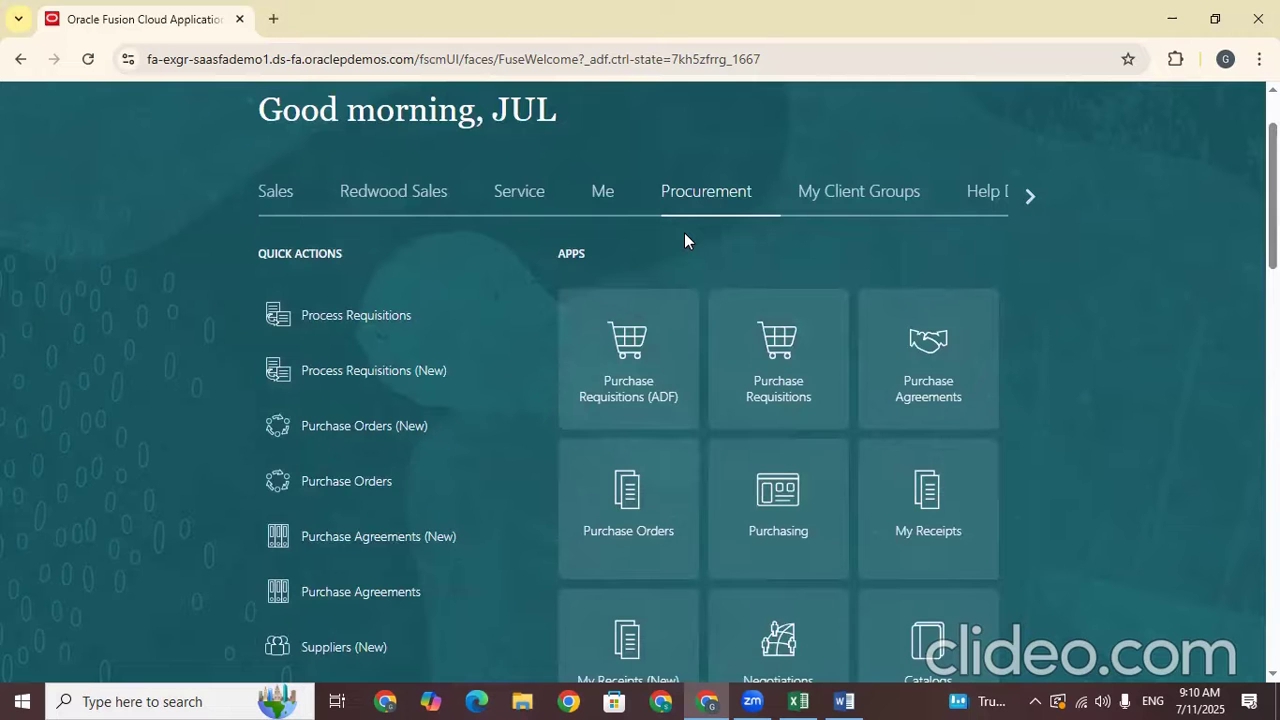
Color the Buyer Transportation Management, Buyer Assignment Rules and ASL lines red, then select the 2.4 Supplier Portal lines
left_click(1030, 197)
left_click(1030, 197)
left_click(843, 701)
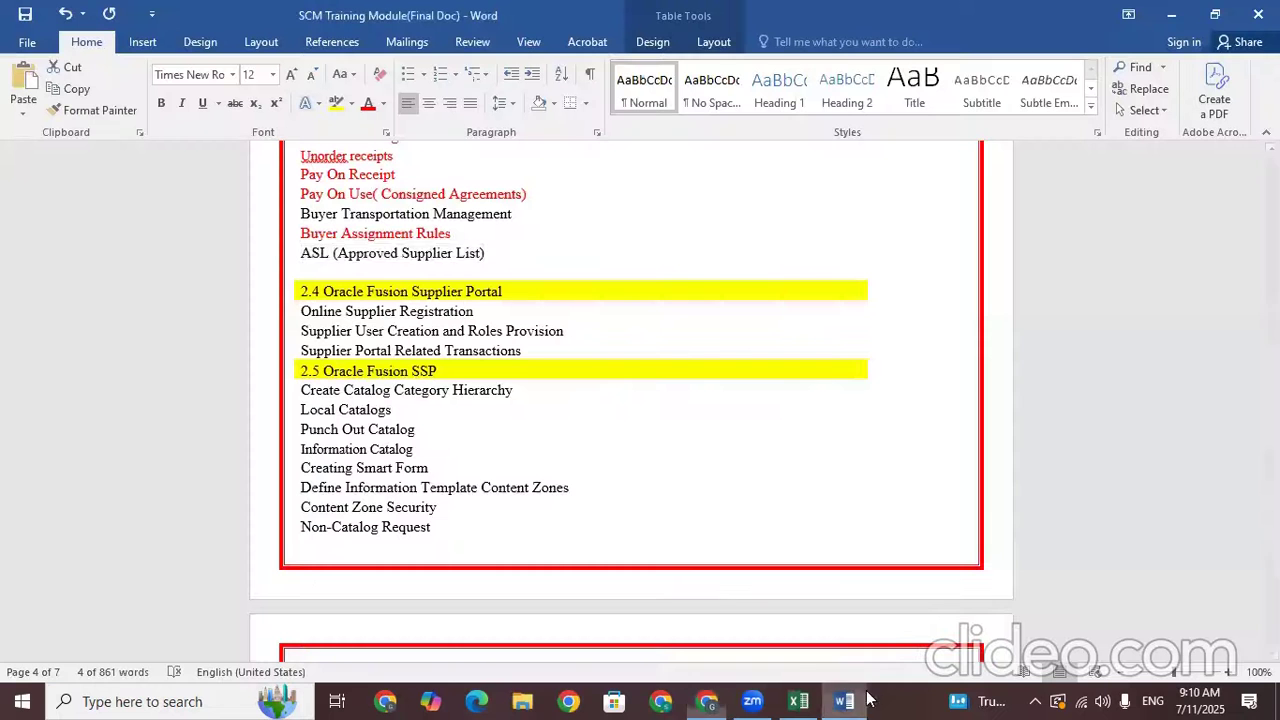
left_click_drag(500, 257, 310, 212)
left_click(425, 176)
left_click(546, 330)
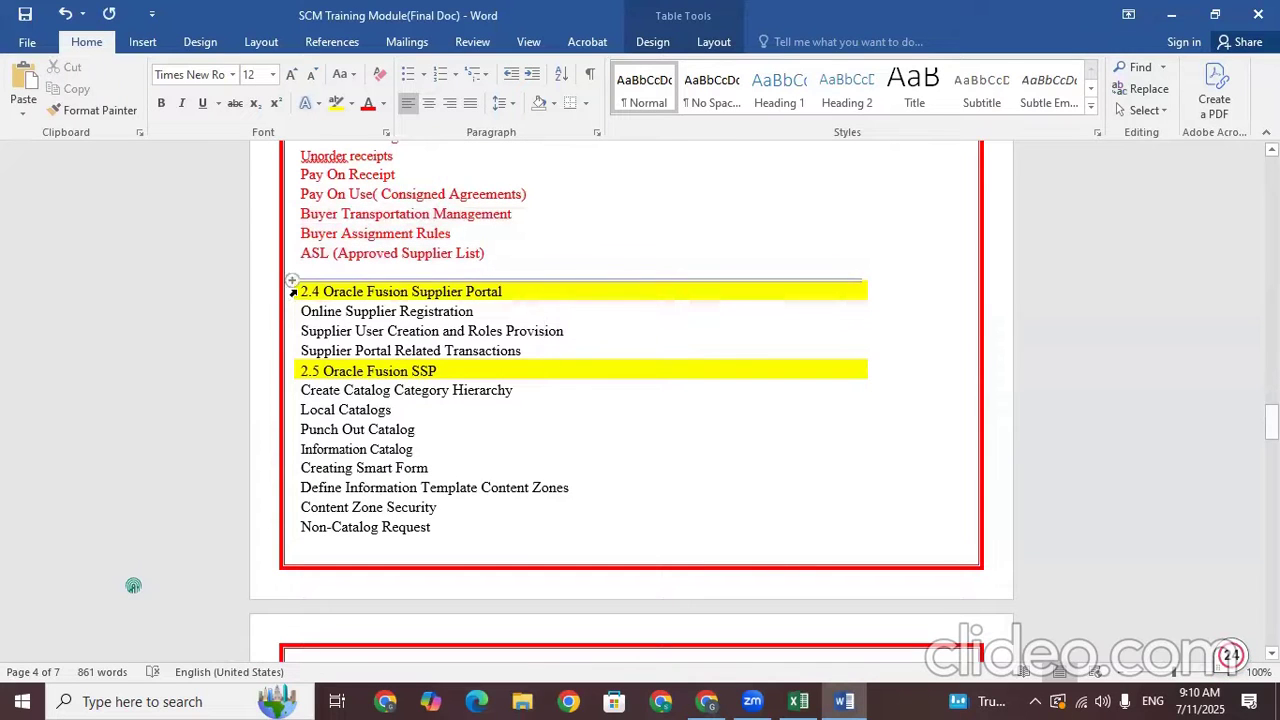
left_click_drag(302, 290, 548, 352)
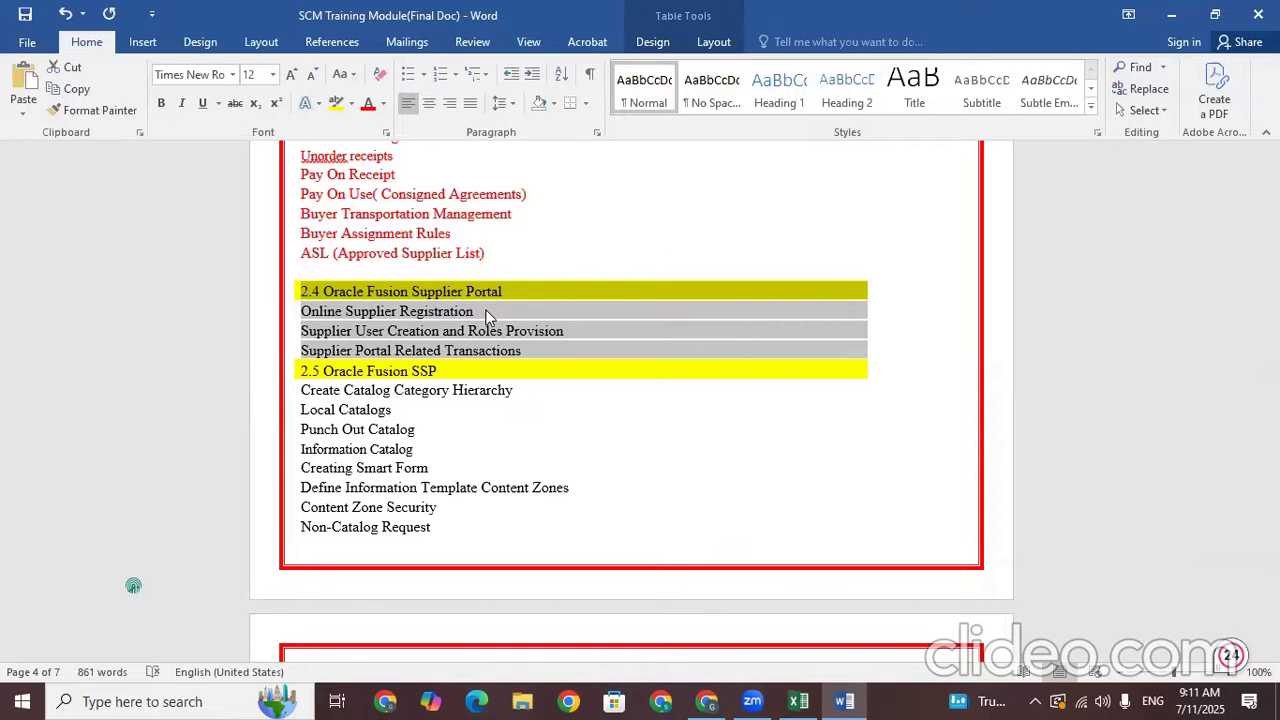
left_click(810, 700)
Paste the copied Supplier Portal topic list at cell B690 of the Train Doc sheet
left_click(217, 560)
left_click(136, 556)
left_click(237, 554)
key("ctrl+v")
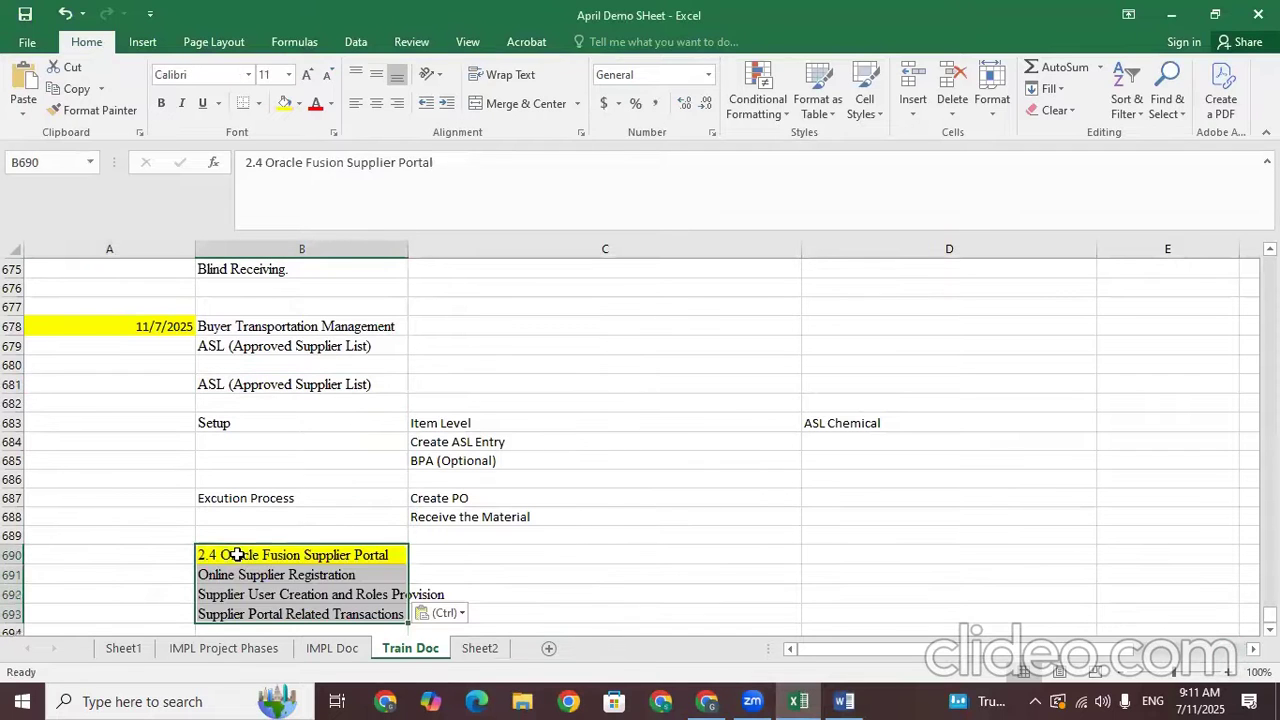
left_click(454, 537)
Check the pasted rows B690–B693, then return to the Oracle home page
left_click(306, 554)
left_click(350, 571)
left_click(369, 546)
key("Down")
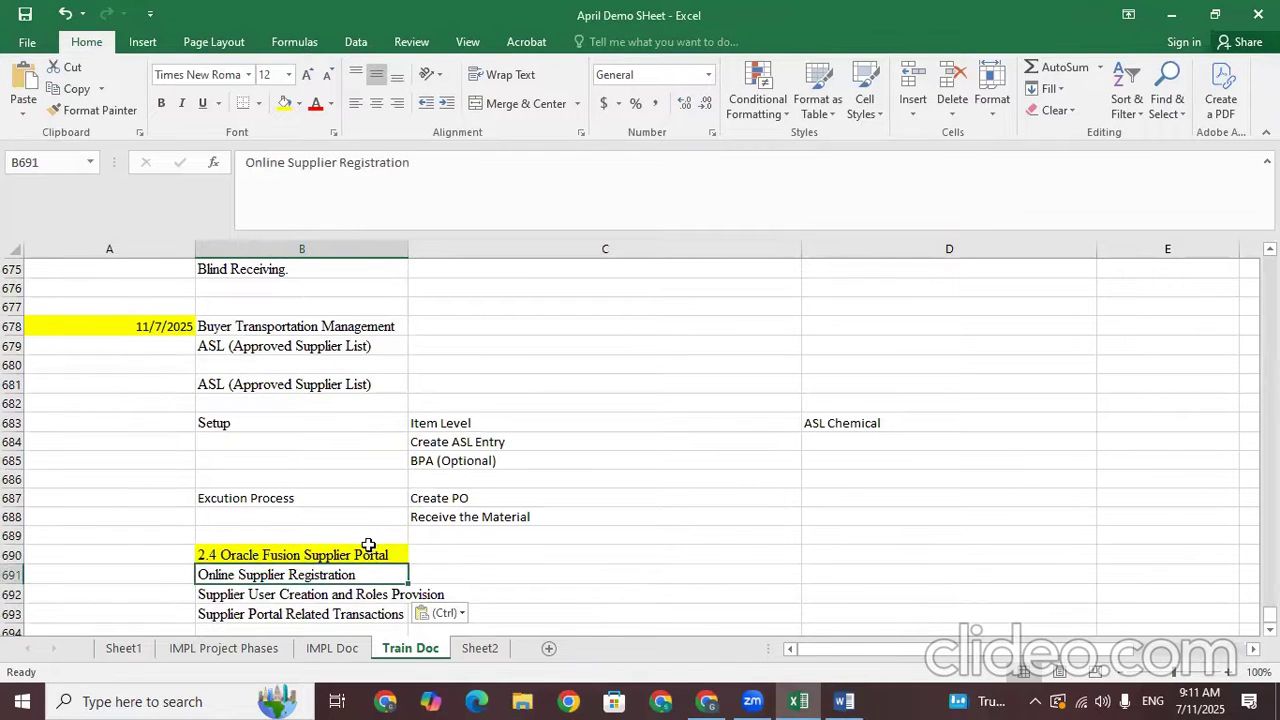
key("Down")
key("Down")
key("Down")
key("Down")
key("Down")
key("Up")
key("Up")
key("Up")
key("Up")
key("Up")
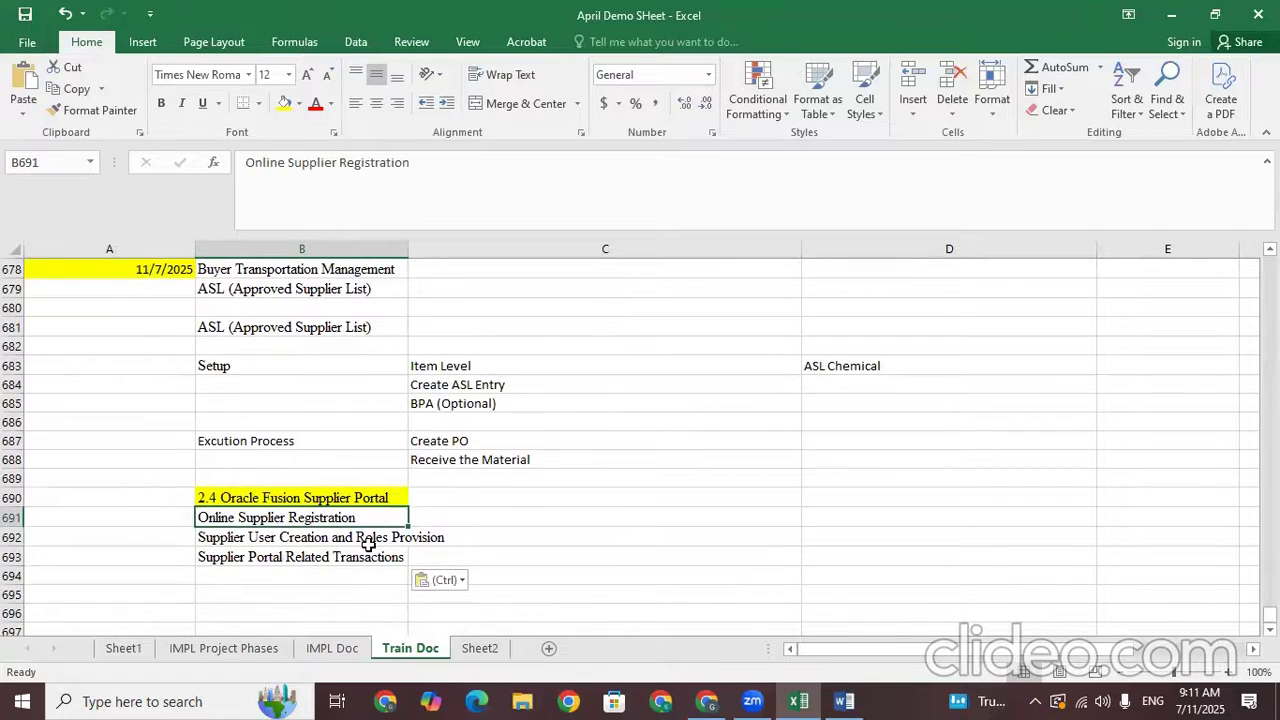
left_click(336, 493)
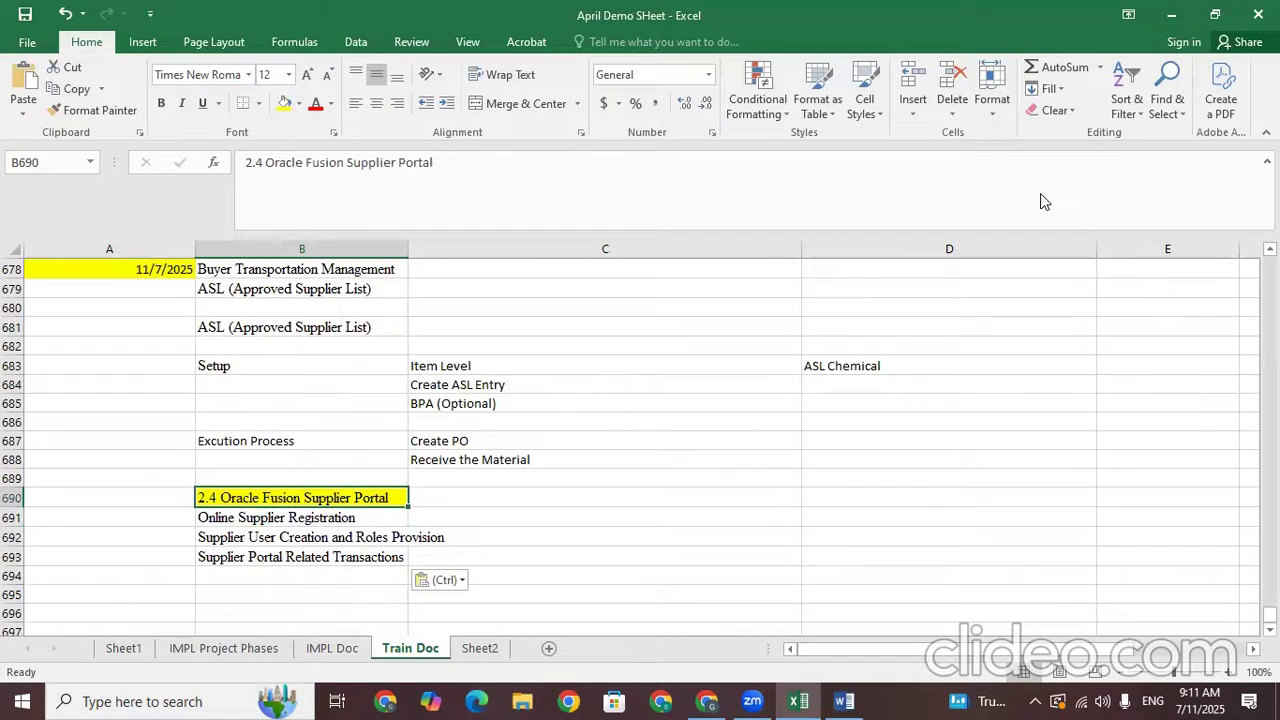
key("alt+Tab")
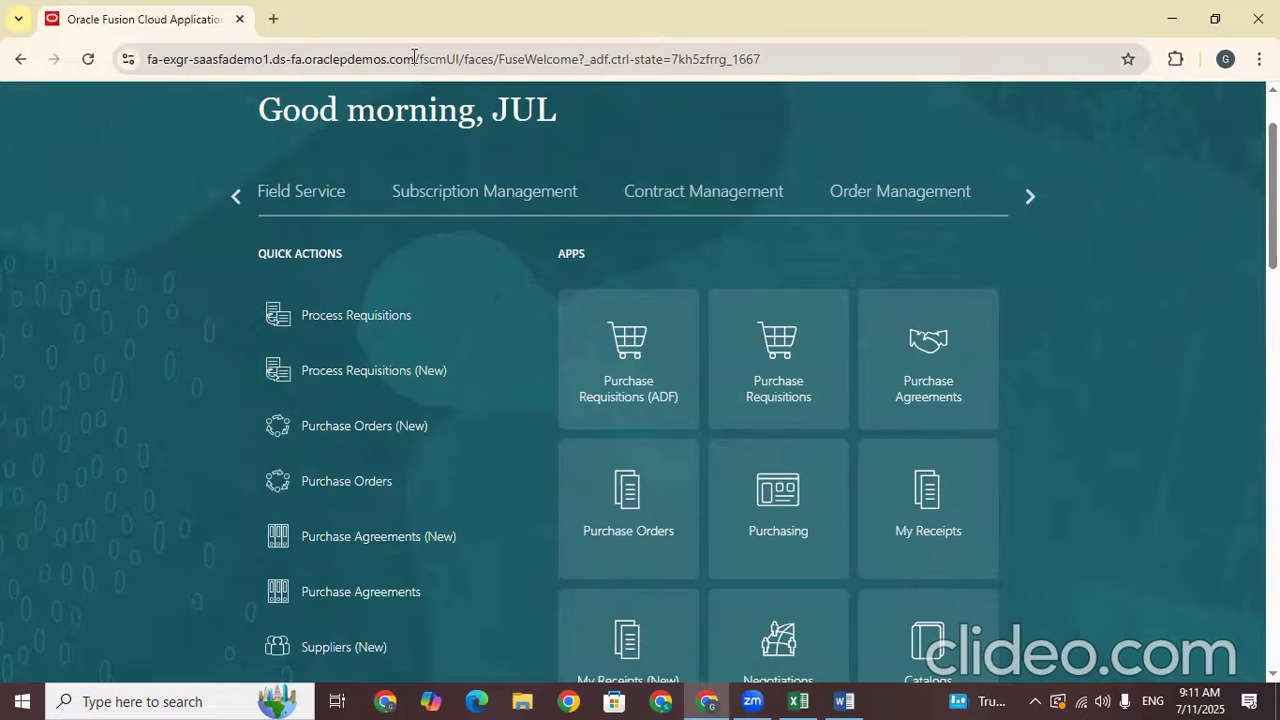
Page the home-page category carousel back to Procurement and open the Suppliers tile
left_click_drag(414, 58, 137, 33)
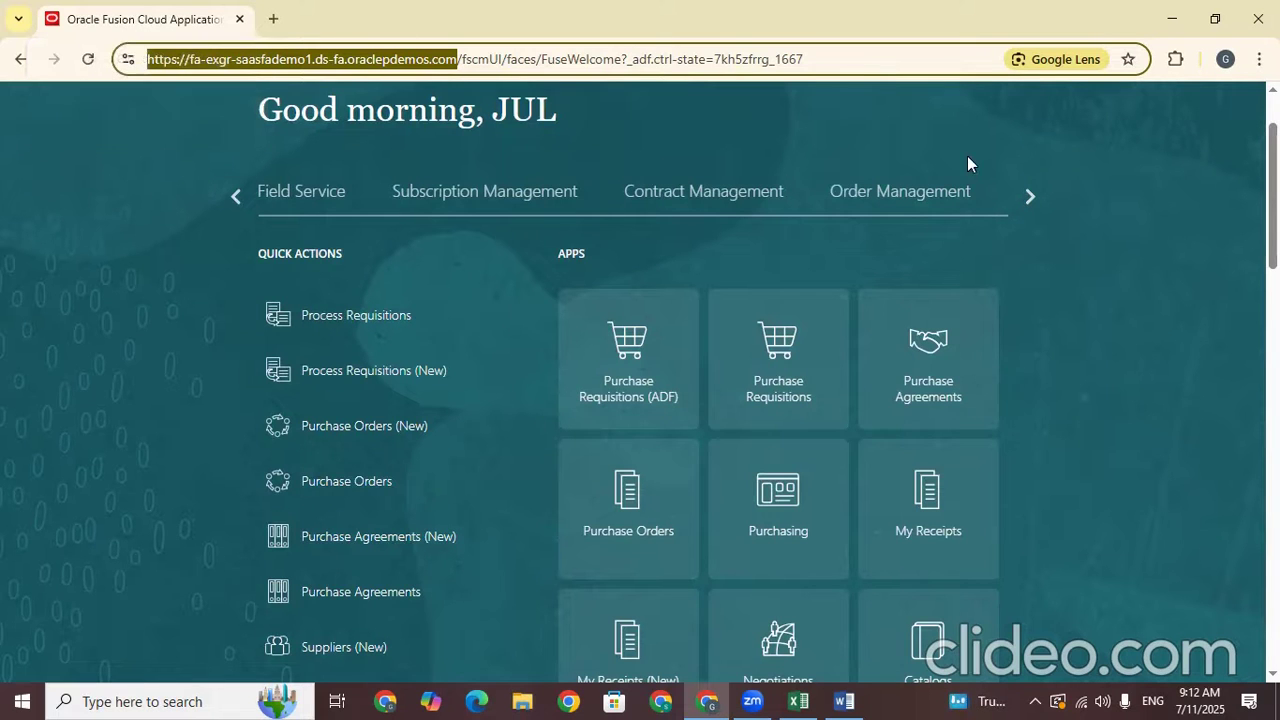
mouse_move(1273, 175)
left_mouse_down()
mouse_move(1273, 197)
mouse_move(1273, 163)
left_mouse_up()
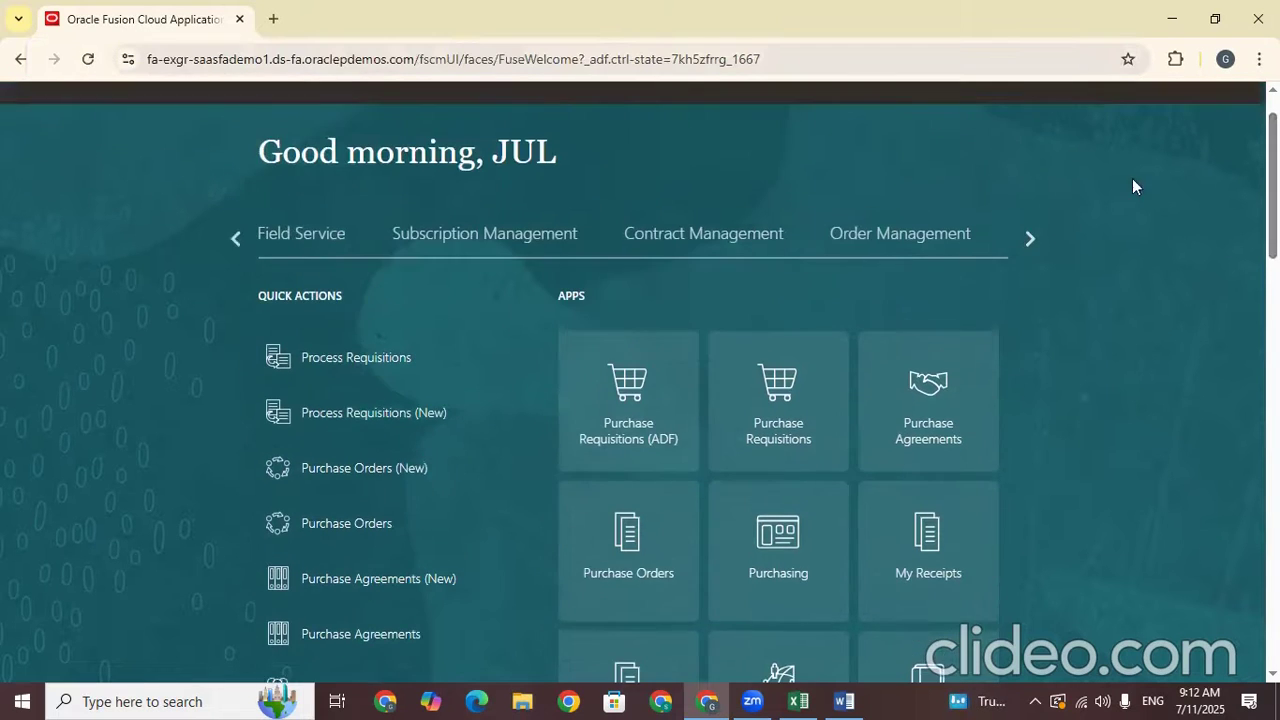
left_click(1030, 238)
left_click(1030, 238)
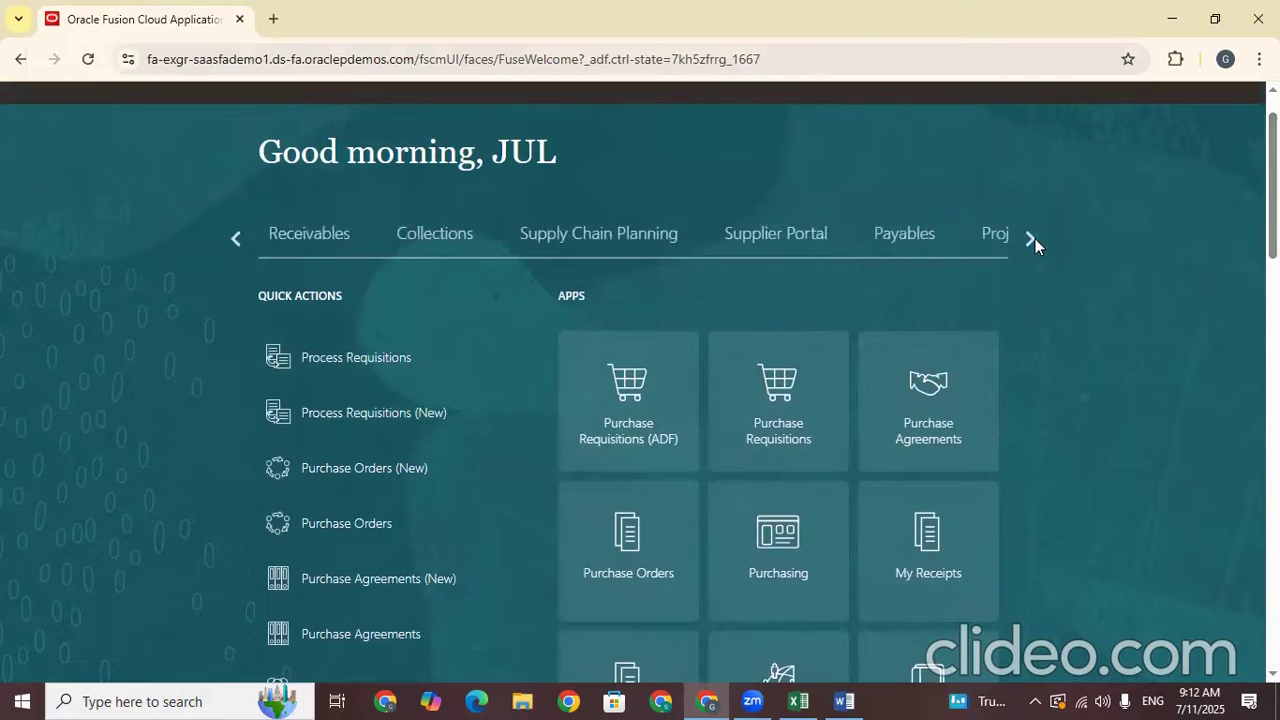
left_click(230, 240)
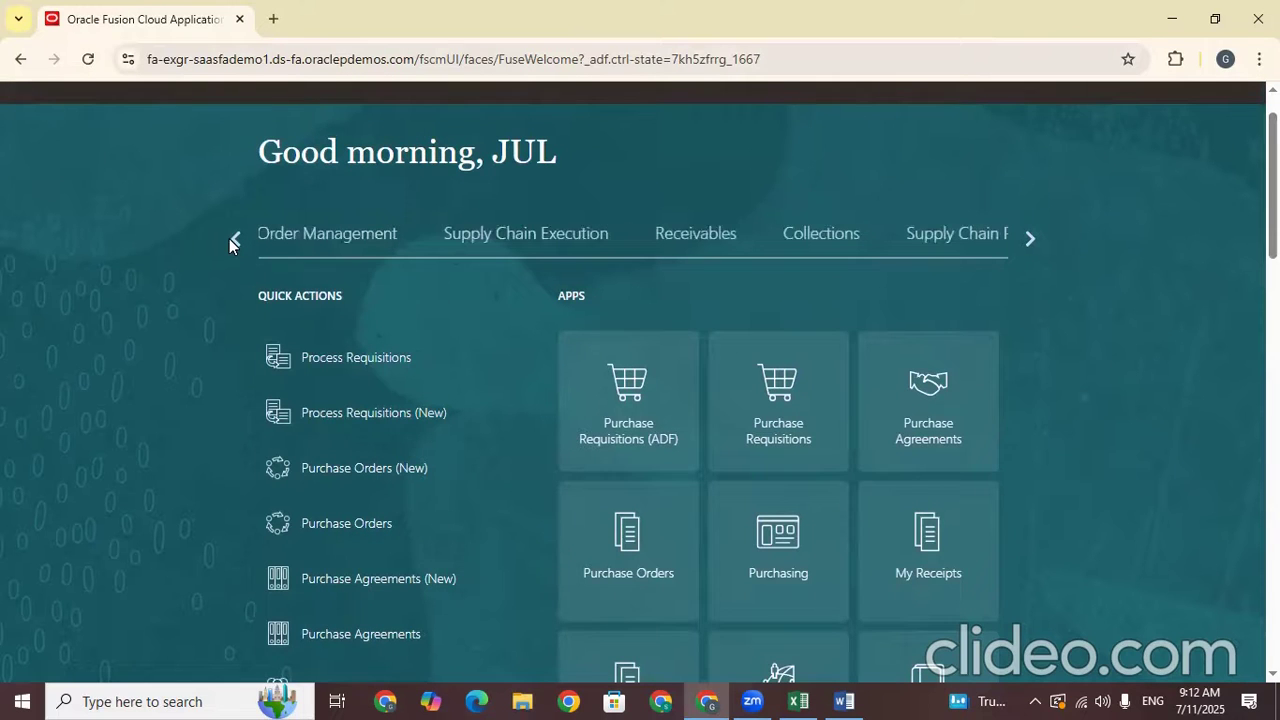
left_click(232, 240)
left_click(232, 240)
left_click(232, 240)
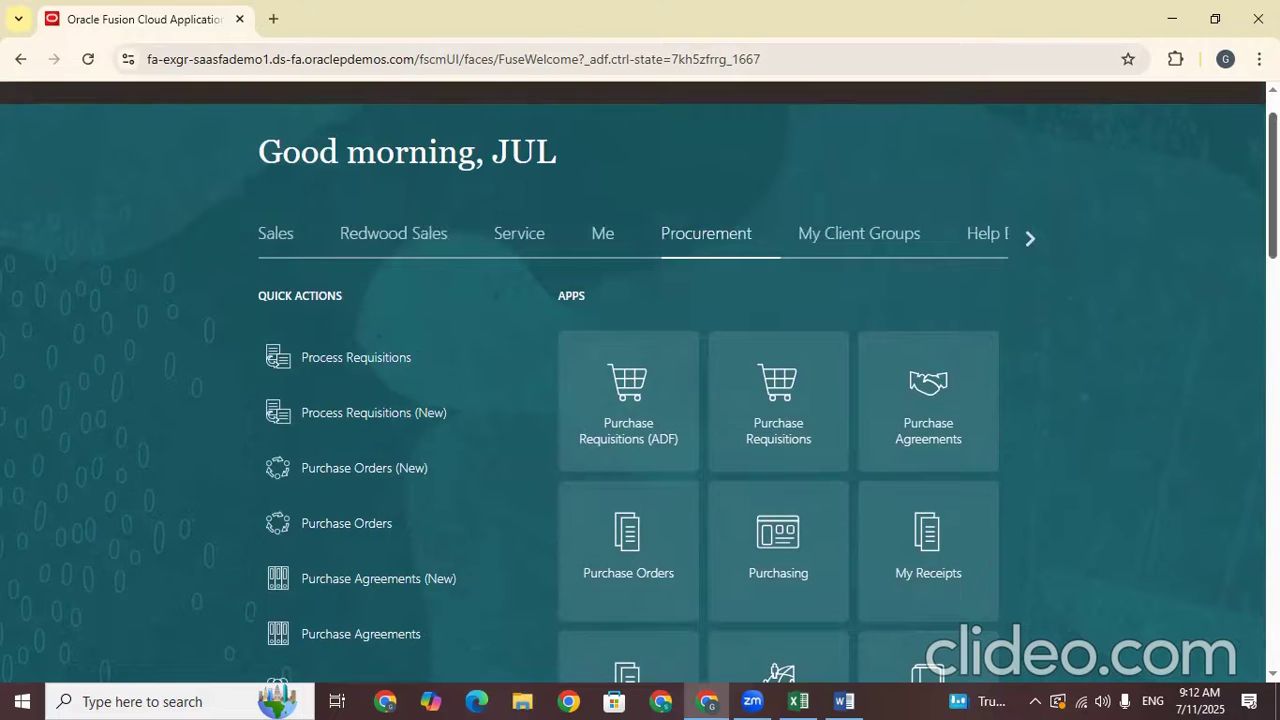
scroll(625, 567, "down", 3)
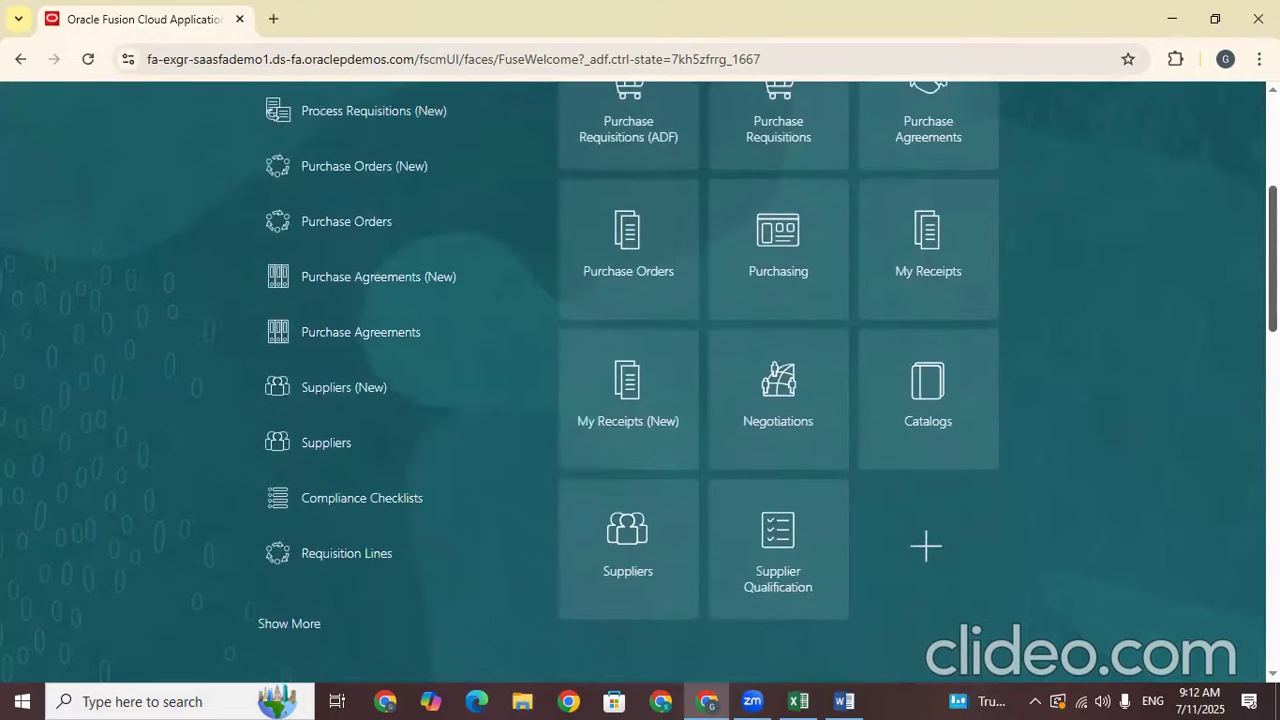
left_click(625, 567)
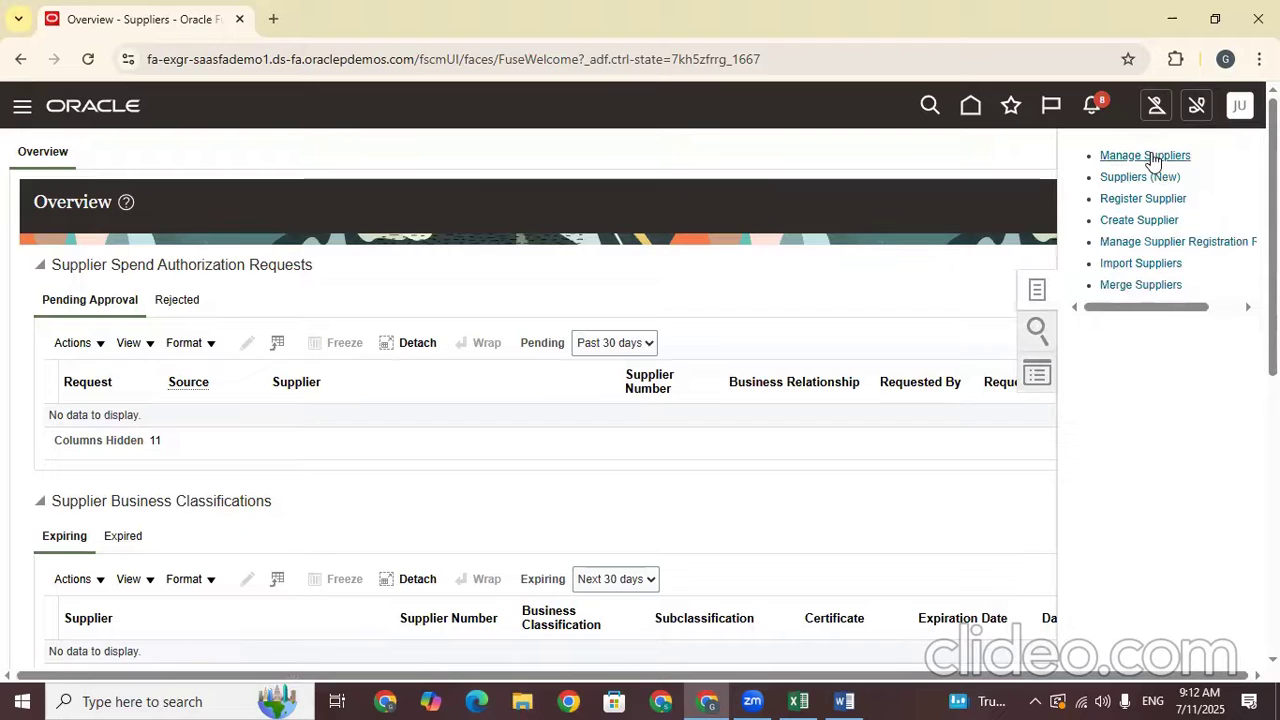
Create supplier 'TATA Supplier' with Spend Authorized relationship and Corporation tax organization type
left_click(1144, 220)
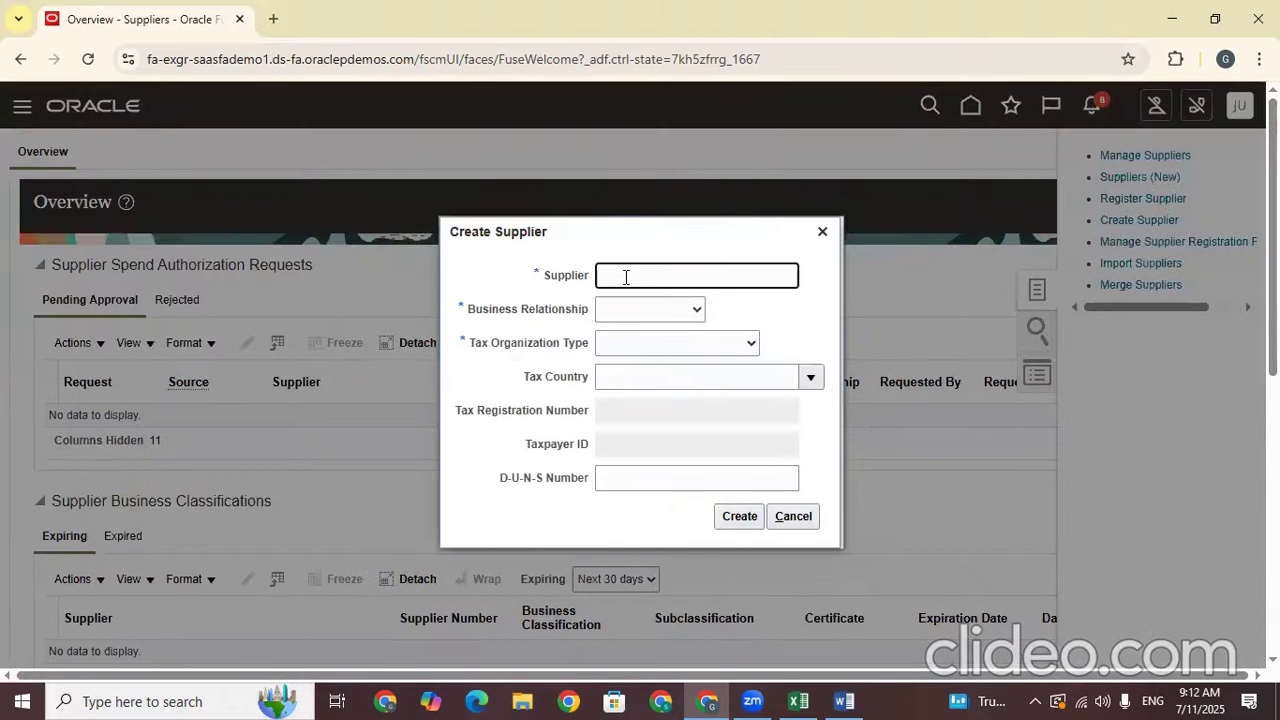
type("TATA")
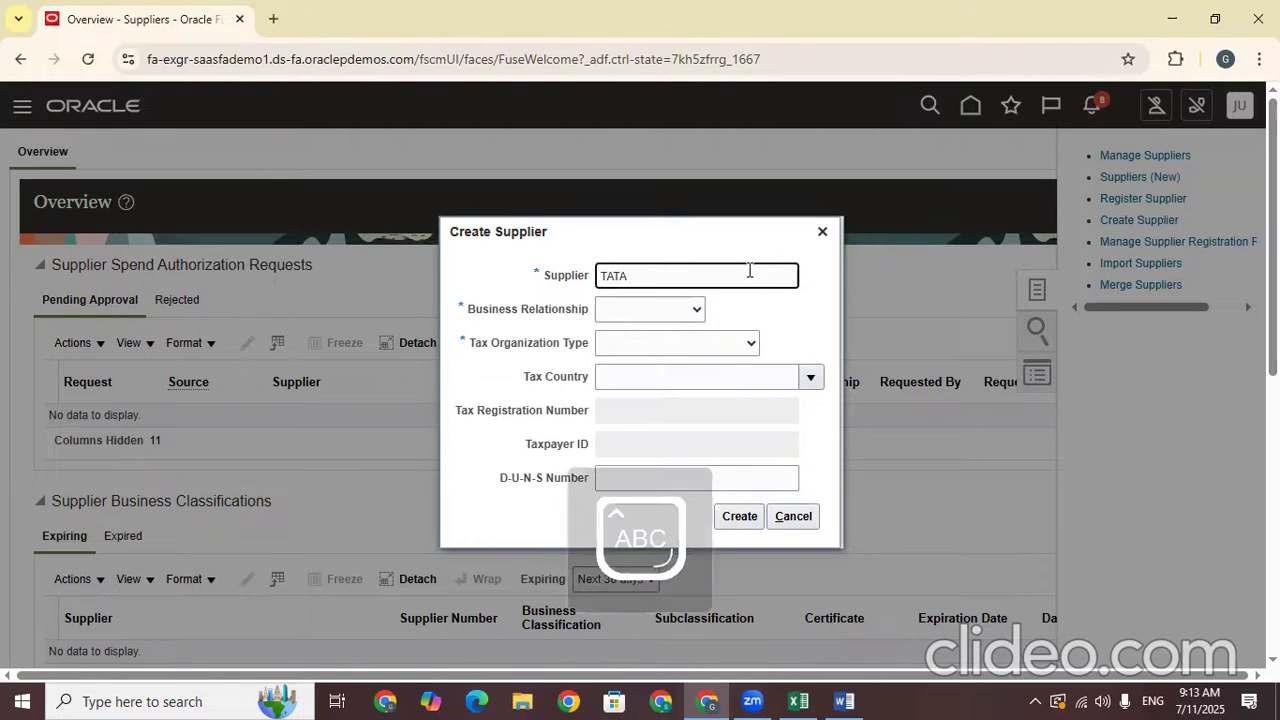
type("Supplier")
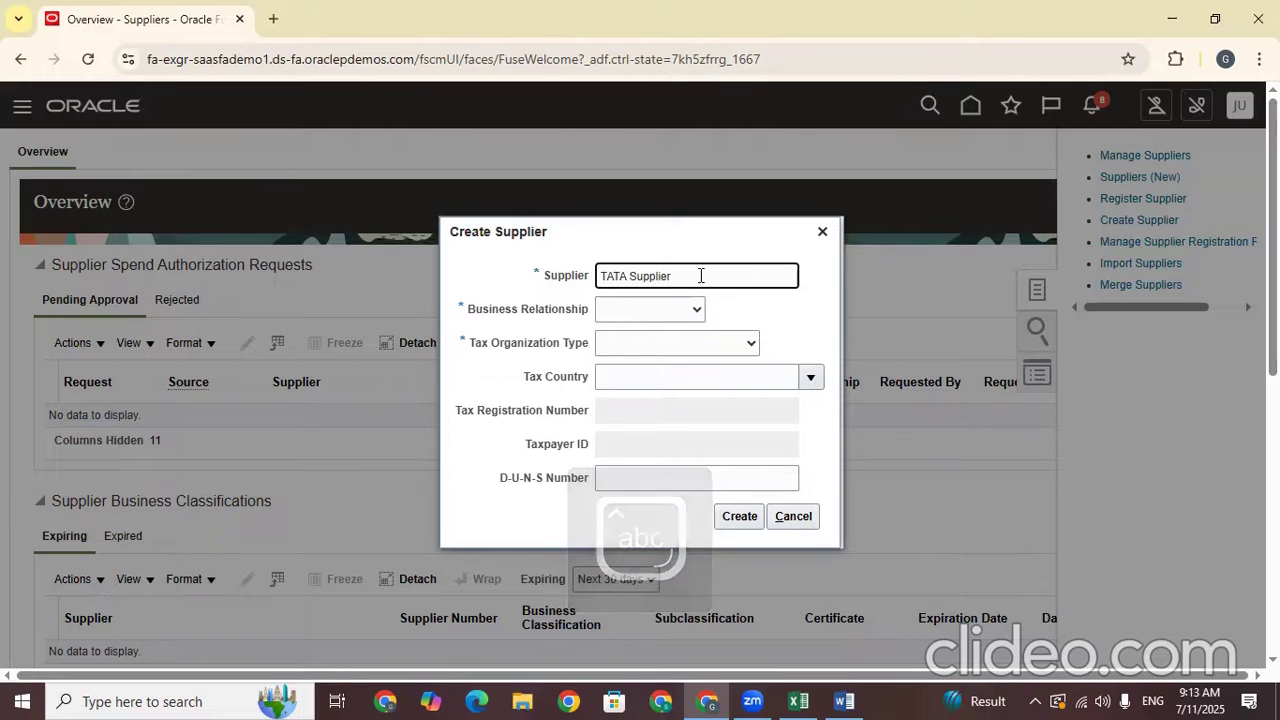
key("ctrl+a")
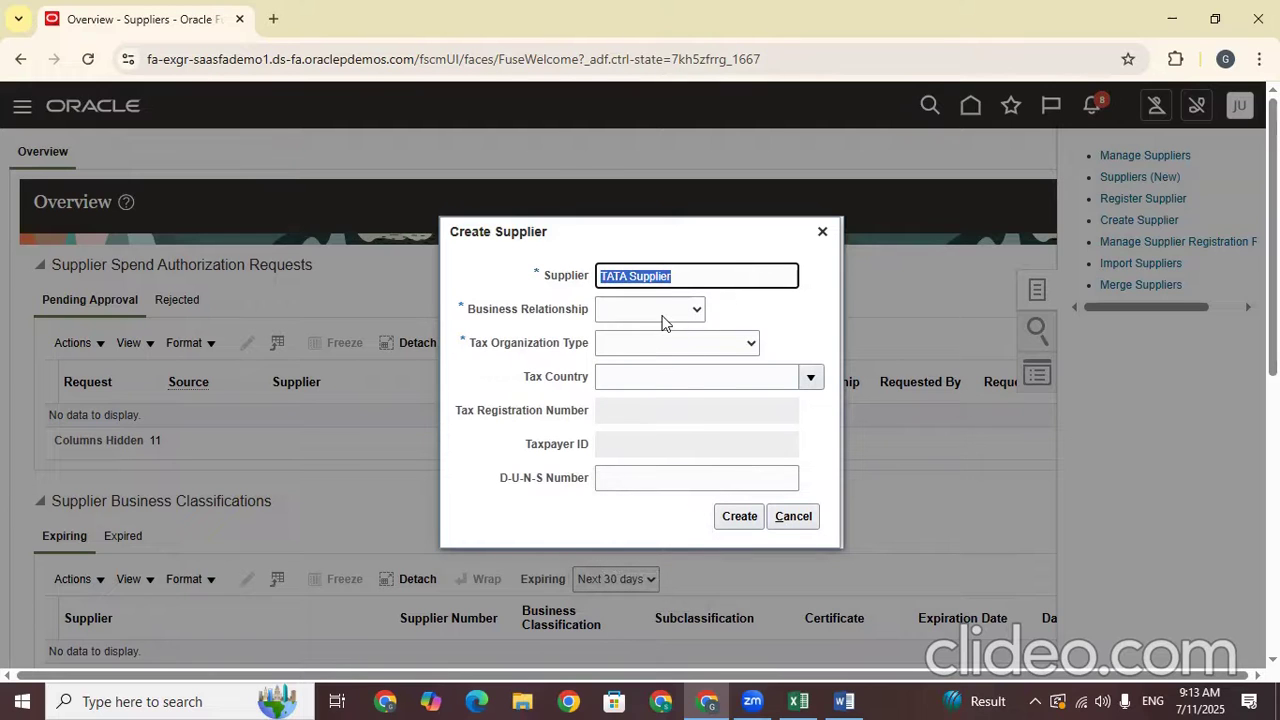
left_click(660, 311)
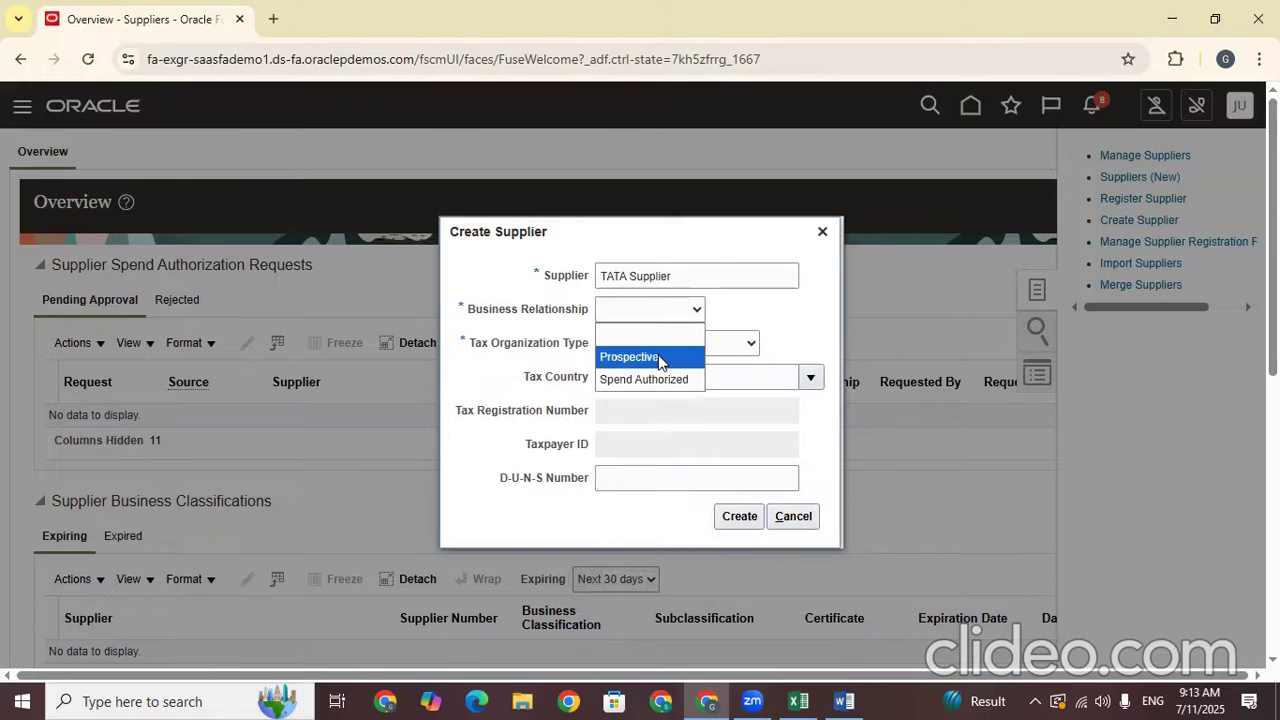
left_click(660, 378)
left_click(654, 343)
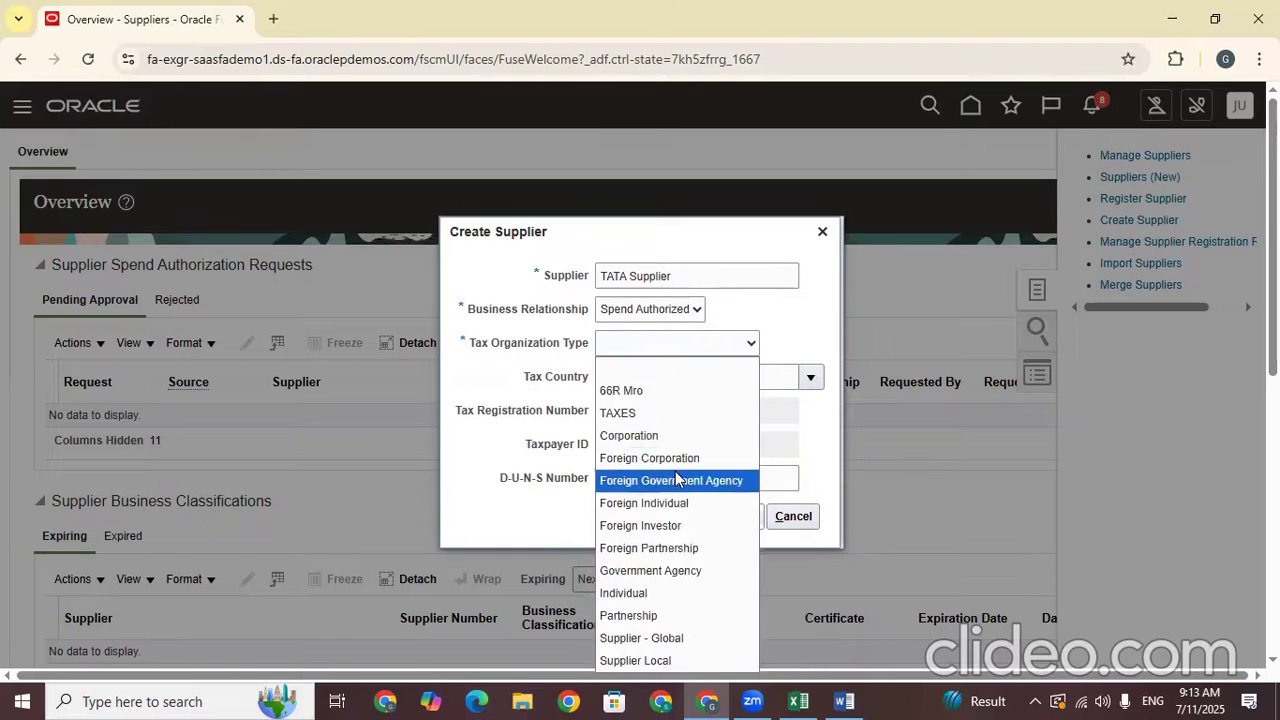
left_click(652, 436)
left_click(634, 376)
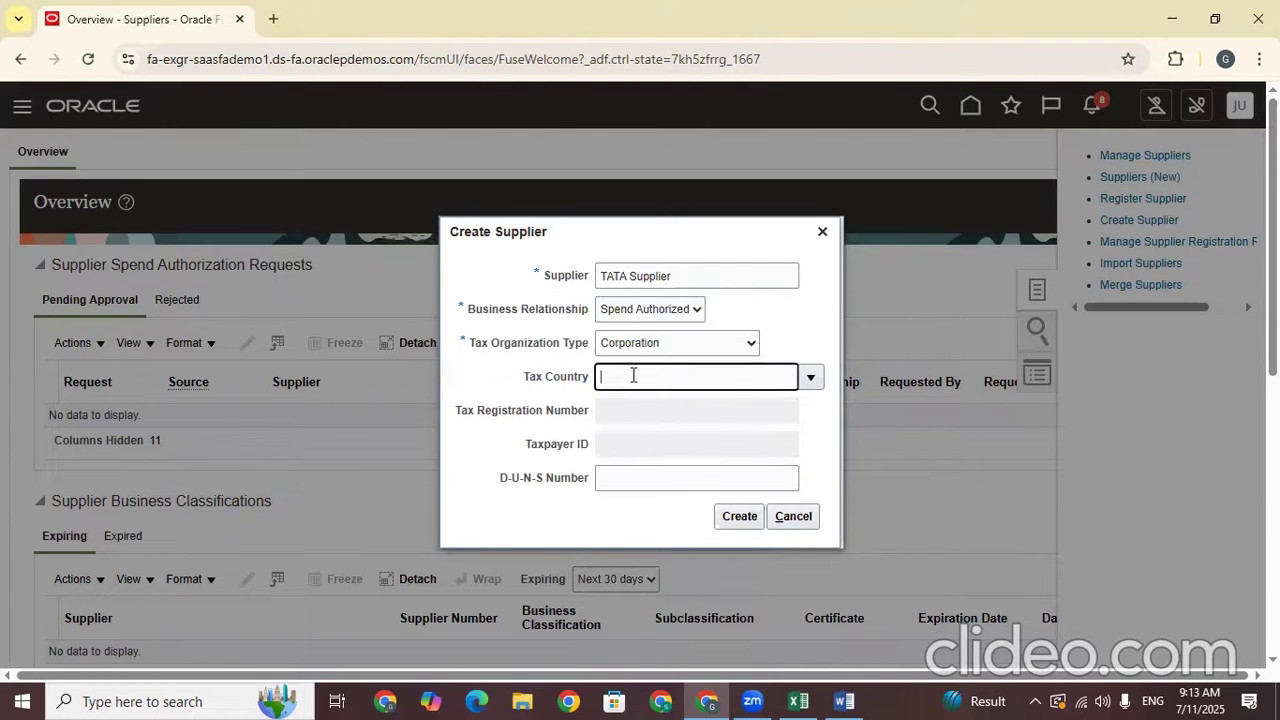
left_click(811, 320)
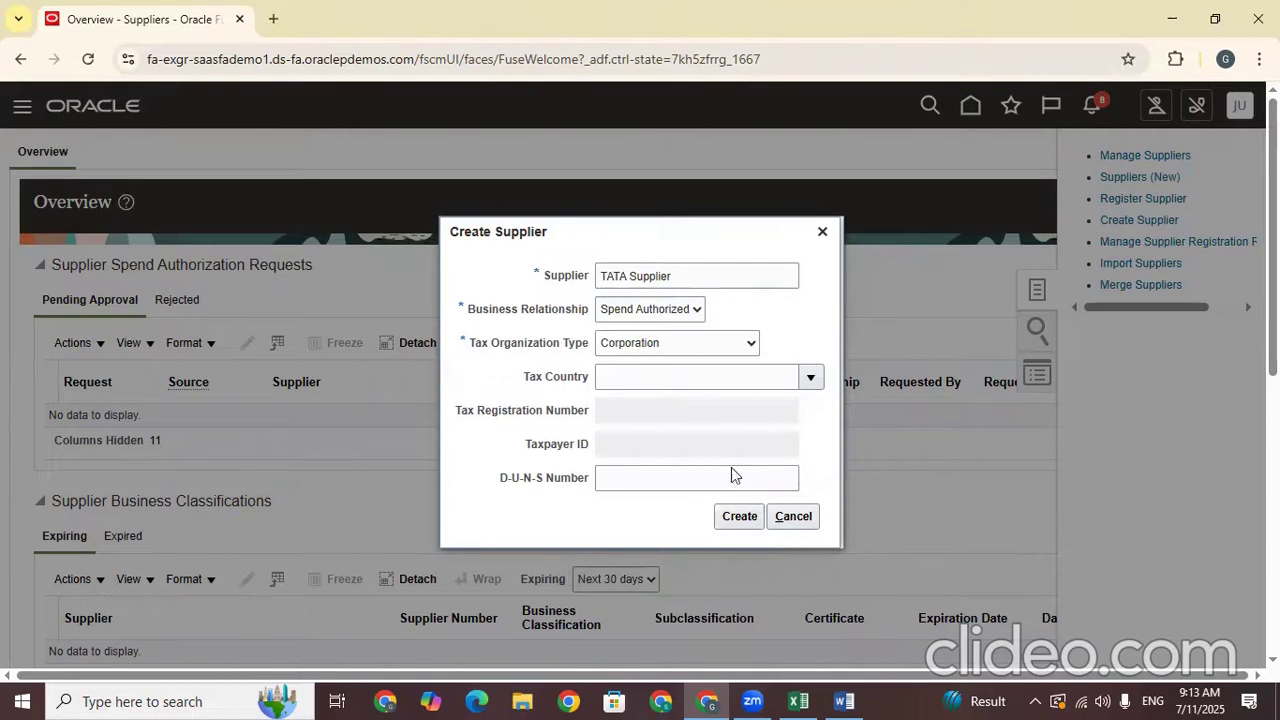
left_click(740, 516)
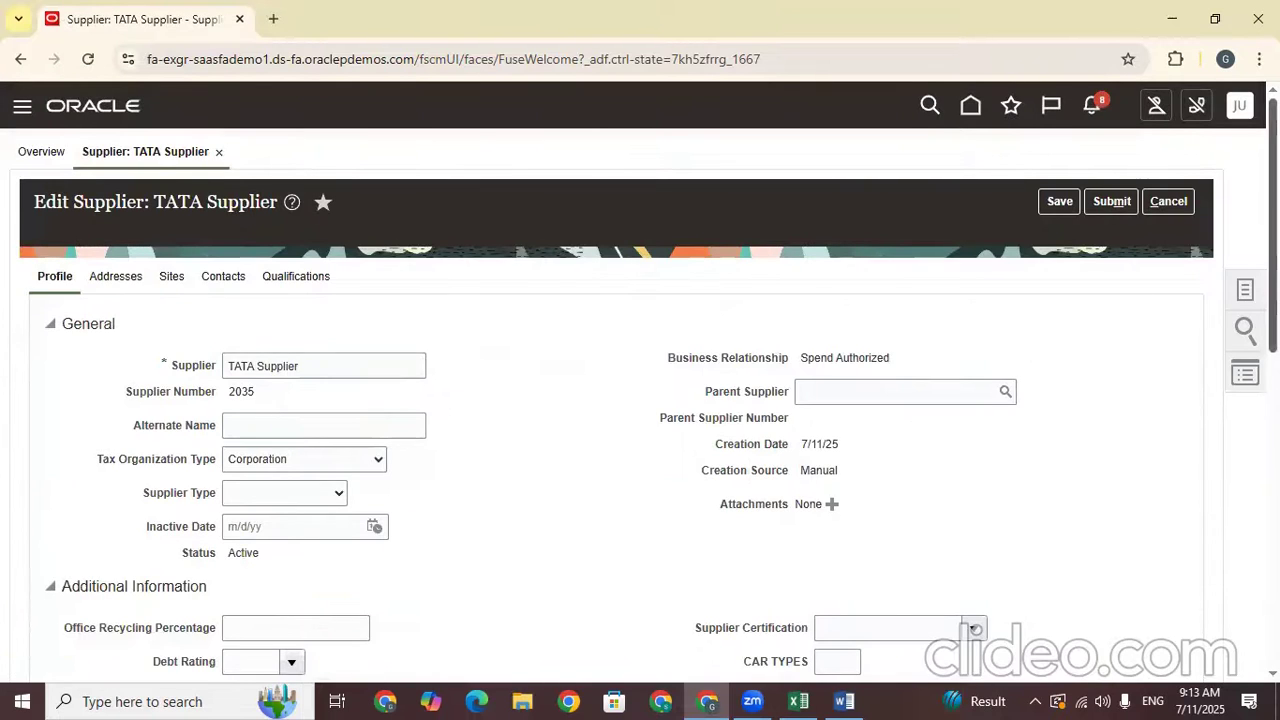
On the Addresses tab, start a new address named TATA Hyd
scroll(640, 400, "down", 4)
scroll(640, 400, "down", 3)
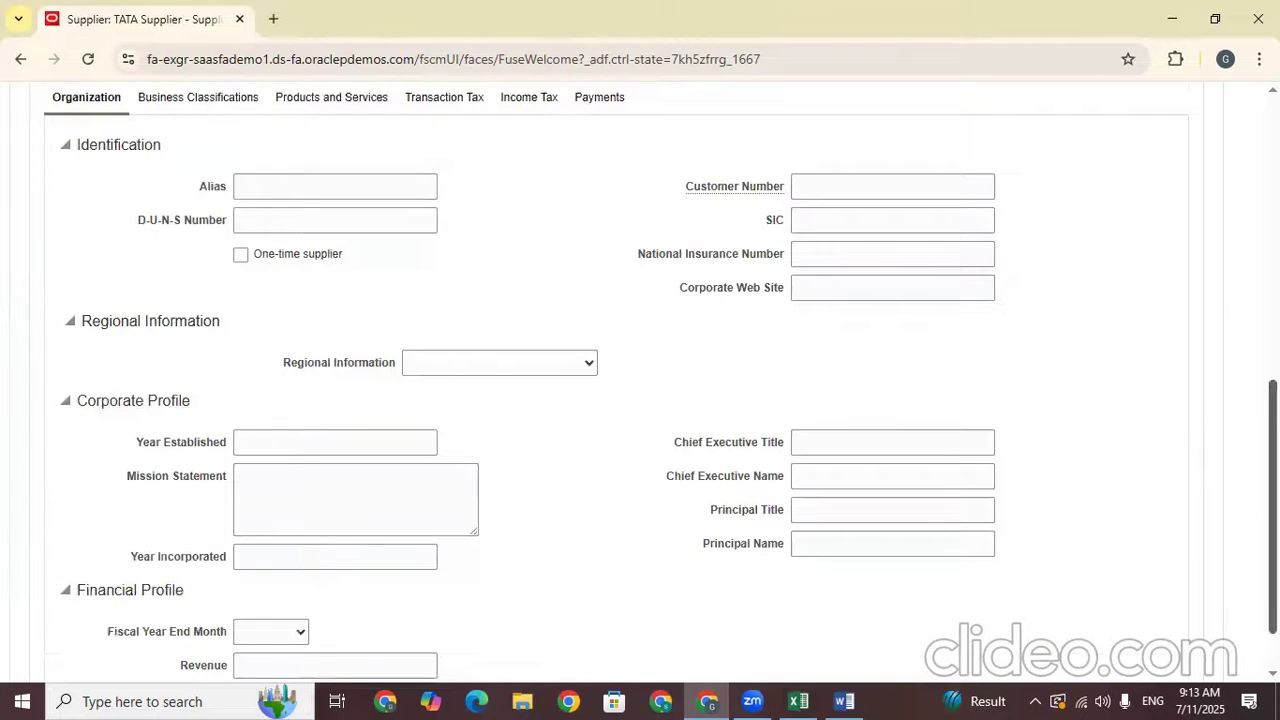
scroll(640, 400, "down", 1)
scroll(640, 400, "up", 3)
scroll(271, 231, "up", 1)
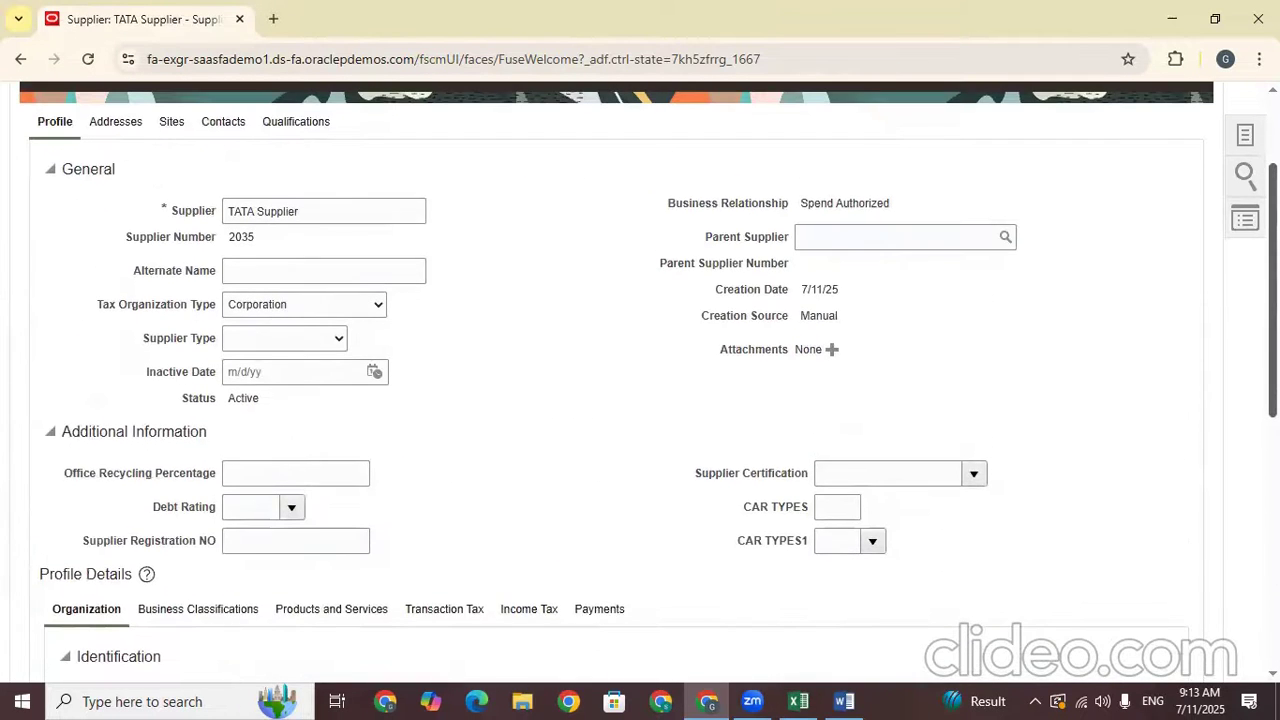
left_click(127, 147)
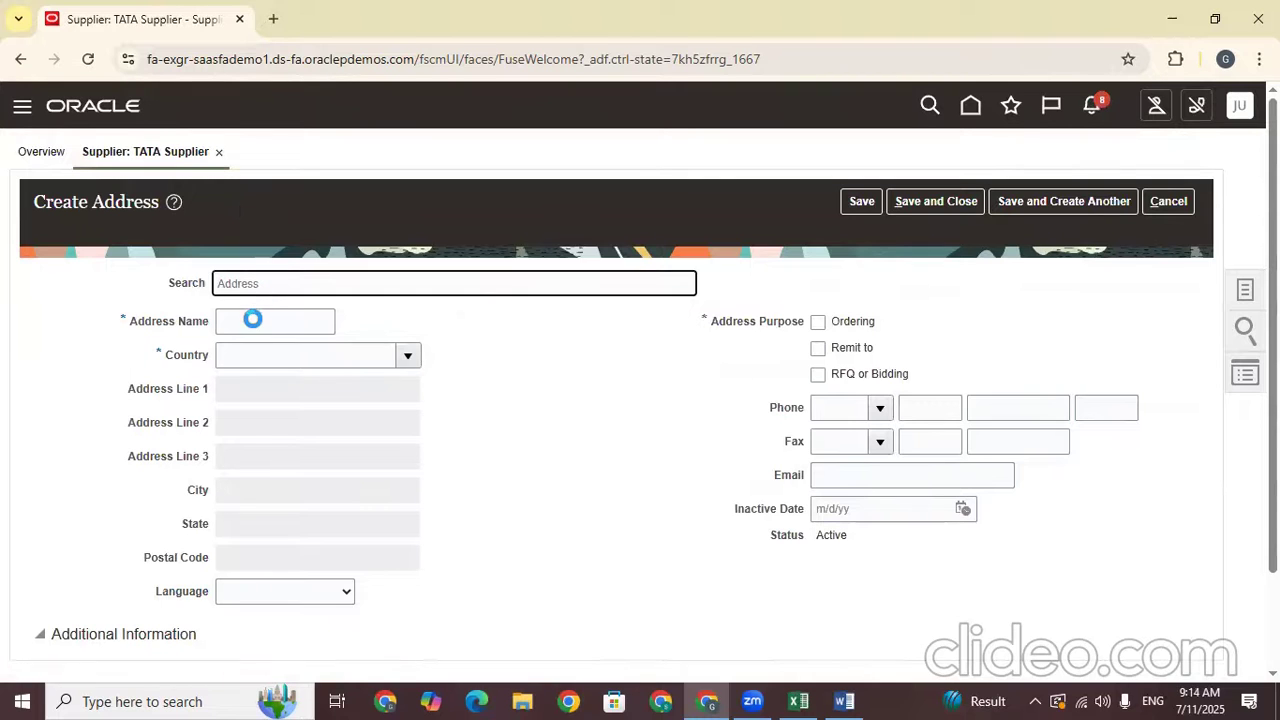
left_click(253, 319)
type("TATA Hyd")
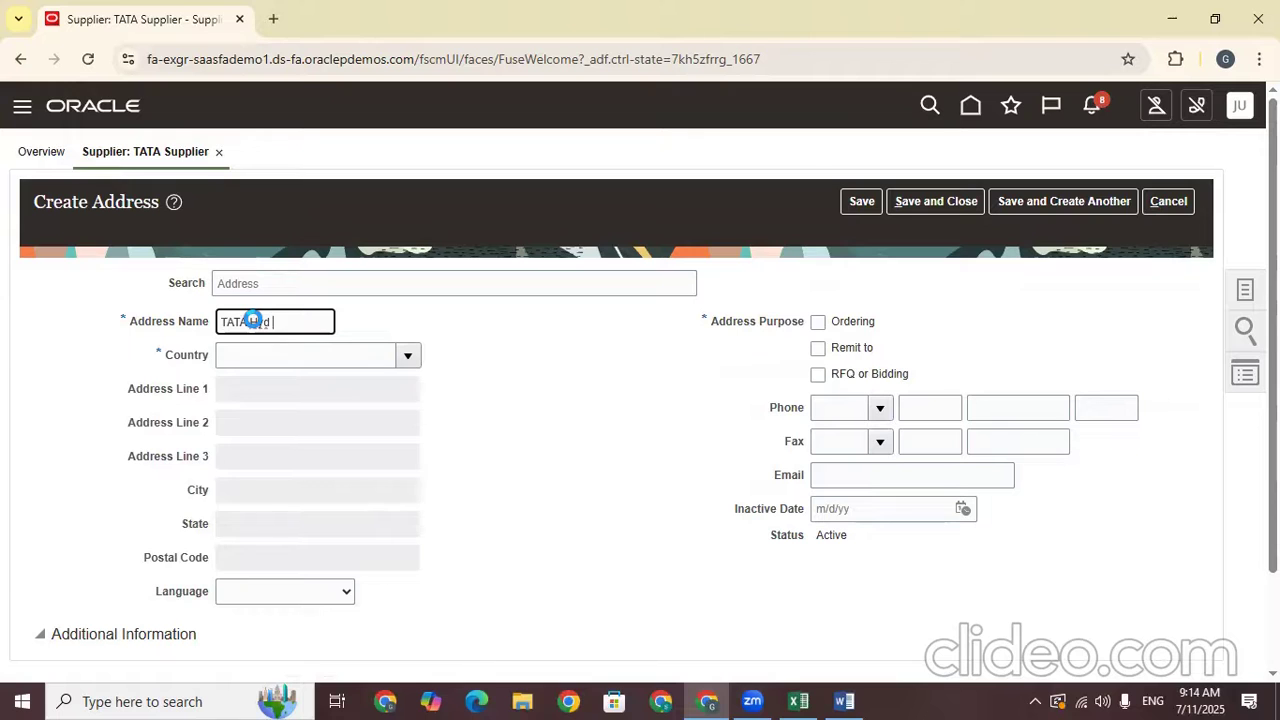
left_click_drag(322, 322, 212, 333)
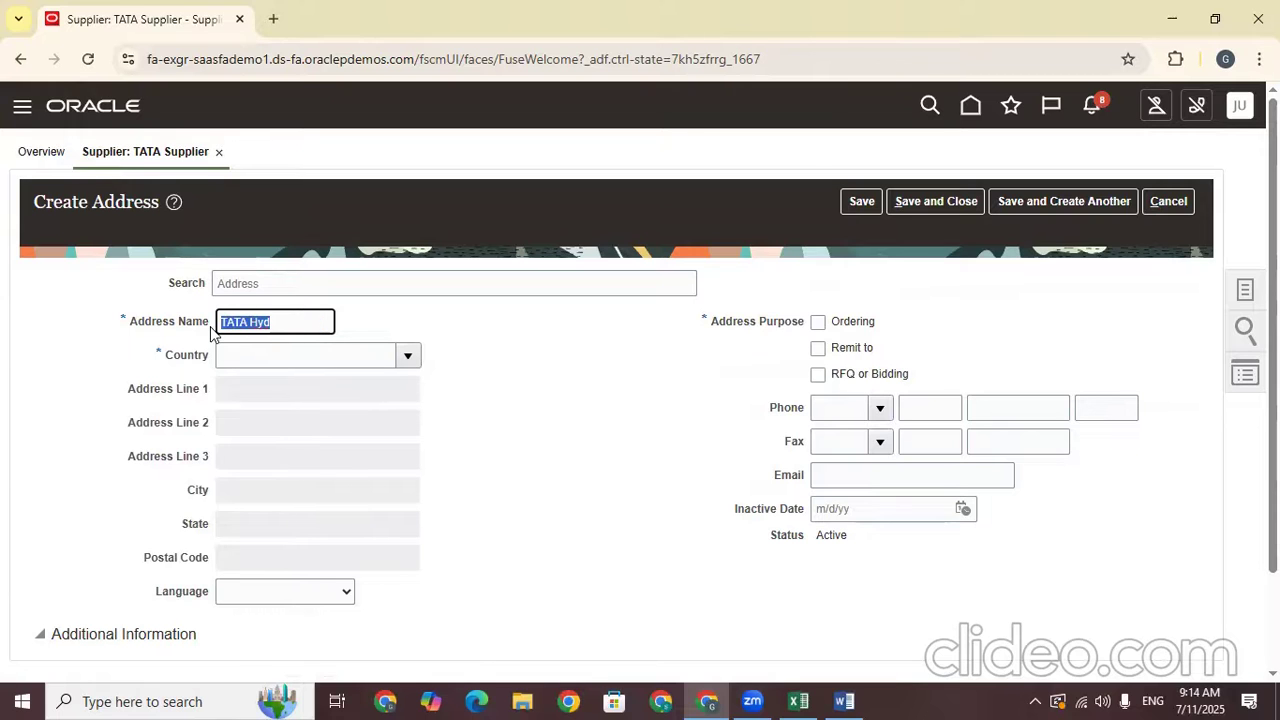
left_click(286, 354)
Search for and set the address country to United States
left_click(409, 356)
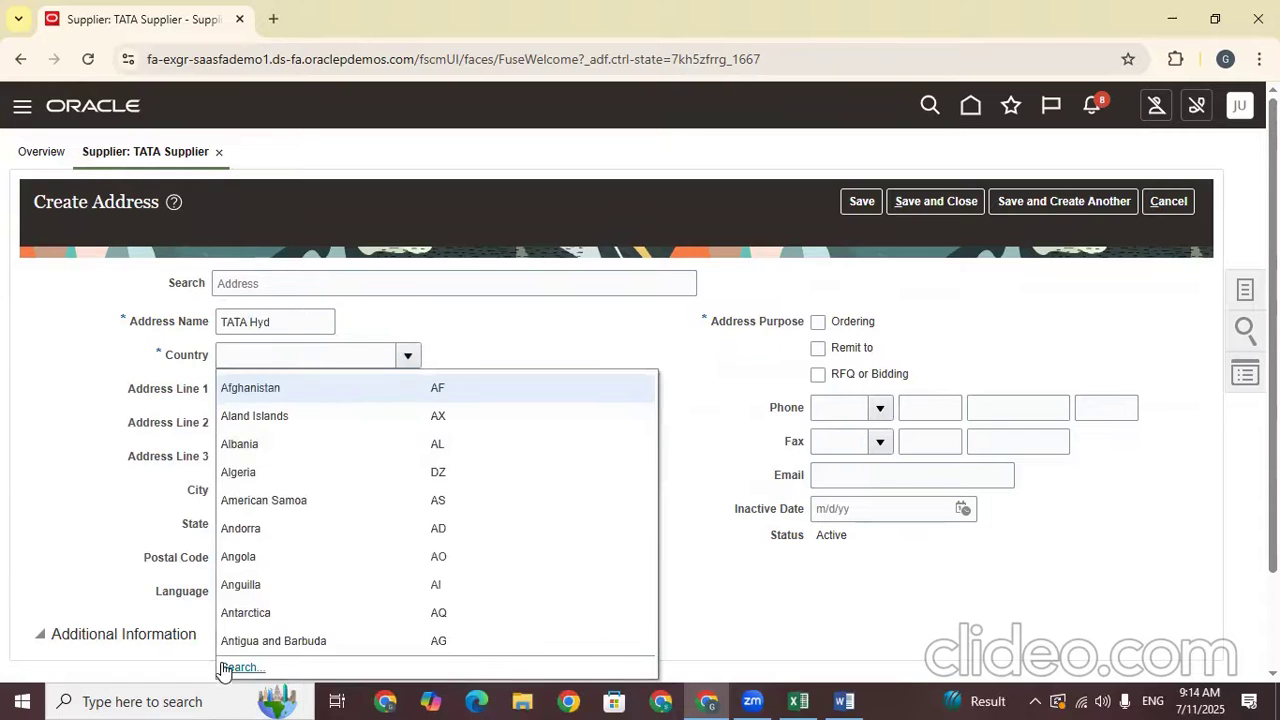
left_click(263, 666)
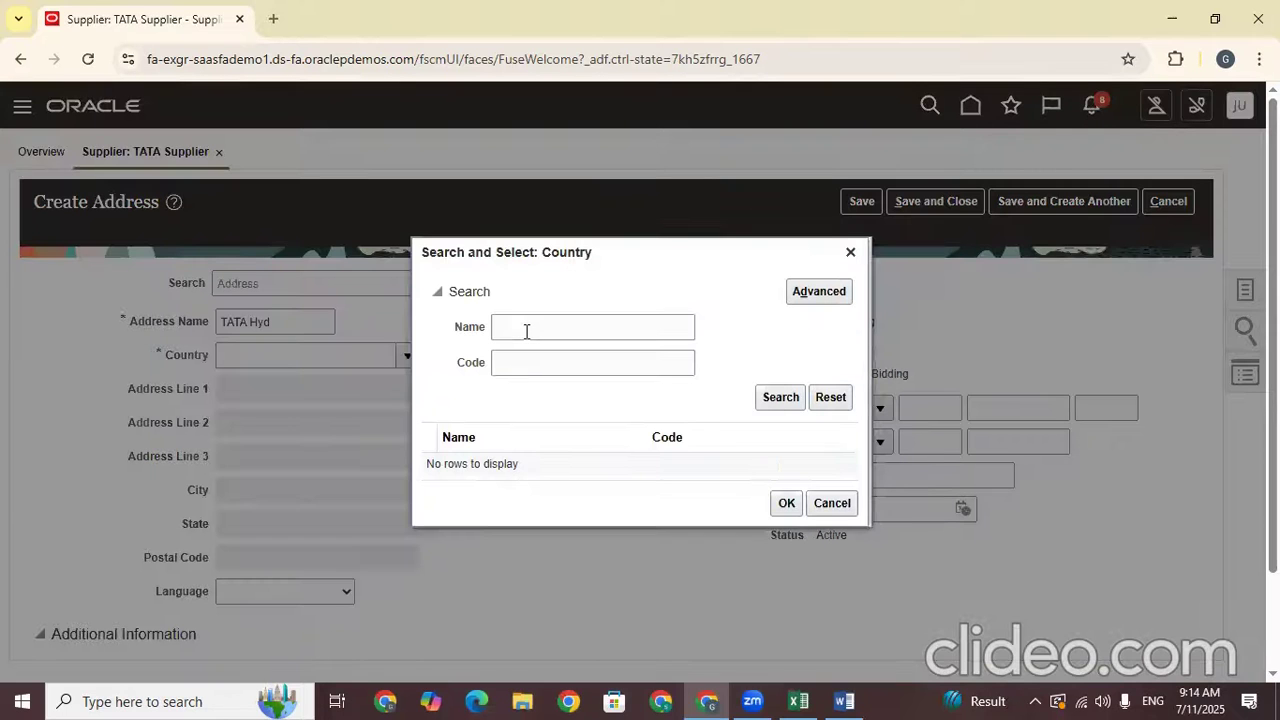
left_click(524, 330)
type("unit")
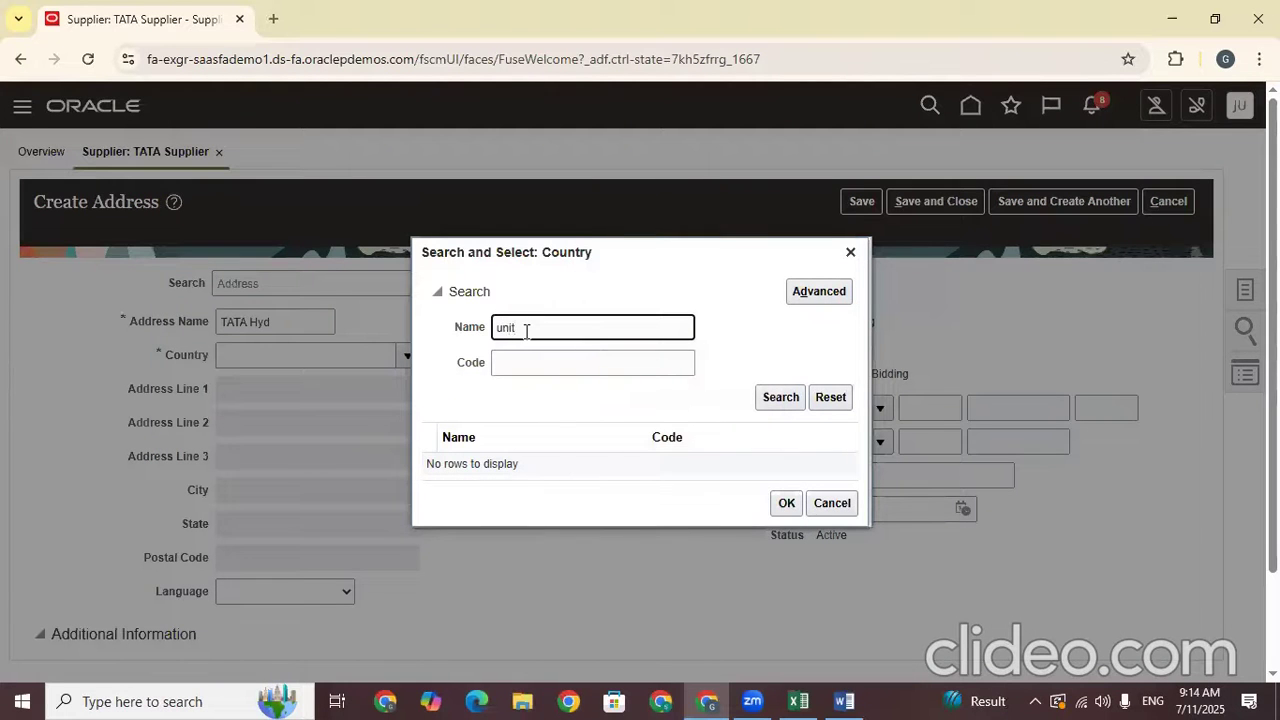
key("Return")
left_click(583, 450)
left_click(573, 478)
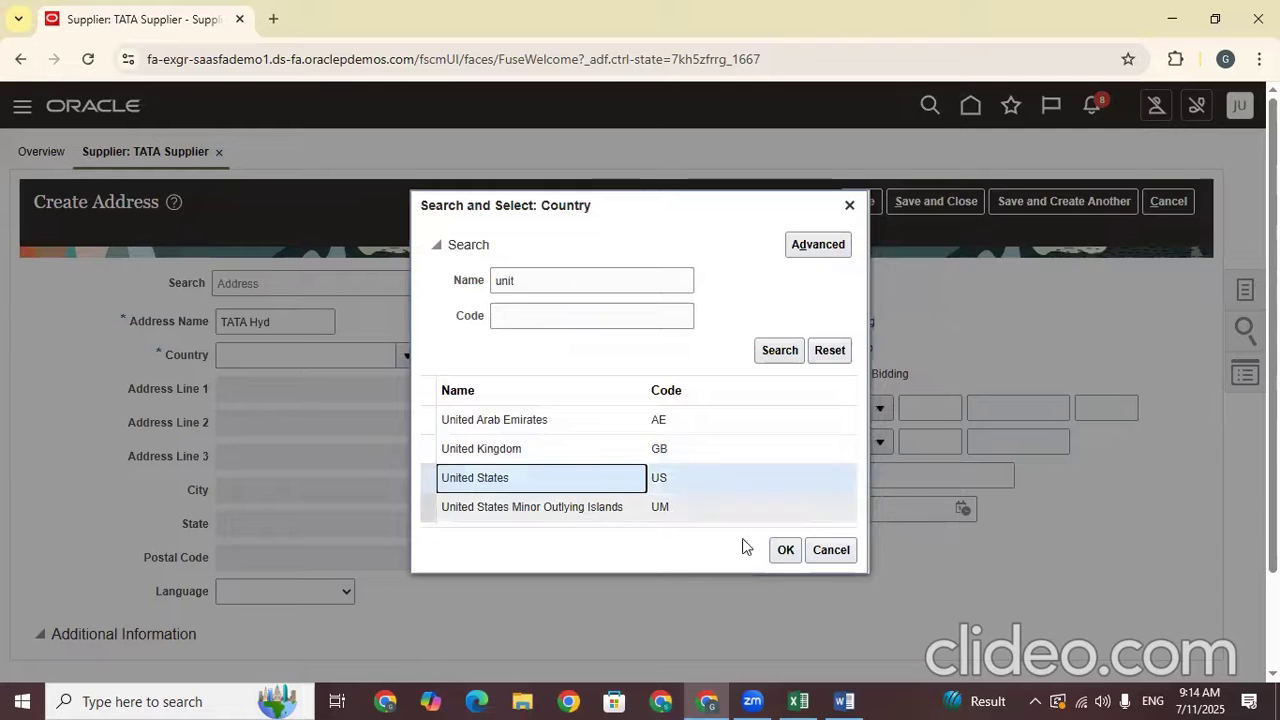
left_click(786, 550)
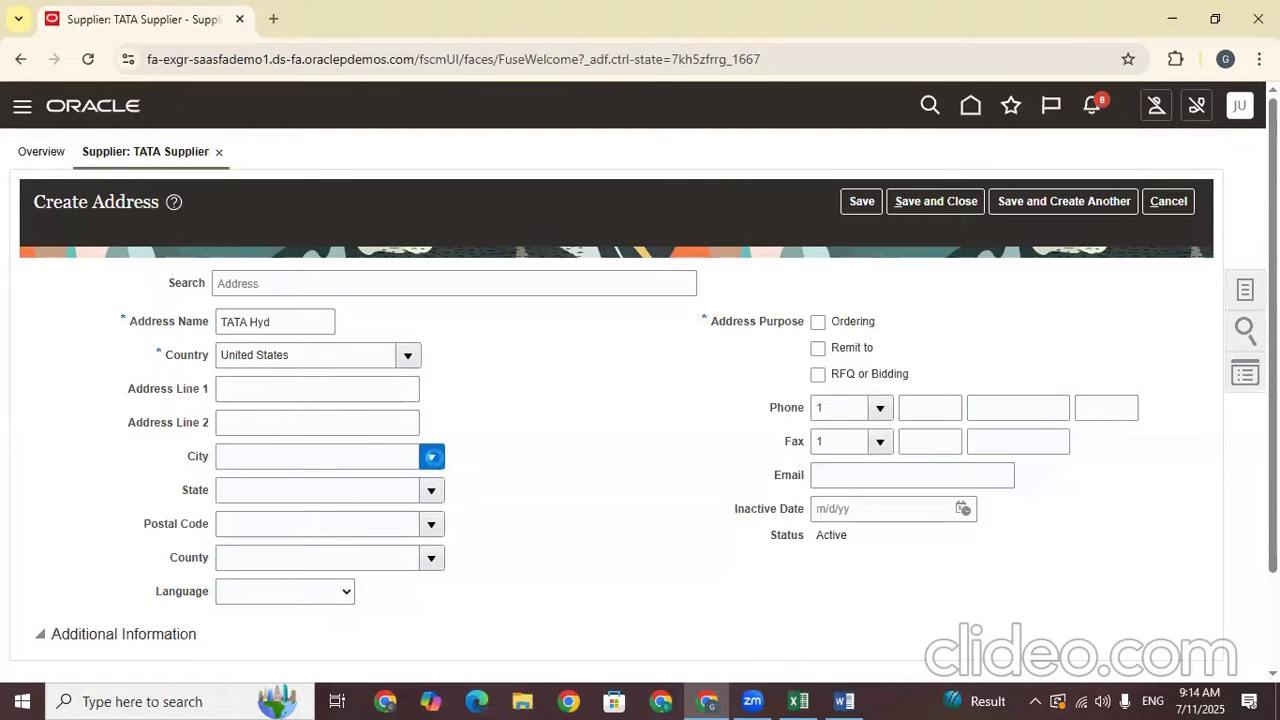
Set the address city to Aaron with postal code 42602
left_click(431, 457)
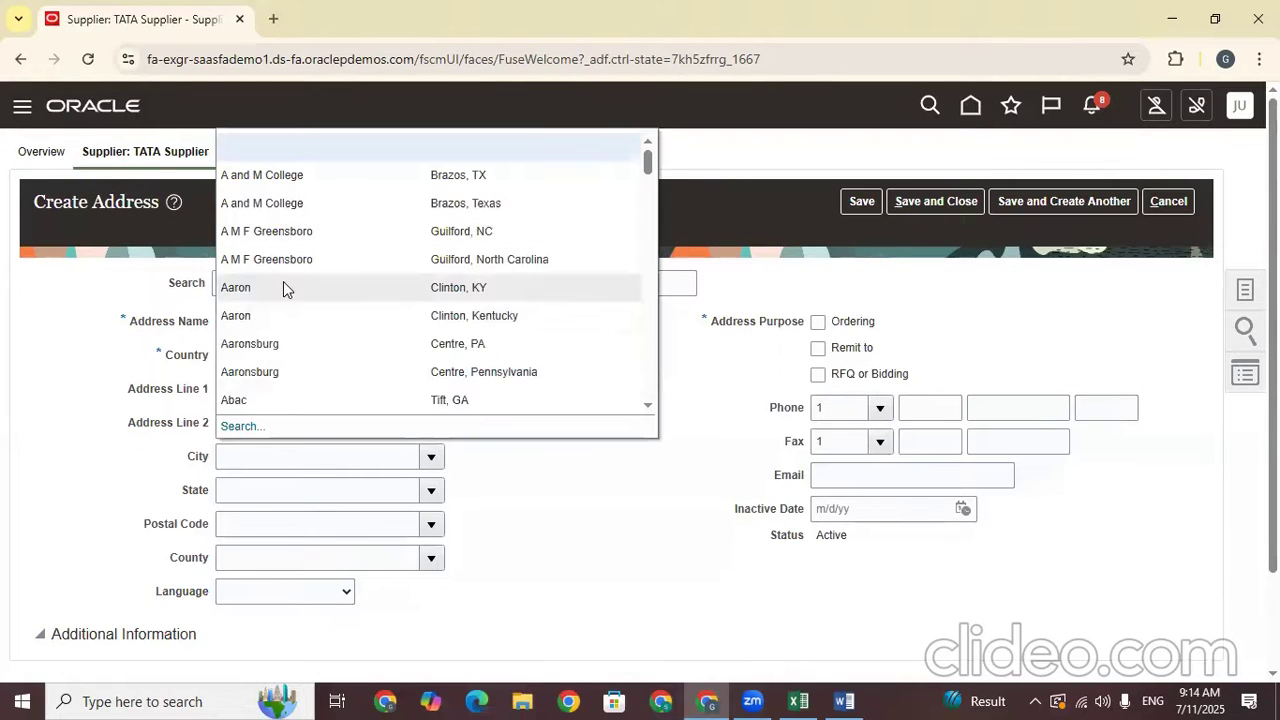
key("Escape")
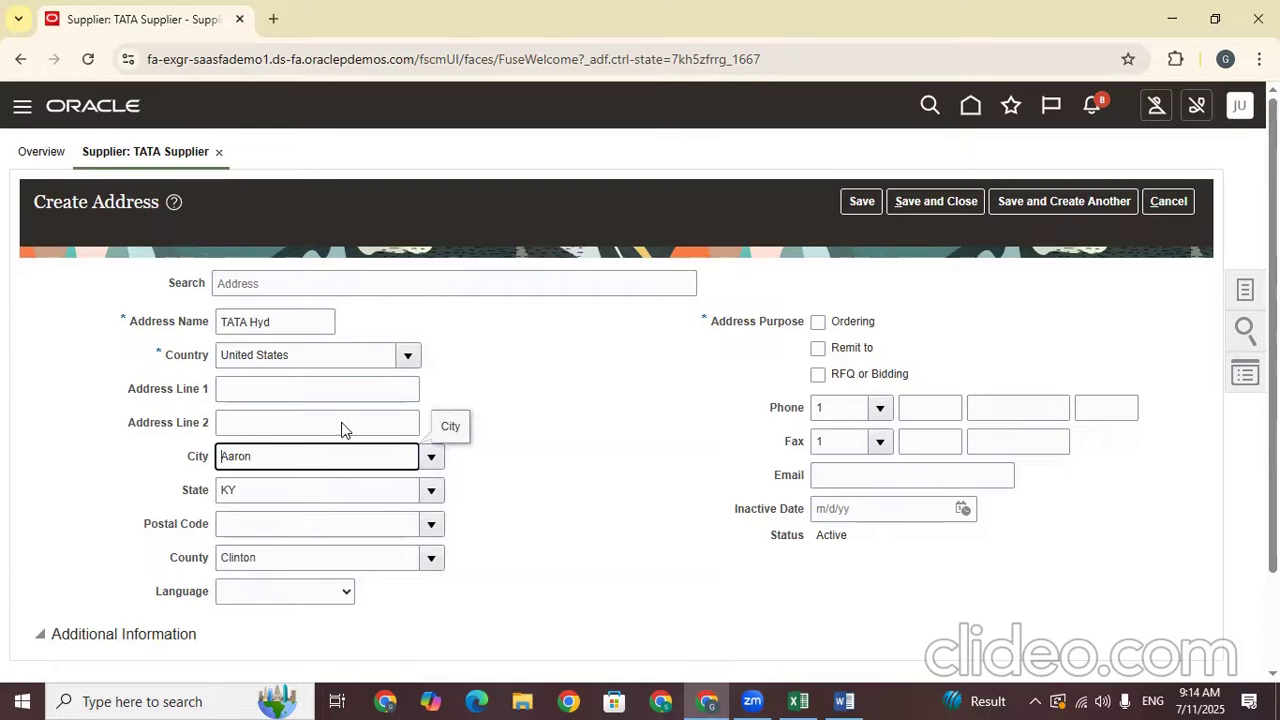
left_click(431, 524)
left_click(280, 584)
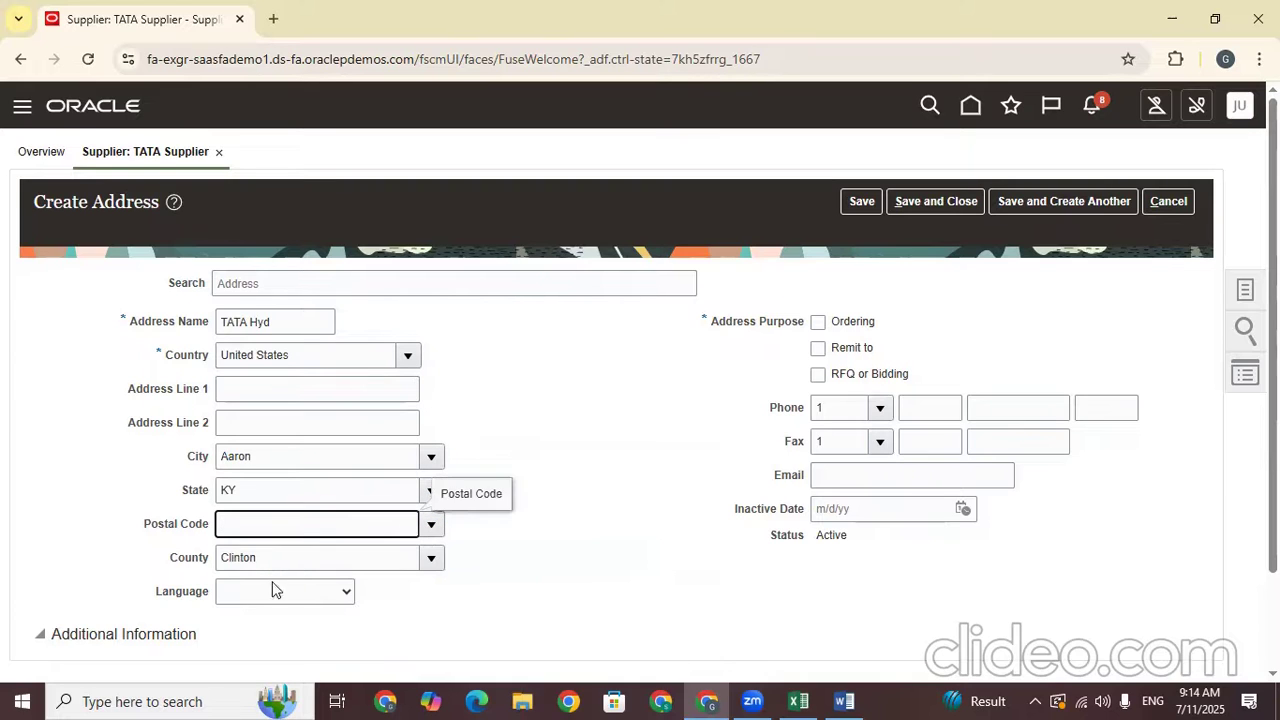
Mark the address for Ordering and RFQ, add its e-mail, then save and close it
left_click(818, 322)
left_click(819, 376)
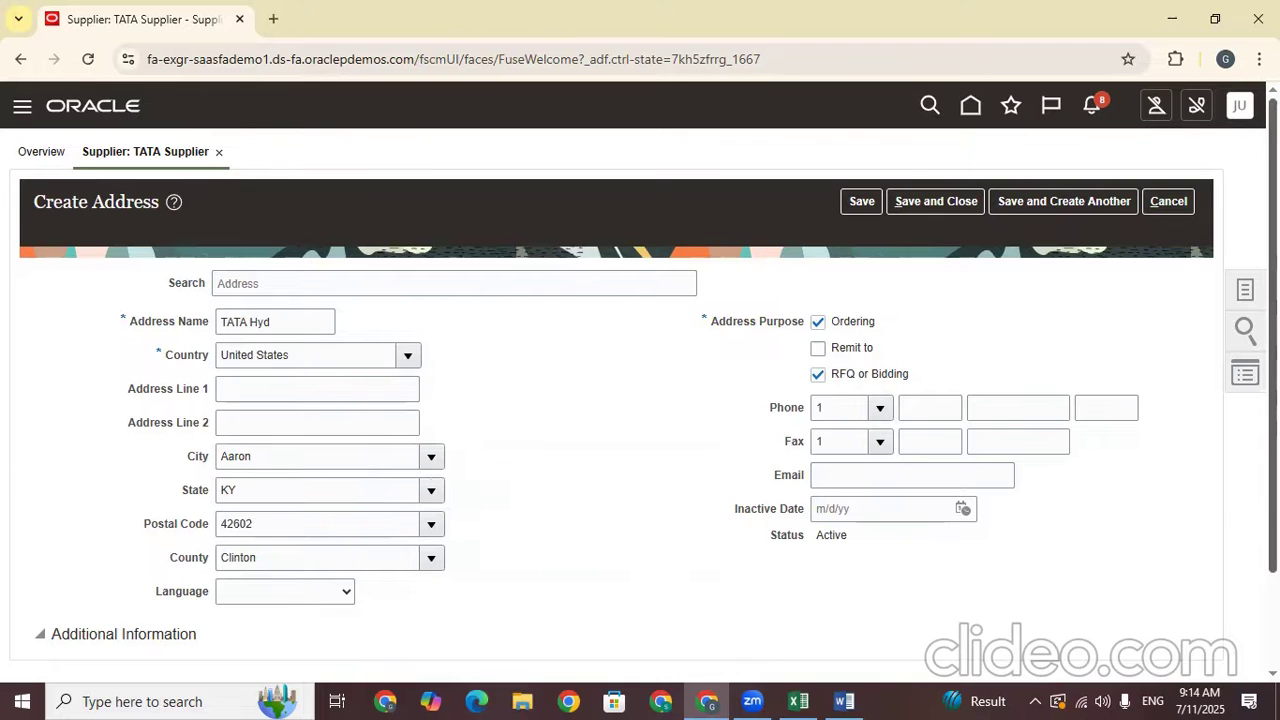
scroll(850, 350, "down", 2)
left_click(850, 354)
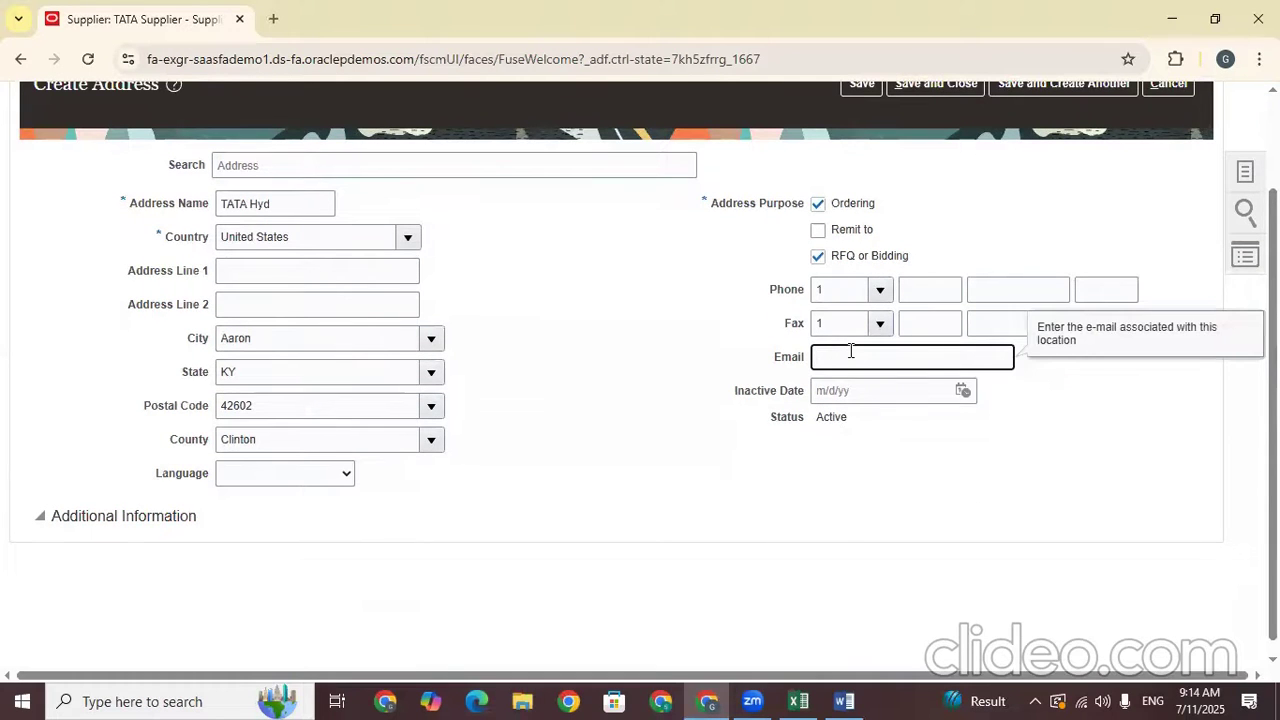
left_click(1100, 471)
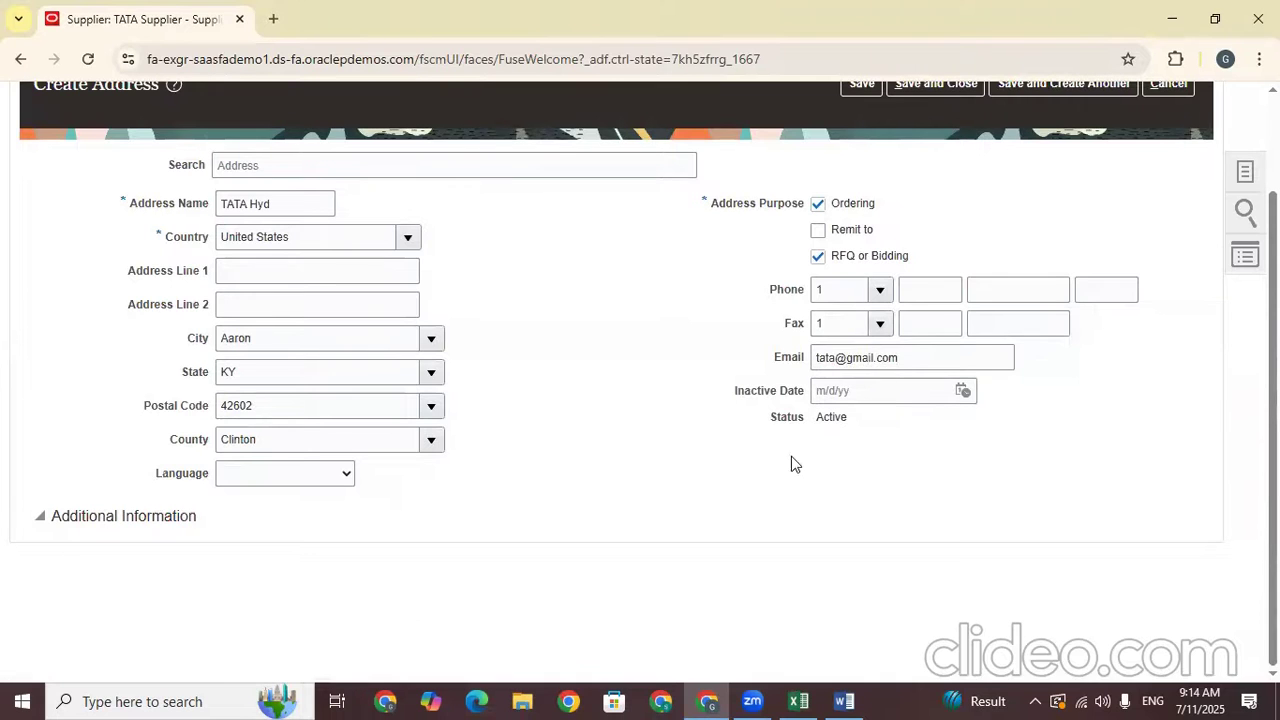
scroll(640, 380, "up", 1)
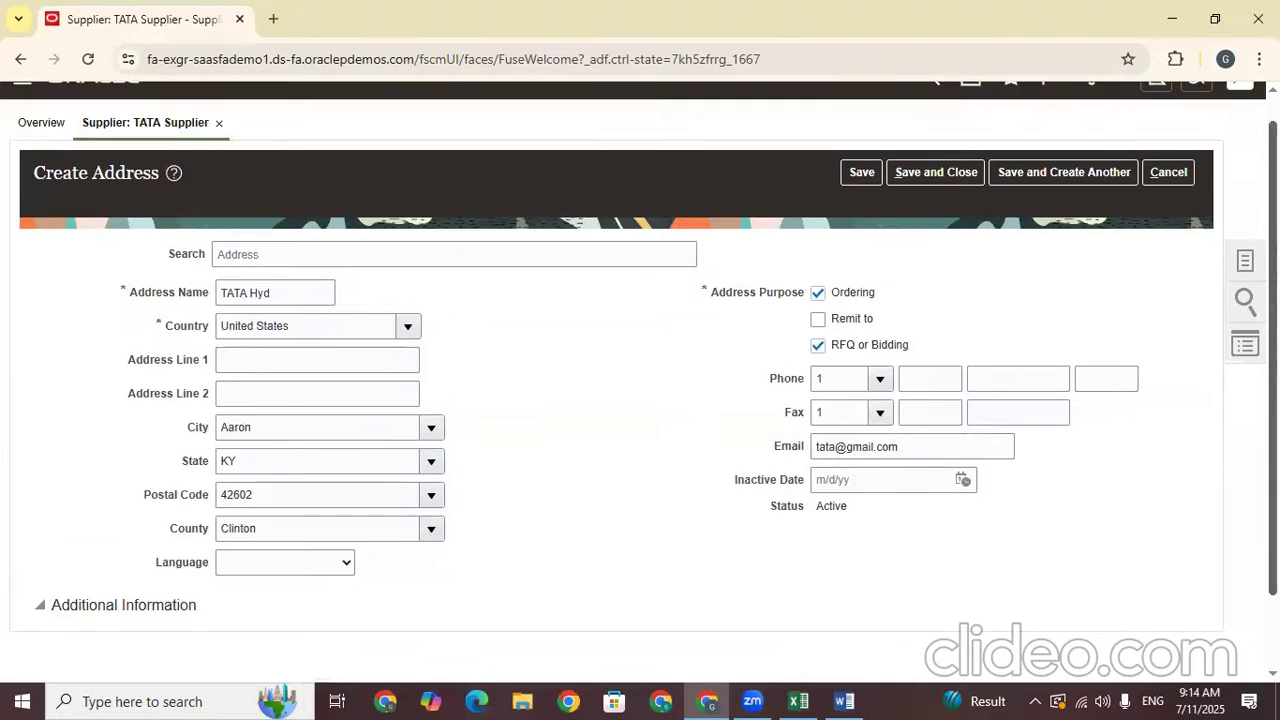
left_click(864, 174)
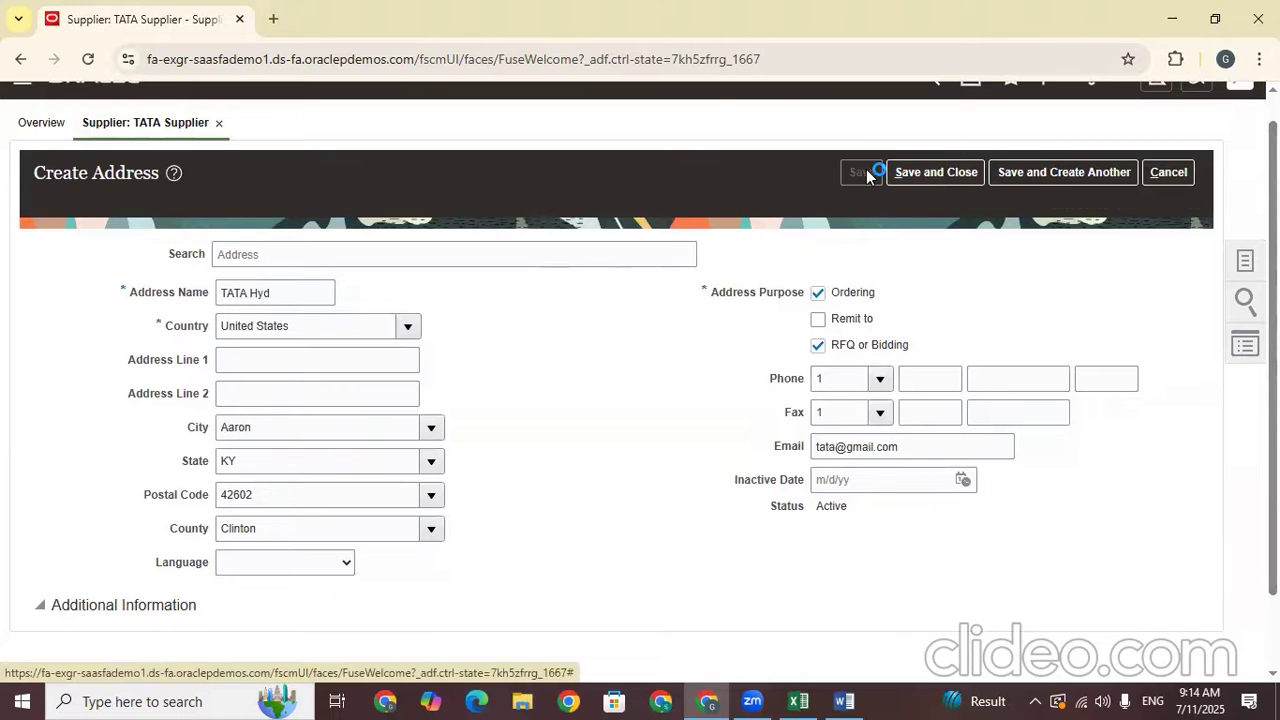
left_click(1080, 174)
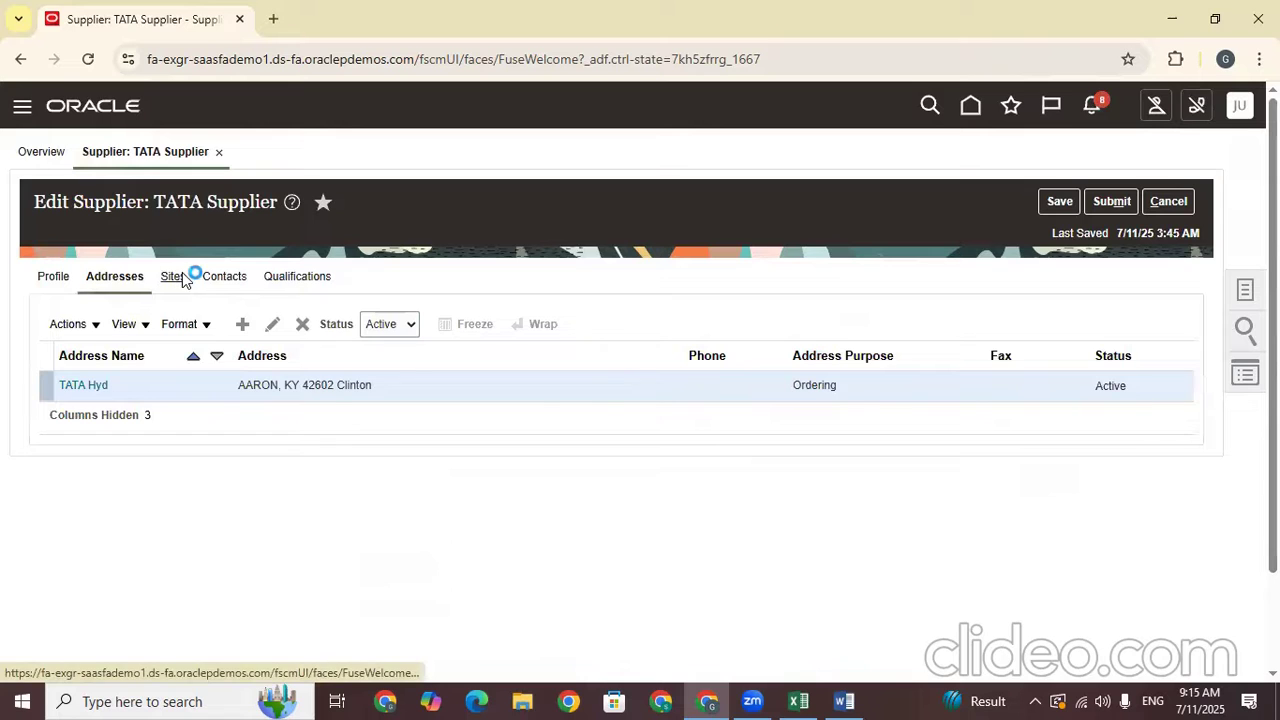
View TATA Supplier's empty Sites tab, then return to its Addresses tab
left_click(176, 276)
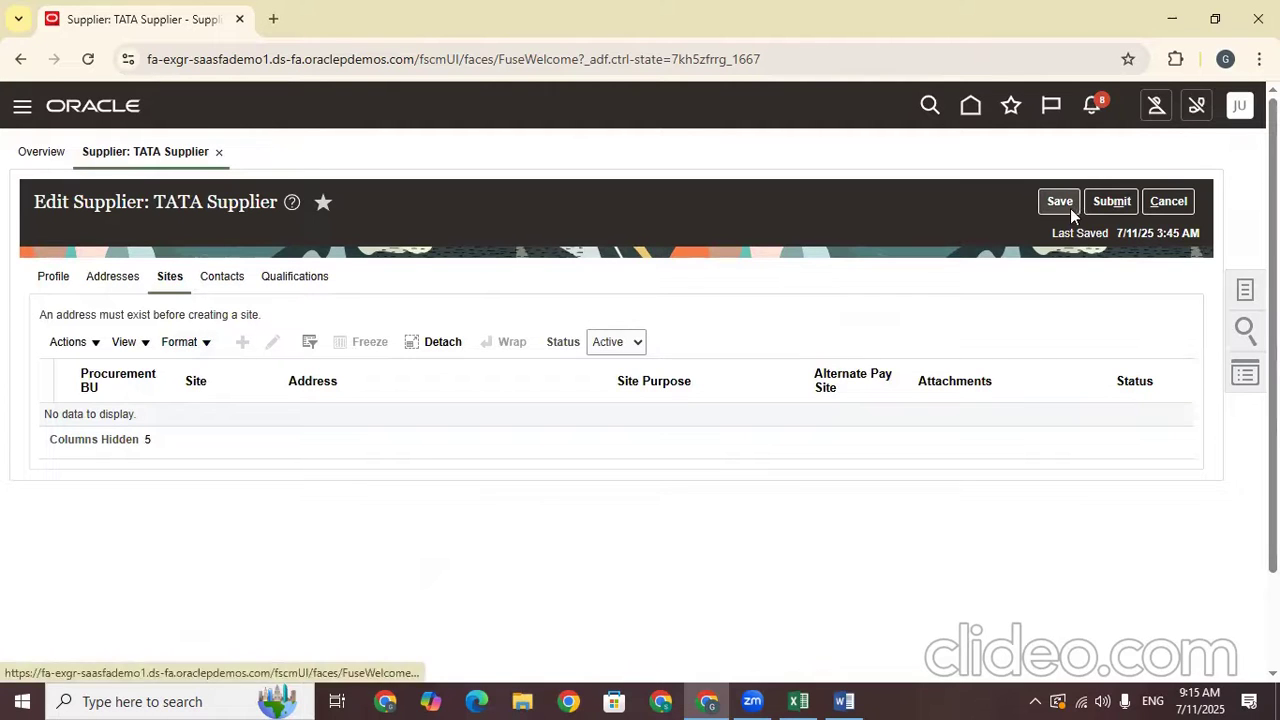
left_click(110, 279)
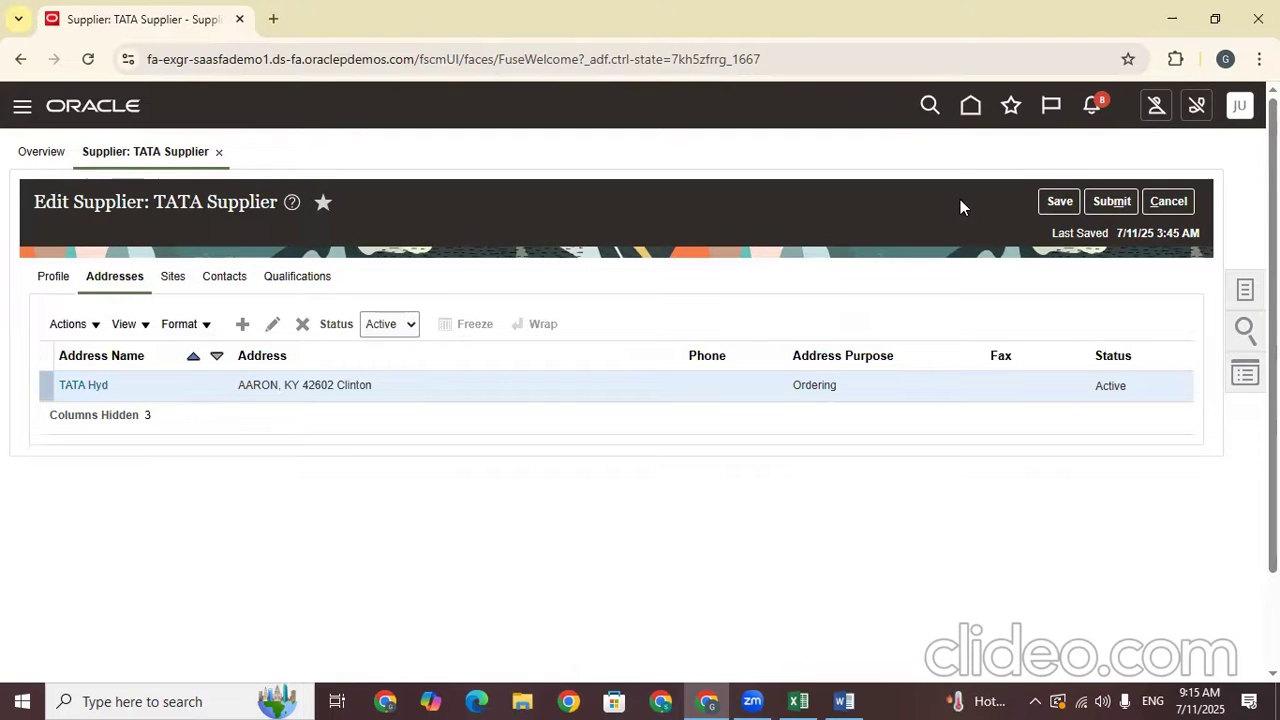
Submit TATA Supplier's changes for approval and copy the change request number
left_click(1117, 203)
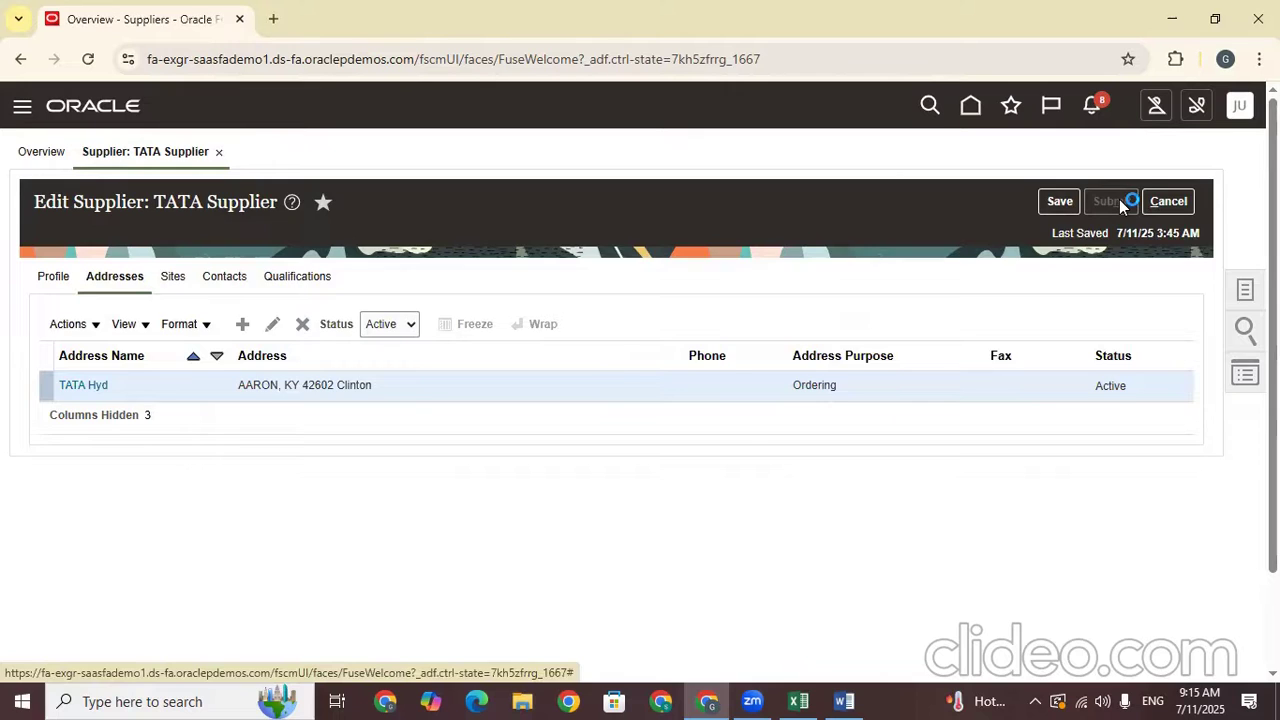
double_click(576, 229)
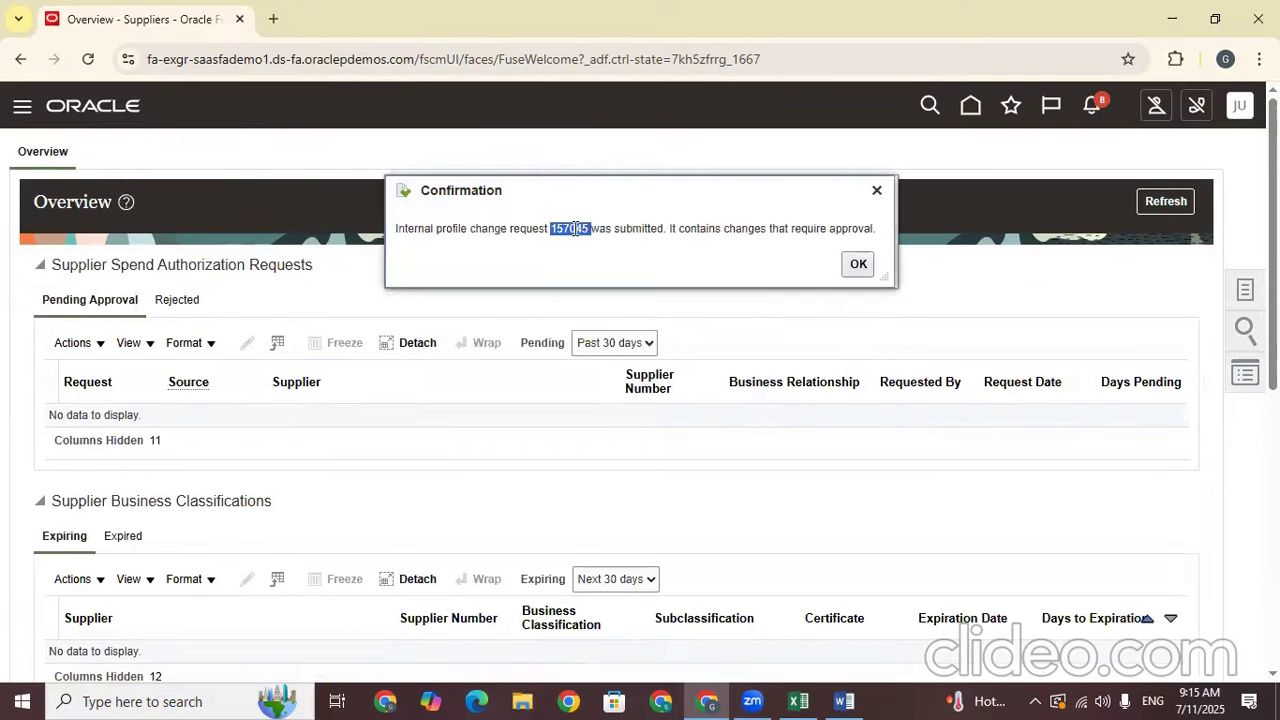
right_click(576, 229)
left_click(606, 250)
left_click(862, 264)
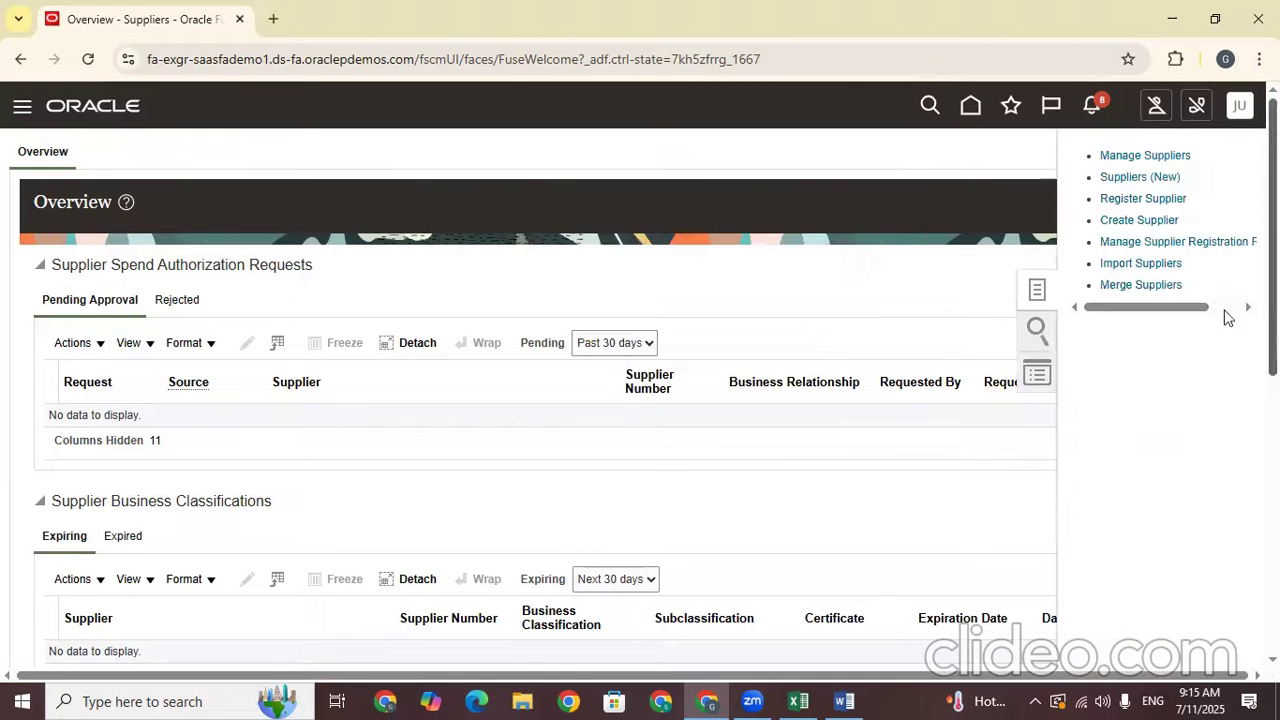
left_click(1136, 155)
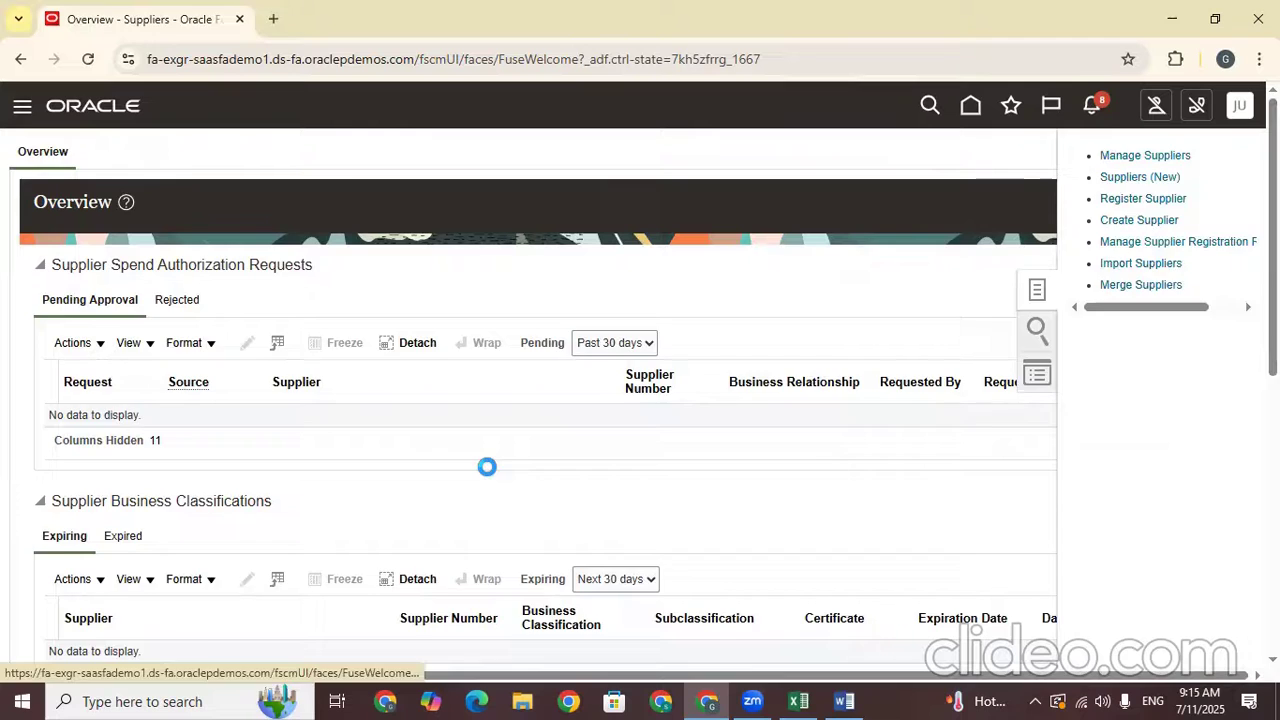
Search suppliers by the copied request number, then by 'TATA', and open TATA Supplier
left_click(331, 323)
key("ctrl+v")
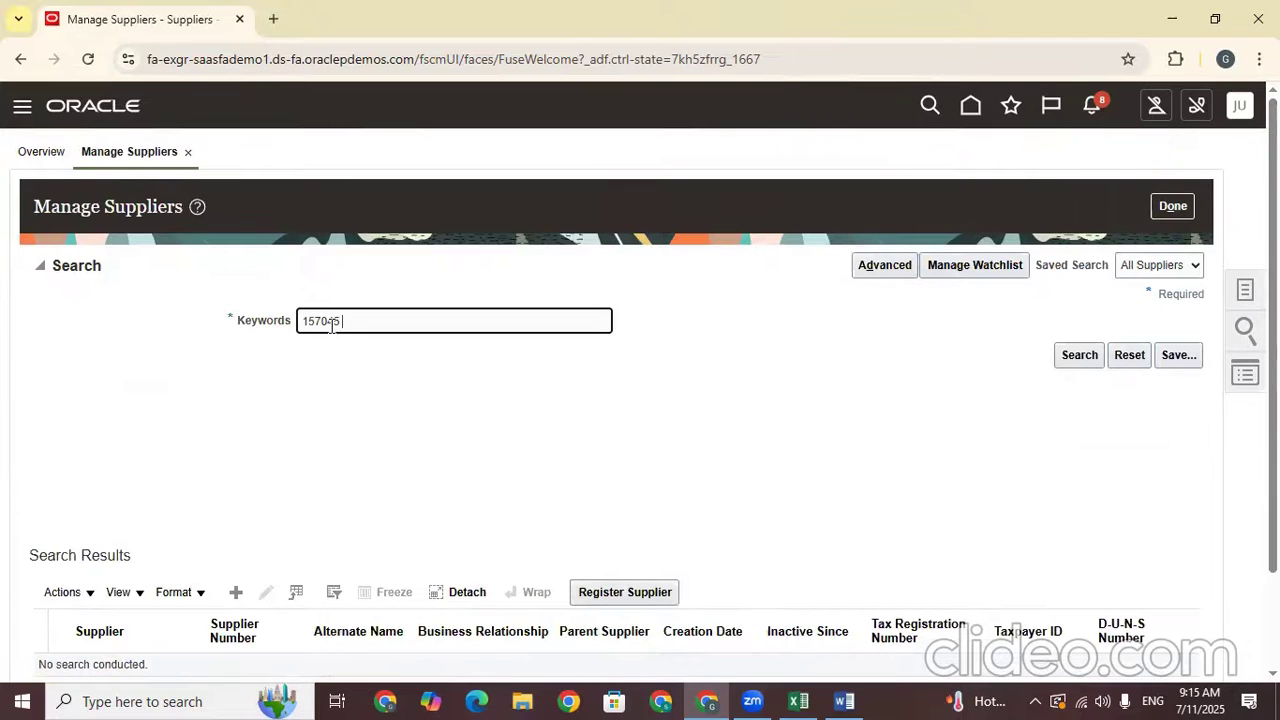
key("Return")
left_click_drag(350, 320, 242, 328)
type("TATA")
key("Return")
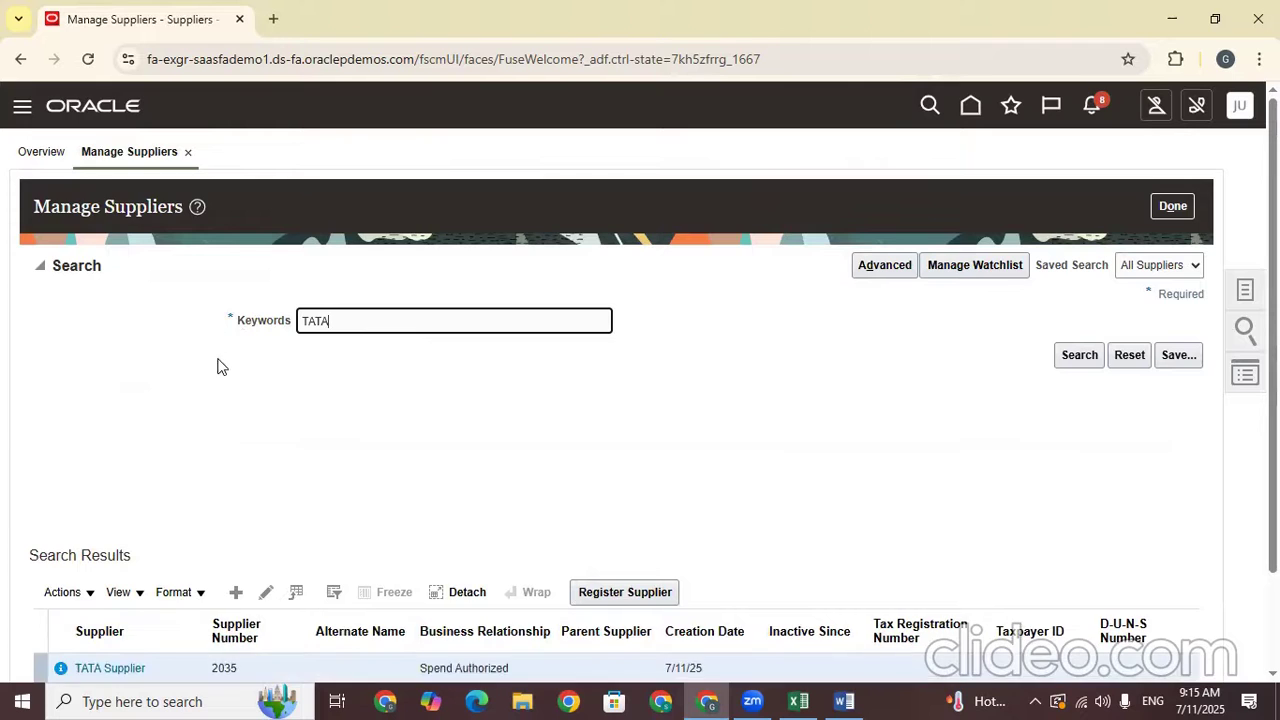
scroll(222, 367, "down", 1)
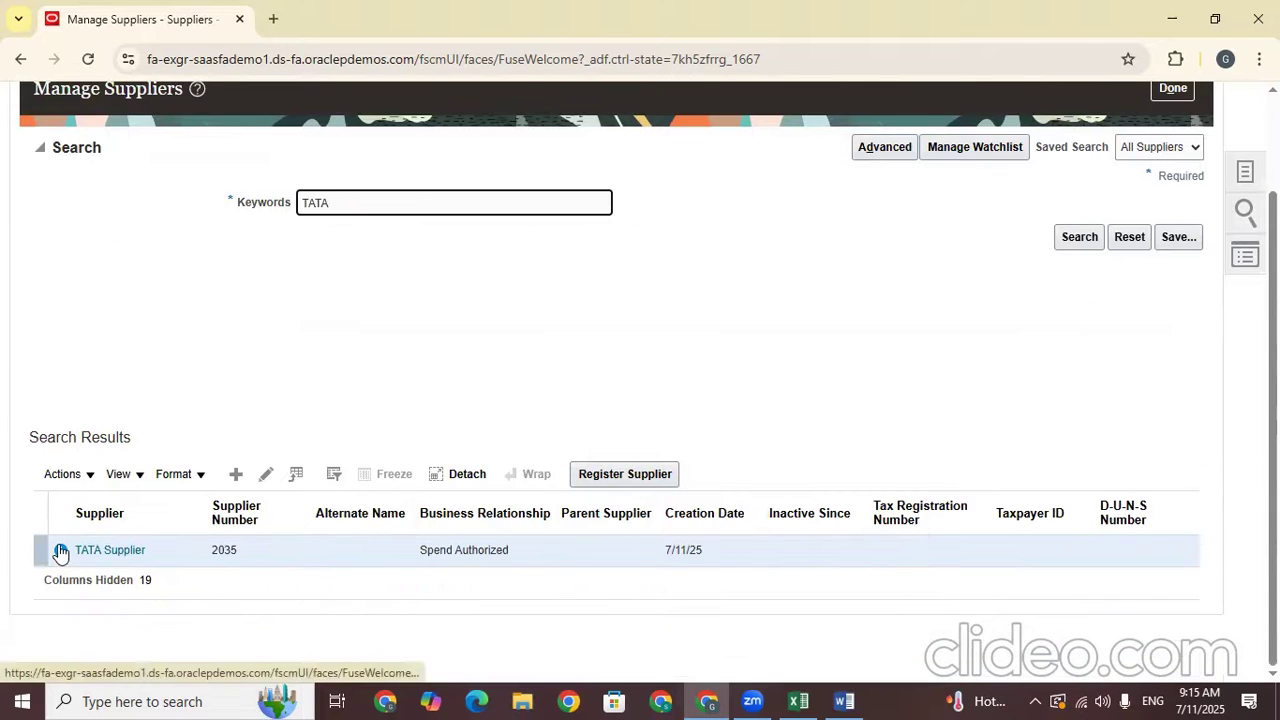
left_click(92, 552)
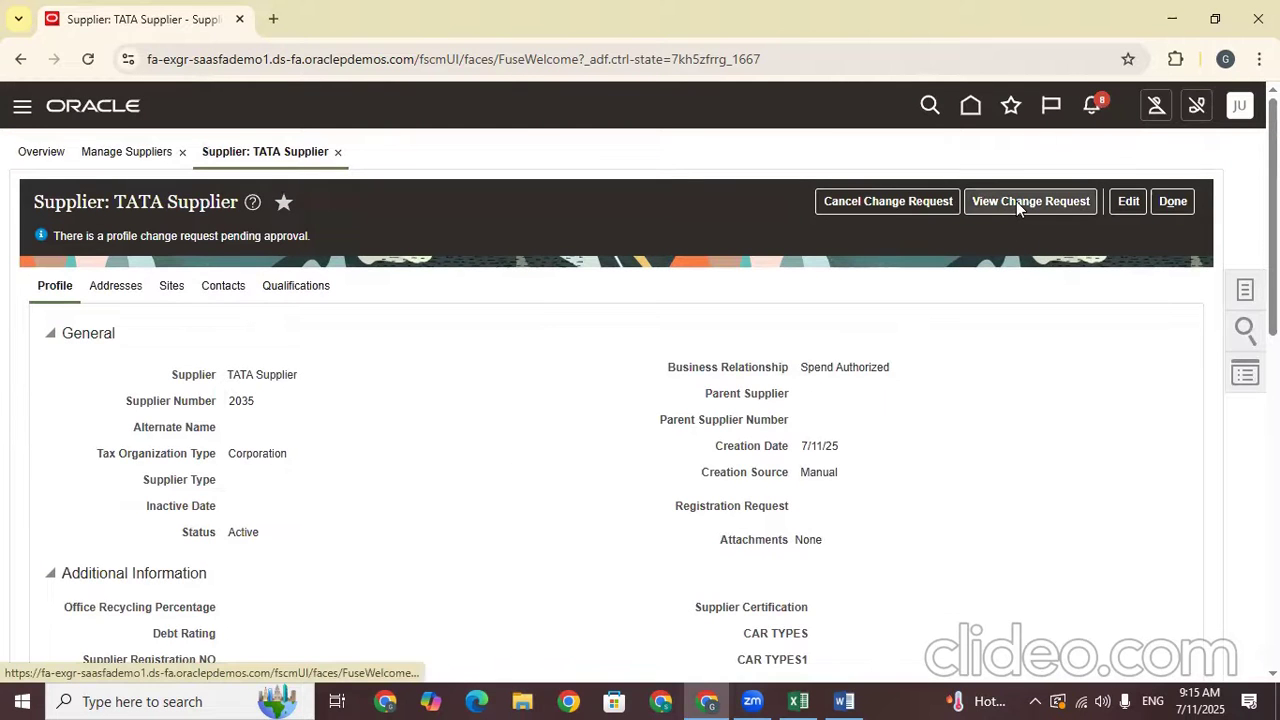
Edit TATA Supplier, withdrawing its pending change request, and save the draft
left_click(1126, 202)
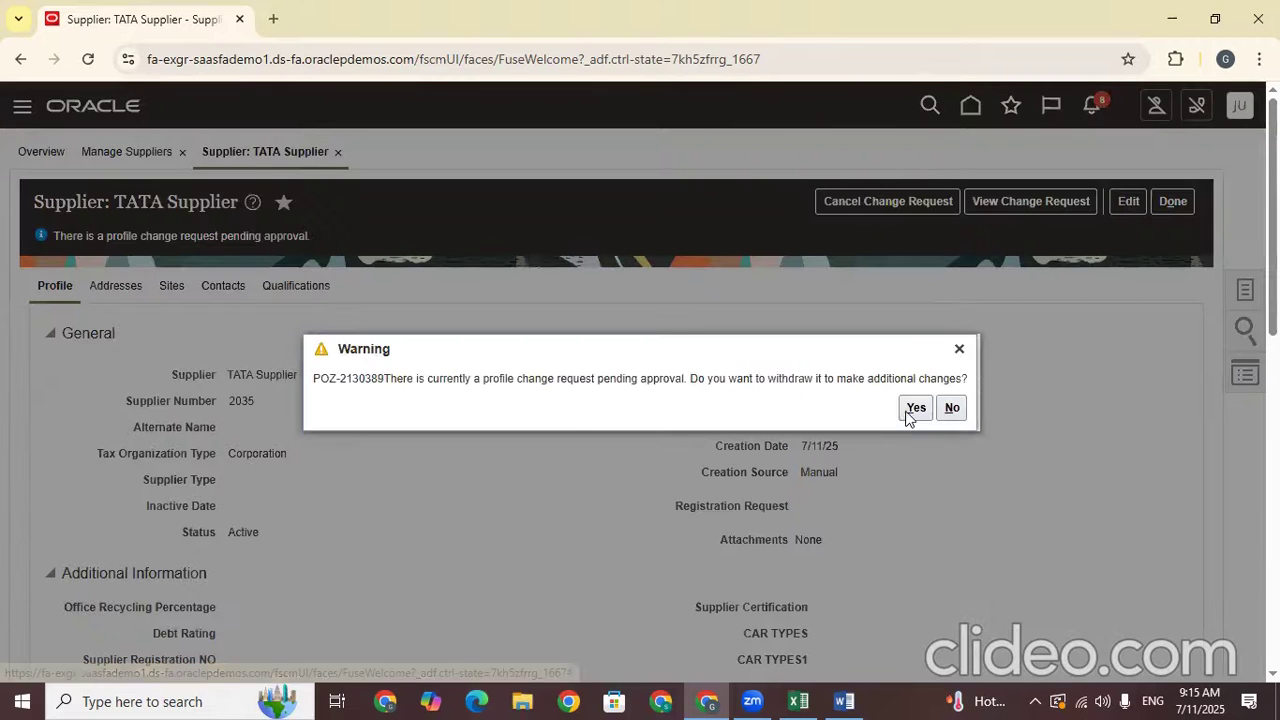
left_click(912, 408)
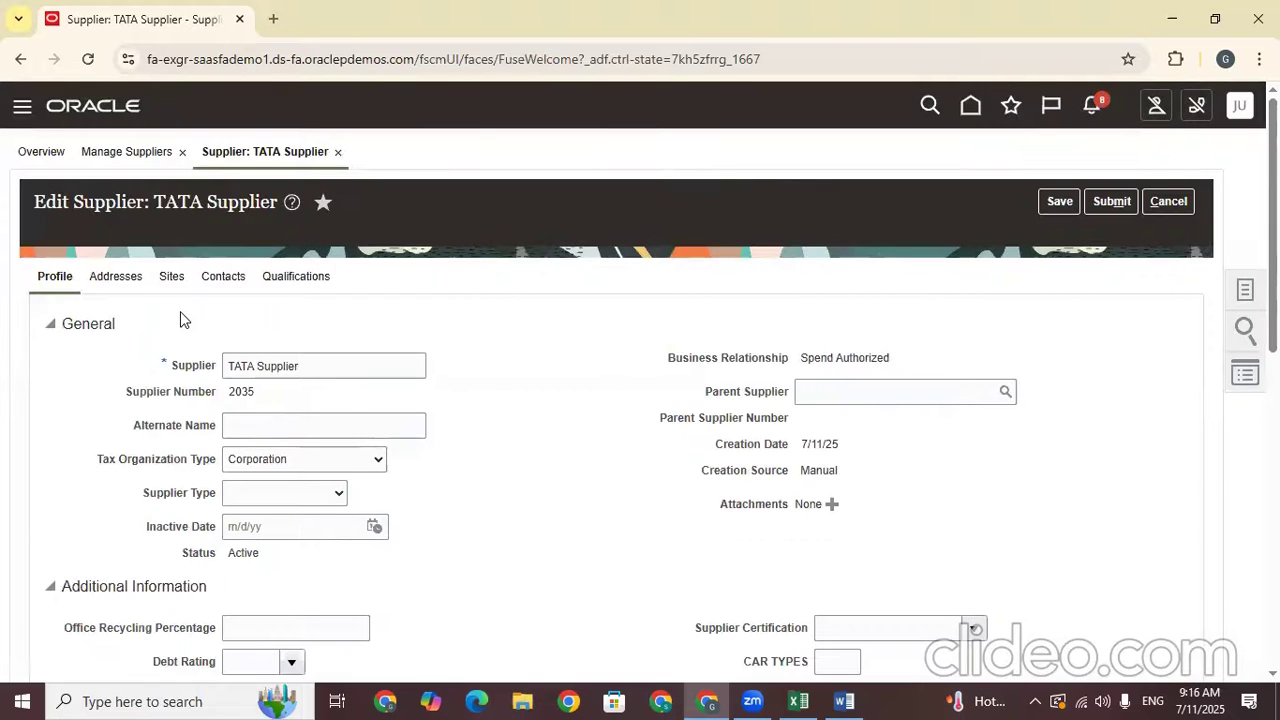
left_click(172, 279)
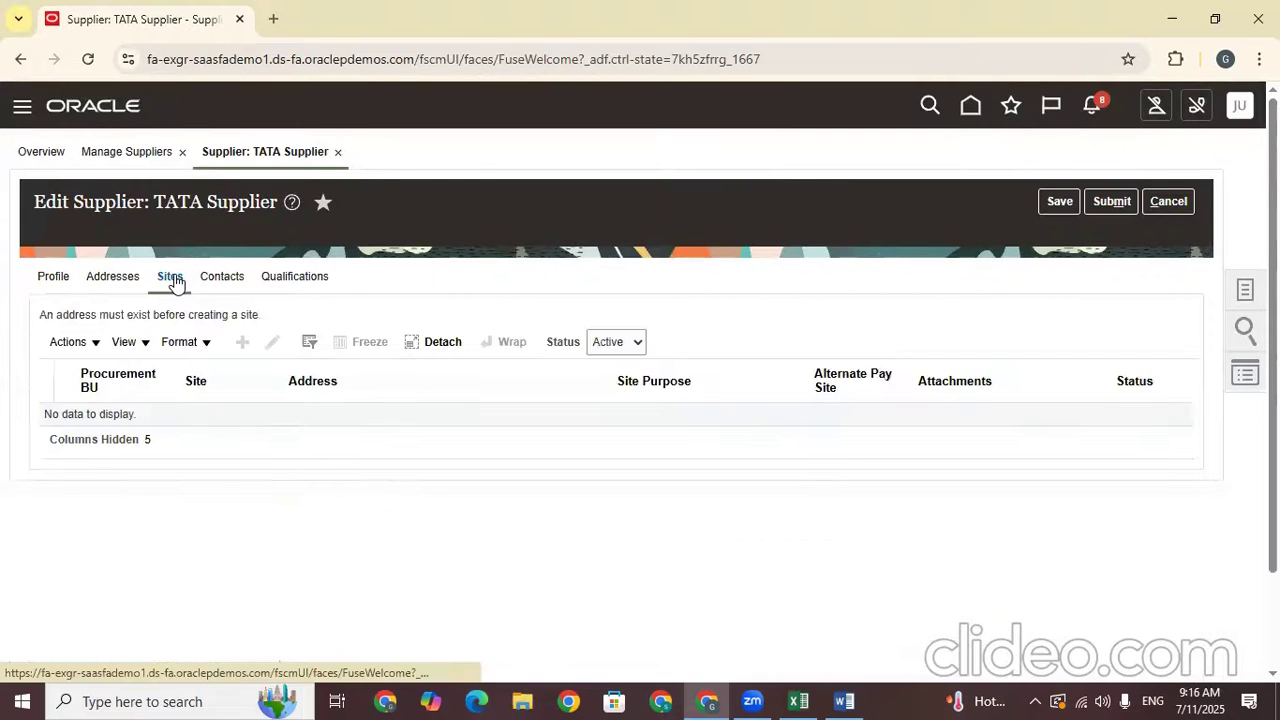
left_click(1059, 201)
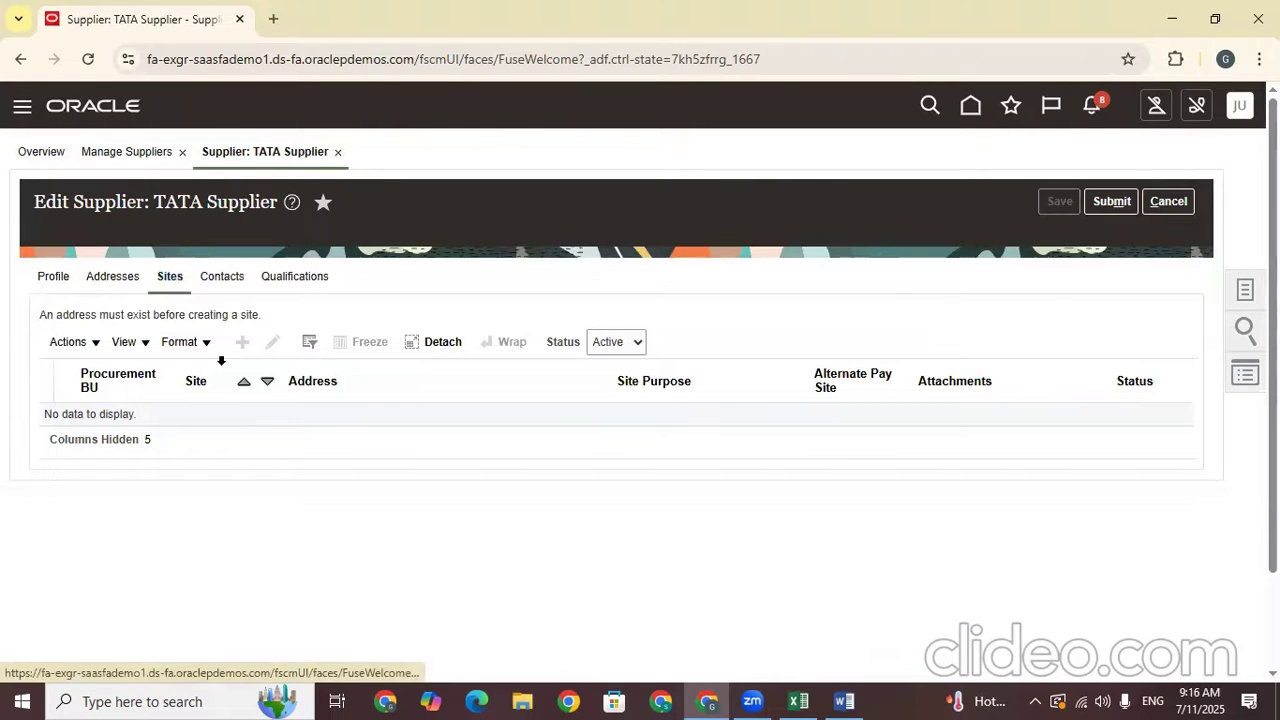
Re-save the TATA Hyd address from the Addresses tab, then save and close it
left_click(113, 278)
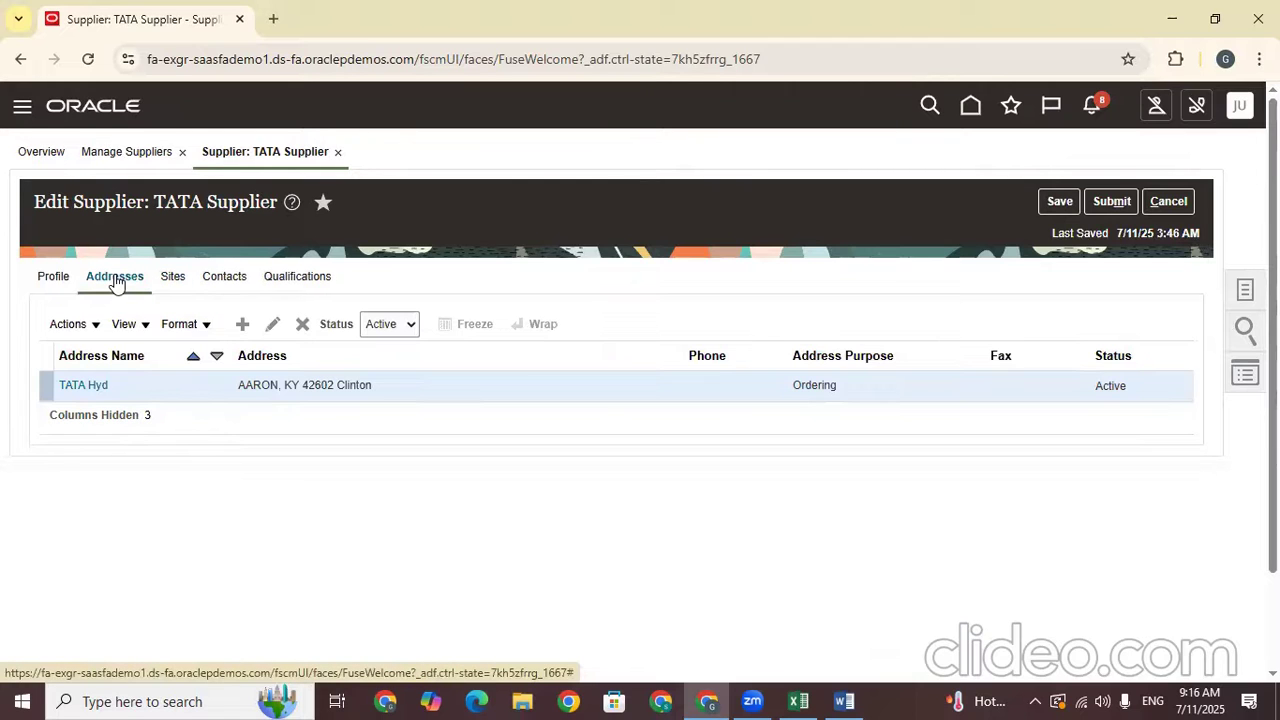
left_click(268, 326)
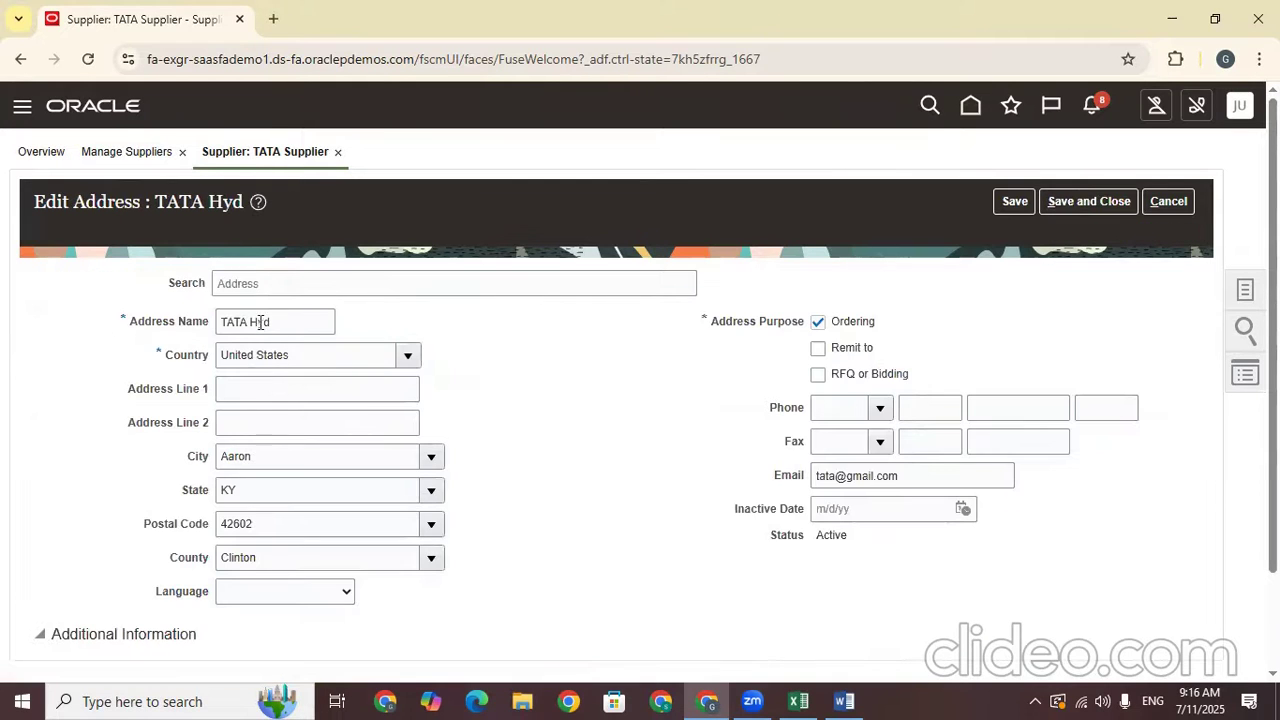
triple_click(260, 322)
scroll(634, 446, "down", 2)
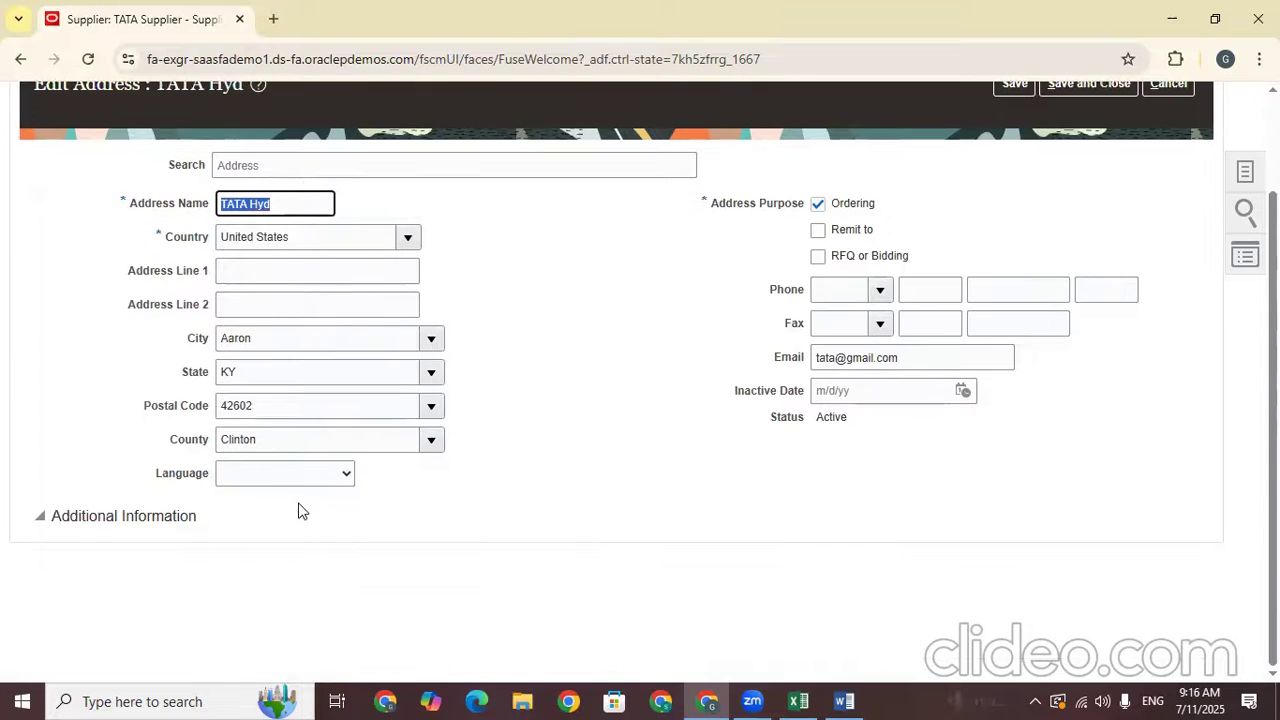
scroll(1012, 450, "up", 2)
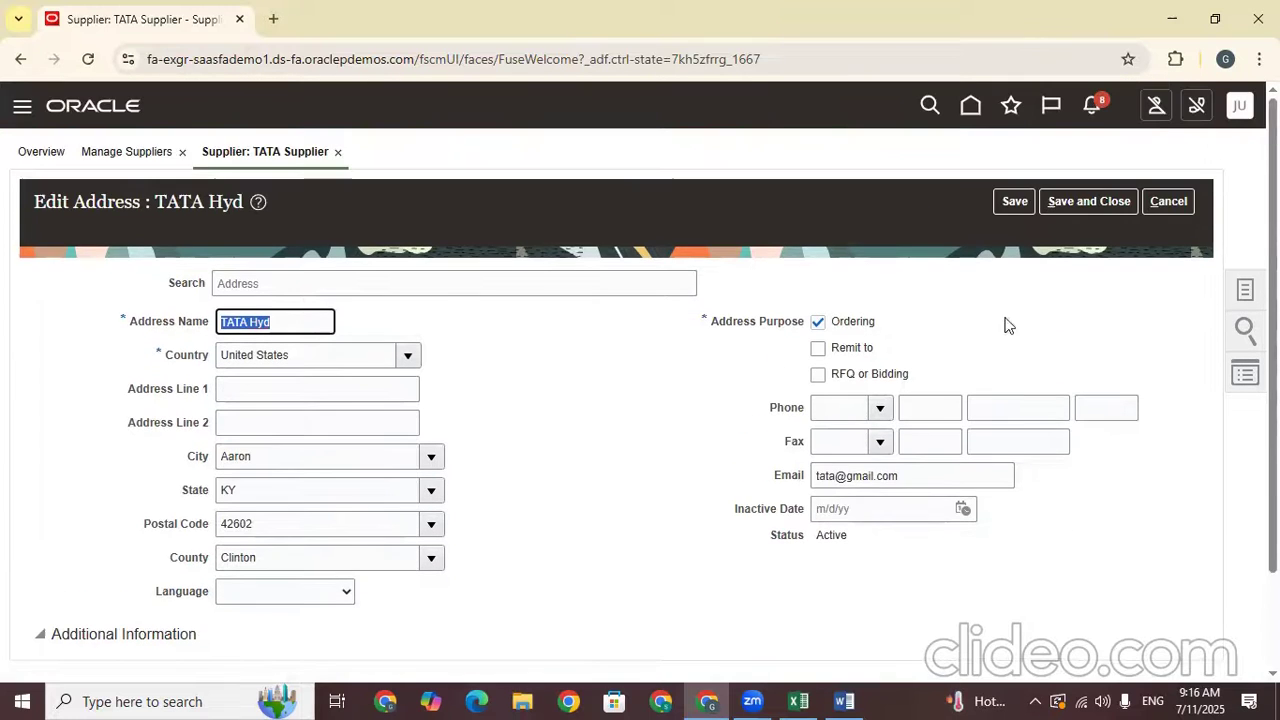
left_click_drag(851, 540, 823, 540)
left_click(1008, 203)
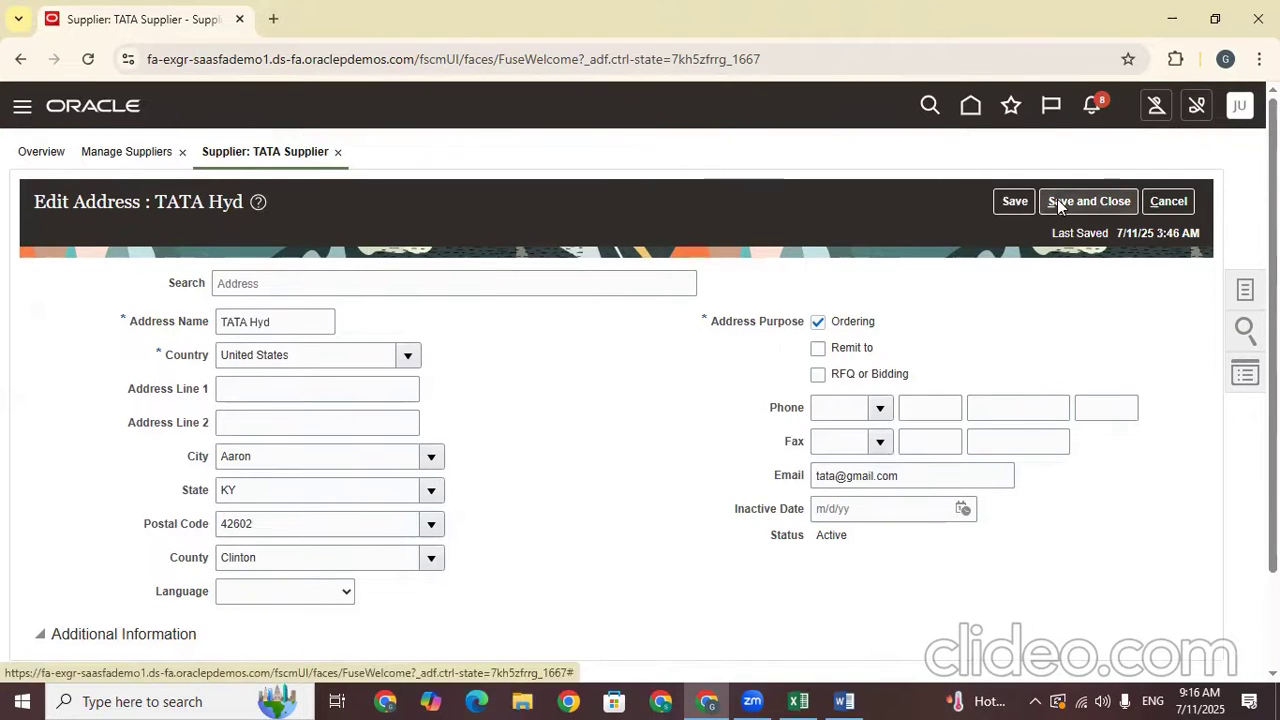
left_click(1058, 203)
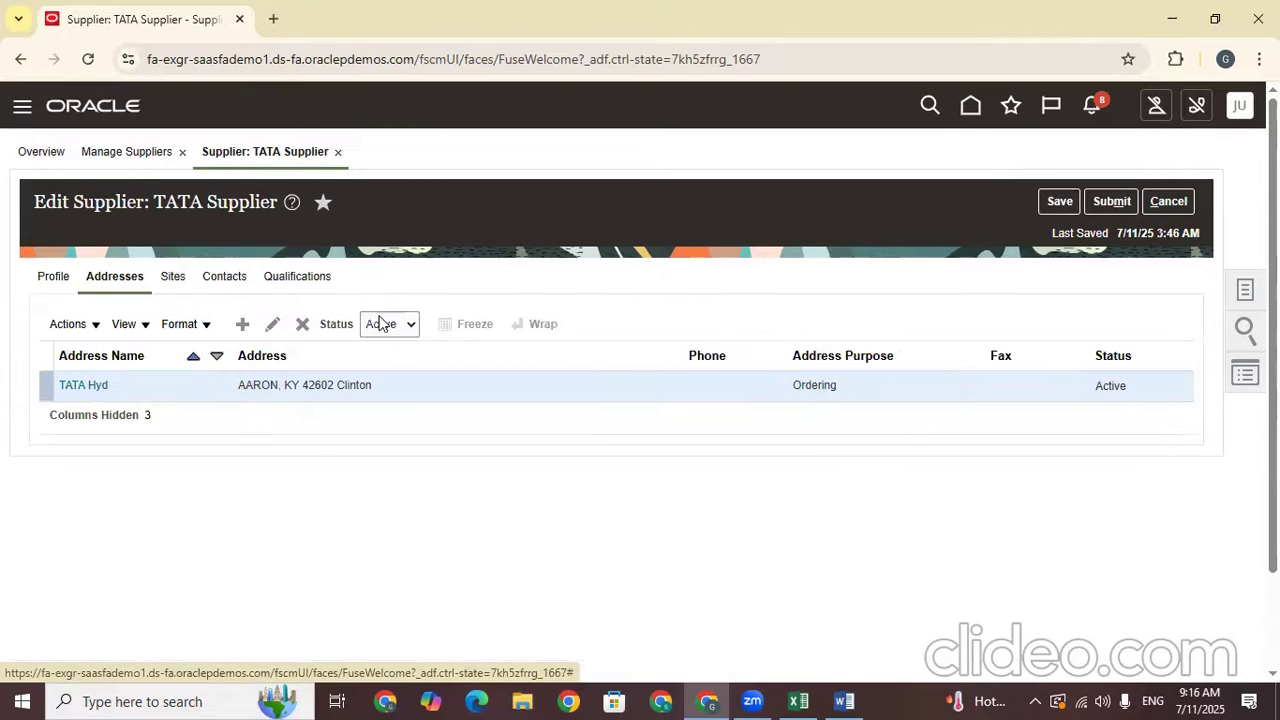
Review Sites and Addresses, cancel editing without submitting, and exit the supplier page with Done
left_click(165, 281)
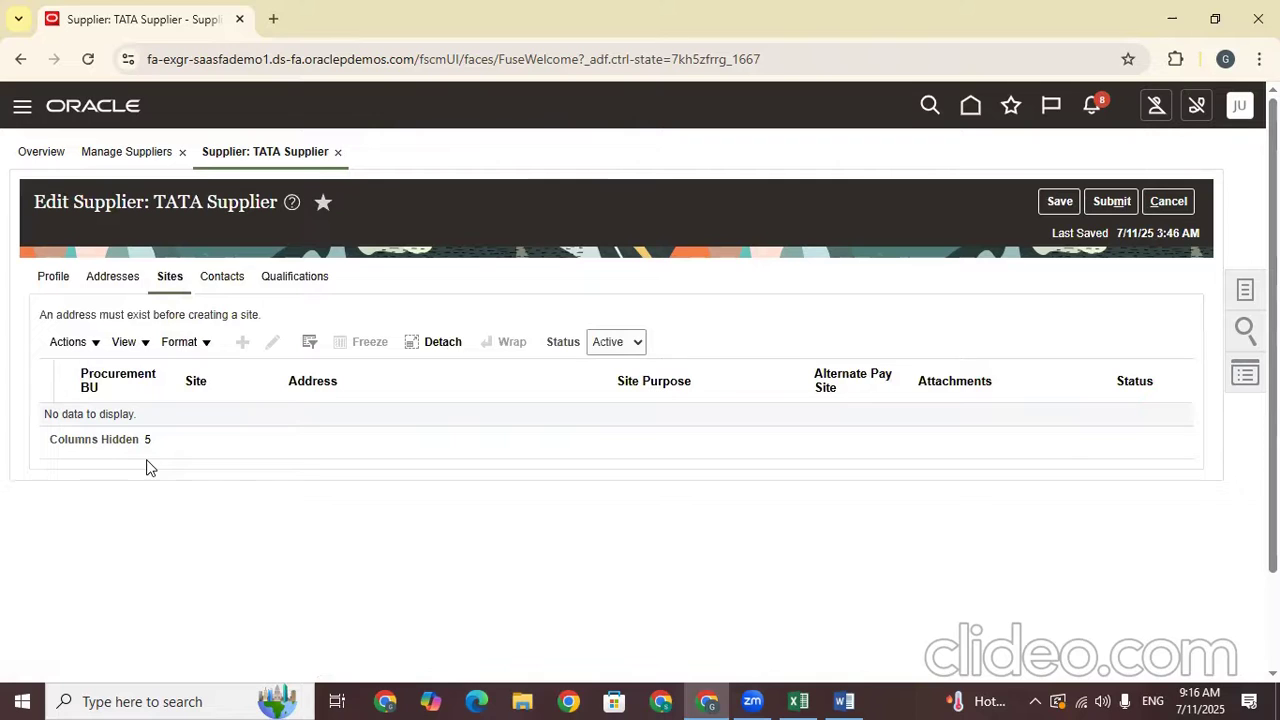
left_click(122, 283)
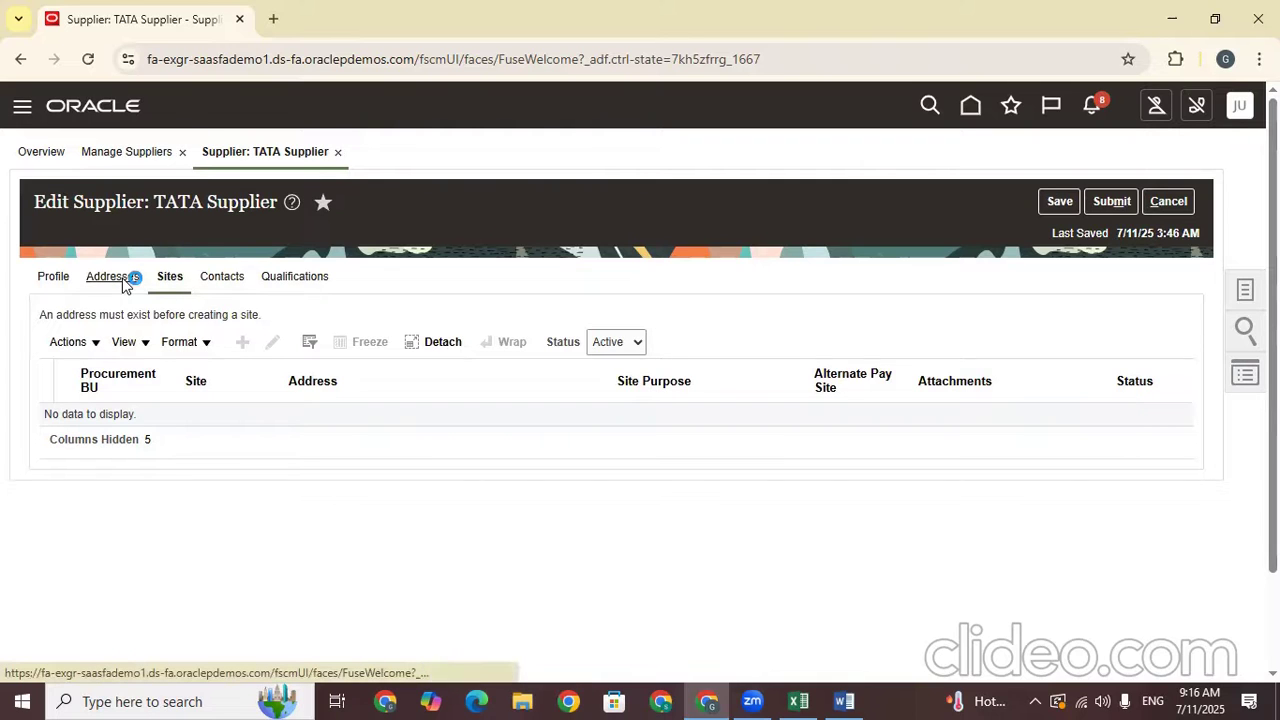
left_click(172, 285)
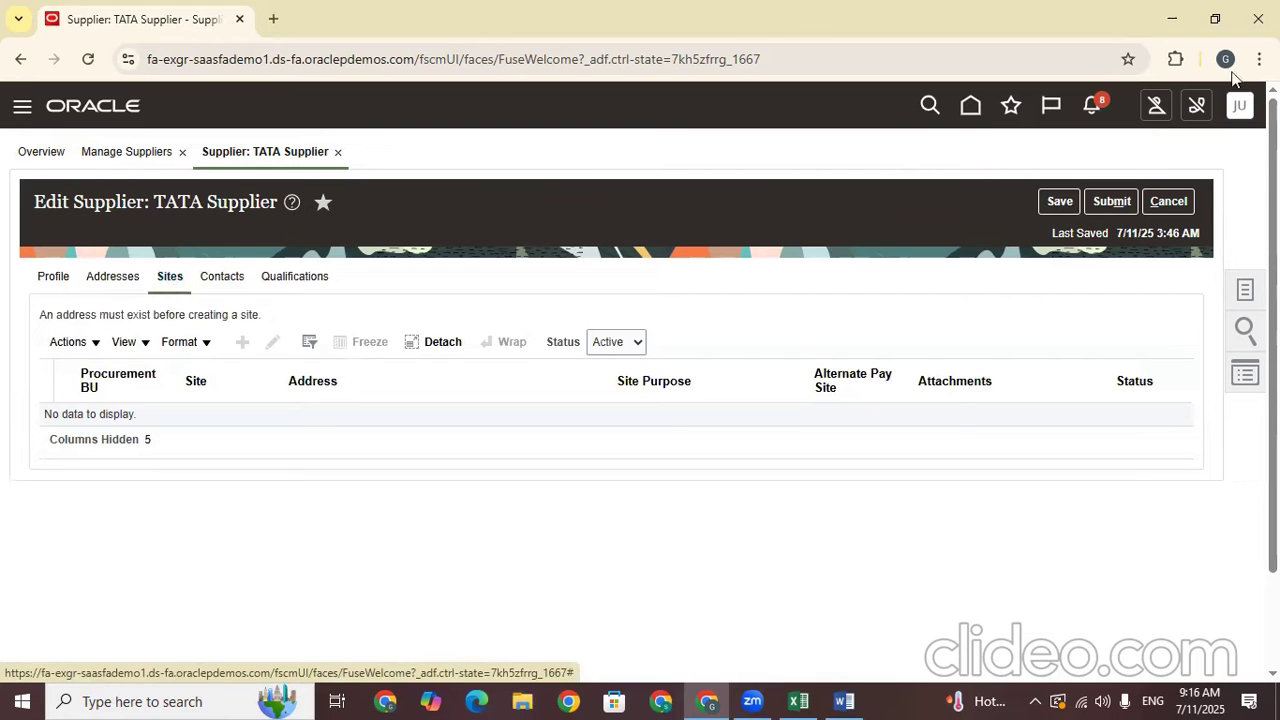
left_click(1160, 205)
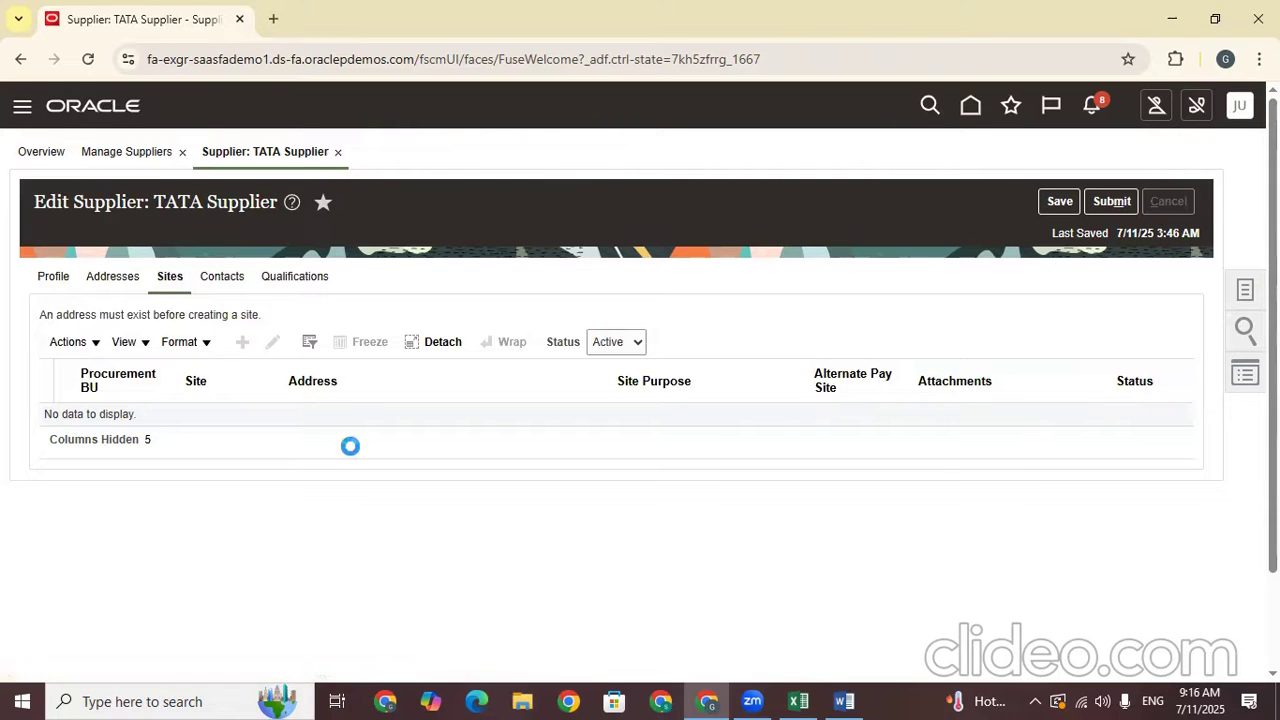
left_click(801, 407)
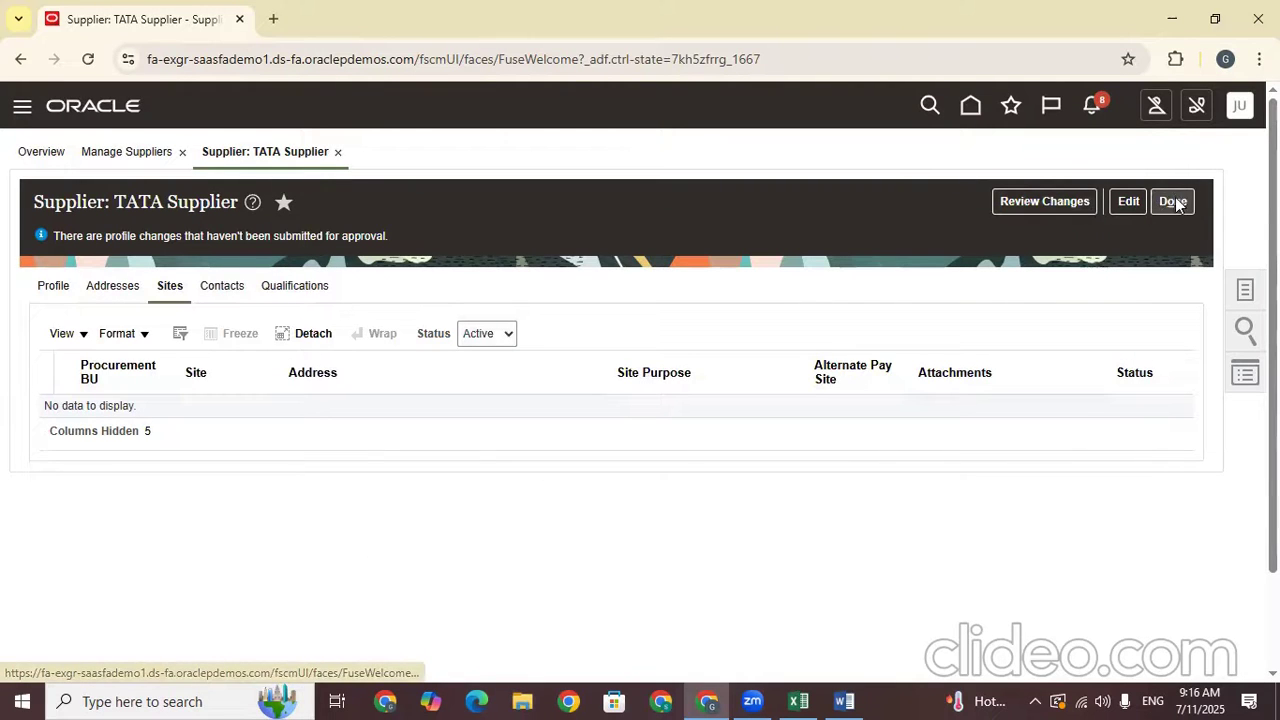
left_click(1173, 202)
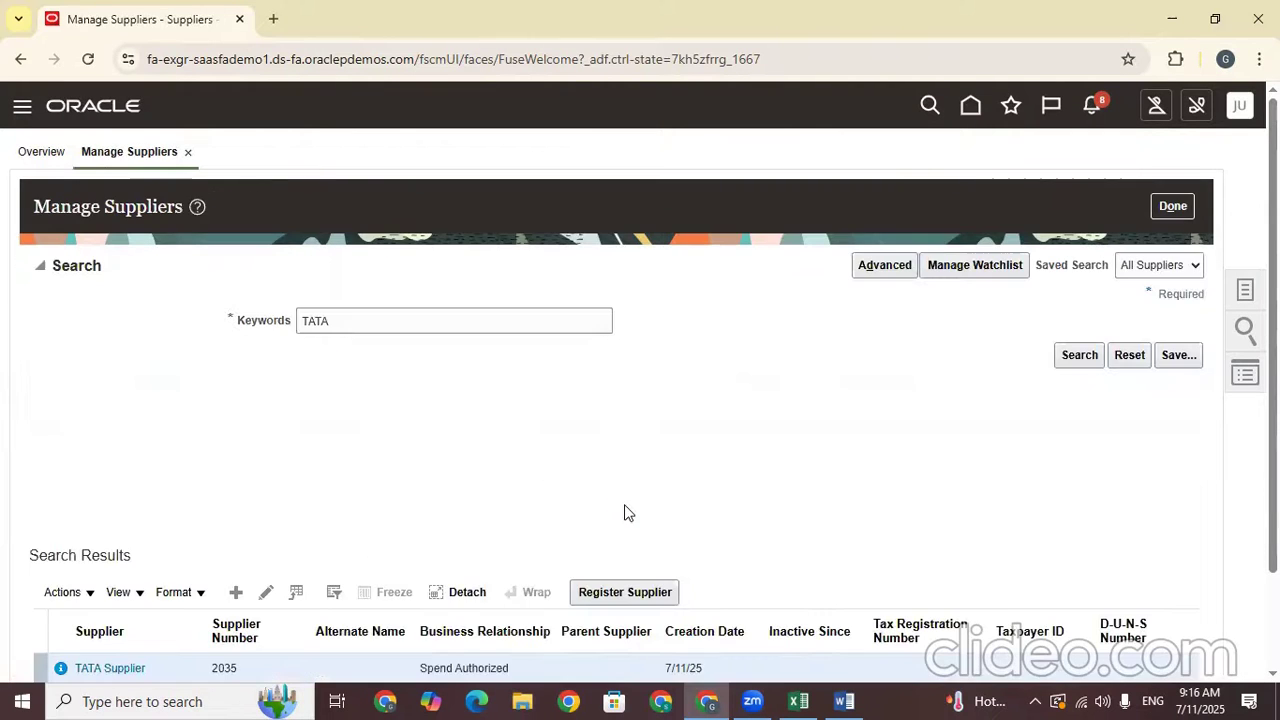
Check the information notice showing TATA Supplier has a pending profile change request
scroll(1205, 370, "down", 2)
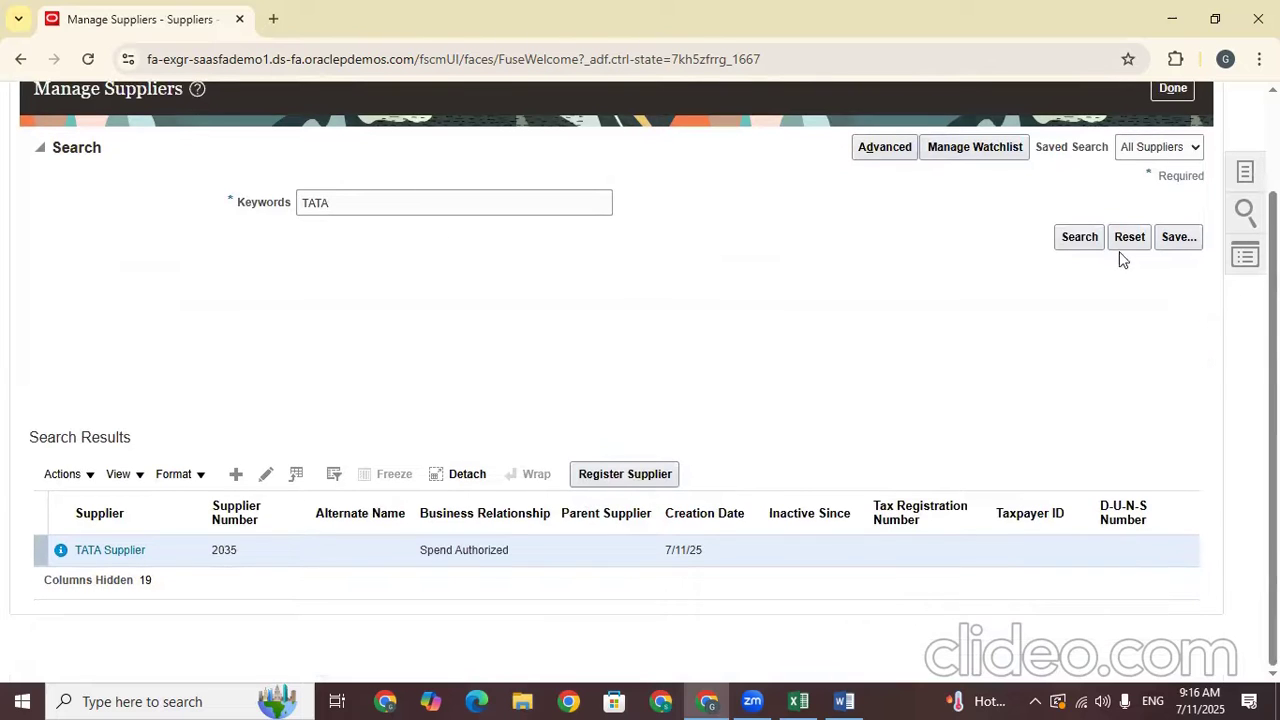
left_click(82, 560)
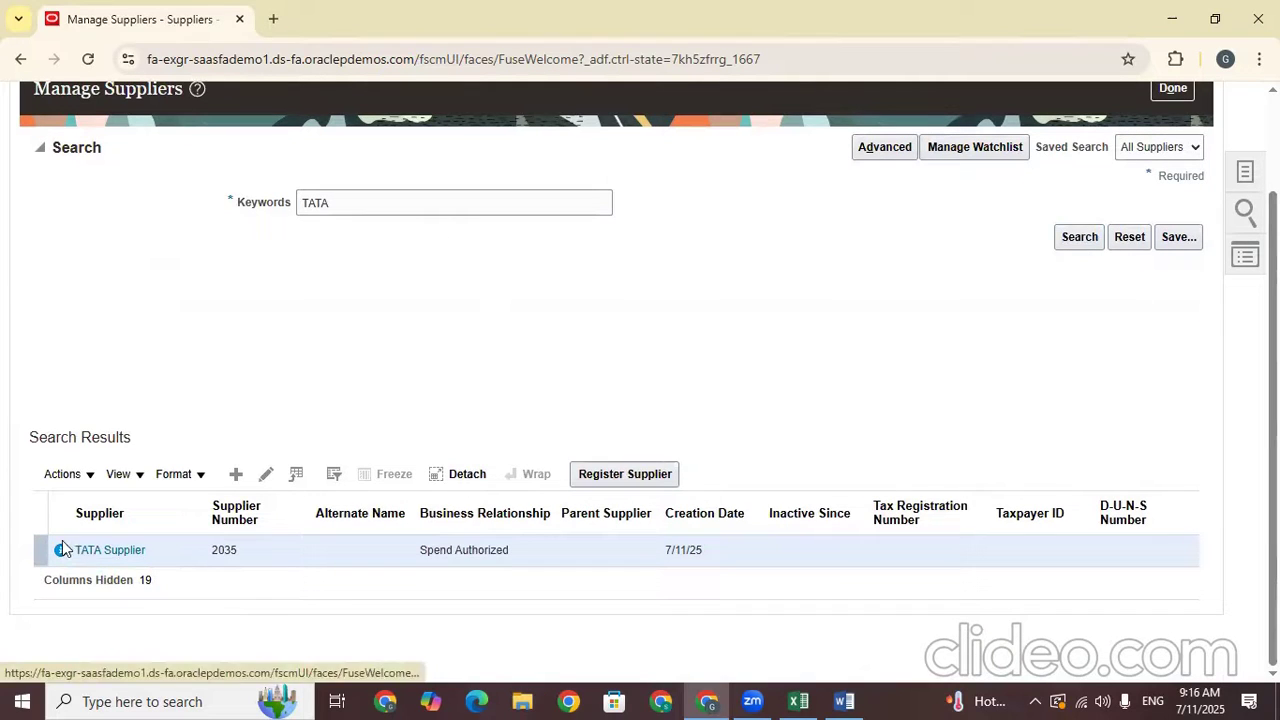
left_click(60, 553)
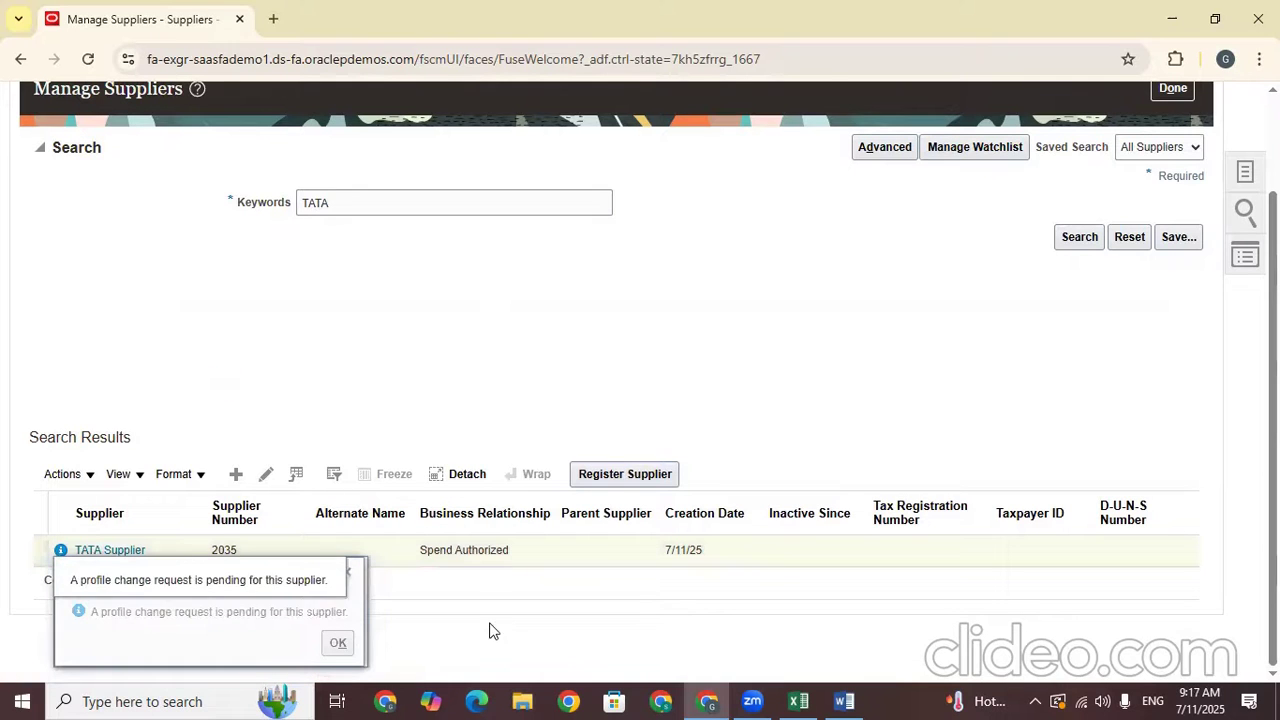
Duplicate the Manage Suppliers browser tab and reload it in the new tab
right_click(162, 16)
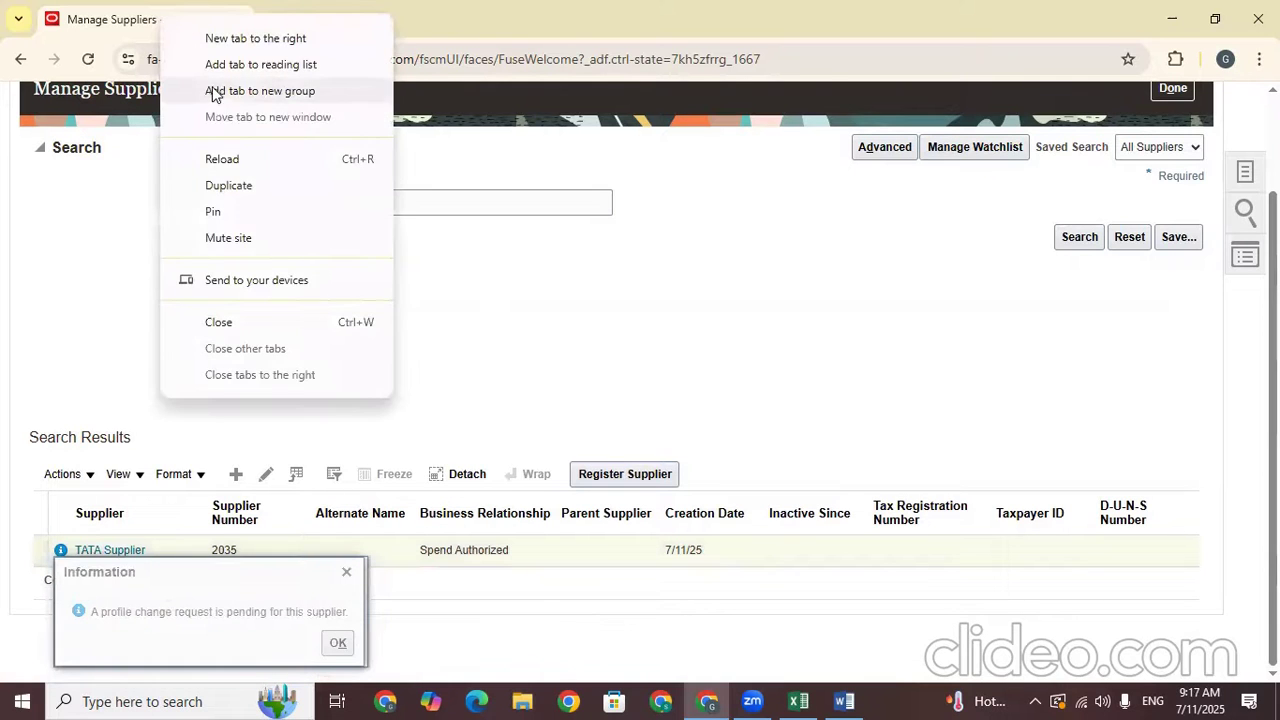
left_click(240, 183)
left_click(429, 57)
key("Return")
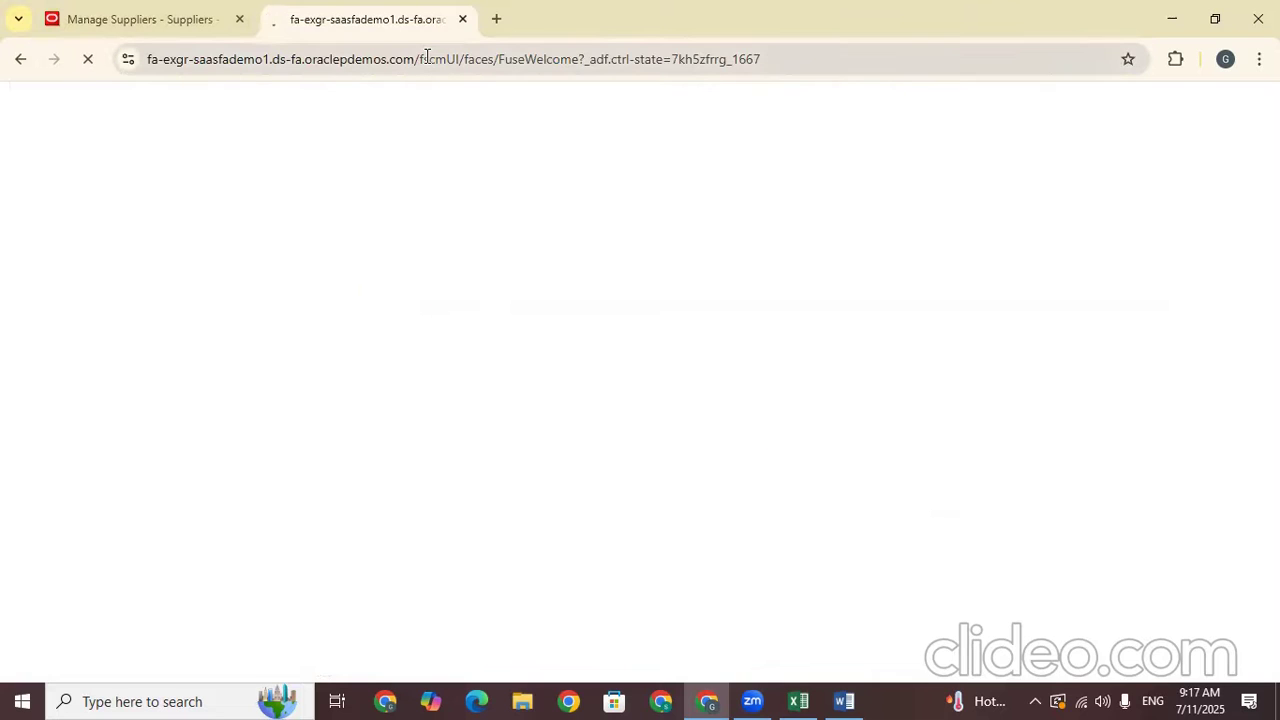
In the second tab, open Setup and Maintenance for Procurement to list its functional areas
left_click(126, 18)
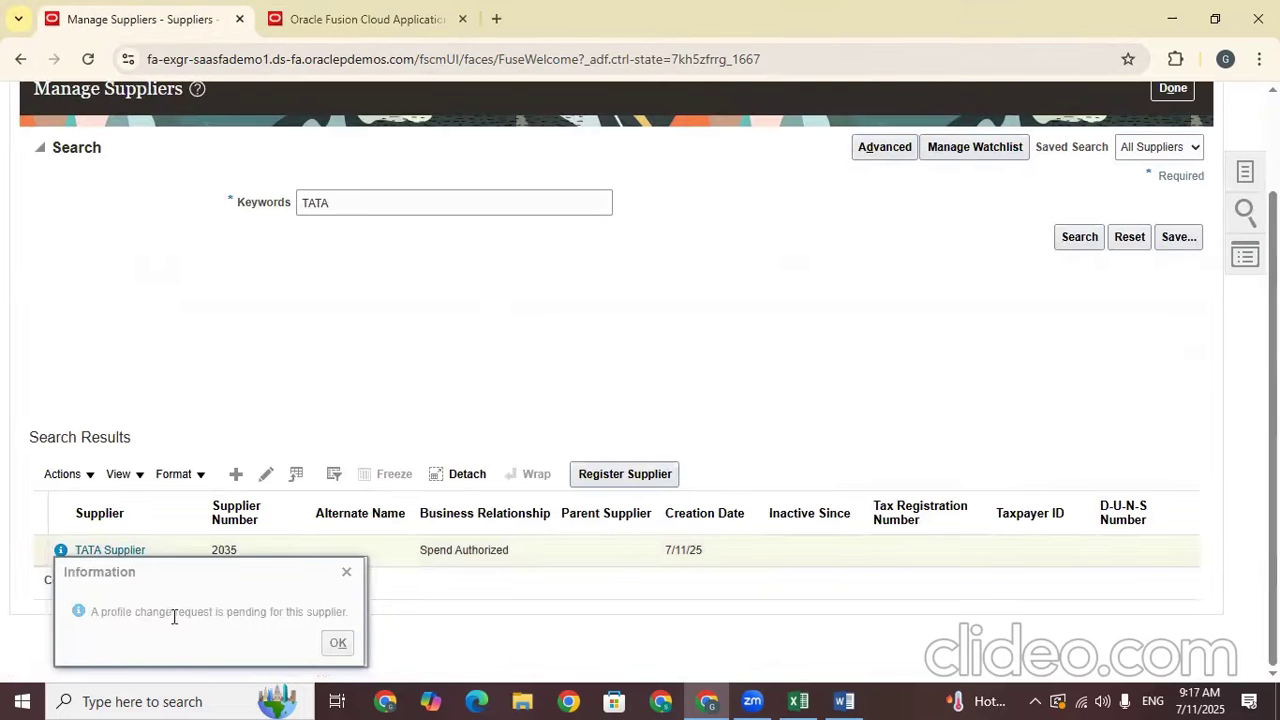
left_click(314, 19)
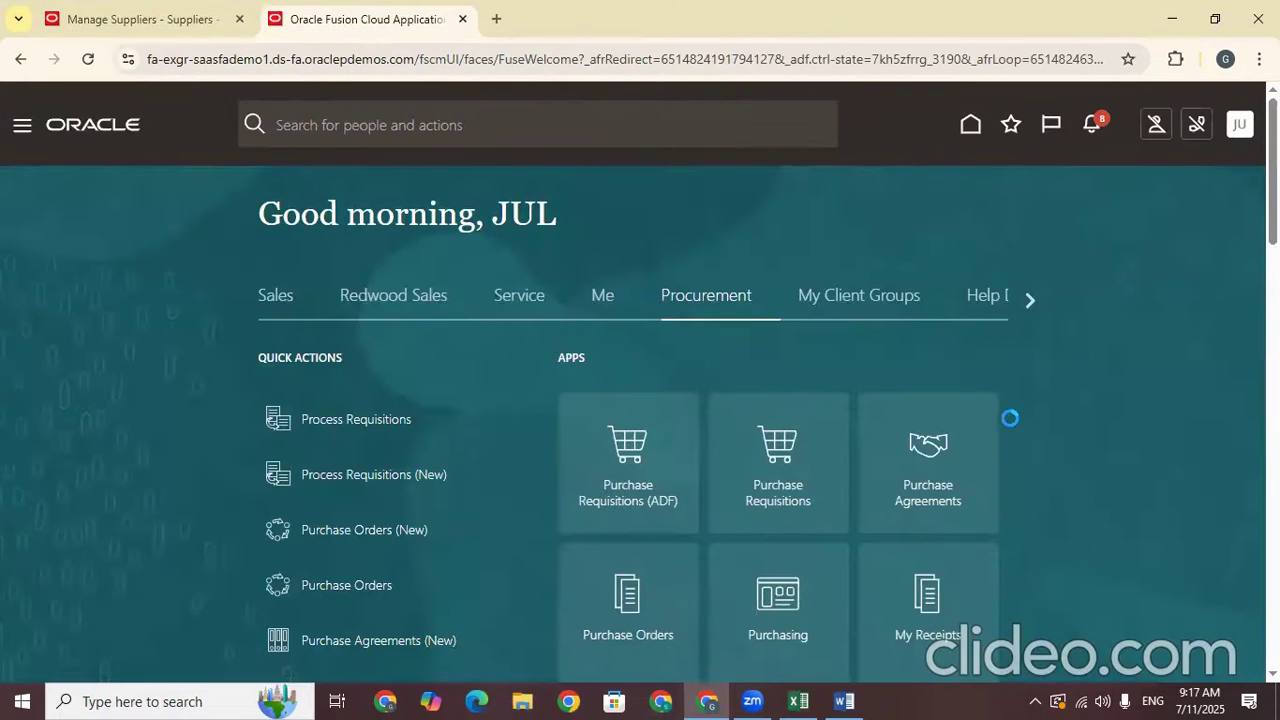
left_click(956, 408)
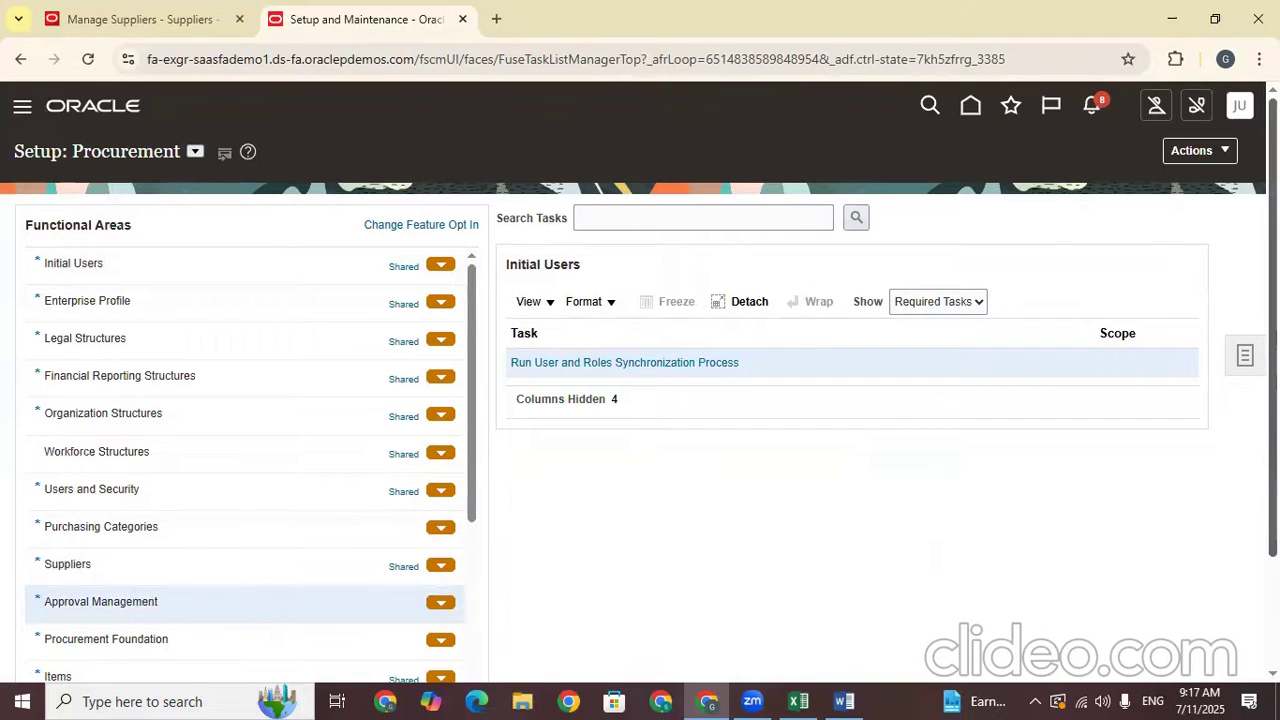
Select the Procurement Foundation area and show its Approval Management setup tasks
scroll(240, 440, "down", 3)
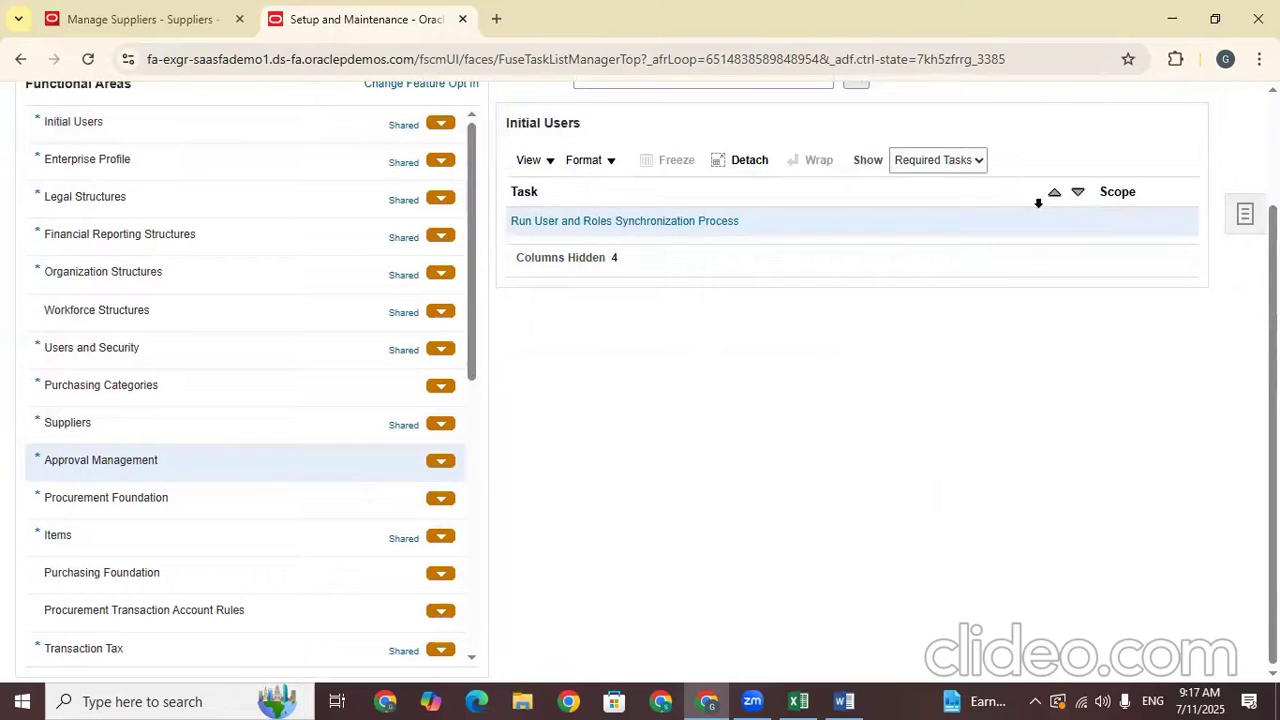
left_click(920, 162)
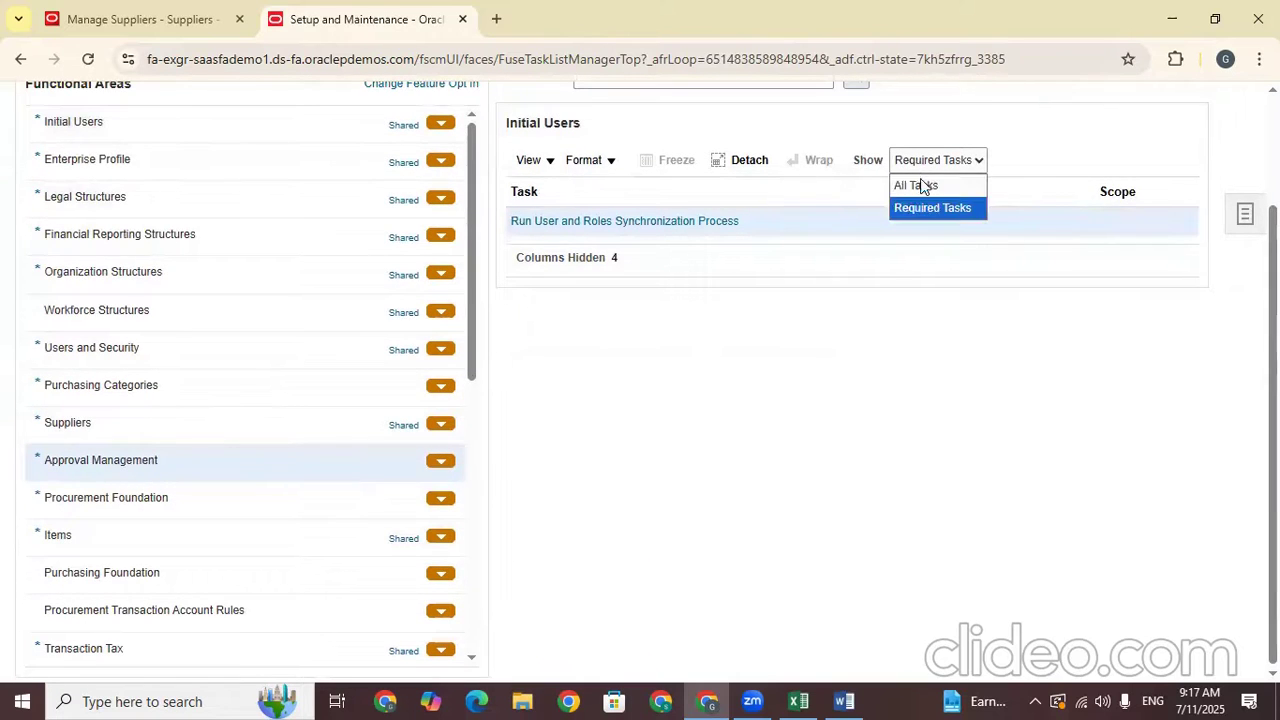
left_click(154, 478)
left_click(140, 508)
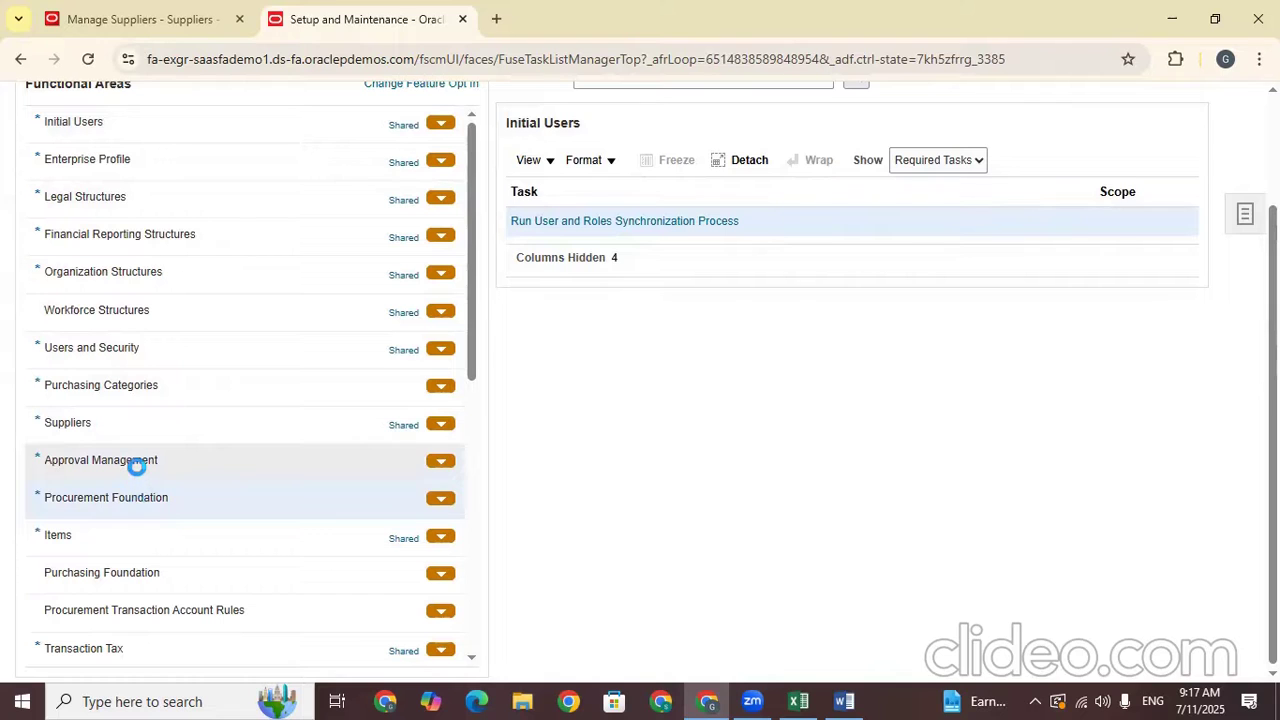
left_click(137, 459)
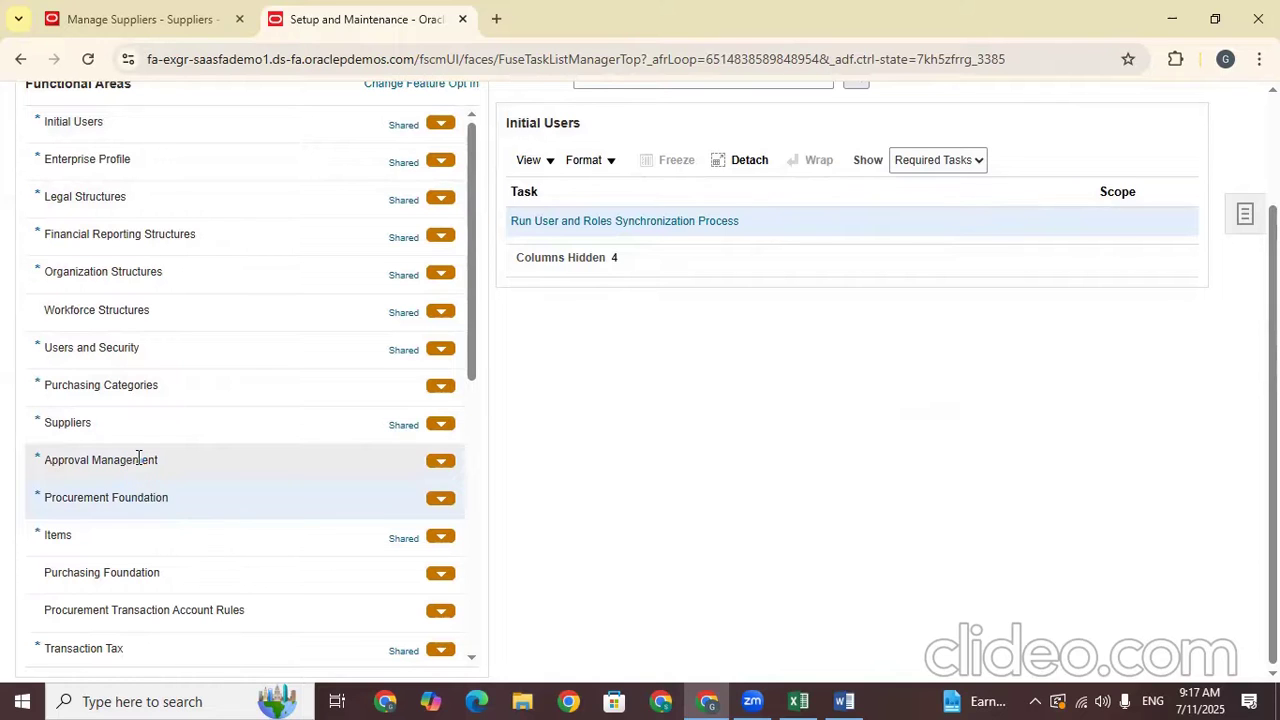
Show all Approval Management tasks and open Manage Supplier Profile Change Approvals
left_click(931, 160)
left_click(905, 186)
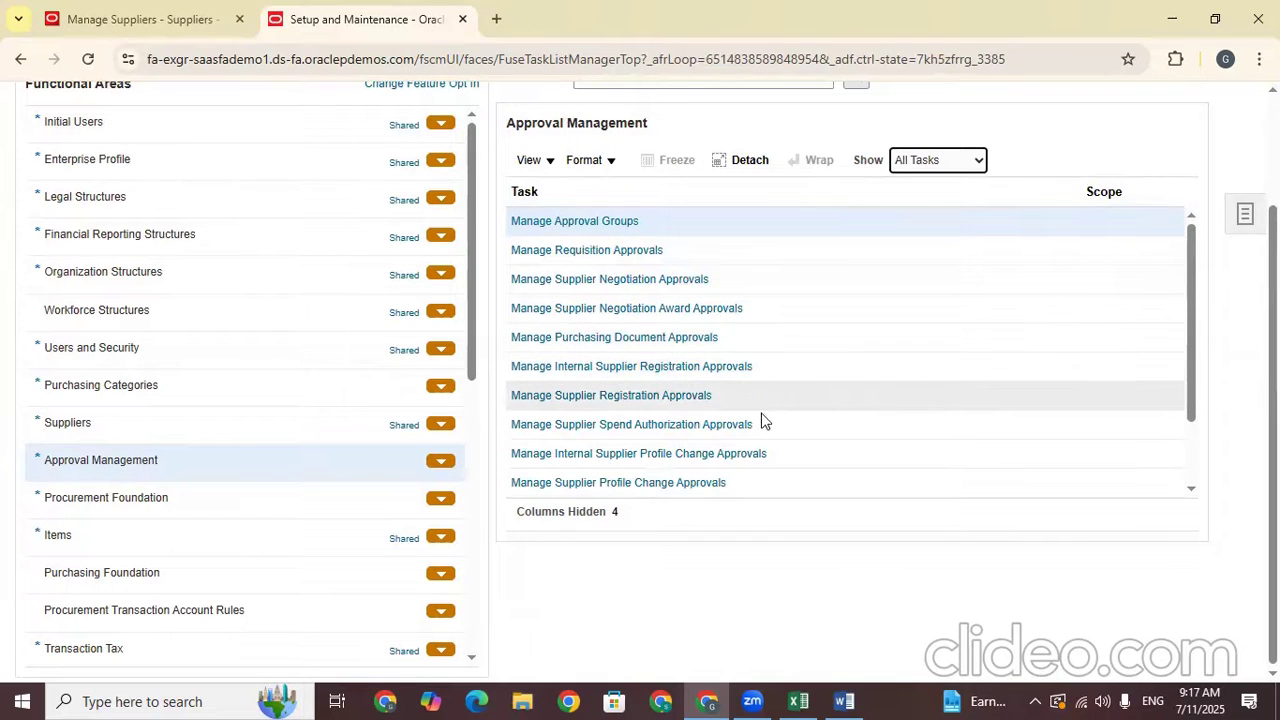
left_click(648, 481)
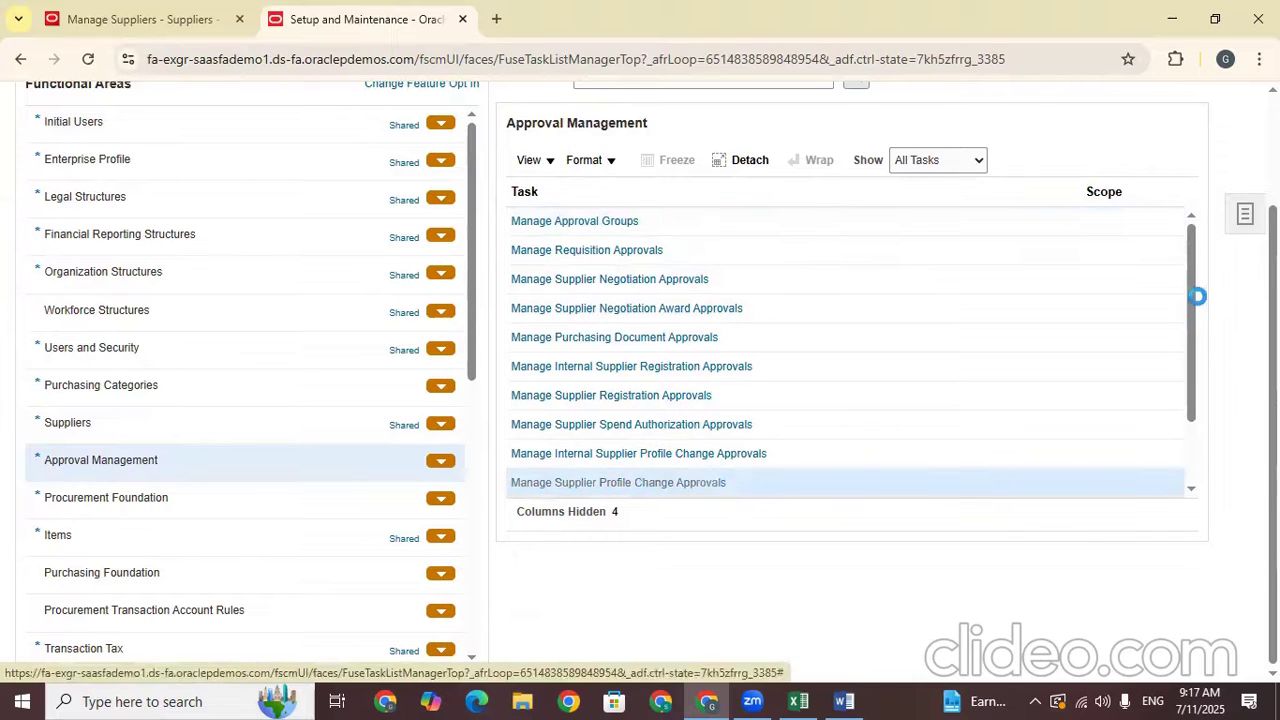
left_click_drag(1189, 282, 1189, 349)
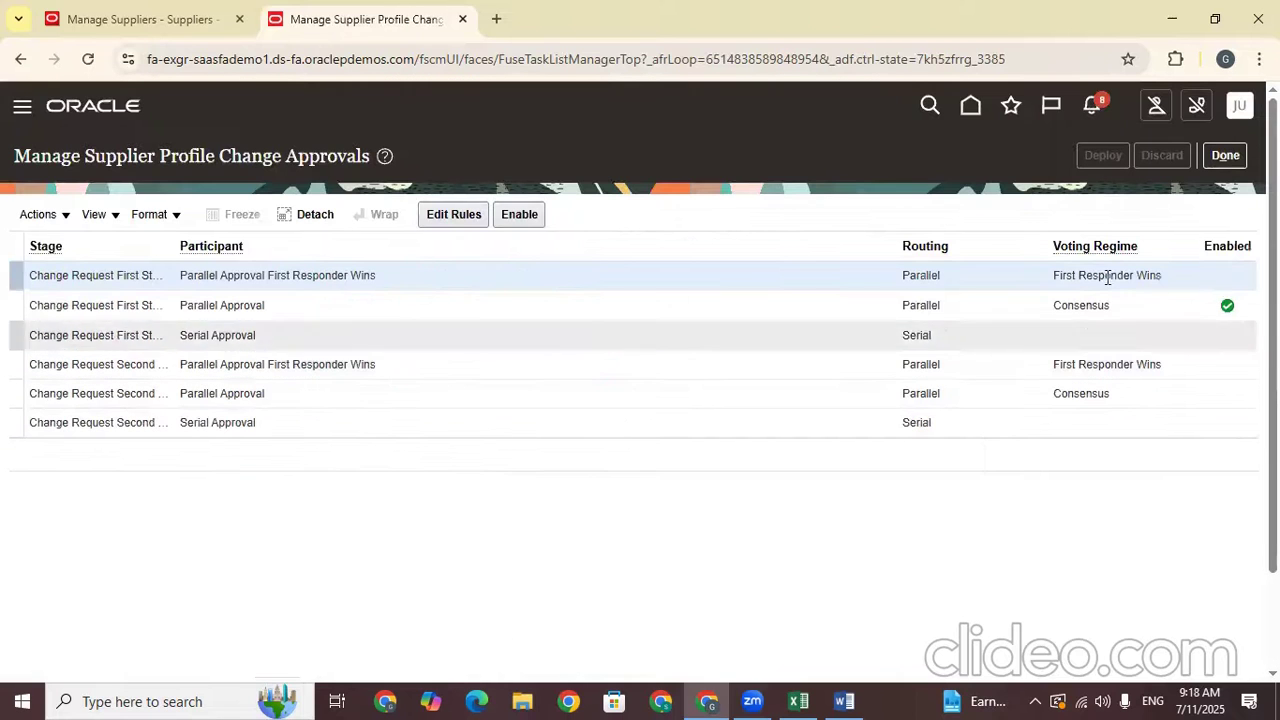
left_click(1125, 305)
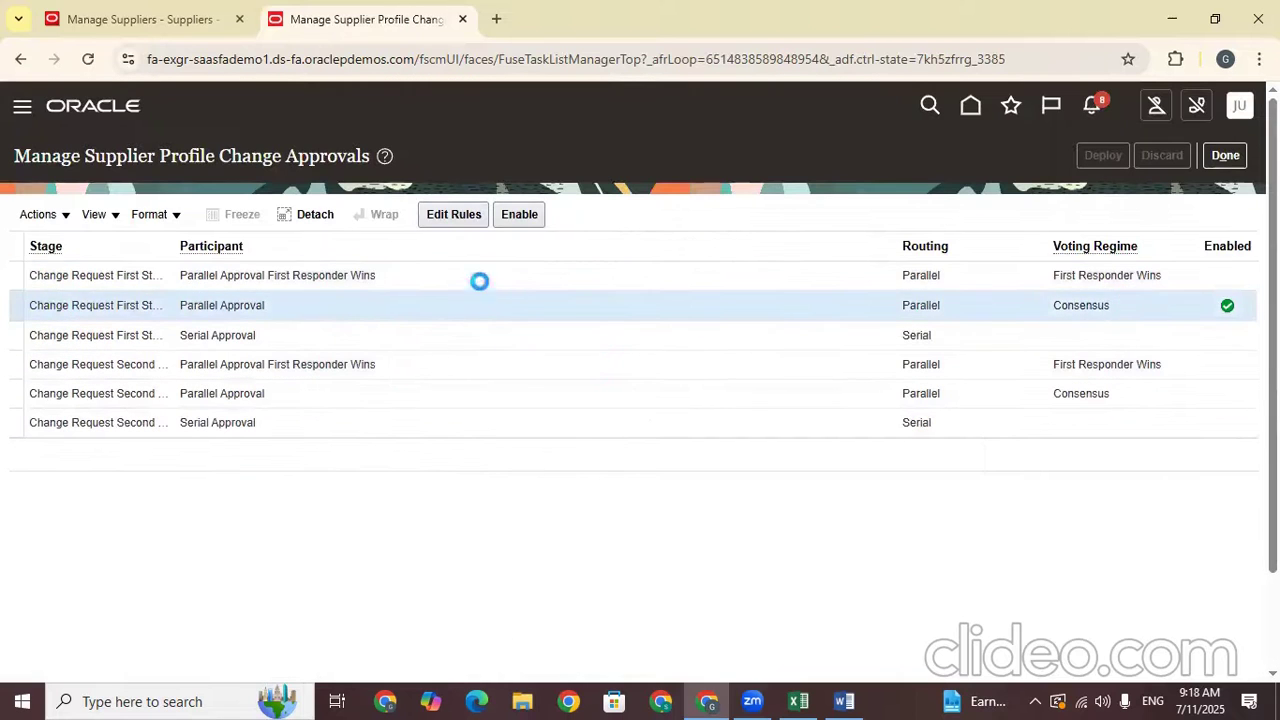
Review the Parallel Approval stage's rules, then go back to the Manage Suppliers tab
left_click(455, 221)
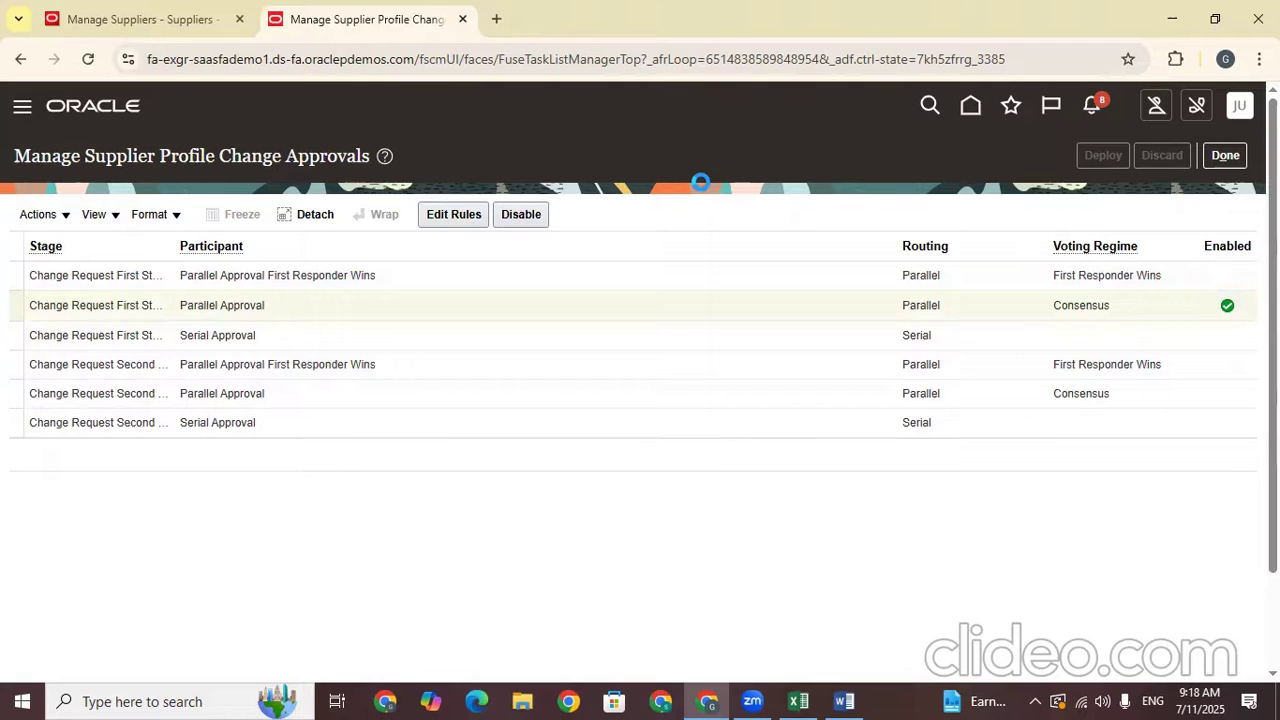
scroll(563, 240, "down", 3)
left_click_drag(311, 634, 223, 596)
left_click(135, 10)
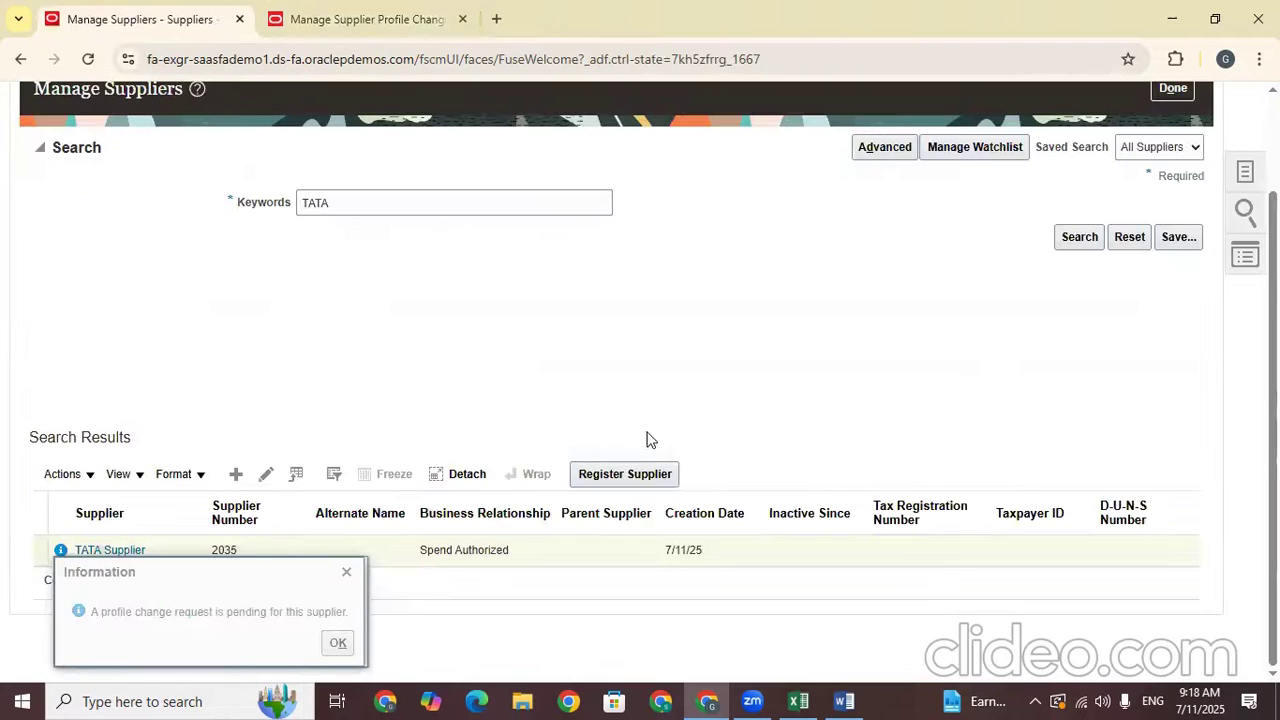
Dismiss the pending-request notice, refresh the TATA search, and review TATA Supplier's unsubmitted changes
left_click(1064, 245)
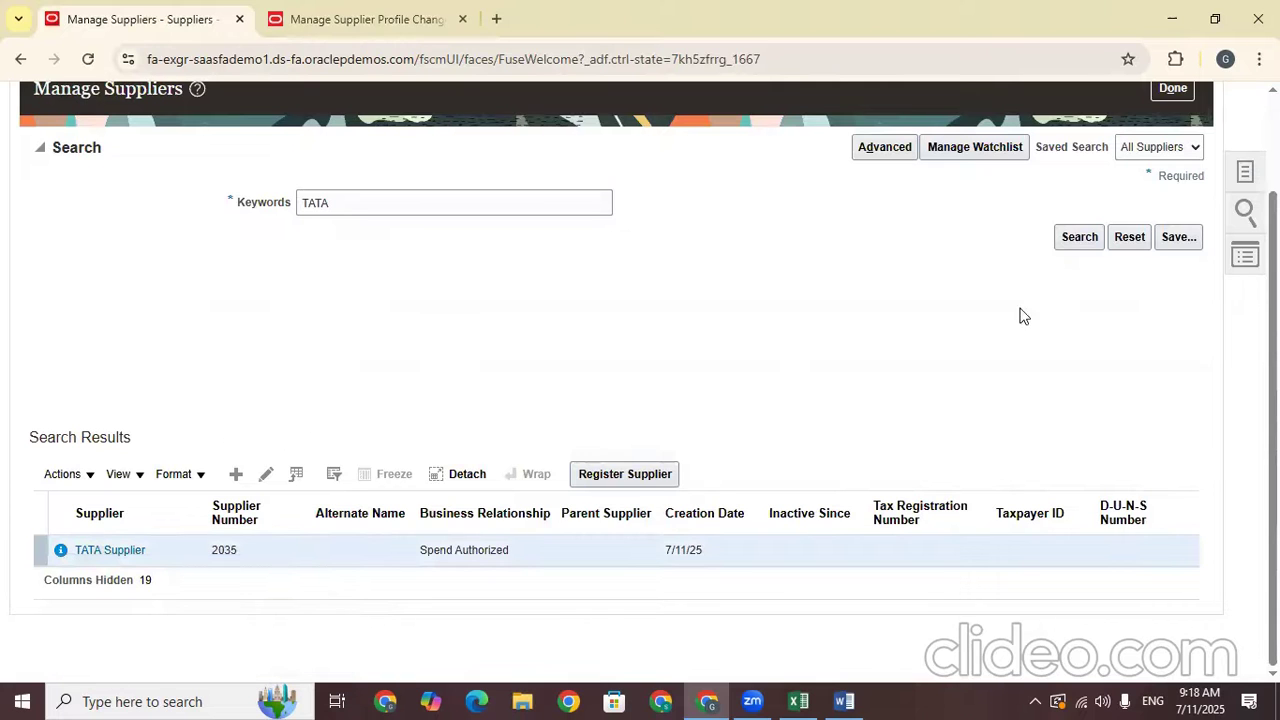
left_click(1078, 238)
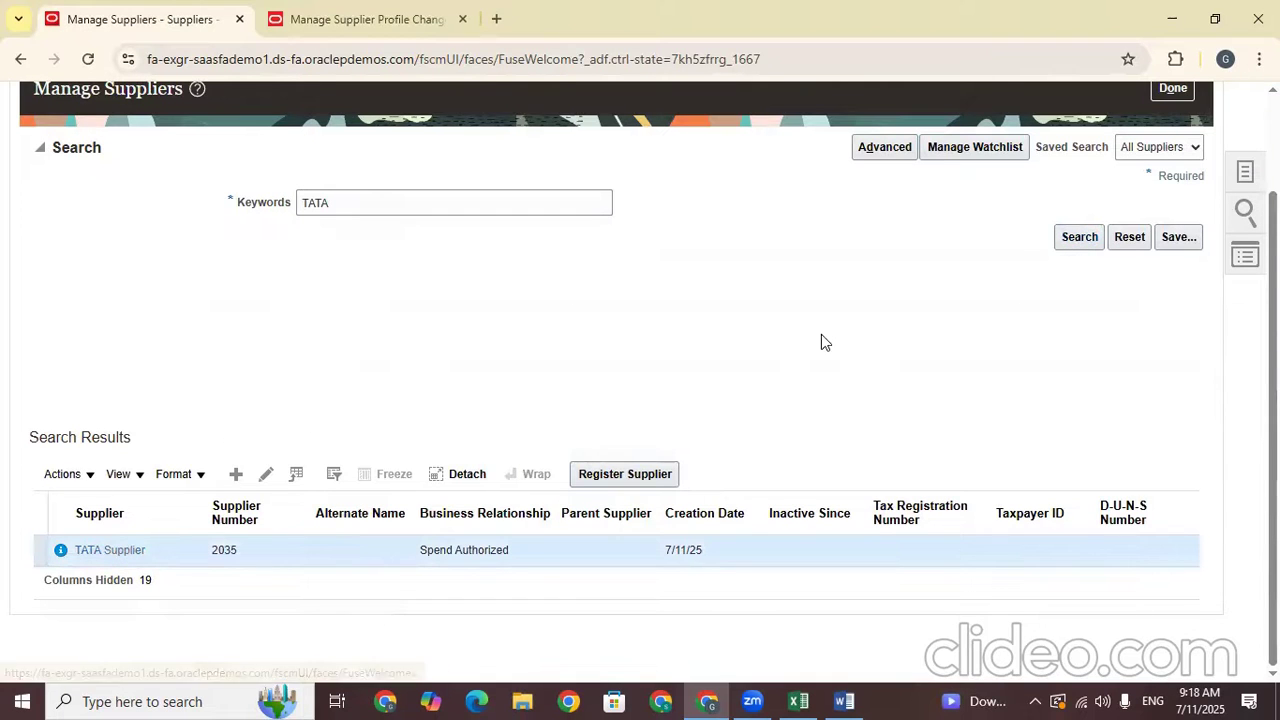
left_click(1051, 206)
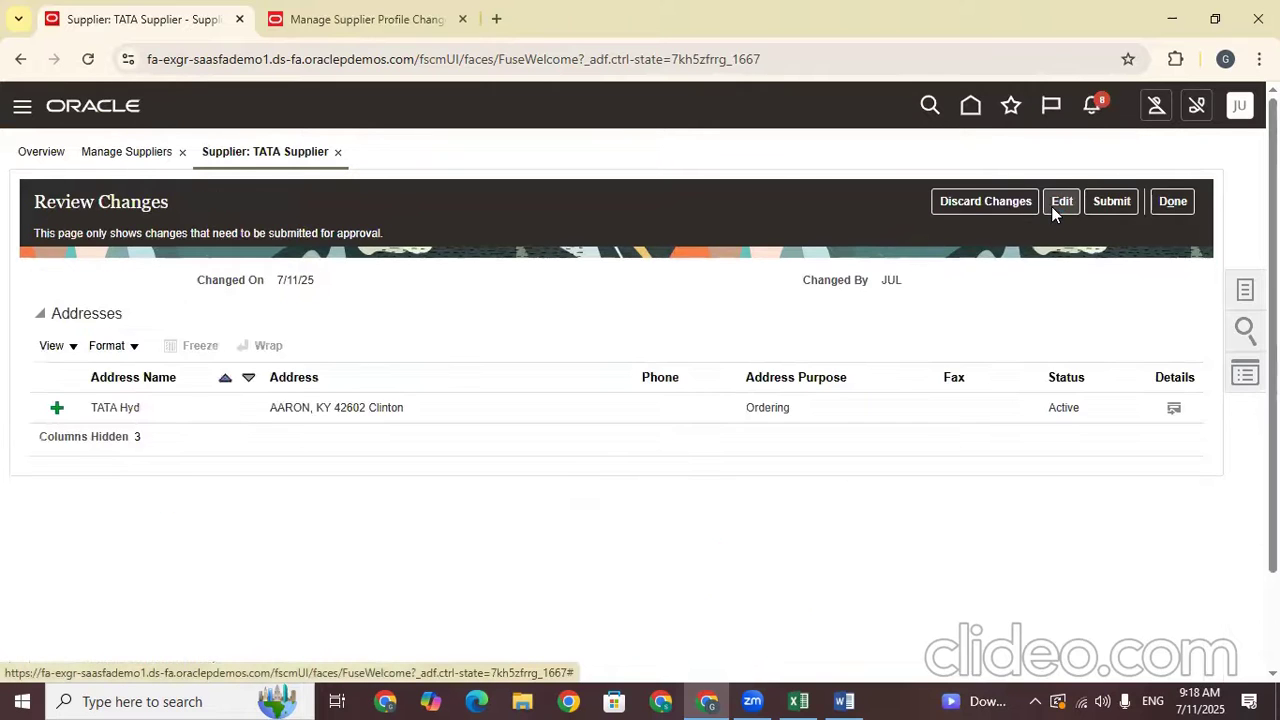
Select the TATA Hyd address change and reopen TATA Supplier for editing
double_click(489, 424)
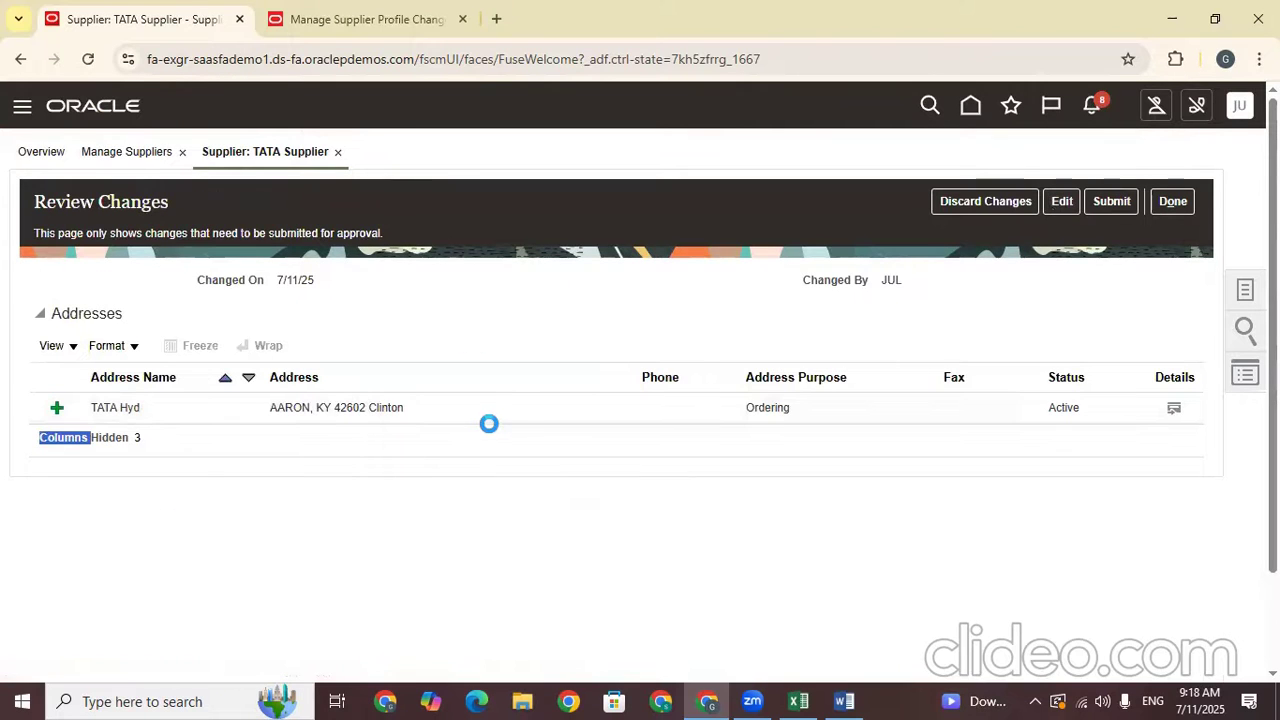
left_click(487, 410)
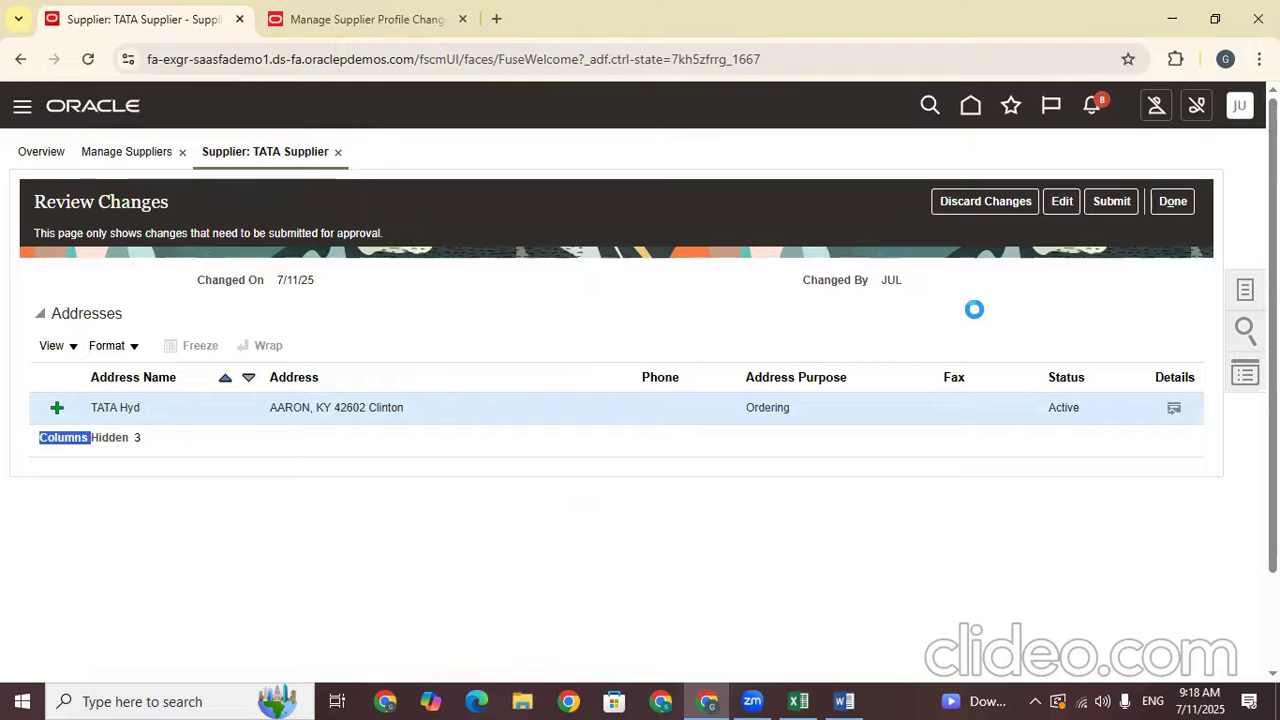
left_click(1066, 201)
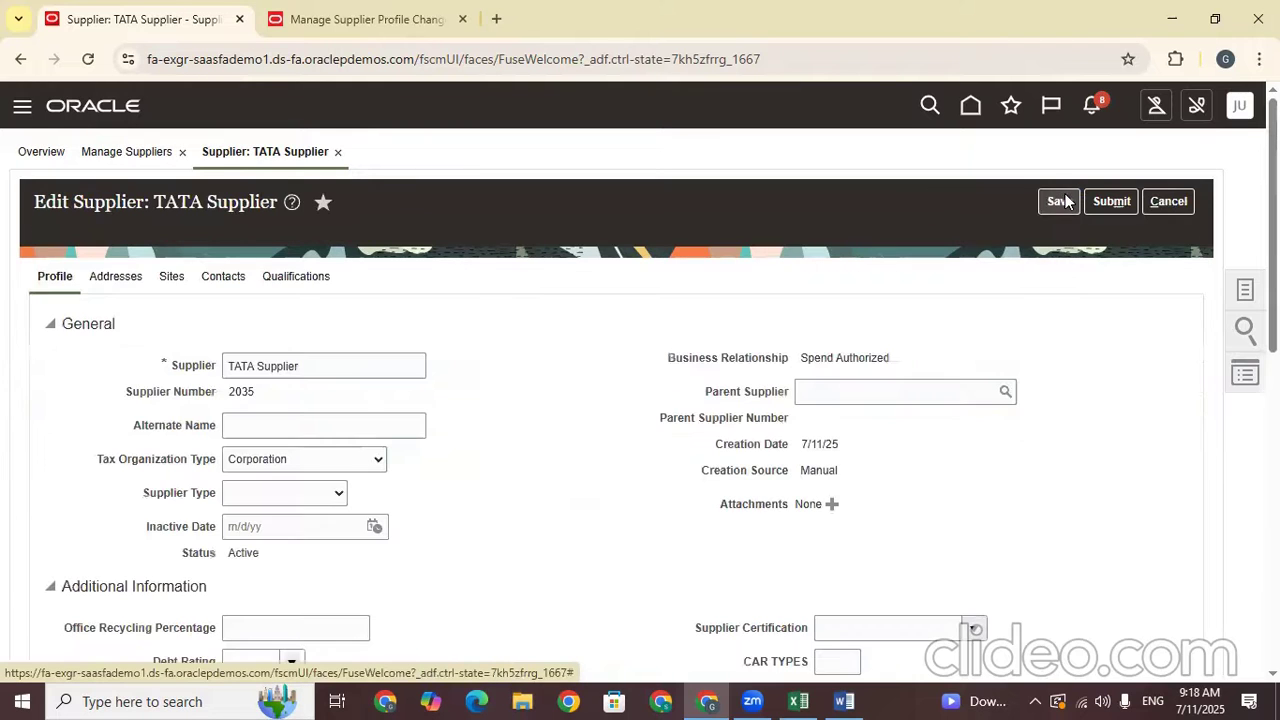
Review TATA Supplier's addresses and empty Sites tab, noting an address must exist first
left_click(168, 282)
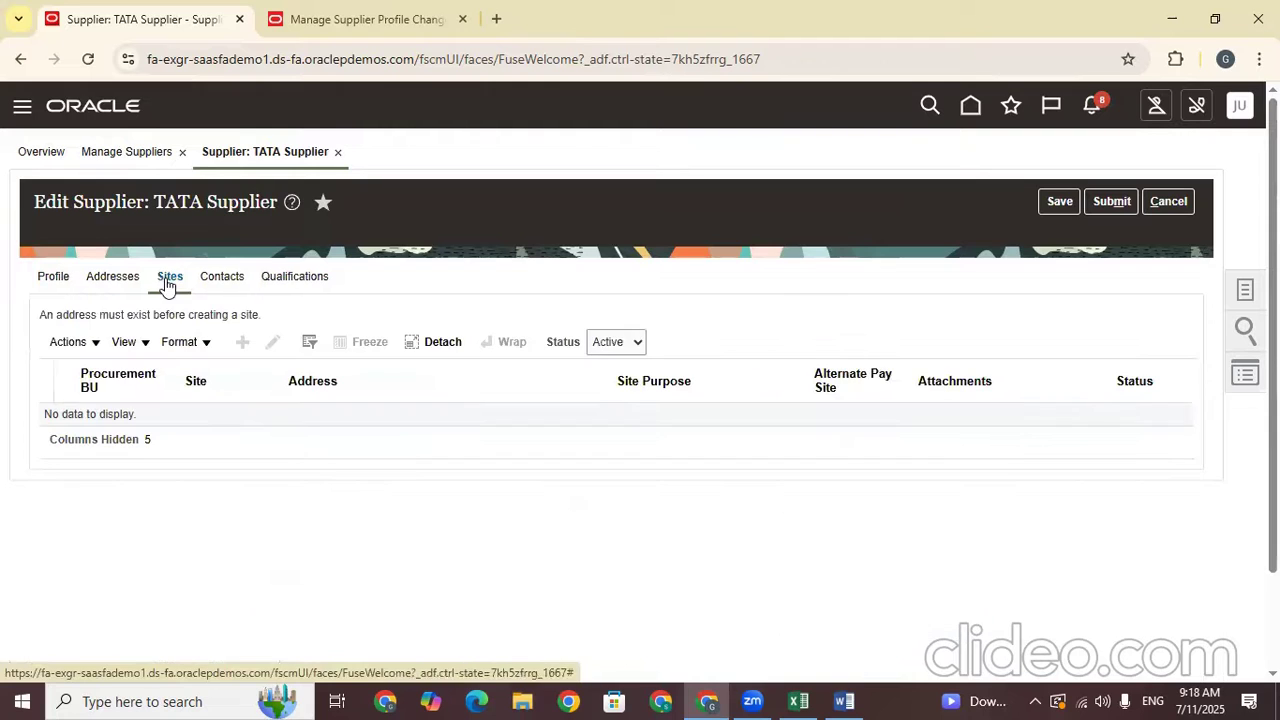
left_click(113, 277)
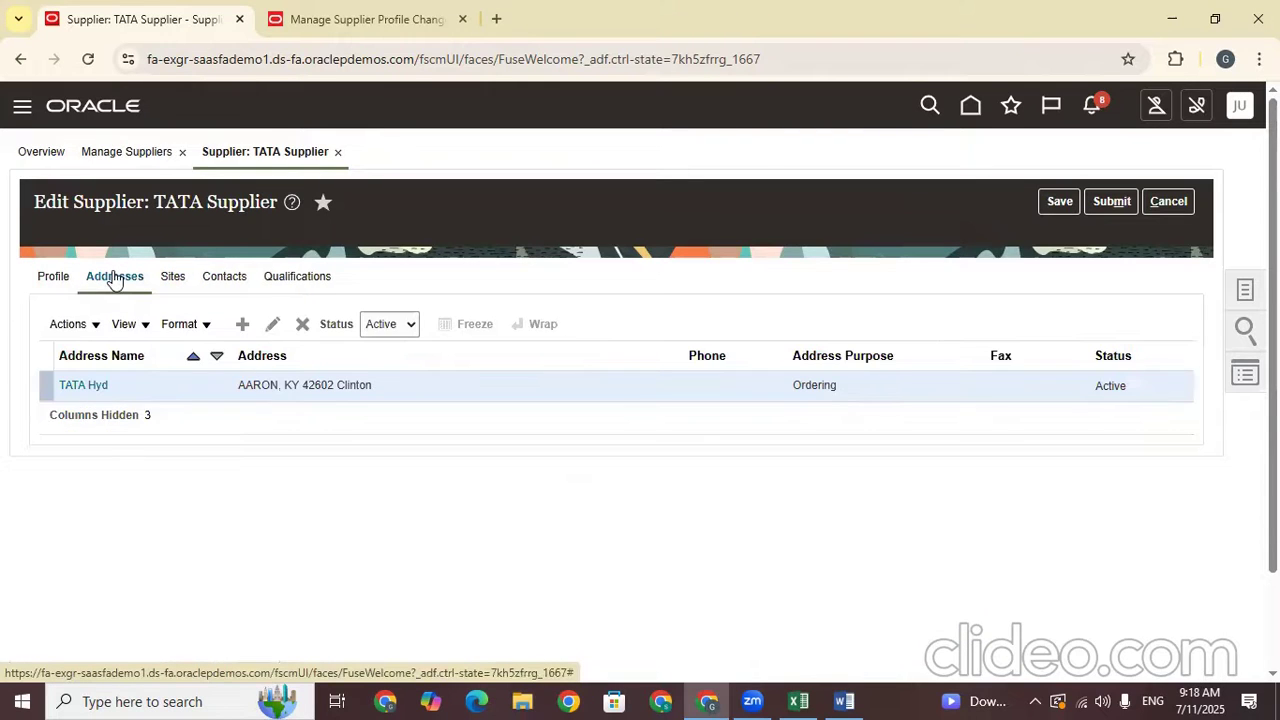
left_click(404, 324)
left_click(558, 546)
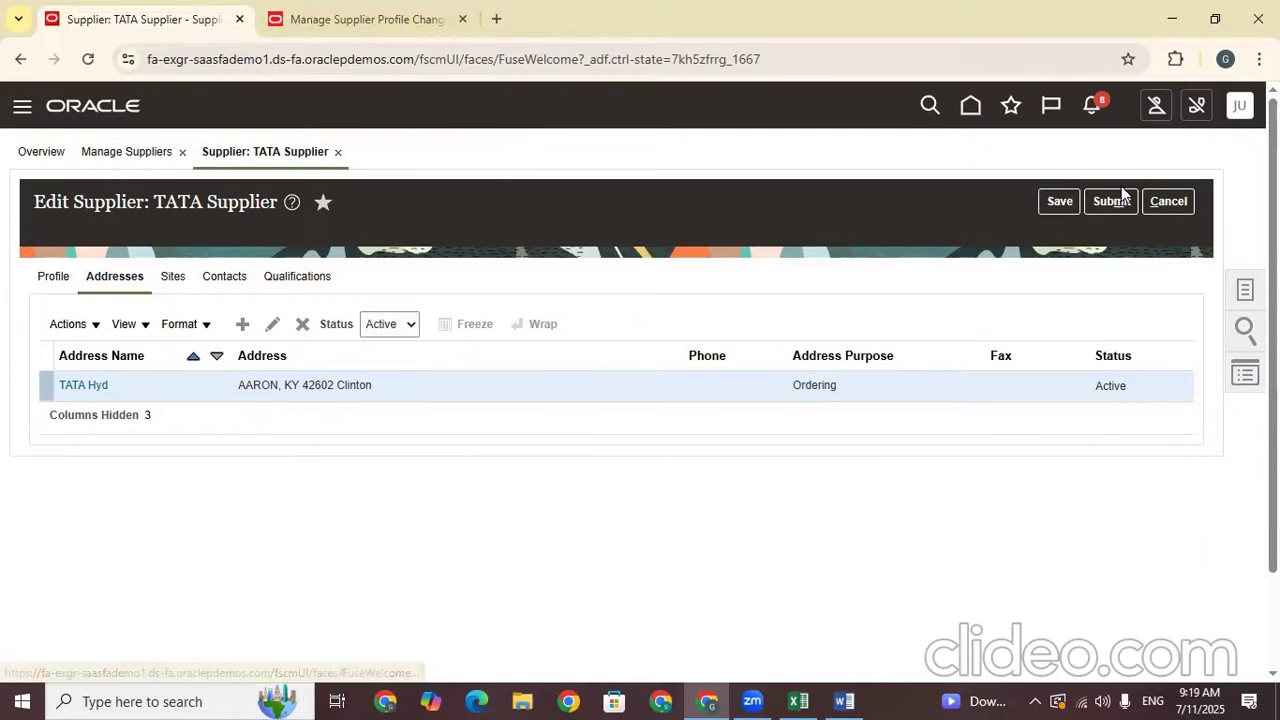
left_click(172, 277)
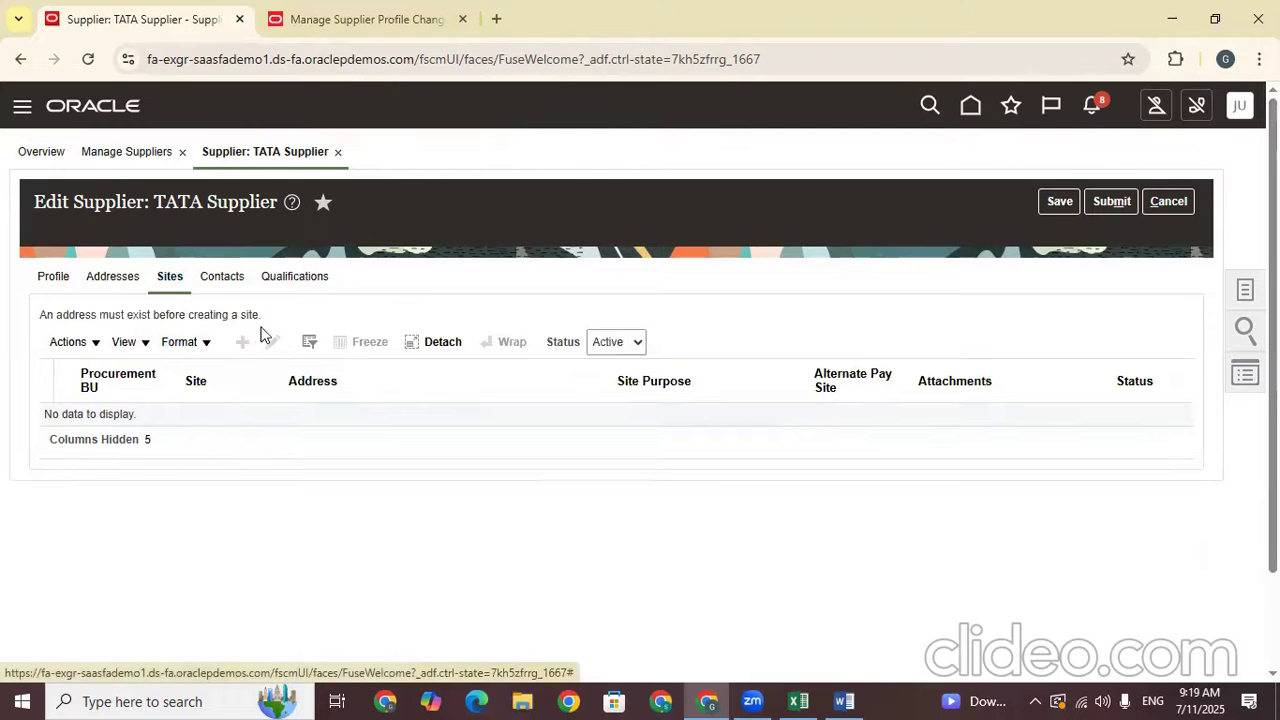
left_click_drag(270, 322, 14, 321)
left_click(287, 509)
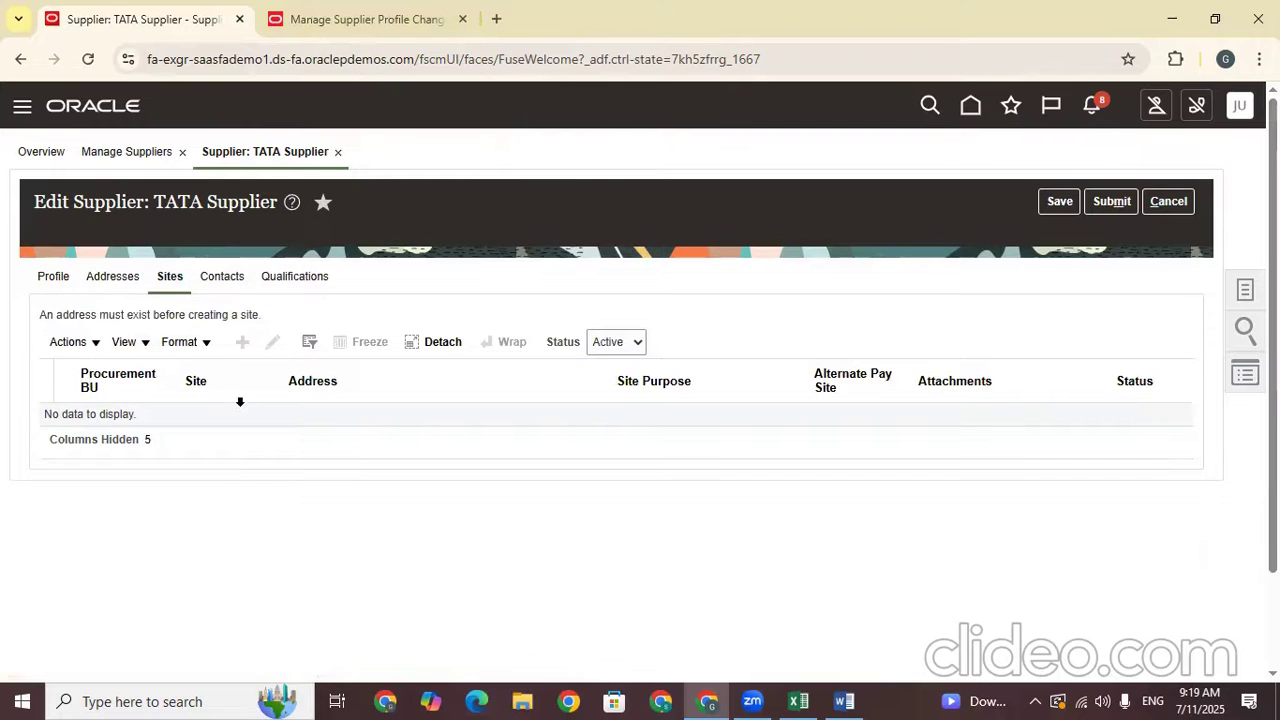
left_click(306, 24)
Save the Parallel Approval rule for supplier profile change approvals and close the editor
scroll(570, 553, "up", 2)
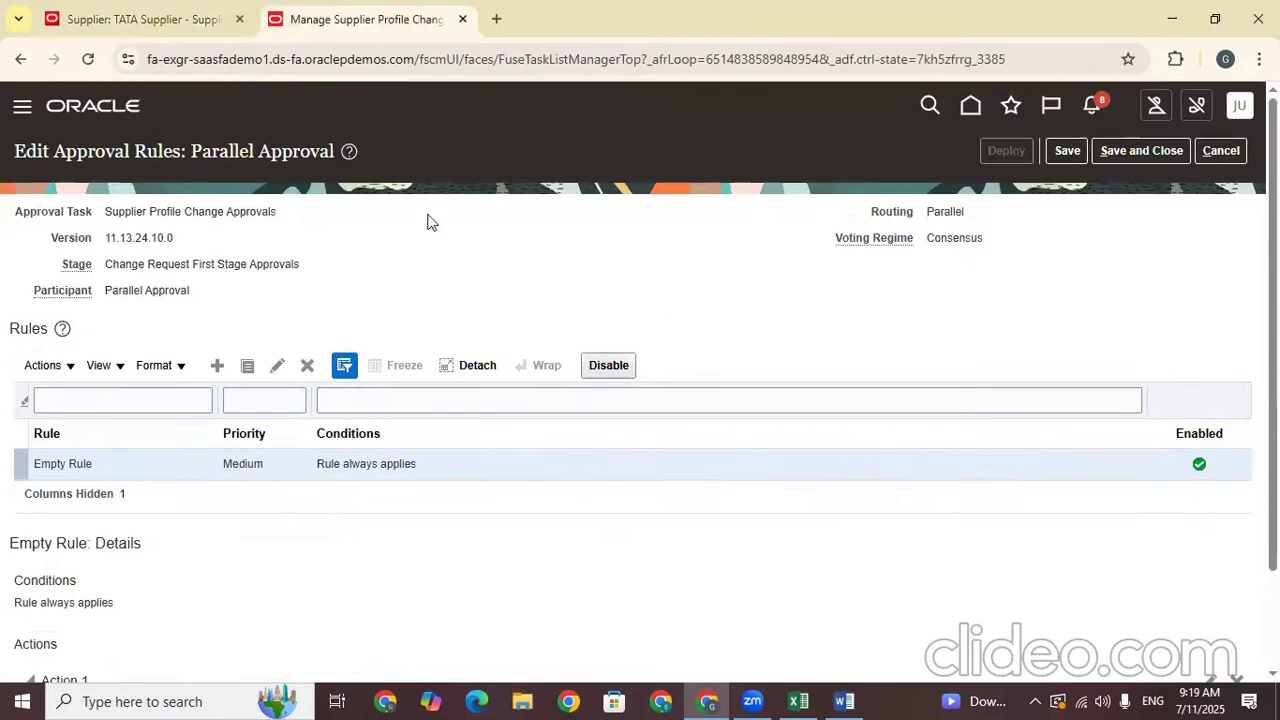
left_click(1062, 152)
scroll(446, 277, "down", 2)
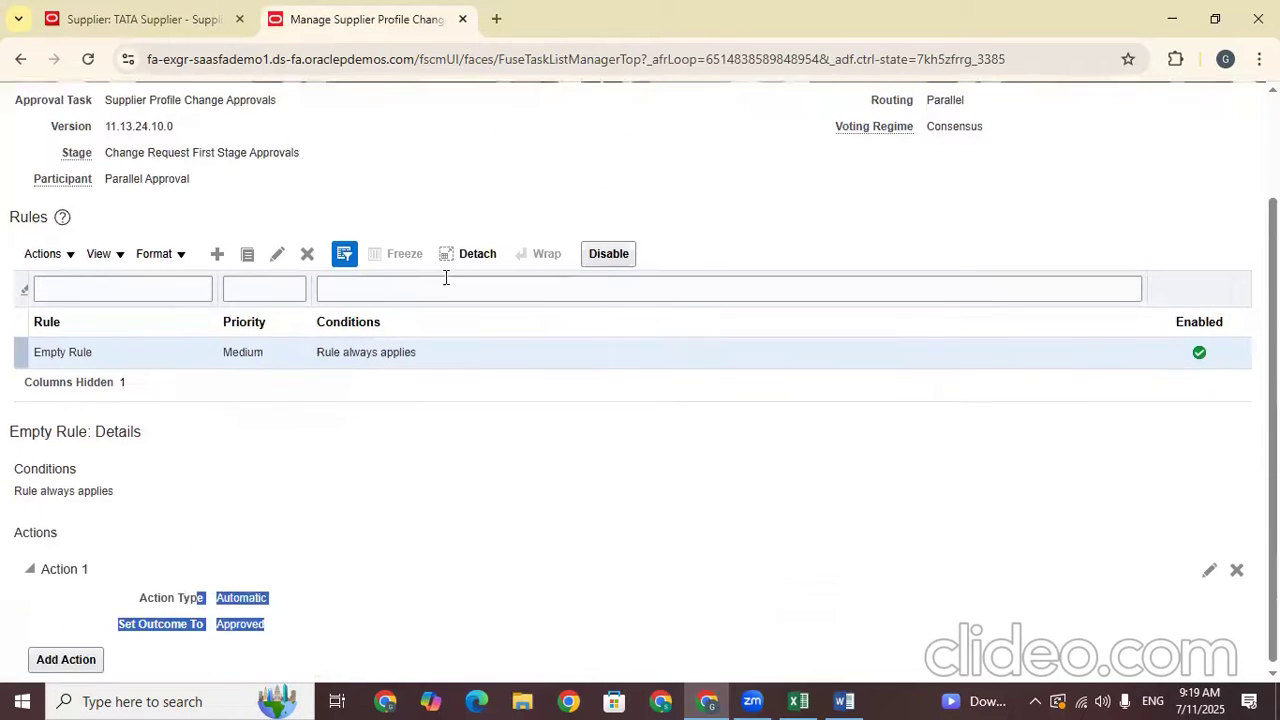
scroll(964, 291, "up", 2)
left_click(1160, 152)
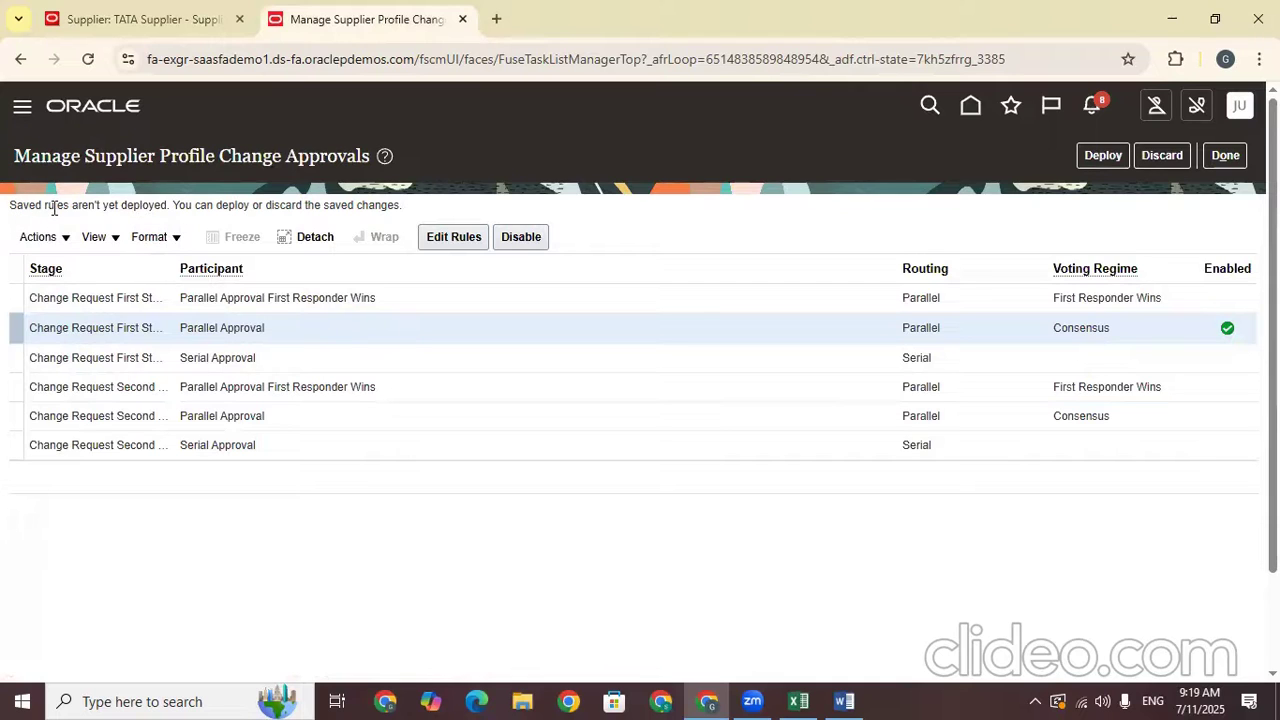
Deploy the saved approval rules, acknowledge the confirmation, and finish the task
left_click(1088, 157)
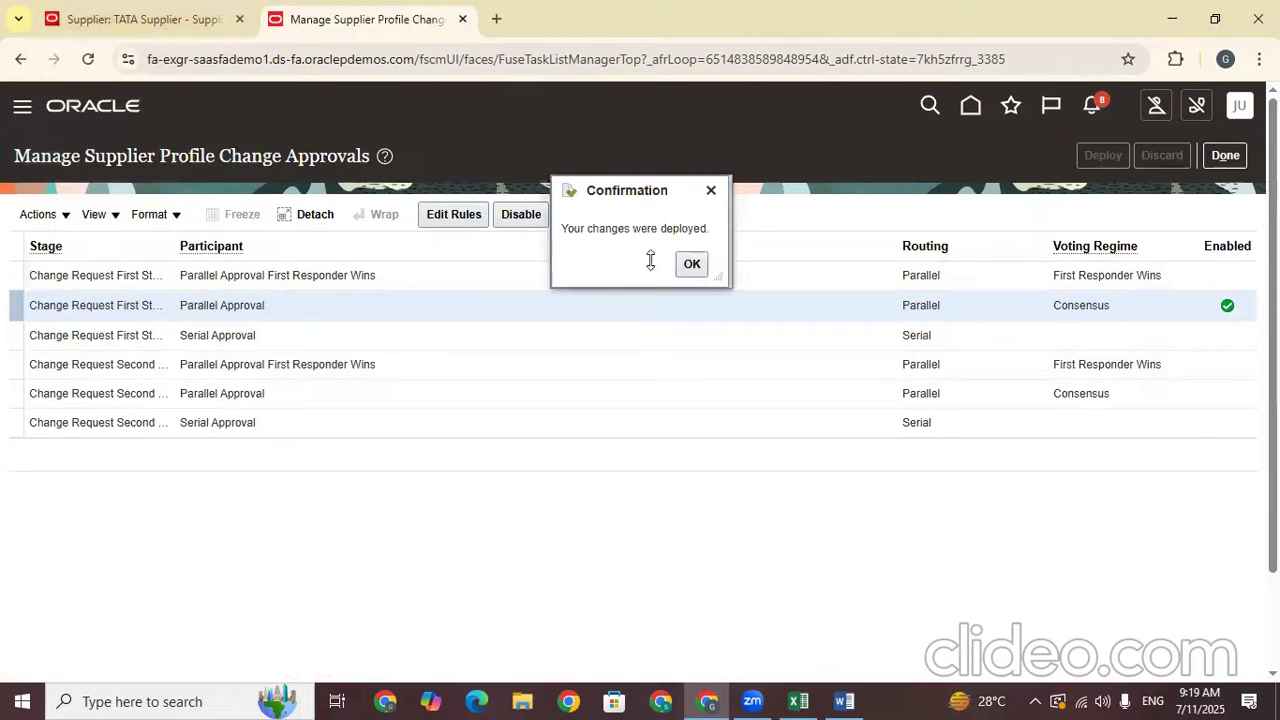
left_click(688, 266)
left_click(1225, 155)
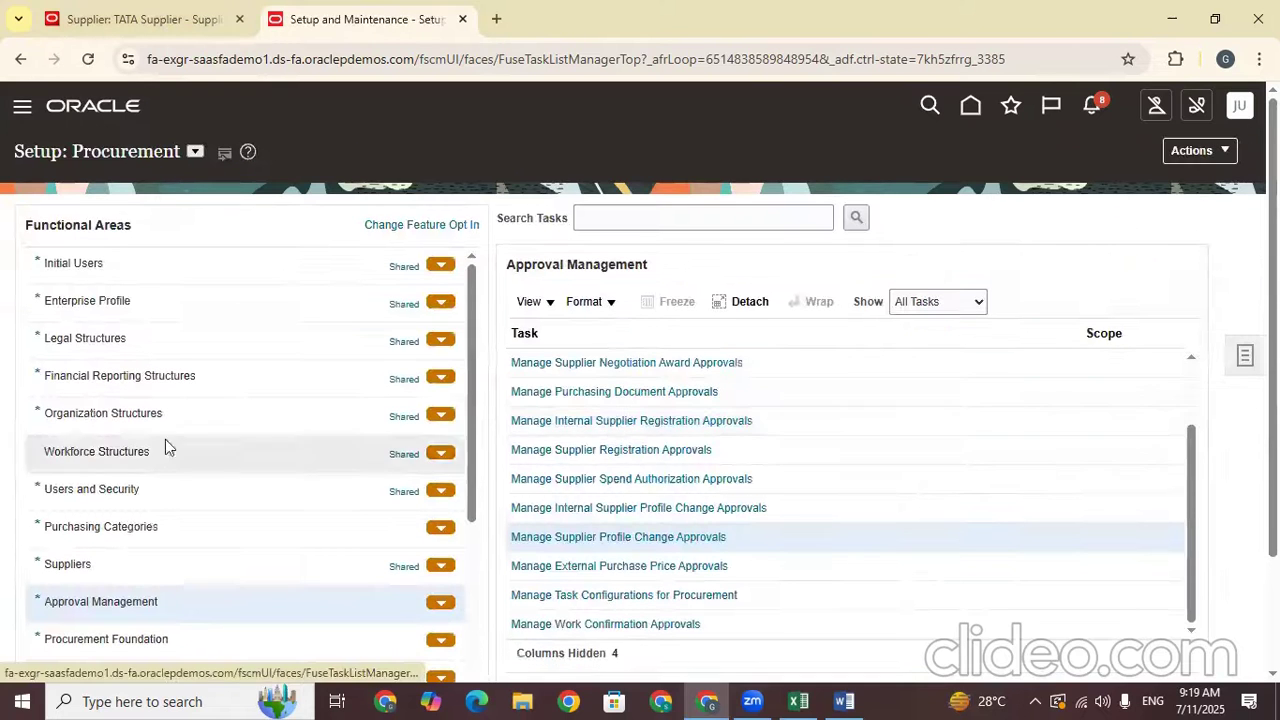
Save the Parallel Approval First Responder Wins rule in Manage Supplier Spend Authorization Approvals
scroll(846, 497, "down", 2)
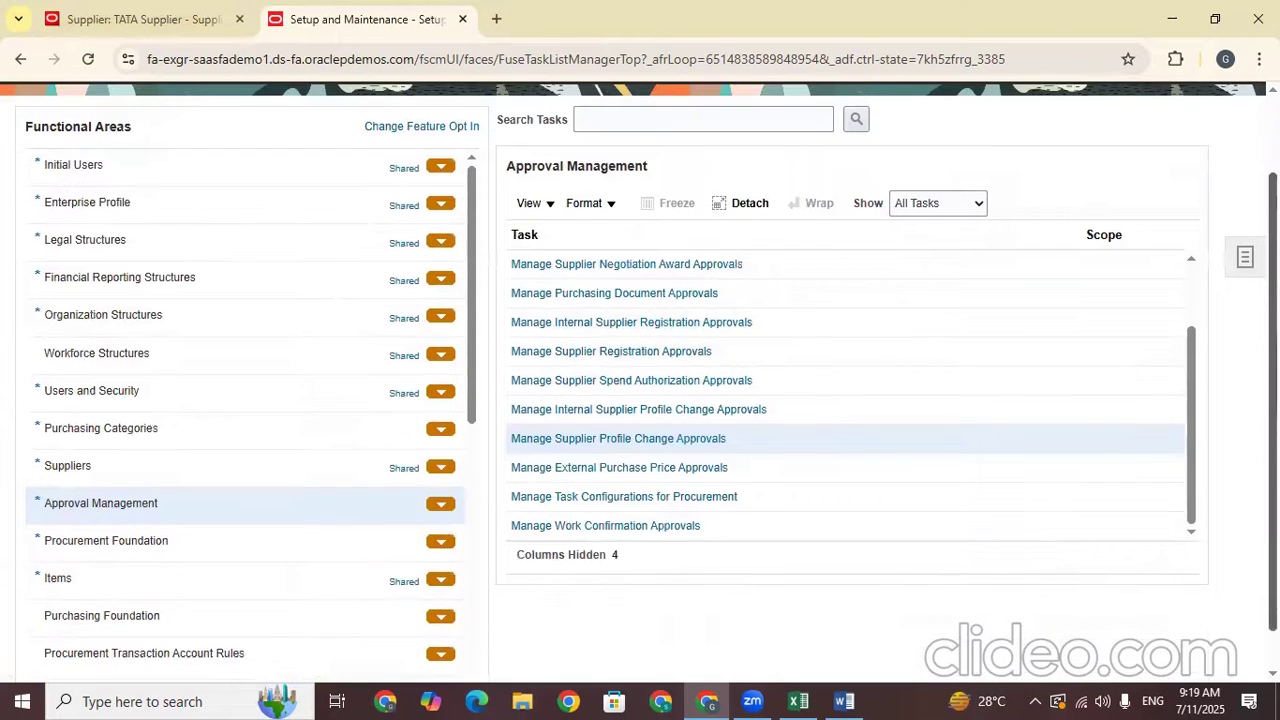
left_click(617, 381)
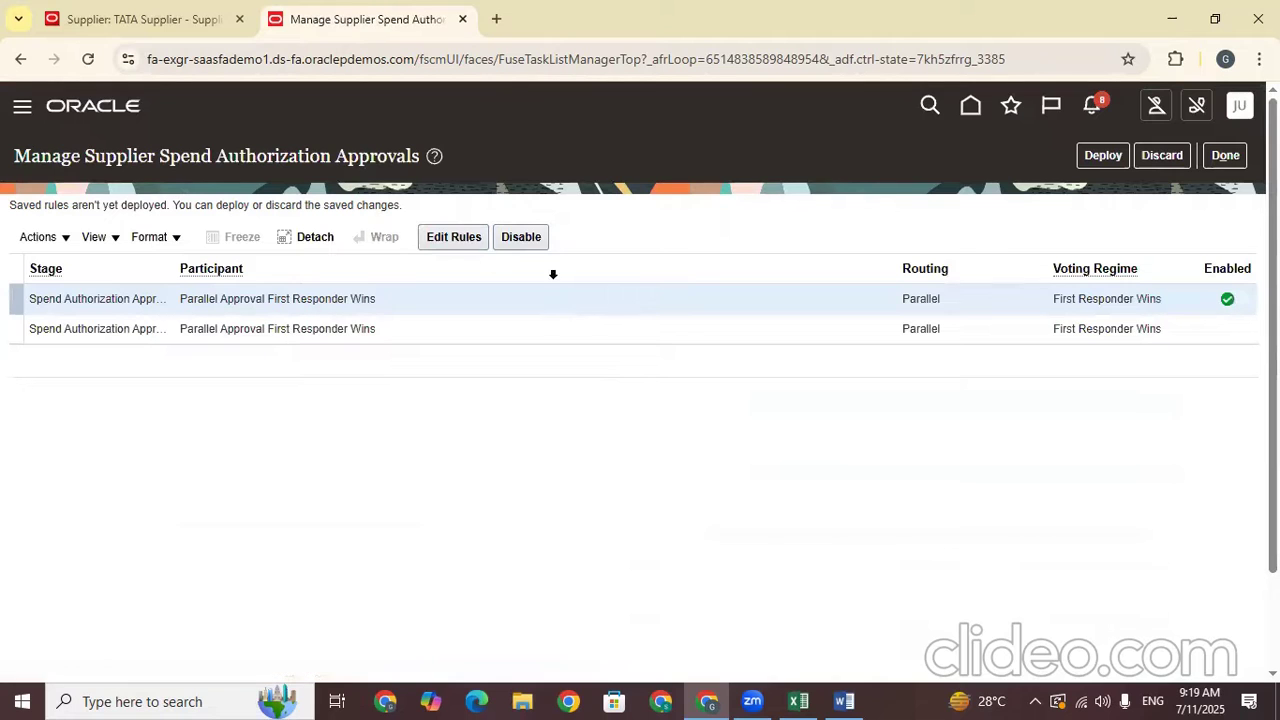
left_click(460, 237)
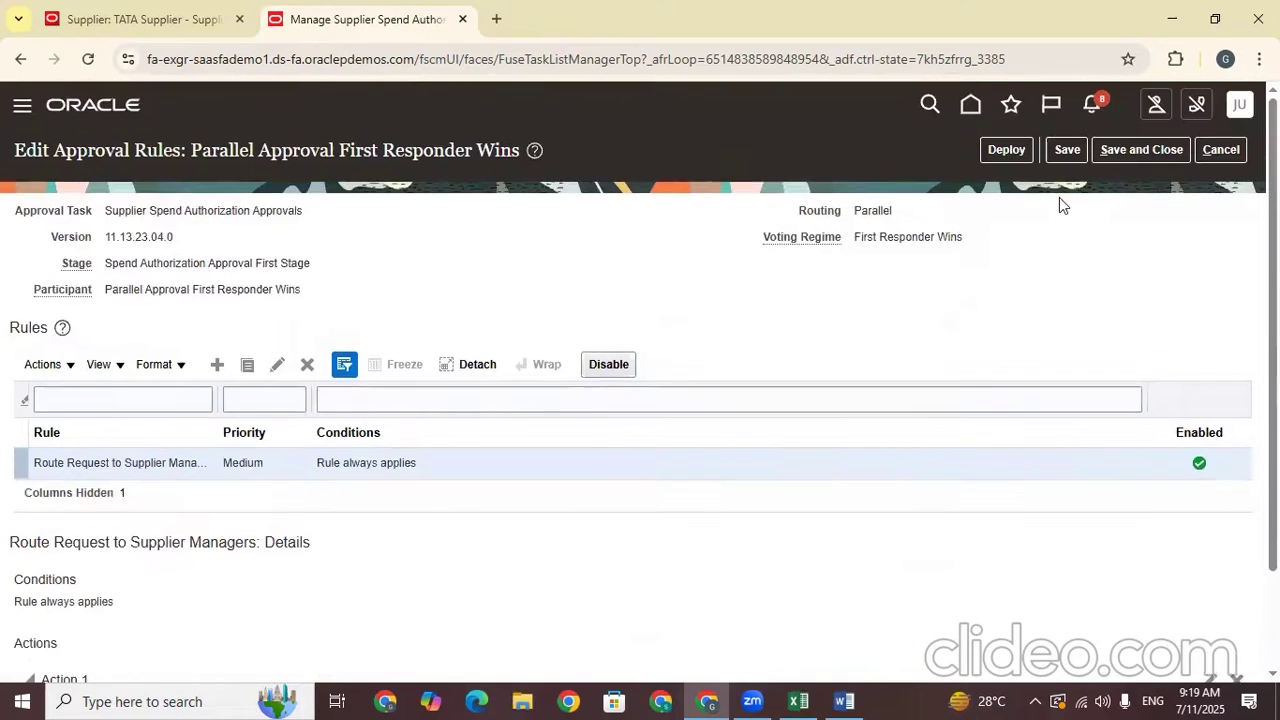
left_click(1105, 149)
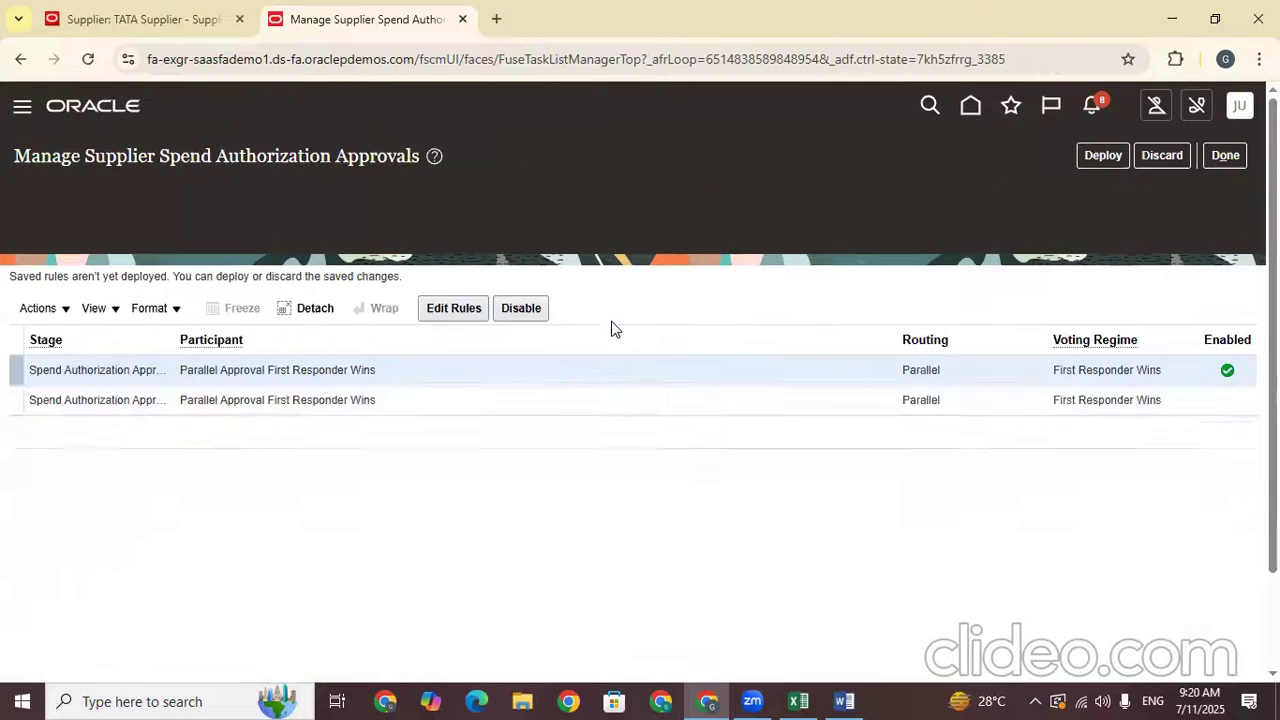
left_click(1225, 155)
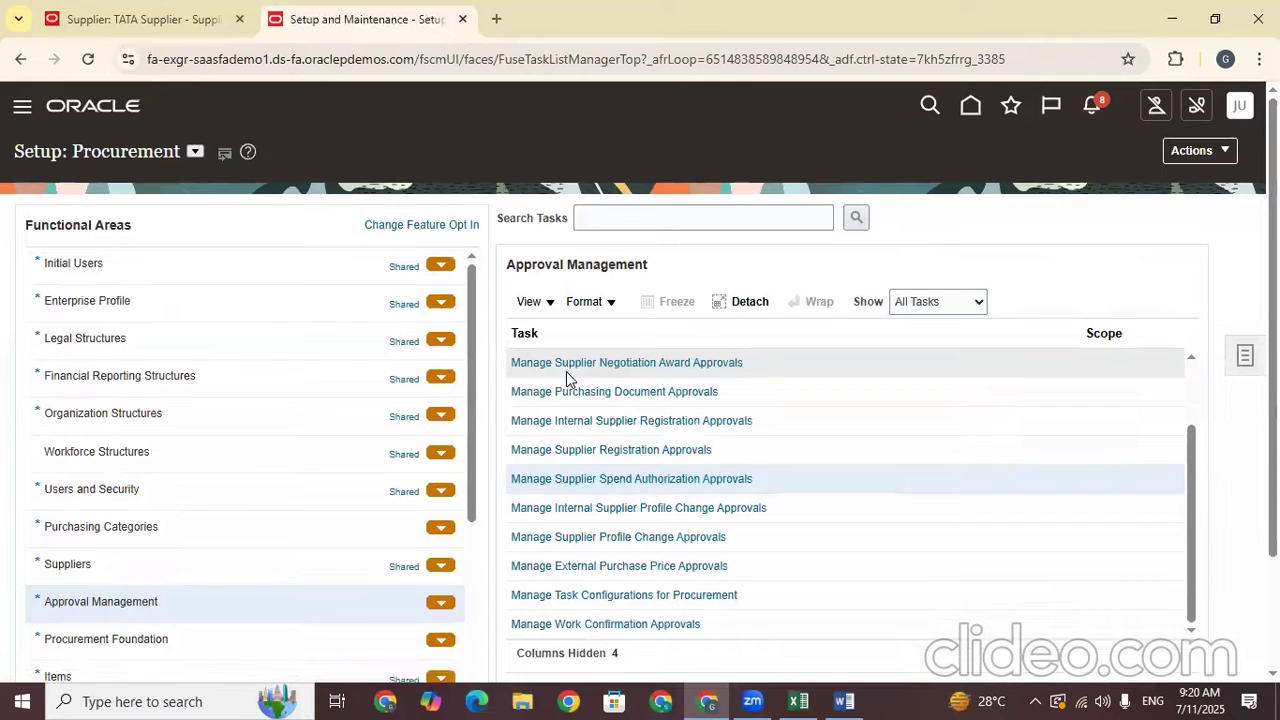
Open the Parallel Approval rules under Manage Internal Supplier Profile Change Approvals, showing the always-applies Empty Rule
left_click(631, 508)
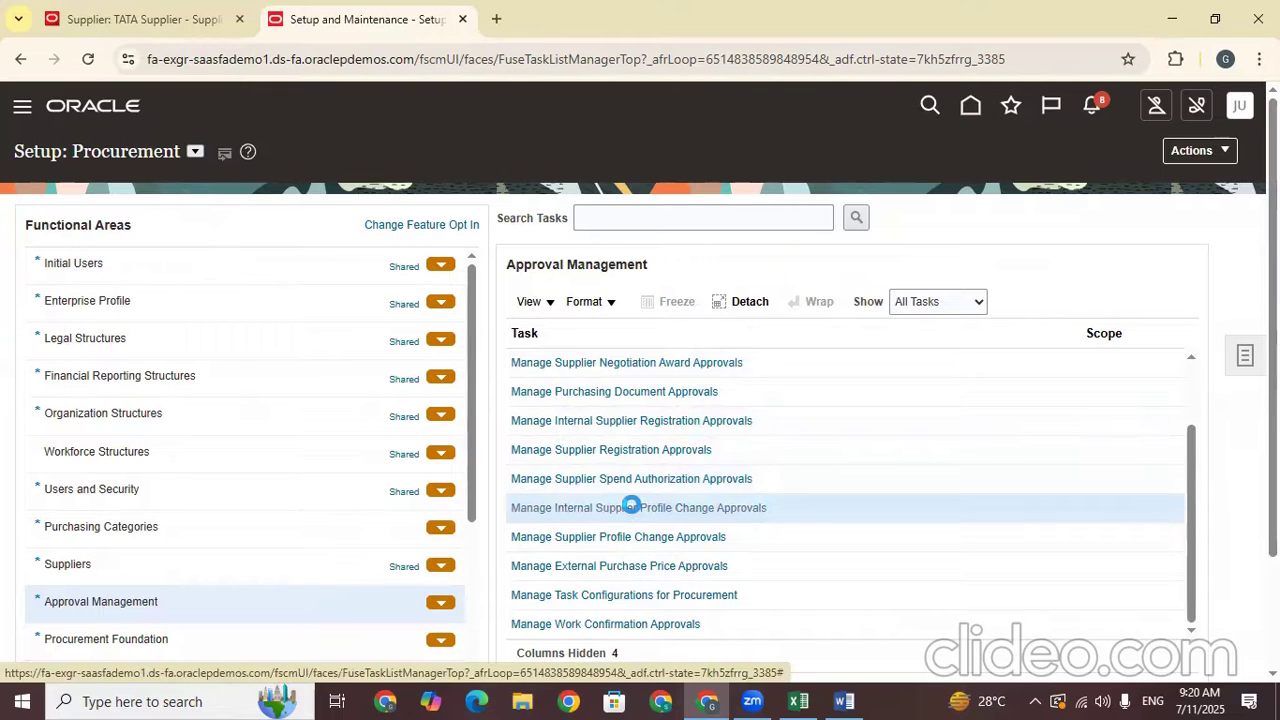
left_click(631, 507)
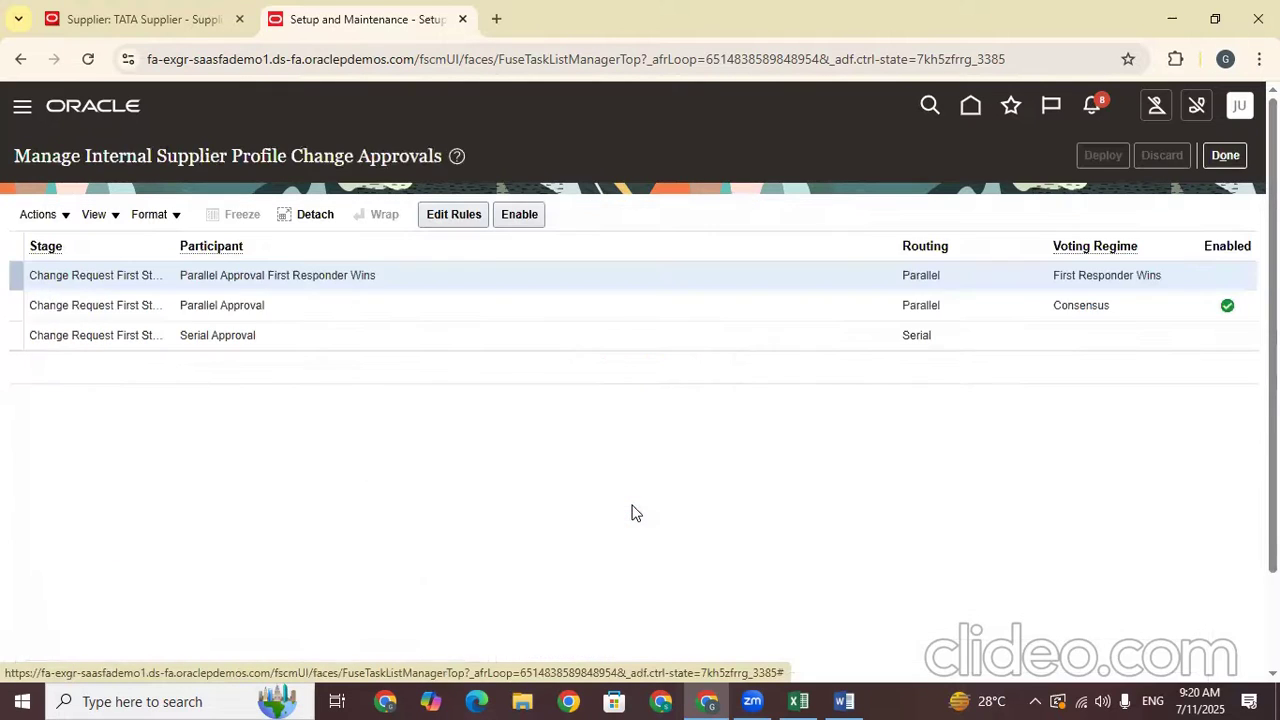
left_click(474, 316)
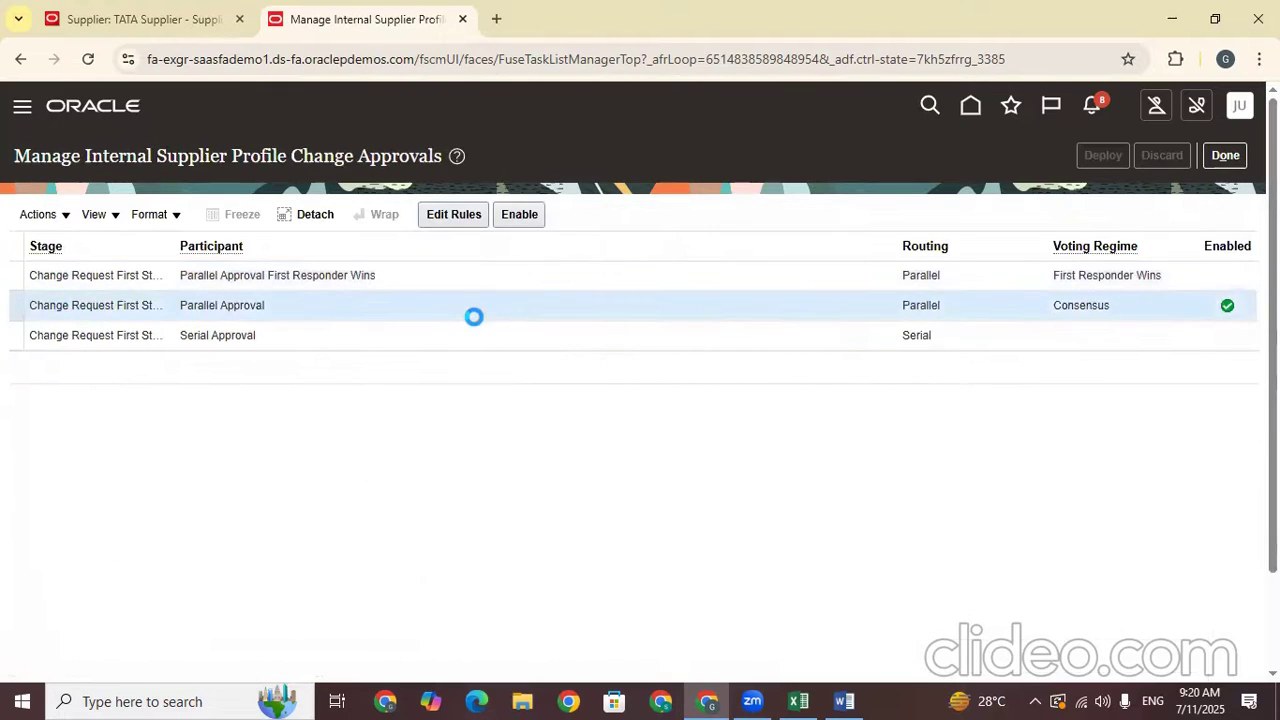
left_click(440, 215)
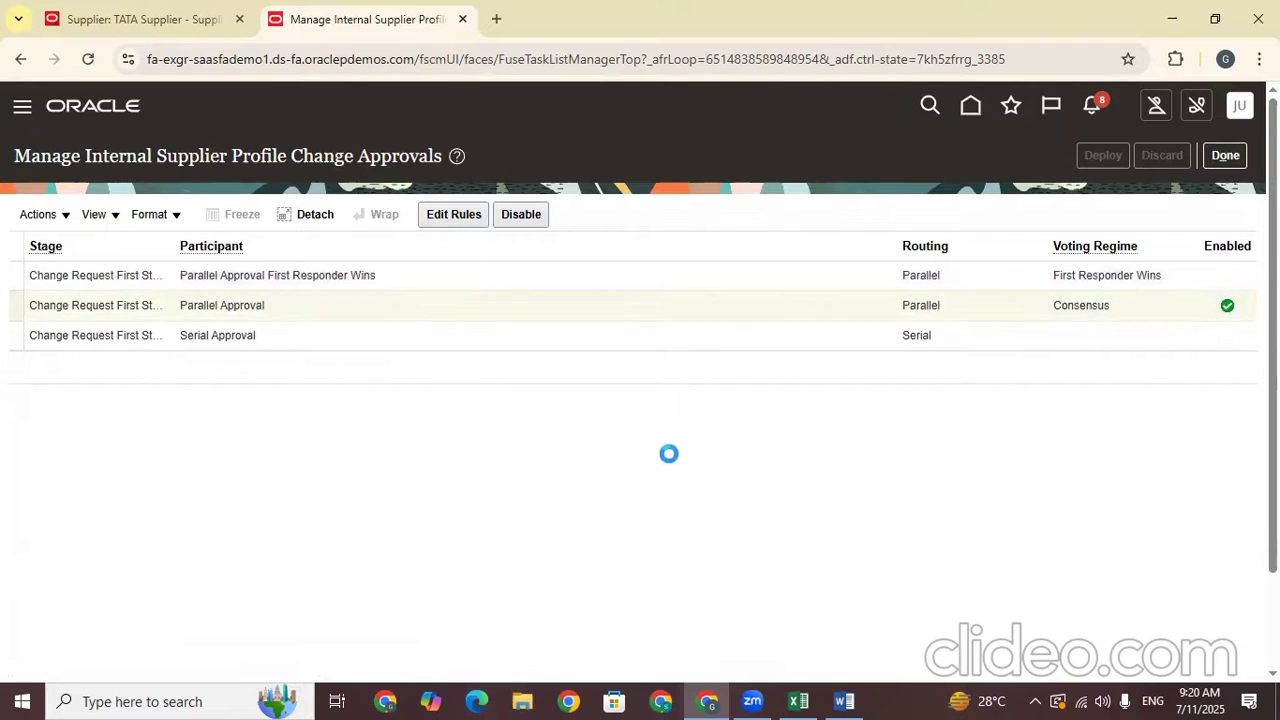
scroll(346, 523, "down", 2)
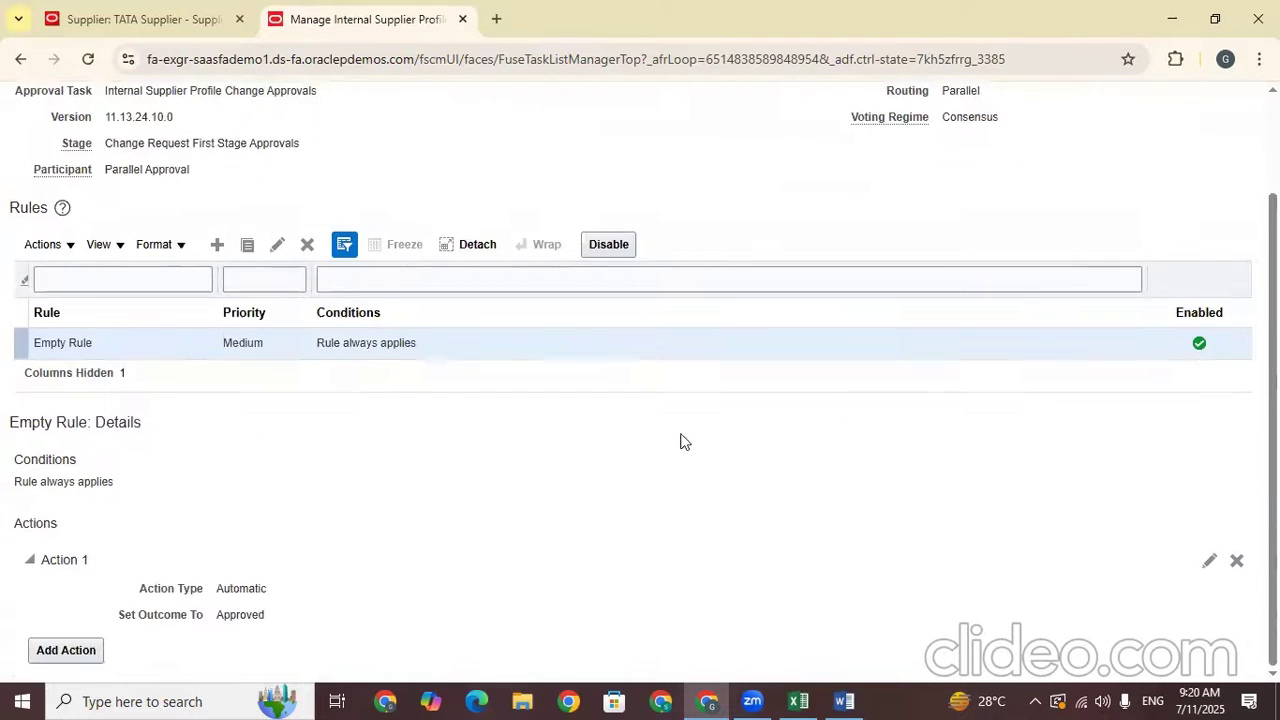
scroll(1190, 157, "up", 2)
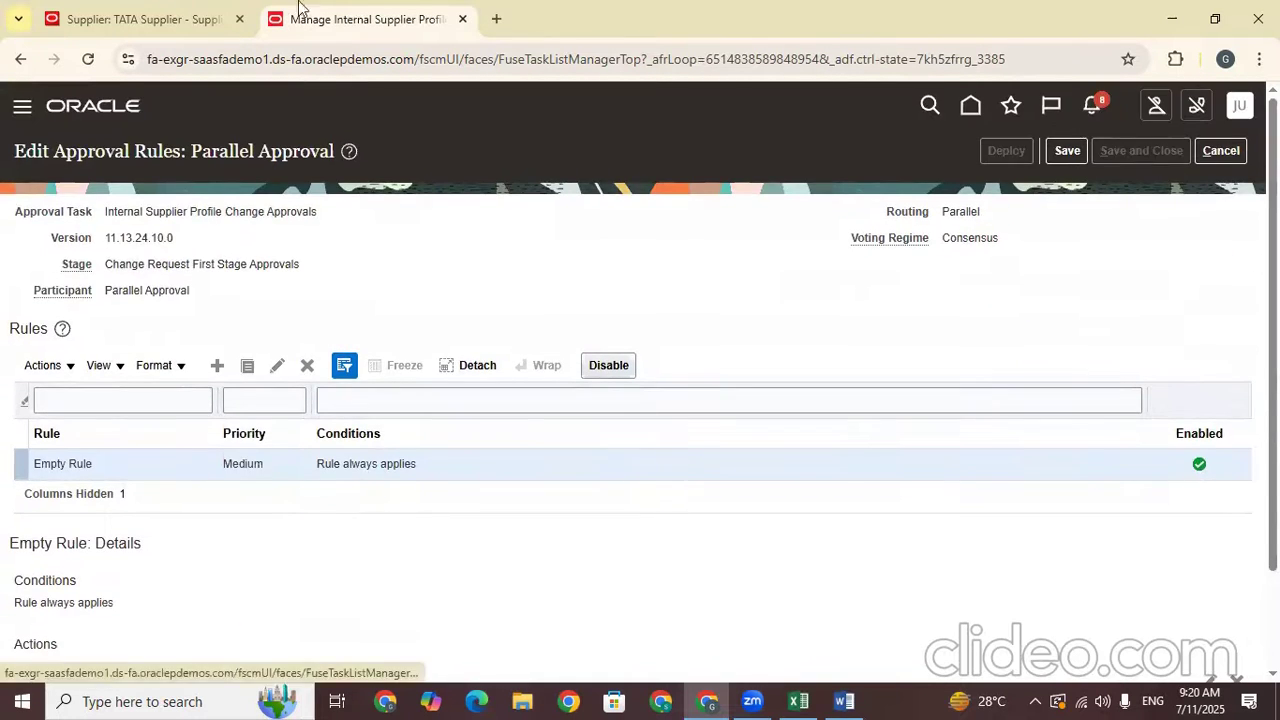
Look through TATA Supplier's addresses and profile, then close it without changes to the TATA search results
left_click(164, 8)
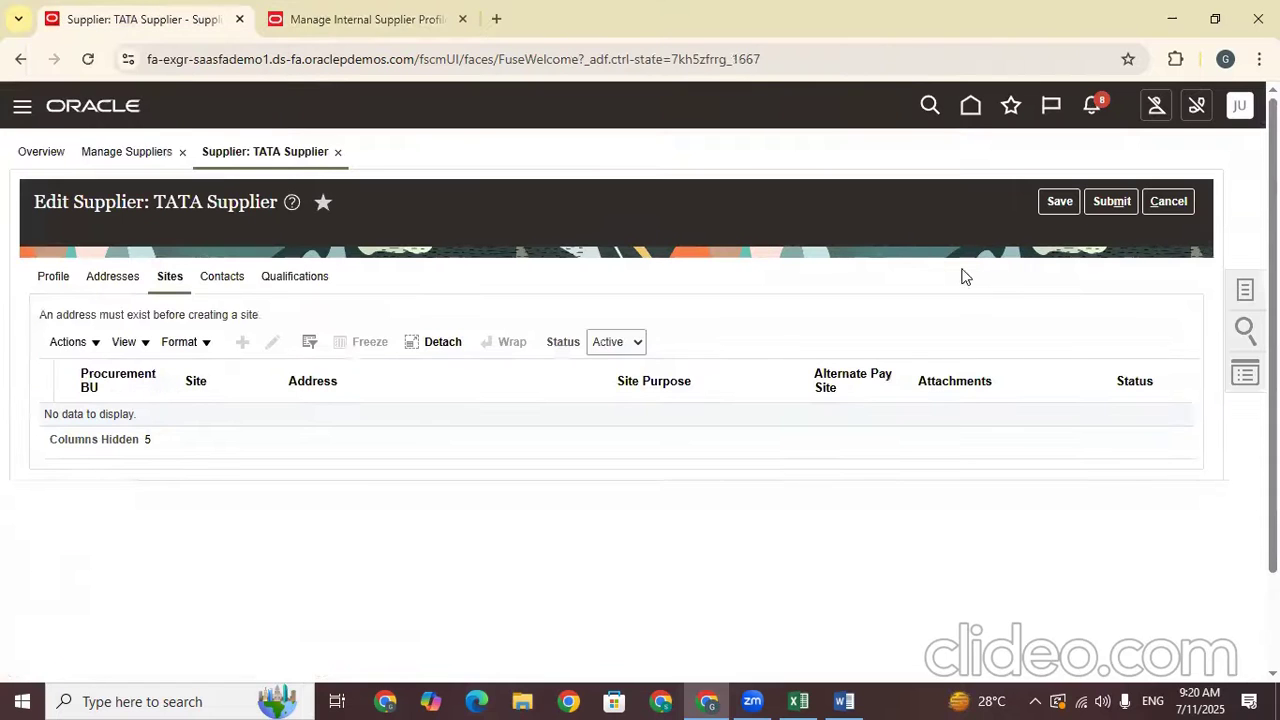
left_click(125, 281)
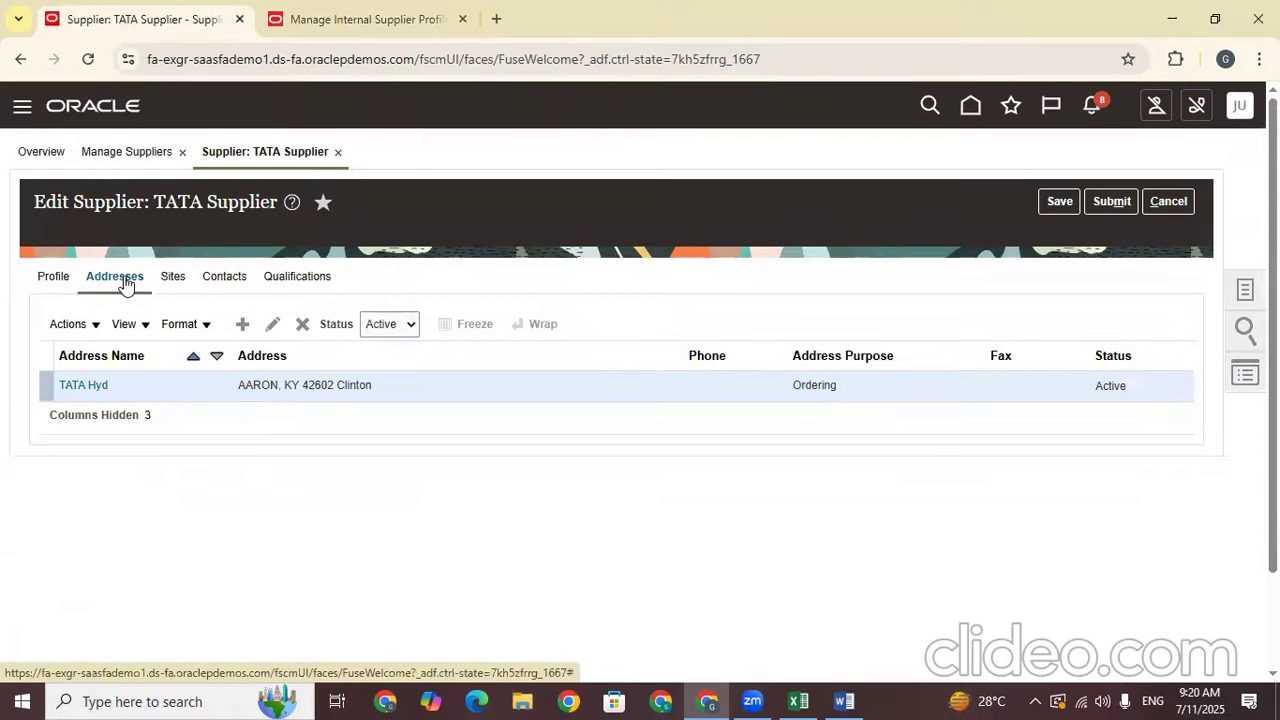
left_click(58, 281)
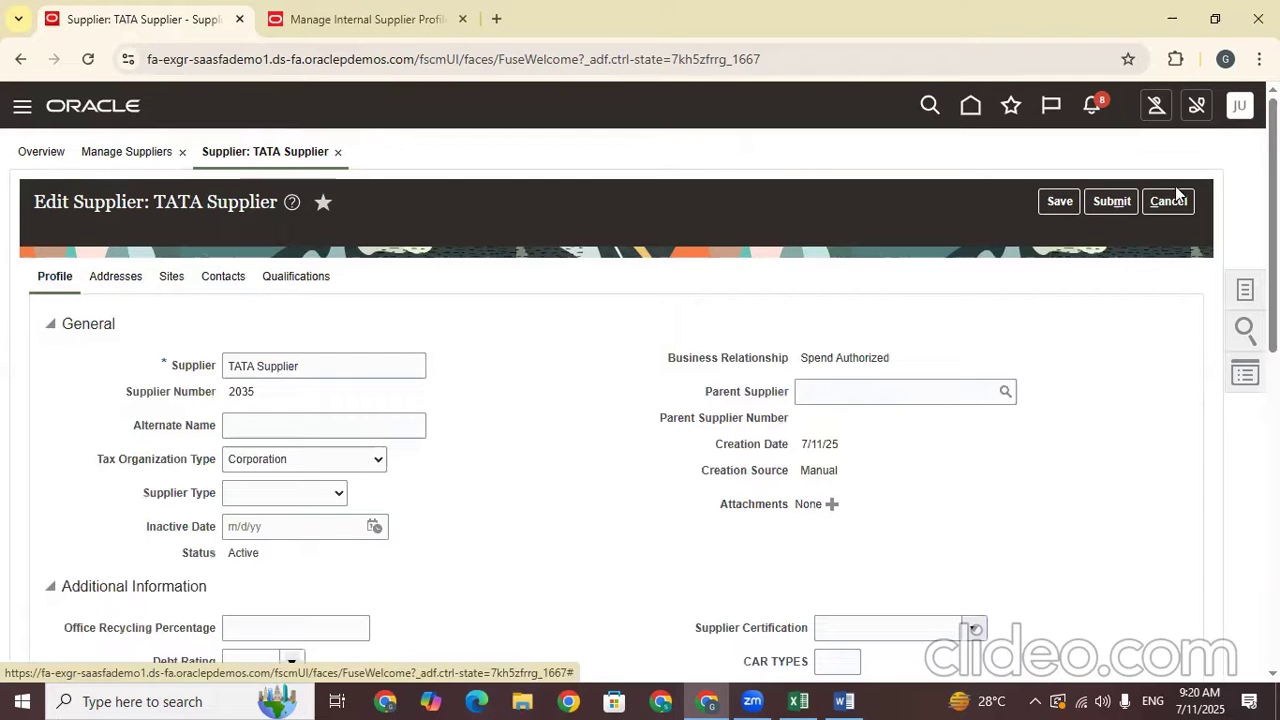
scroll(1153, 350, "down", 5)
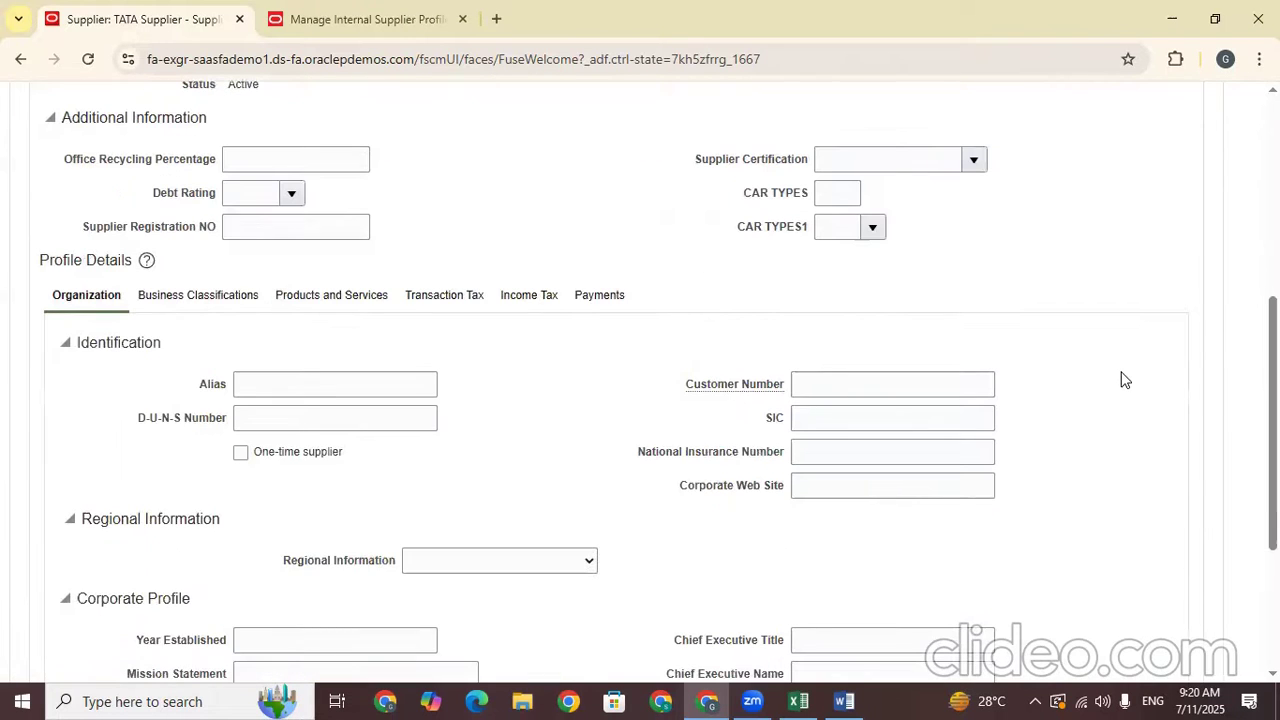
scroll(1121, 380, "down", 3)
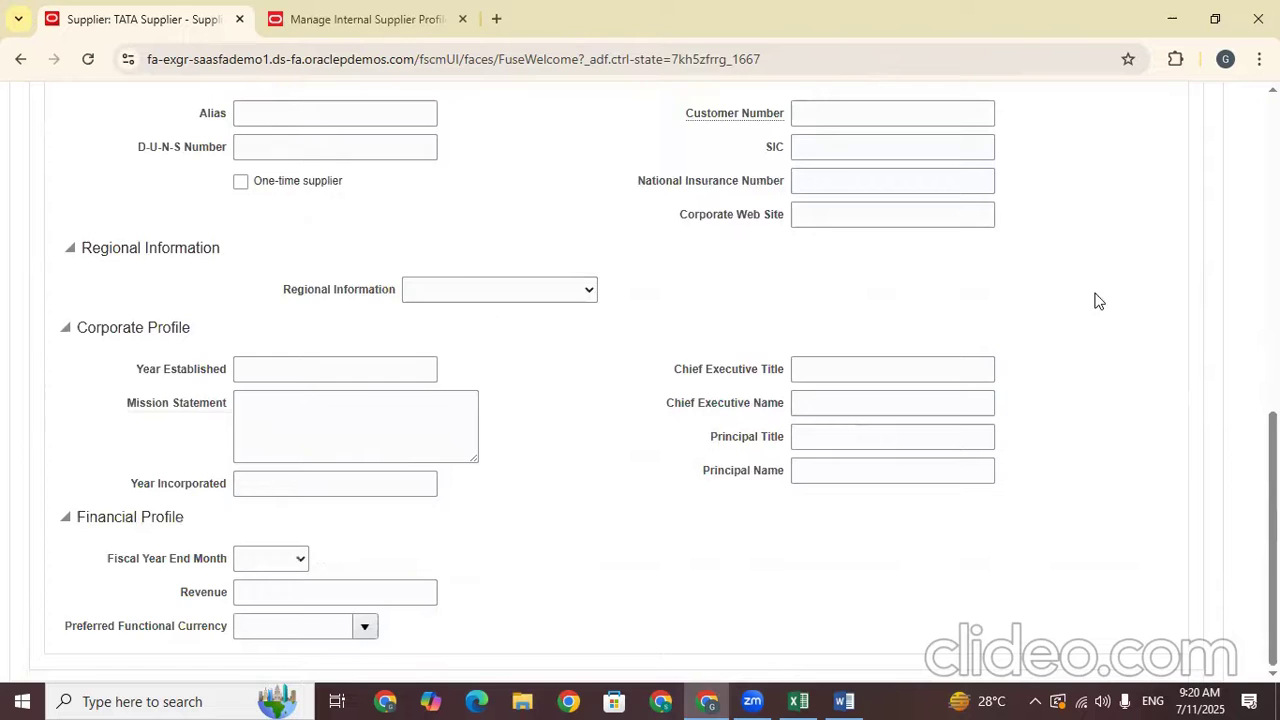
scroll(1094, 300, "up", 6)
scroll(1108, 286, "up", 2)
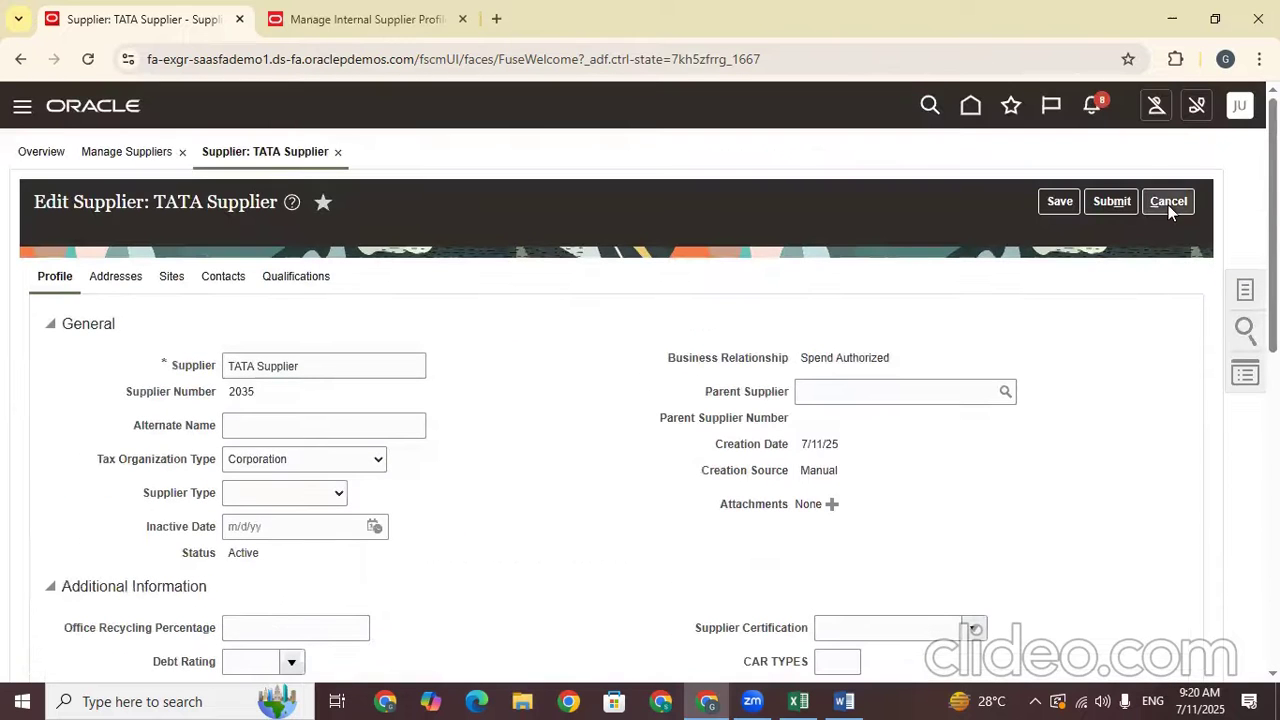
left_click(328, 287)
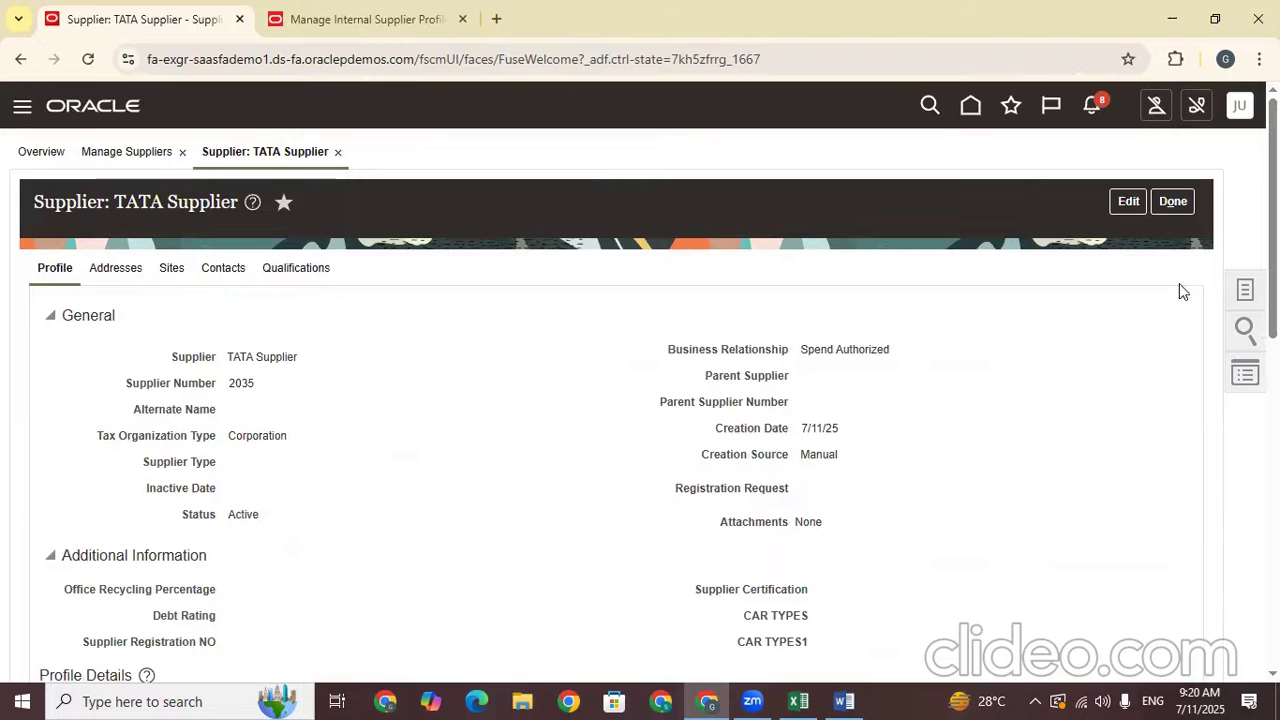
left_click(1171, 201)
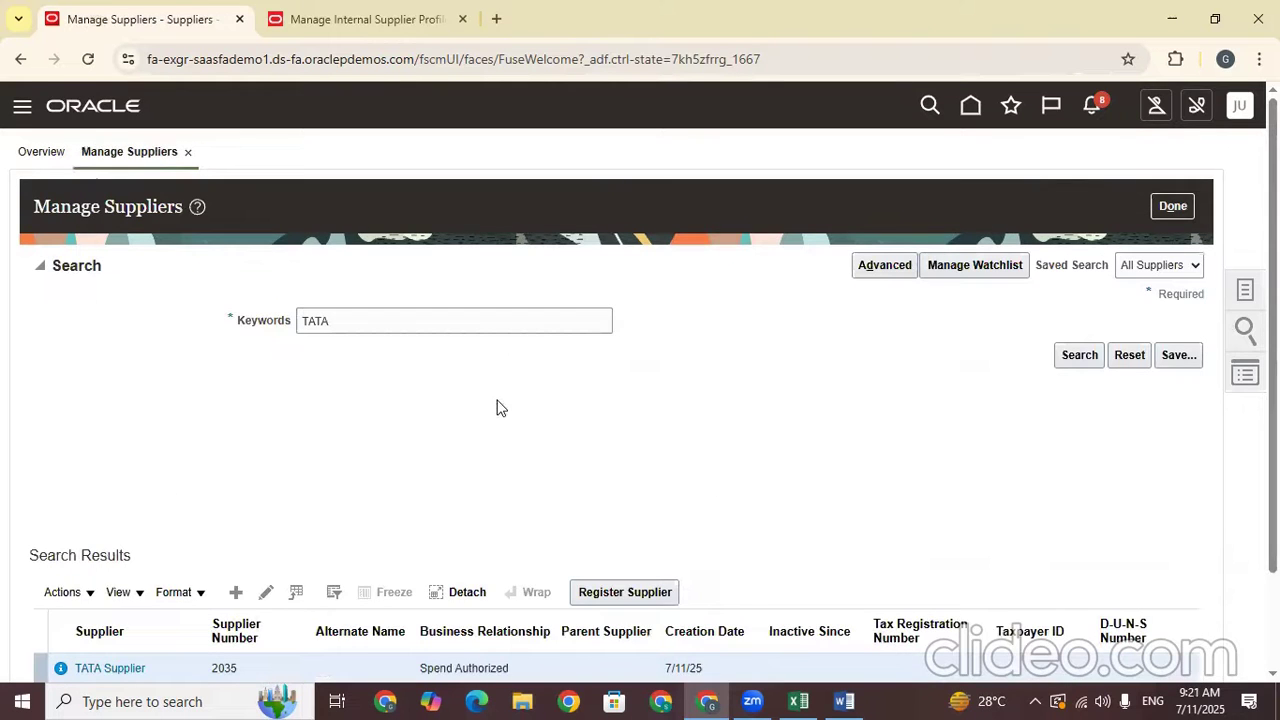
Find TATA Supplier, edit it, and begin a new site on its Sites tab
scroll(497, 406, "down", 1)
left_click(1080, 237)
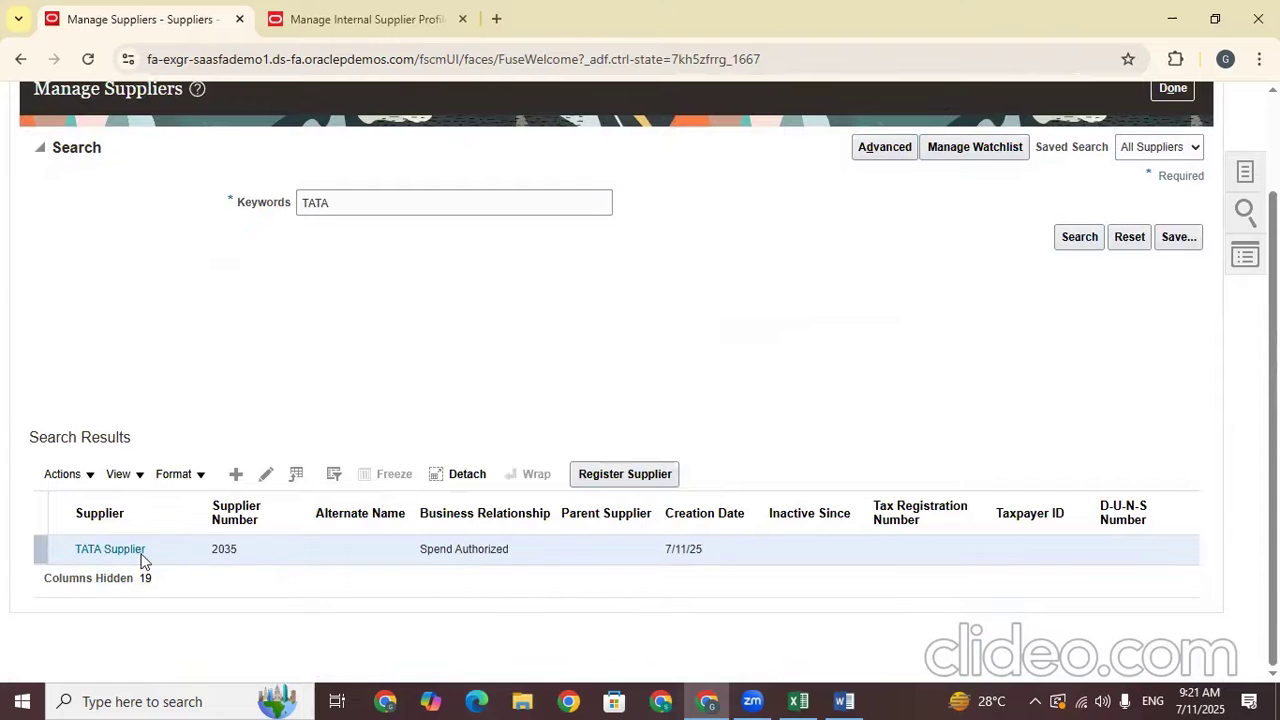
left_click(265, 476)
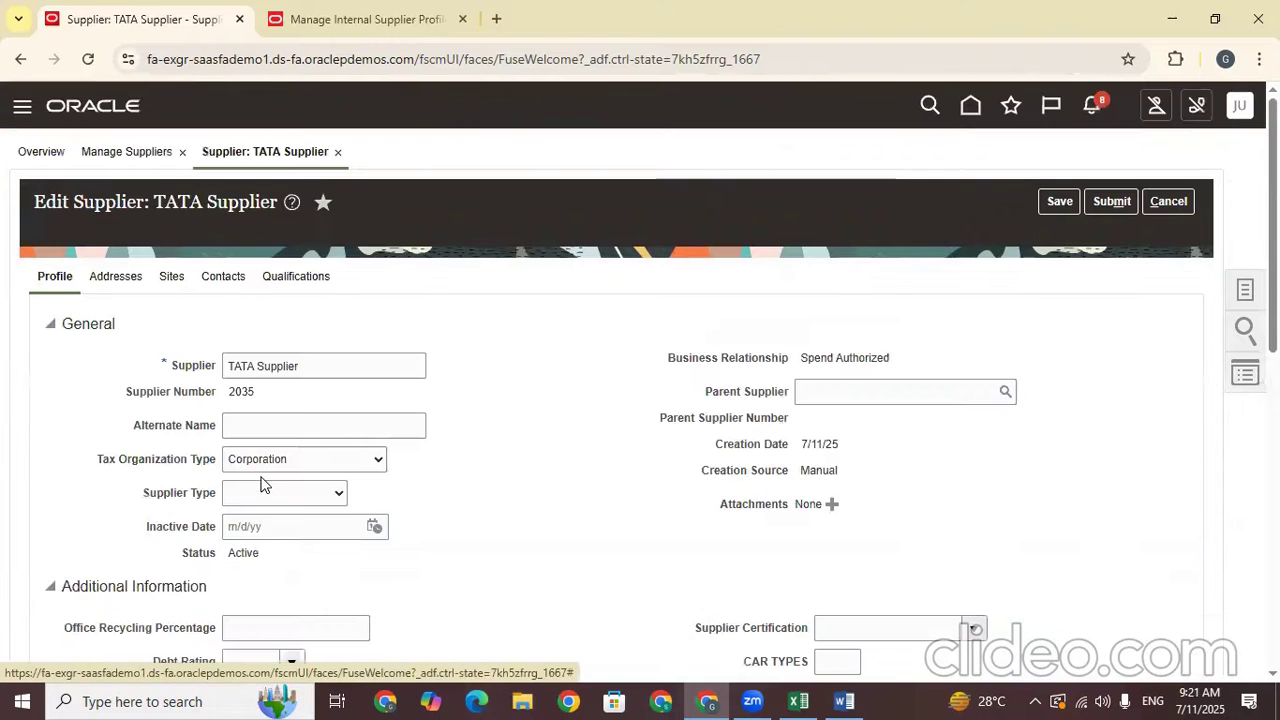
left_click(172, 278)
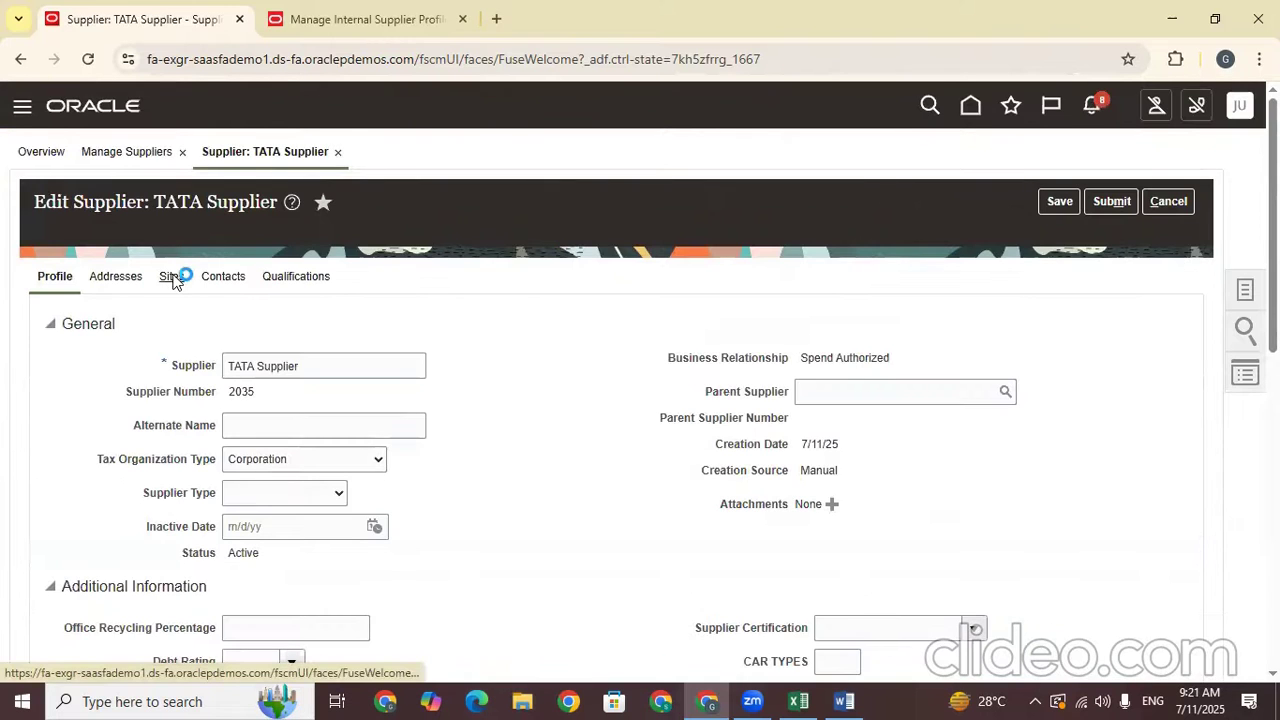
left_click(240, 326)
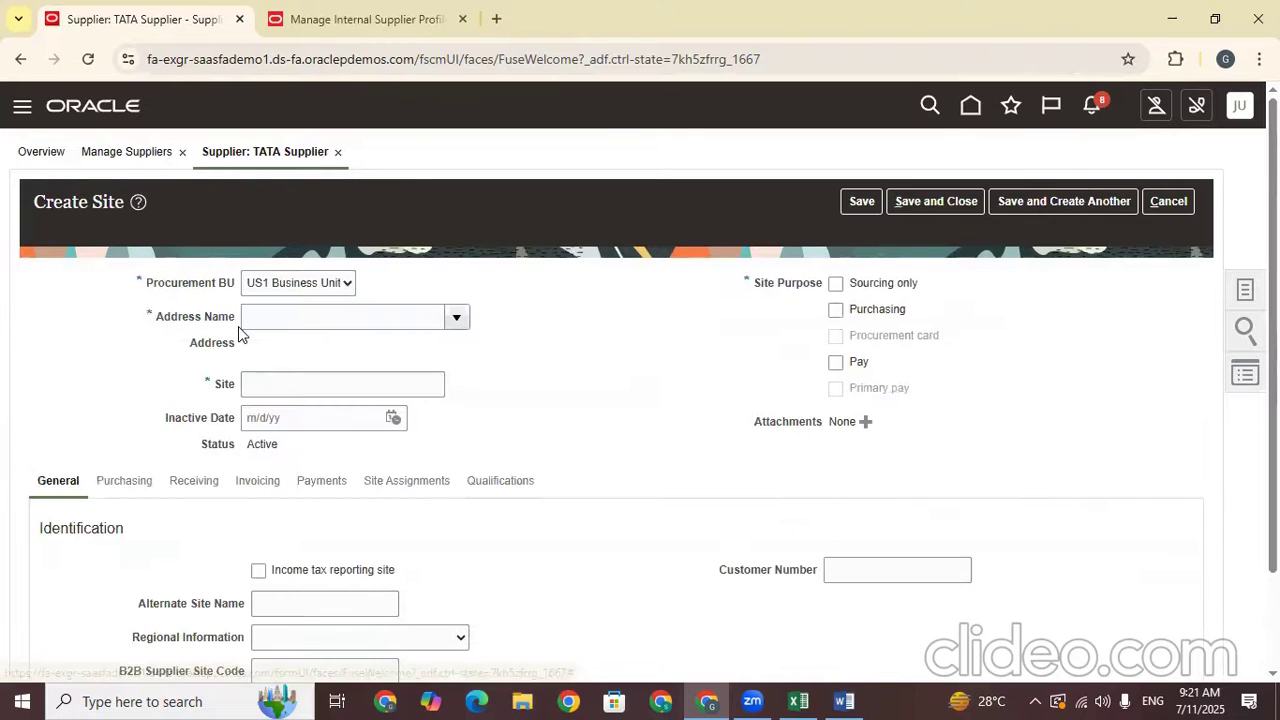
Choose the TATA Hyd address and keep TATA Hyd as the site name
left_click(458, 318)
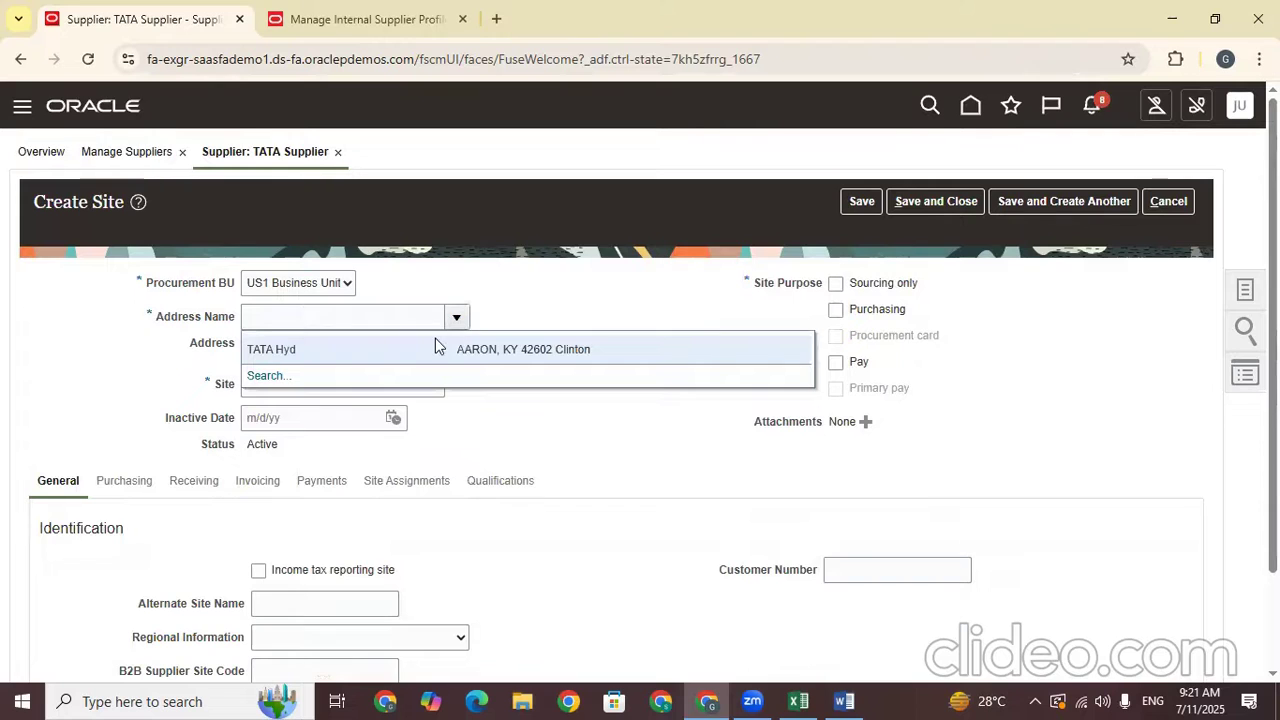
left_click(431, 343)
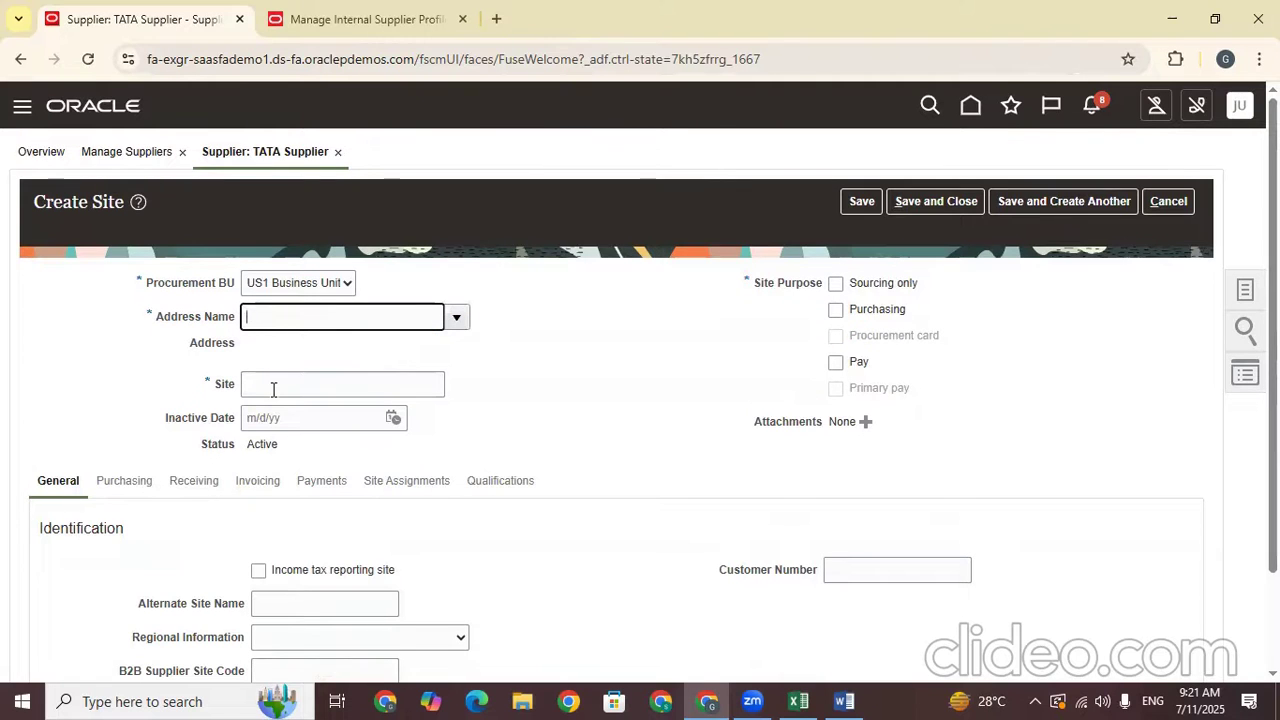
triple_click(330, 386)
left_click(550, 417)
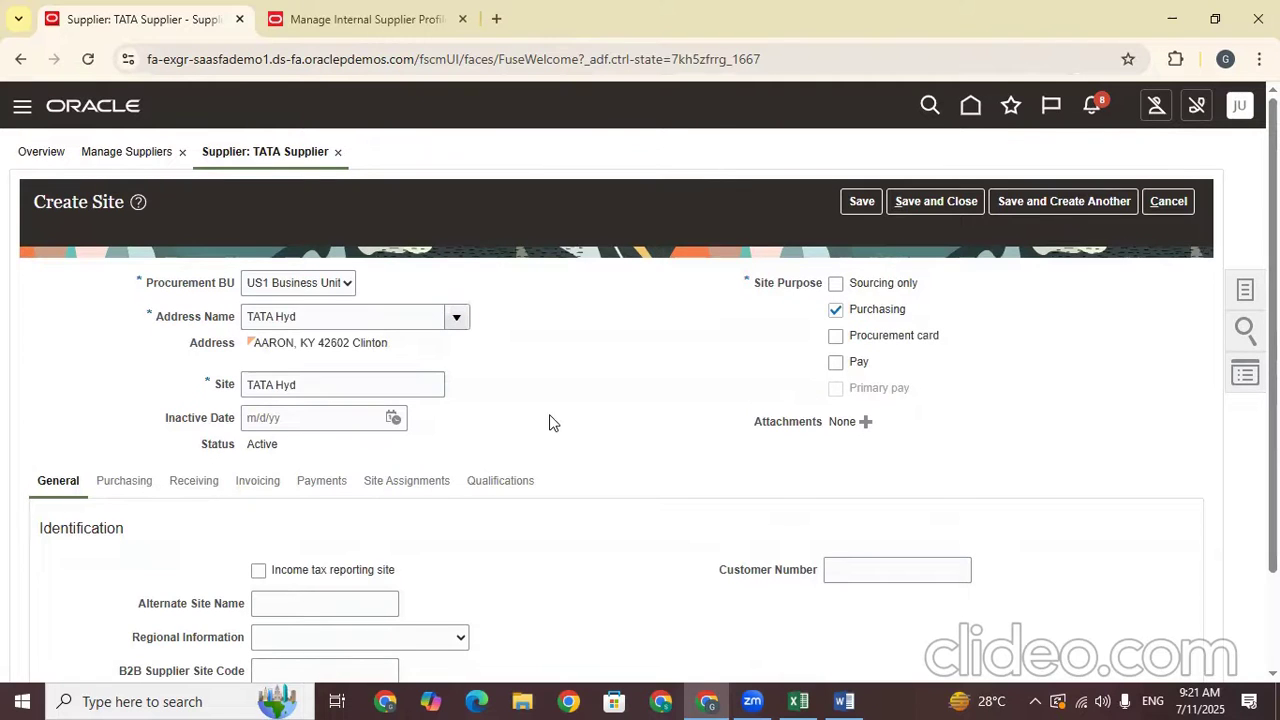
Add the Pay site purpose alongside Purchasing and save the site
scroll(640, 400, "down", 1)
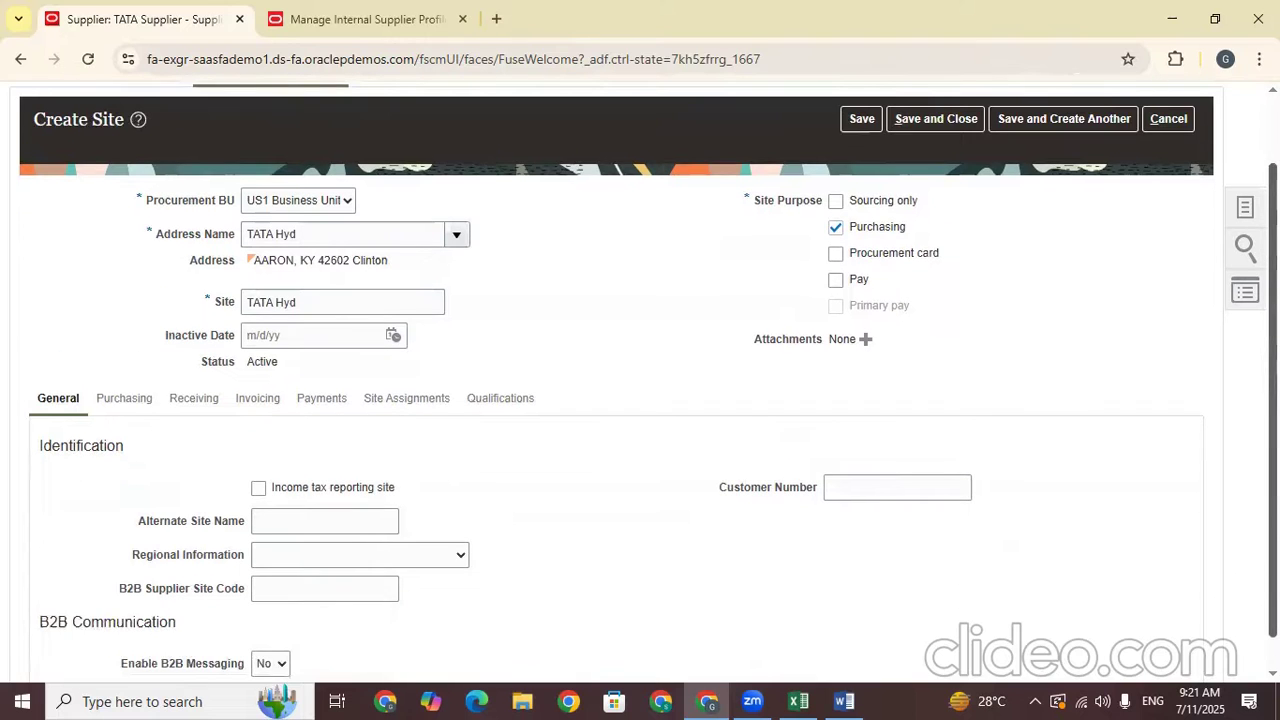
left_click_drag(1274, 350, 1274, 361)
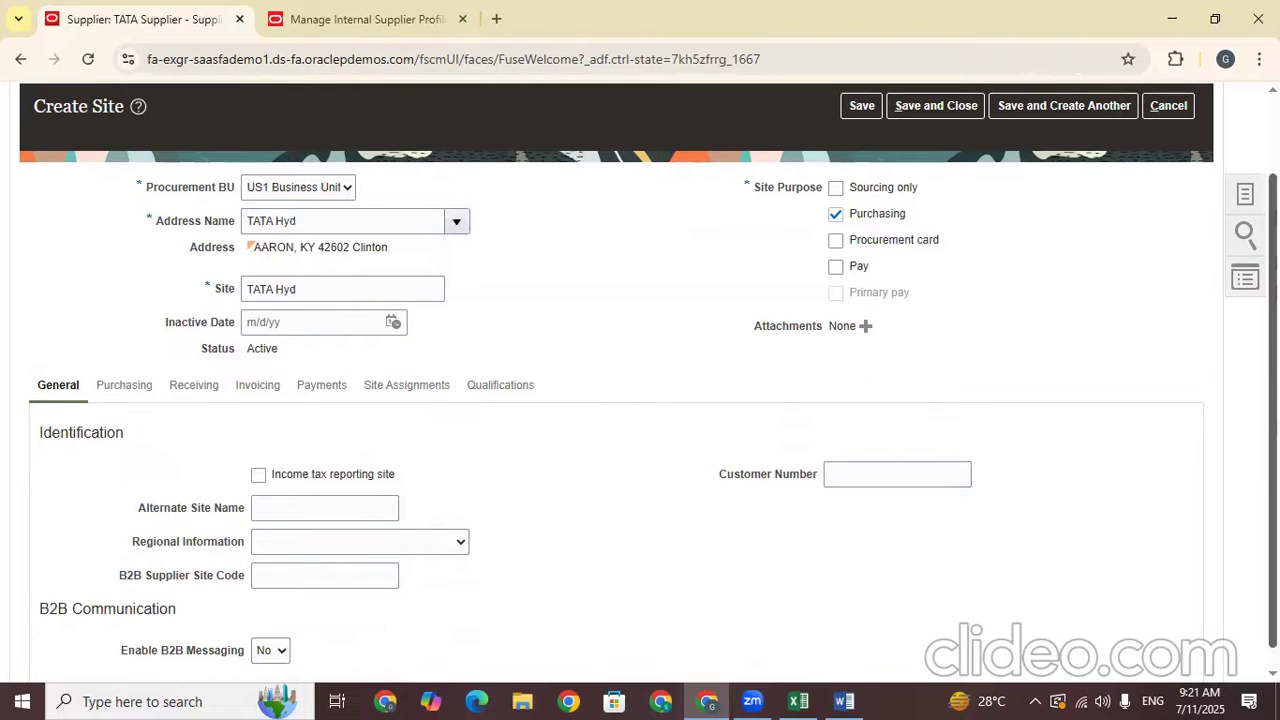
scroll(800, 261, "down", 1)
left_click(835, 245)
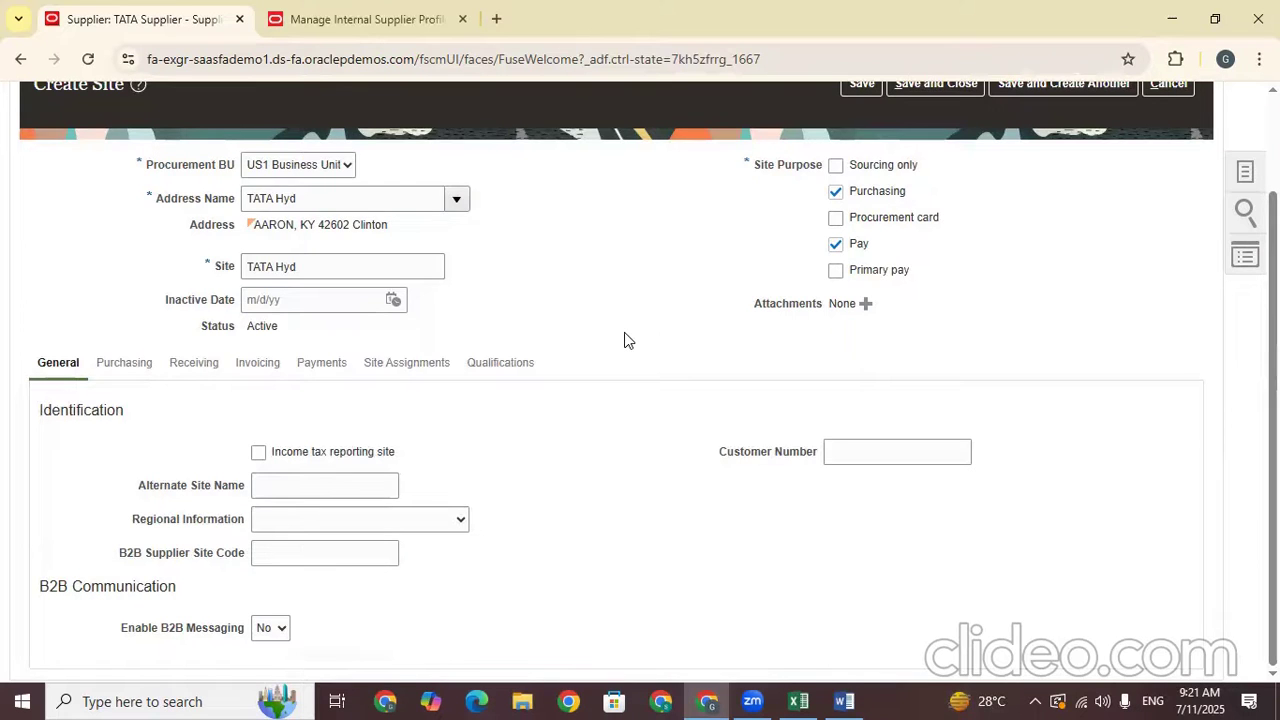
scroll(626, 340, "up", 3)
scroll(317, 390, "down", 2)
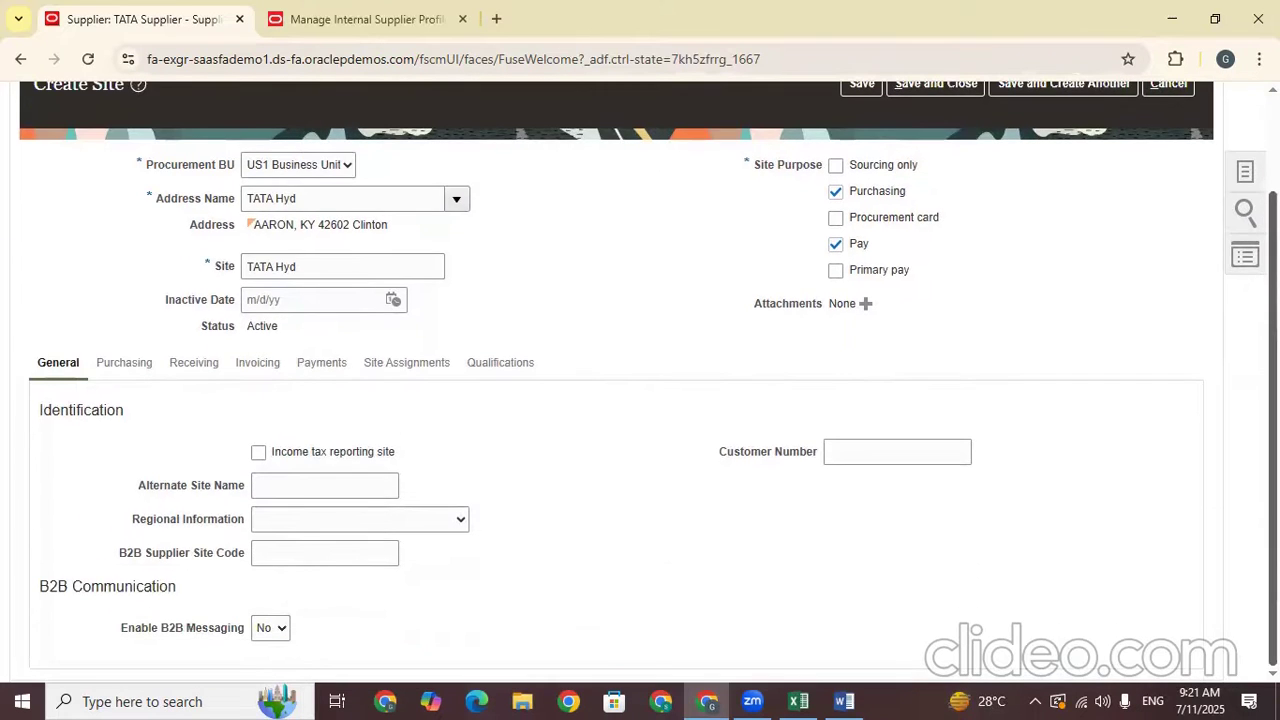
scroll(826, 162, "up", 2)
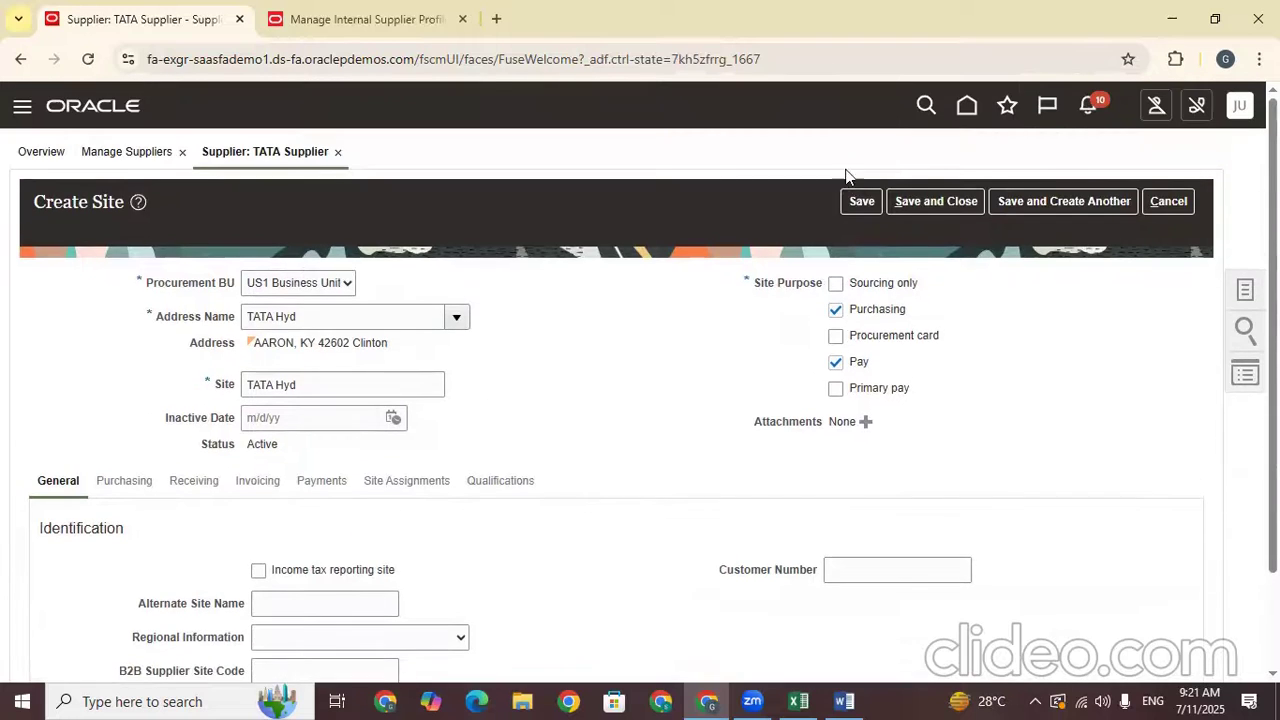
left_click(862, 201)
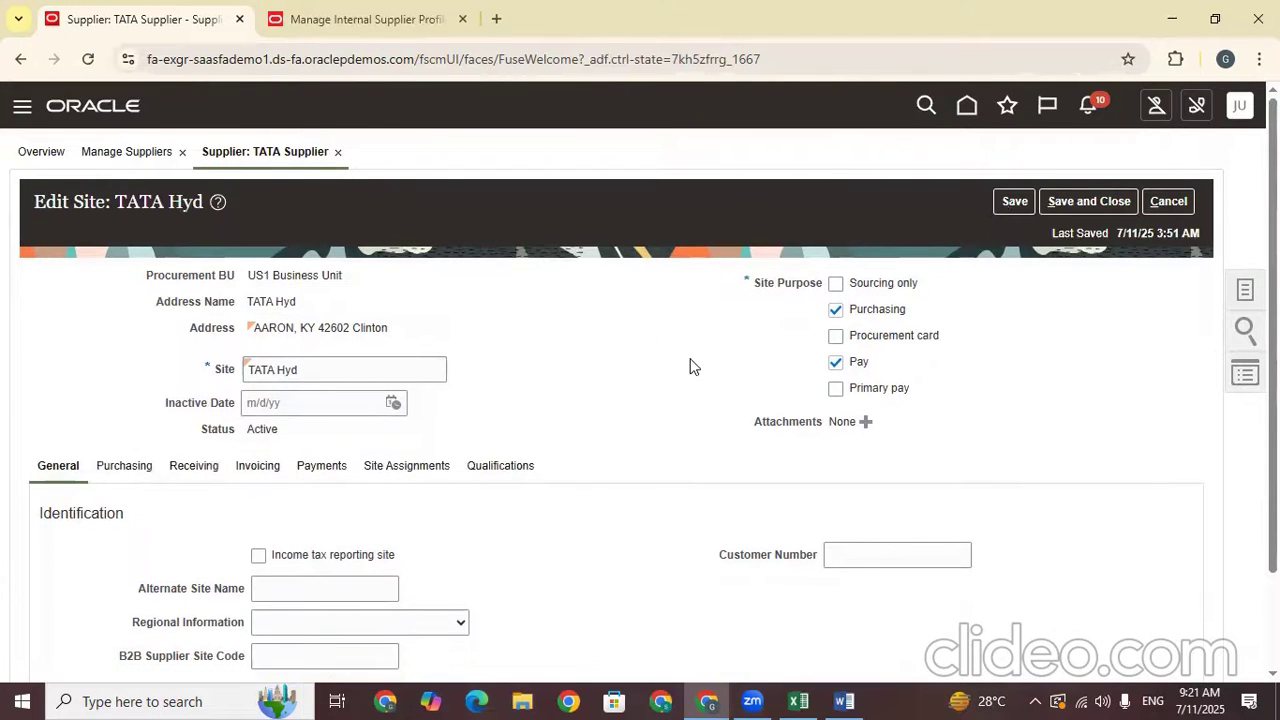
Review the TATA Hyd site's Purchasing, Receiving and Invoicing settings, then its Site Assignments
scroll(690, 367, "down", 2)
left_click(145, 352)
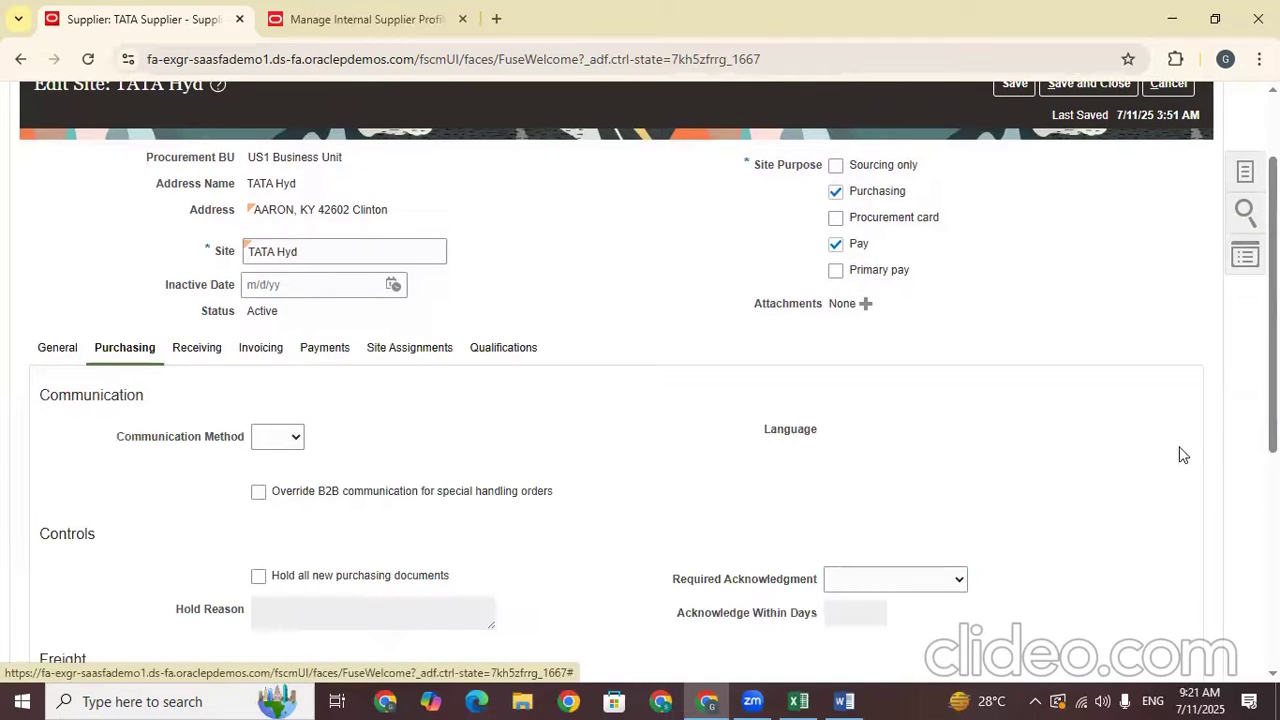
scroll(640, 380, "down", 7)
scroll(640, 380, "up", 5)
scroll(640, 380, "down", 2)
scroll(205, 540, "up", 5)
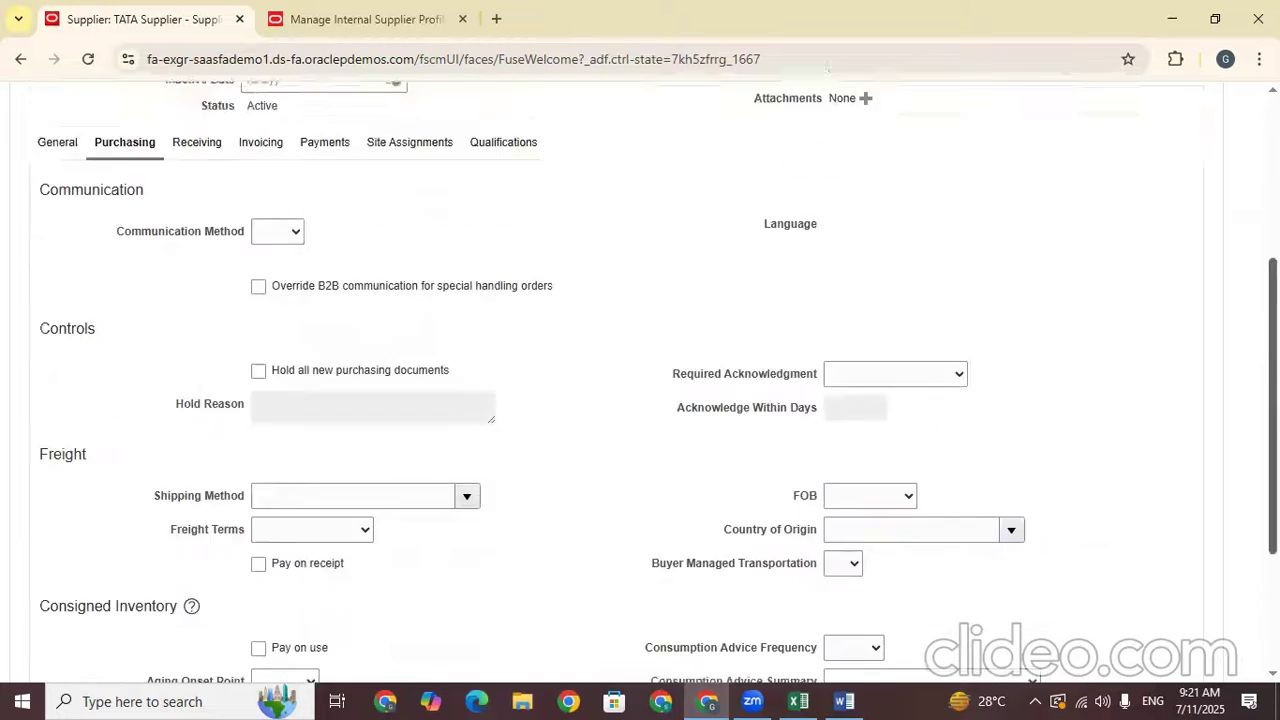
left_click(210, 438)
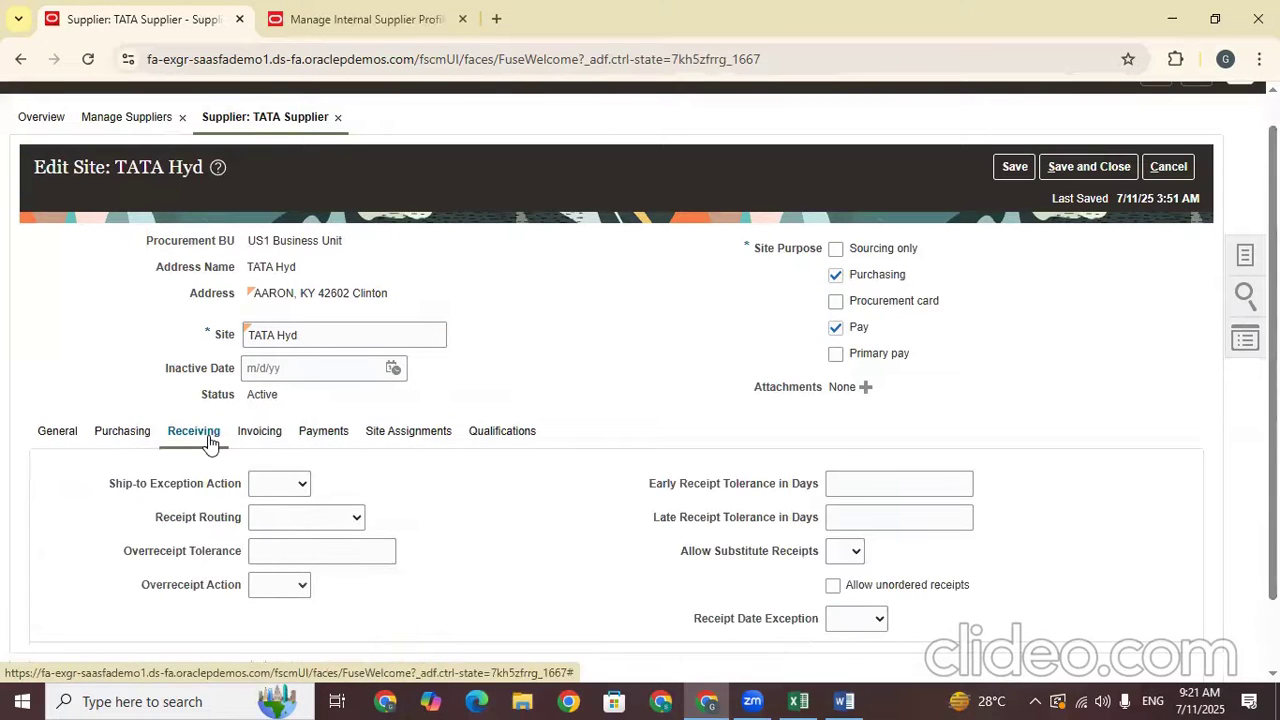
scroll(210, 440, "down", 1)
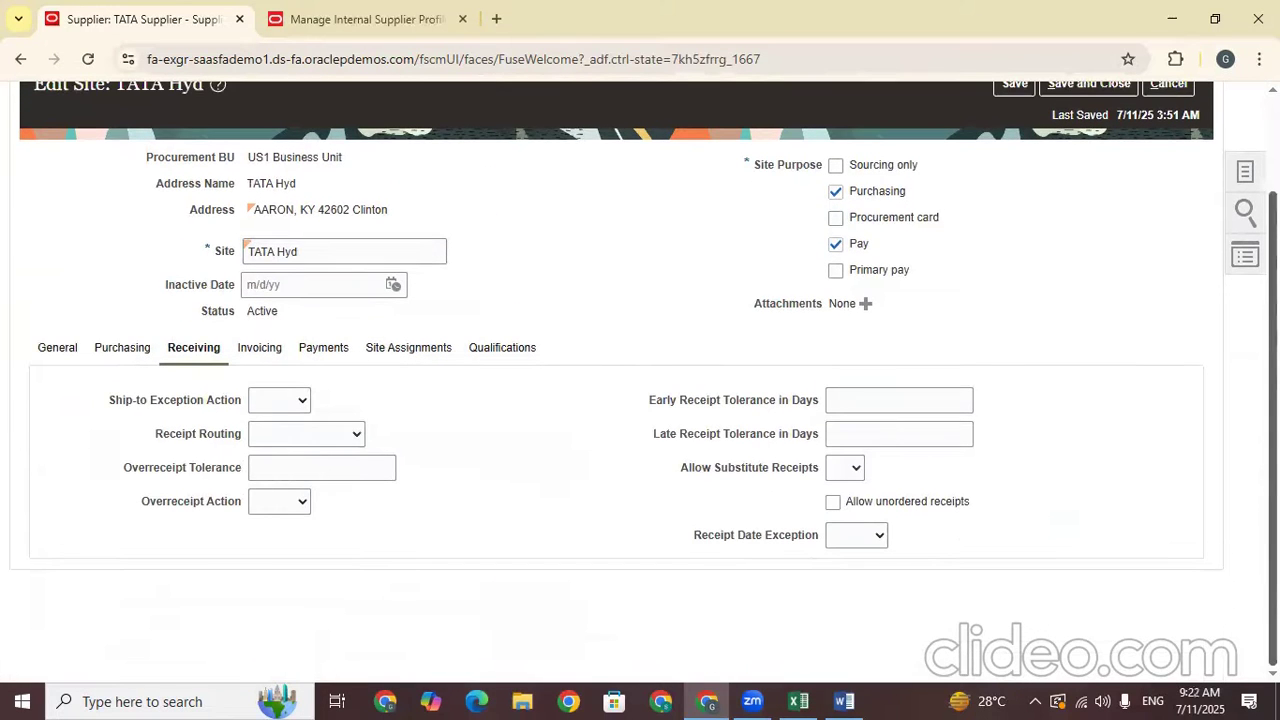
left_click(253, 347)
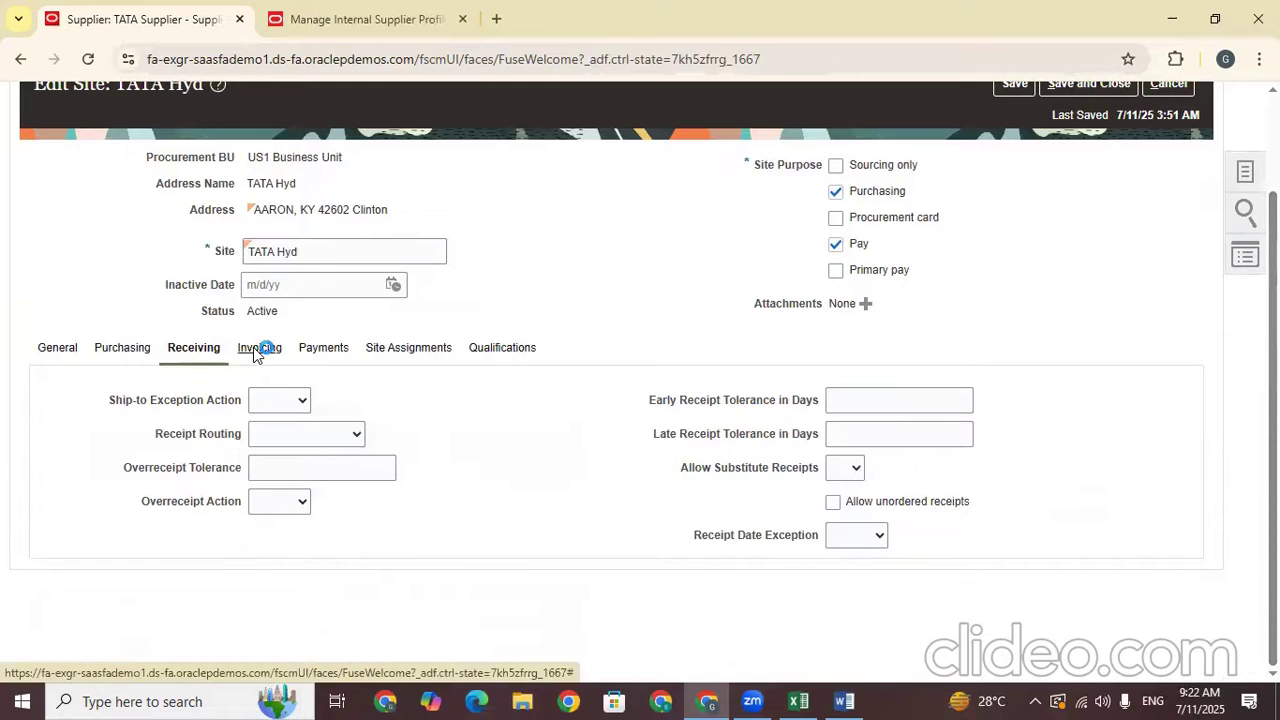
left_click(369, 352)
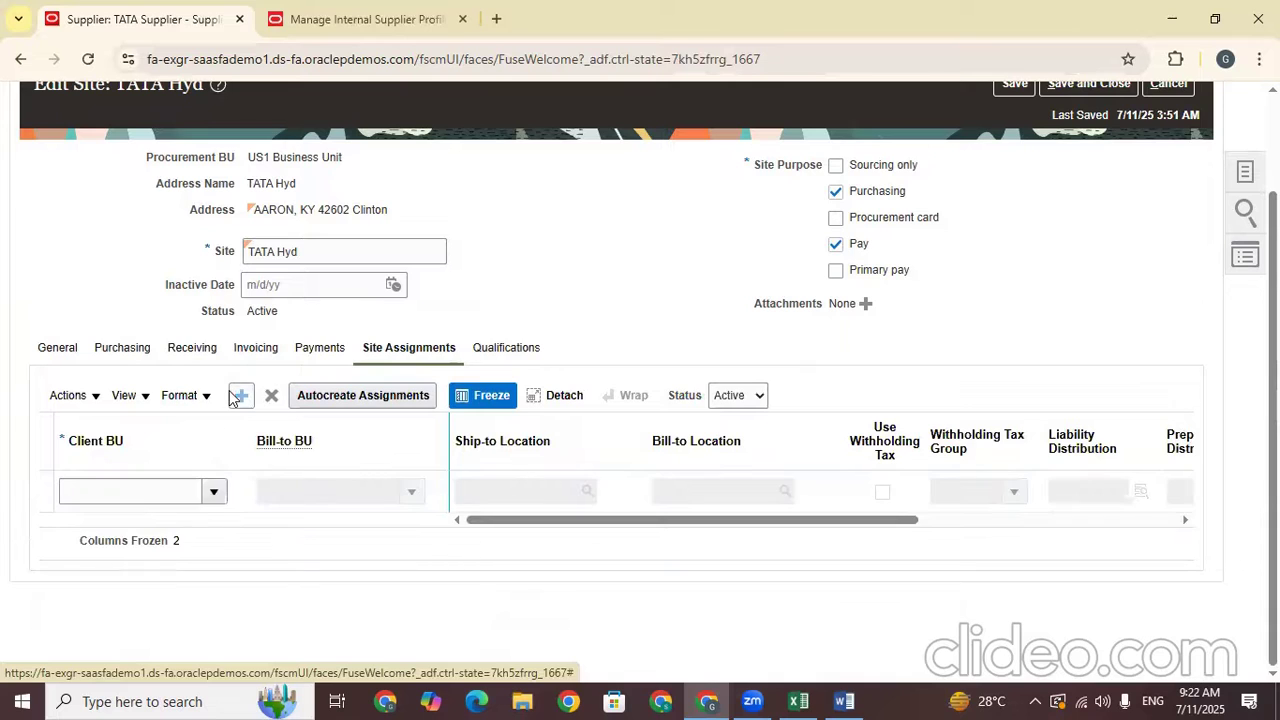
Set US1 Business Unit as the TATA Hyd site's Client BU and save
left_click(218, 492)
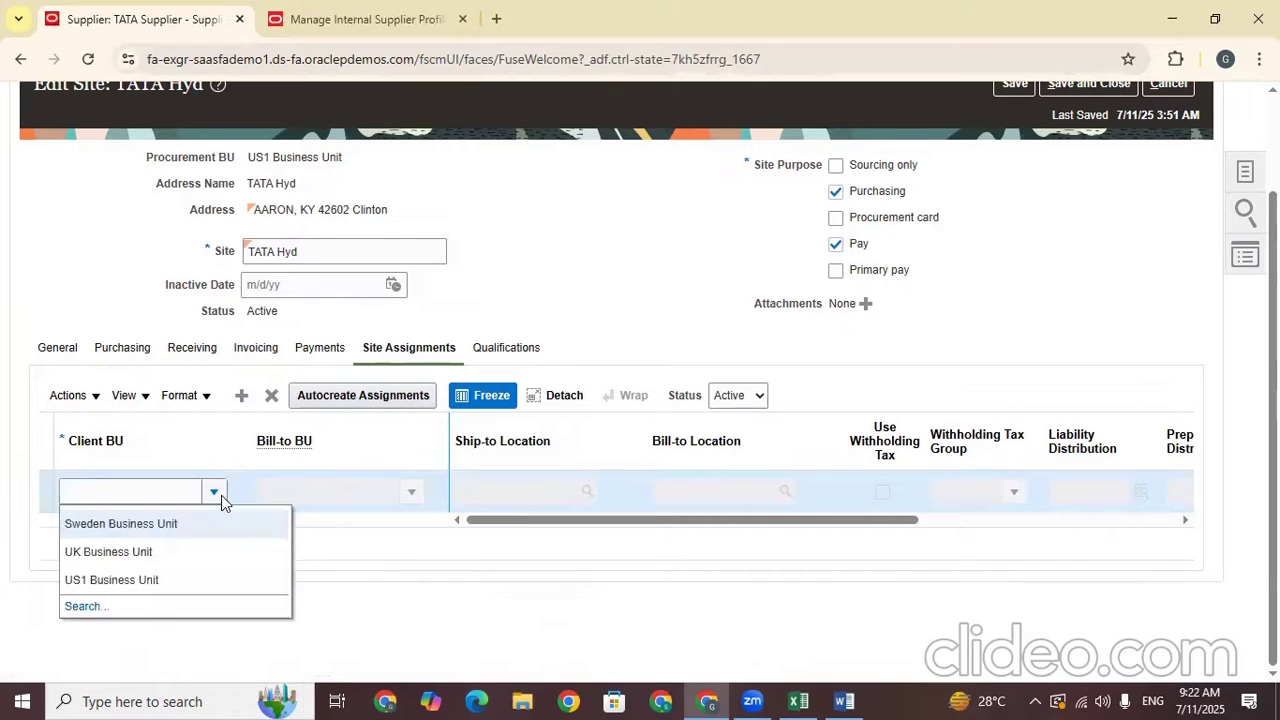
left_click(143, 577)
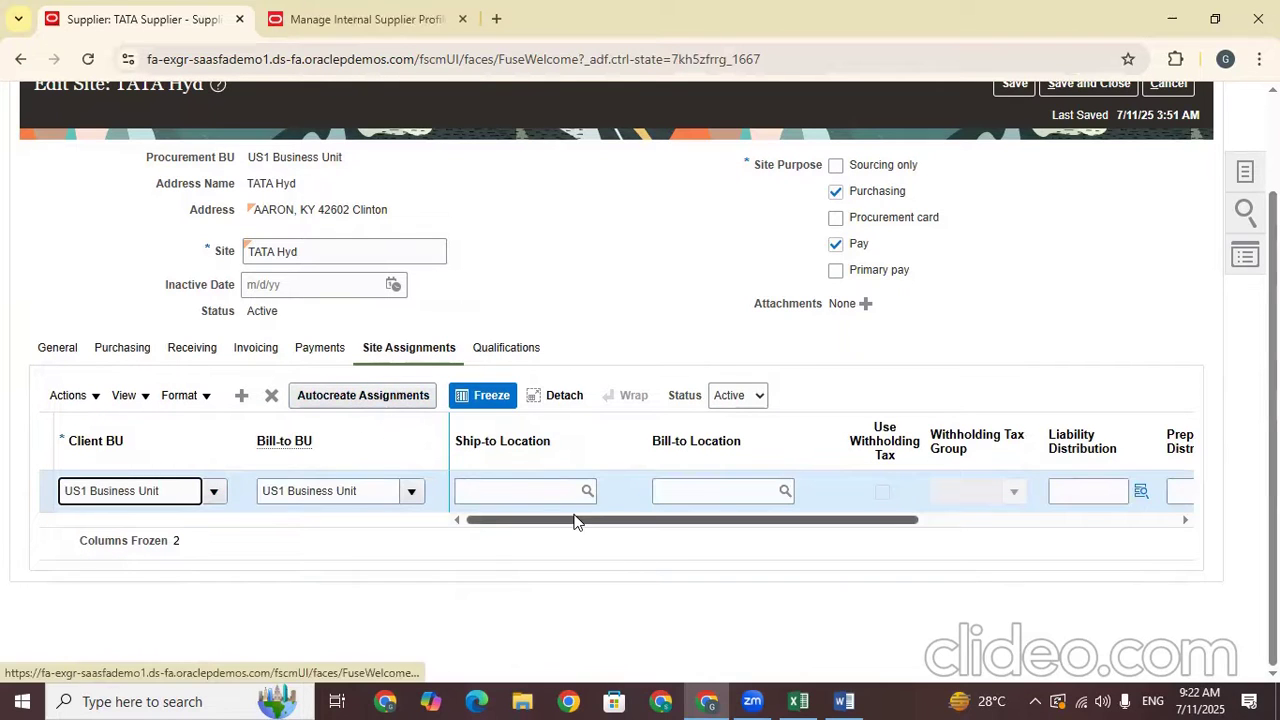
left_click_drag(577, 518, 684, 519)
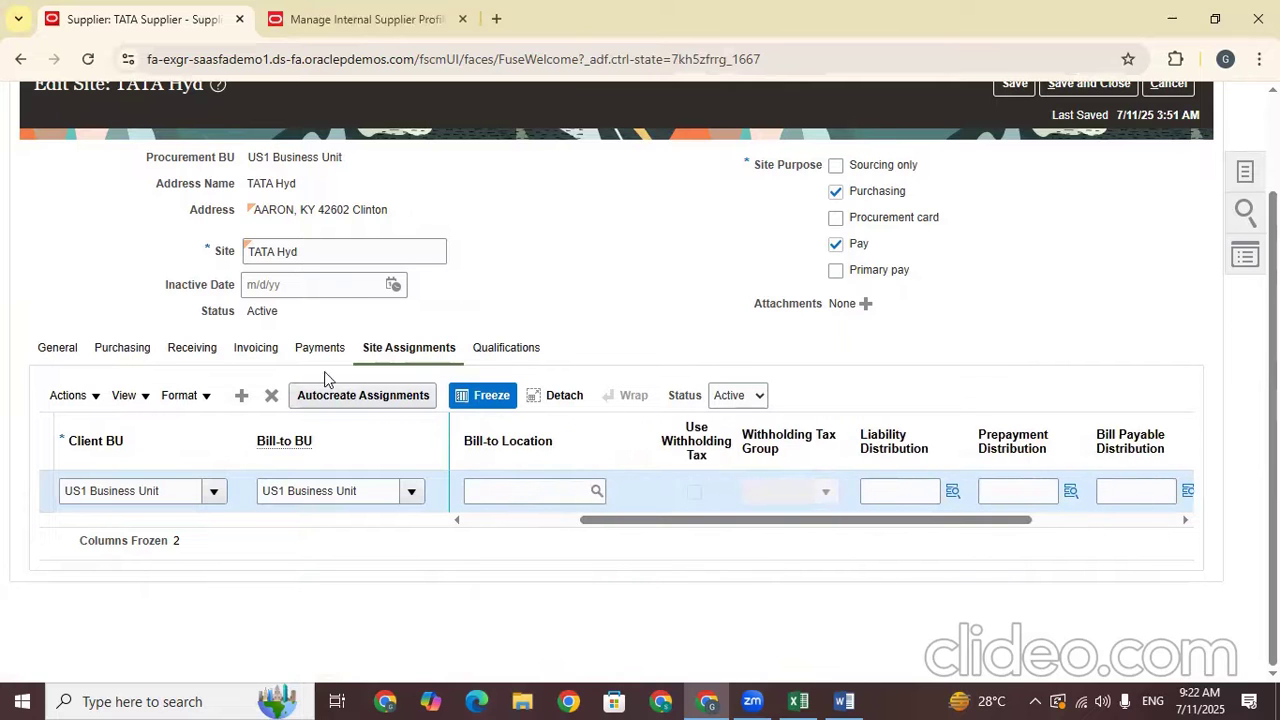
scroll(986, 347, "up", 3)
left_click(1010, 202)
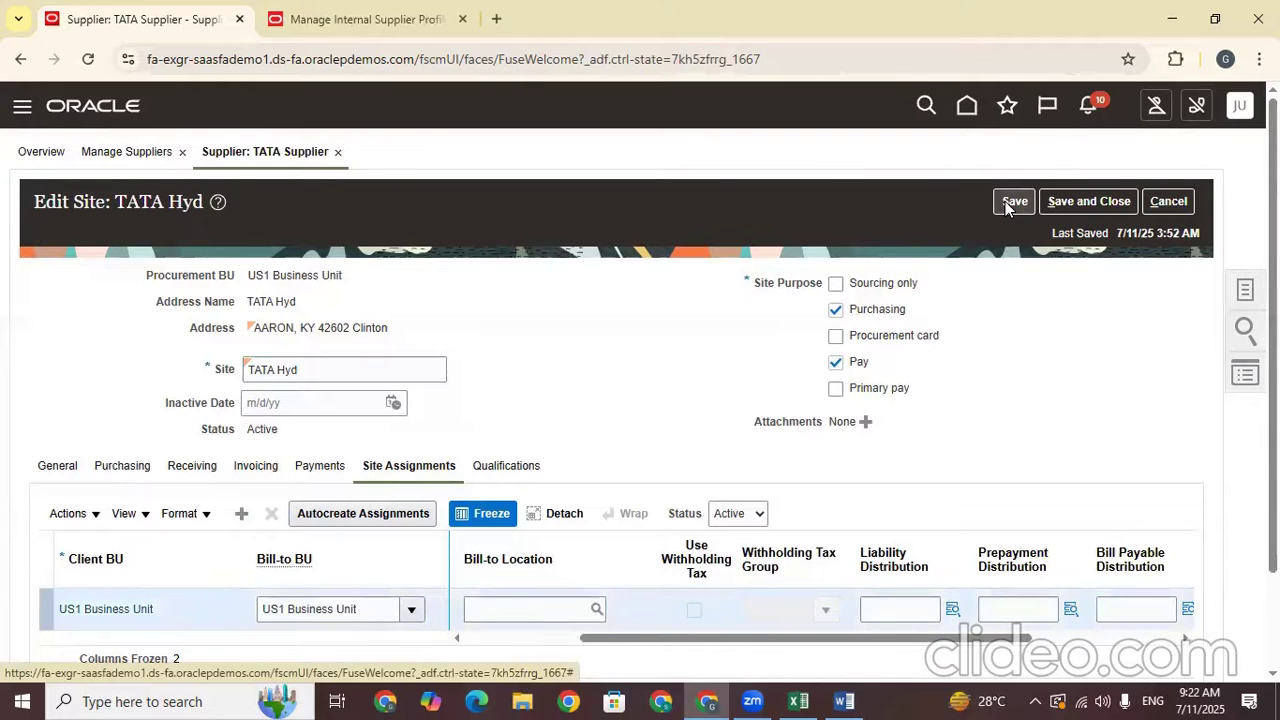
Save and close the TATA Hyd site, then read its missing-contact warning details
left_click(1081, 206)
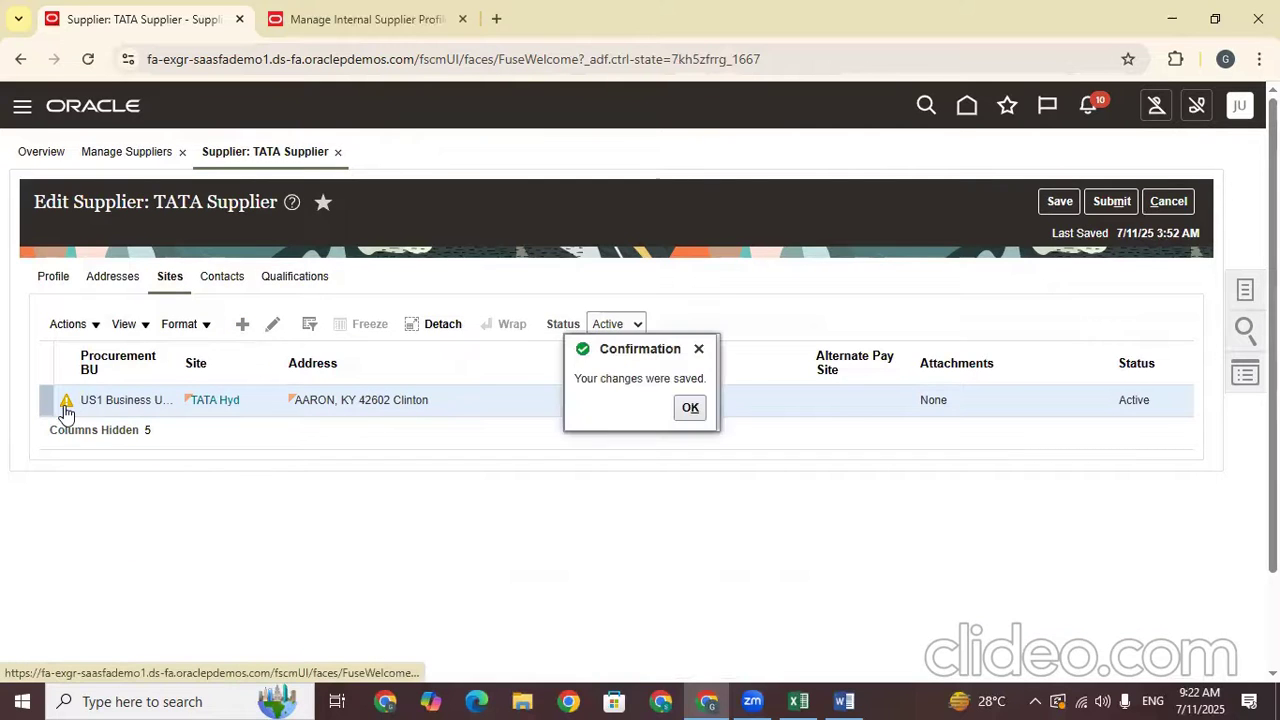
left_click(66, 411)
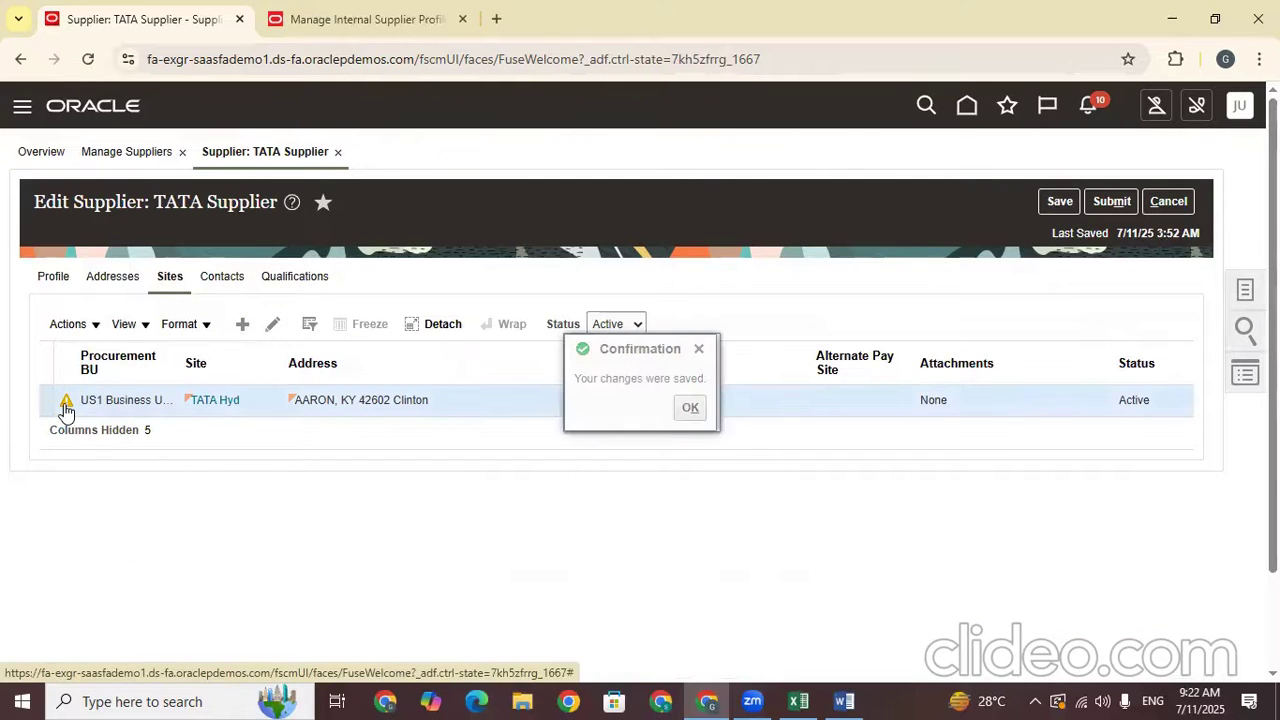
left_click(68, 410)
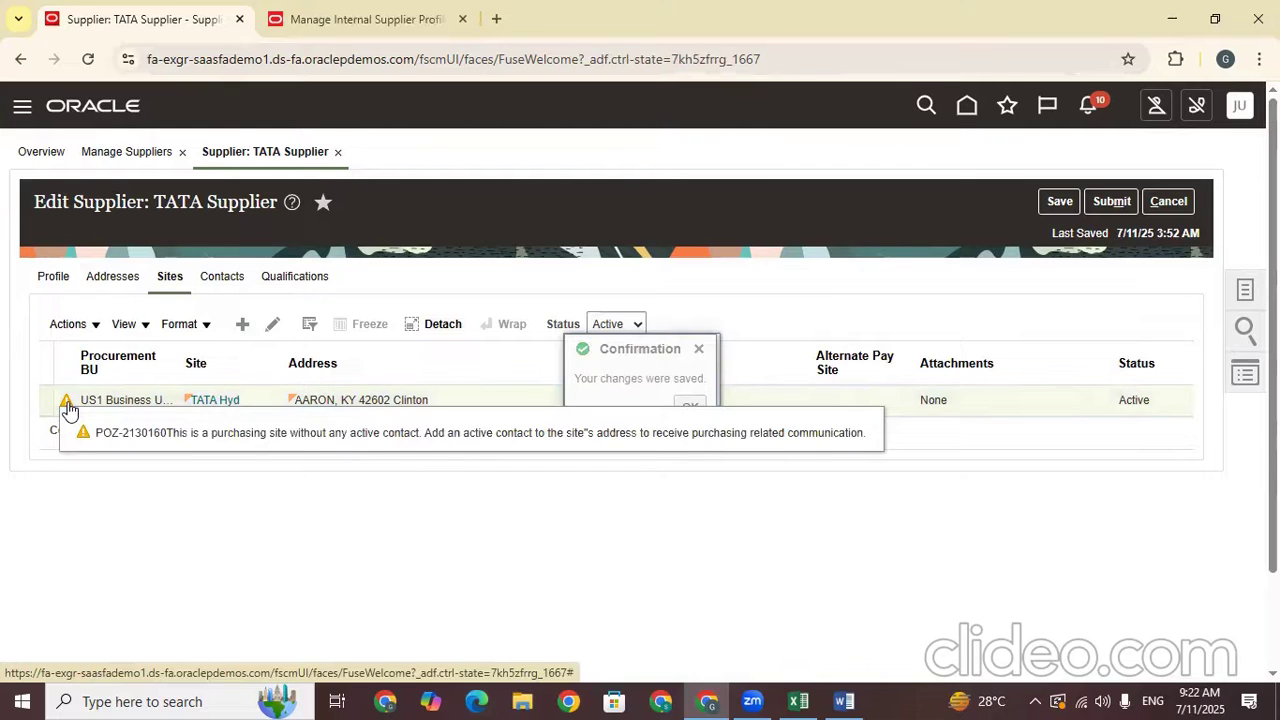
left_click(68, 410)
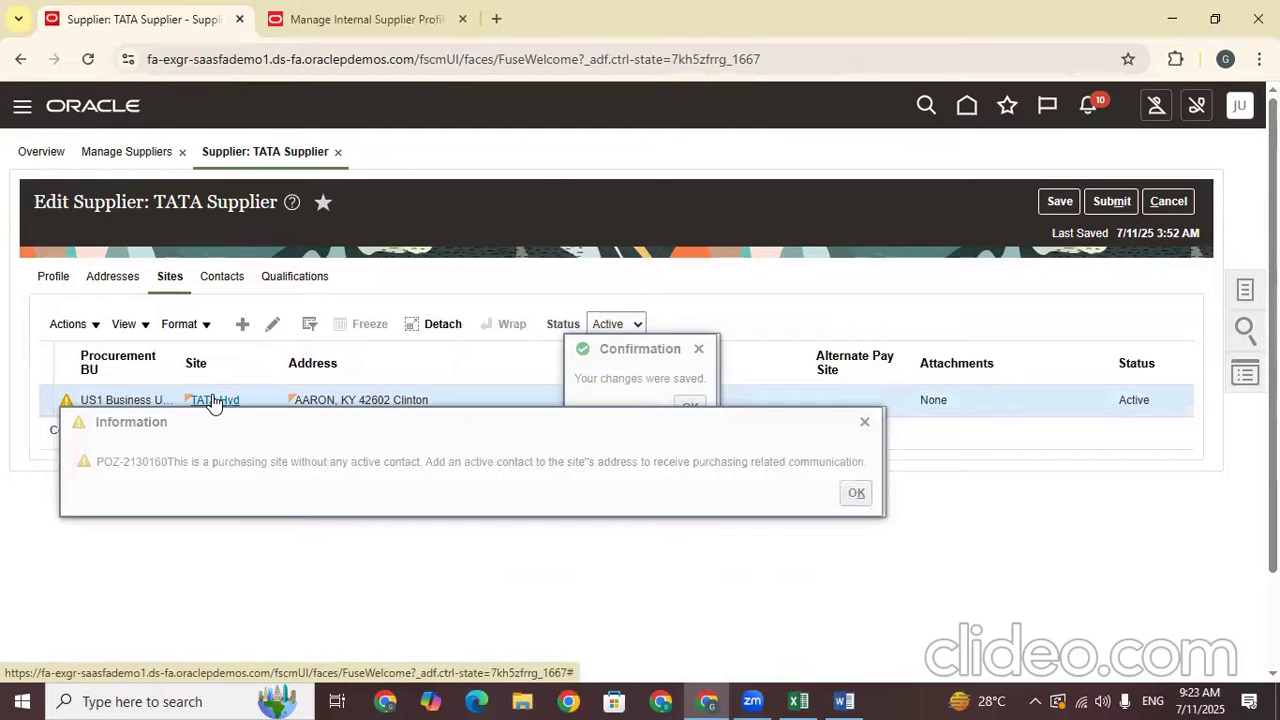
Reopen the TATA Hyd site, save and close it again, and go to the supplier's Contacts
left_click(273, 325)
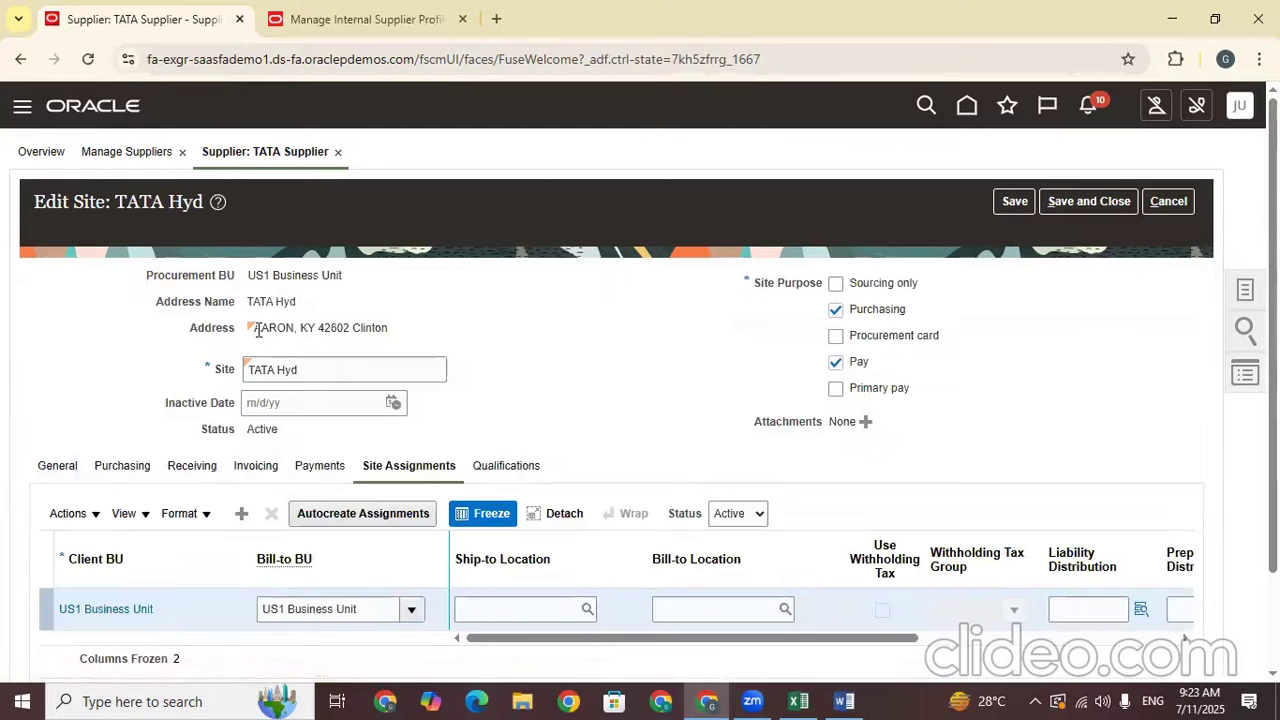
scroll(966, 420, "down", 2)
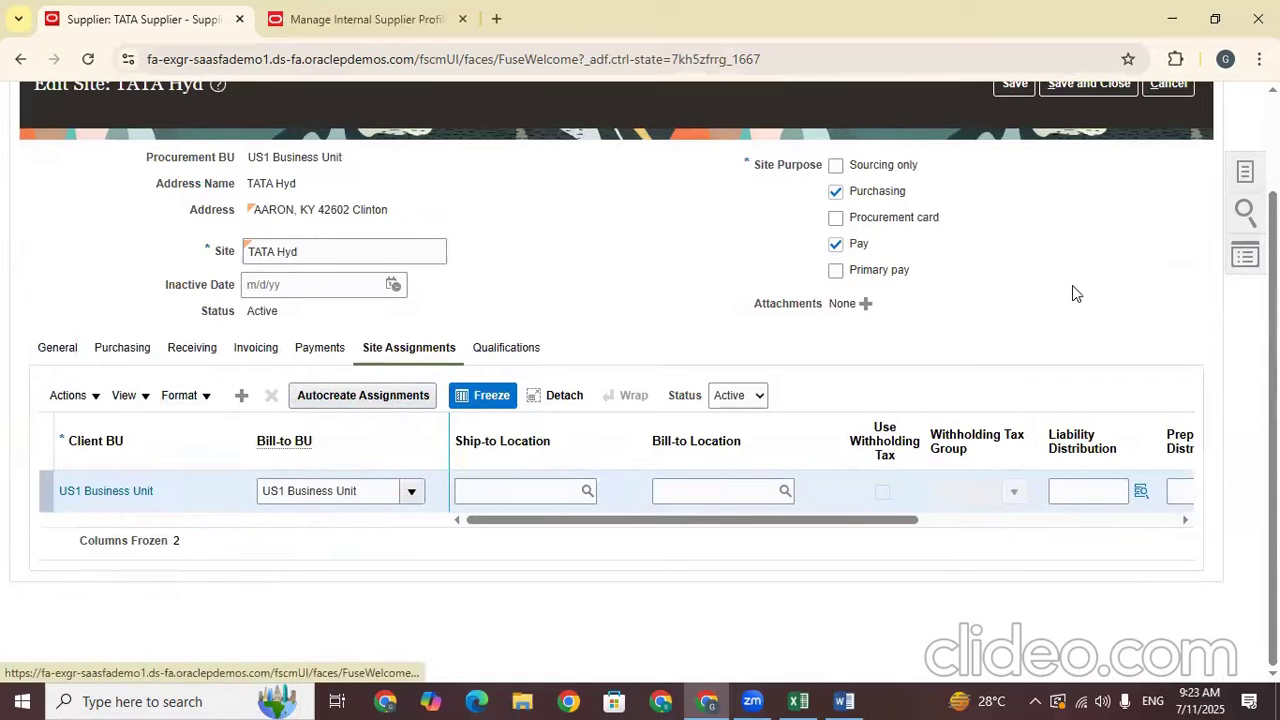
scroll(1065, 270, "up", 2)
left_click(1069, 203)
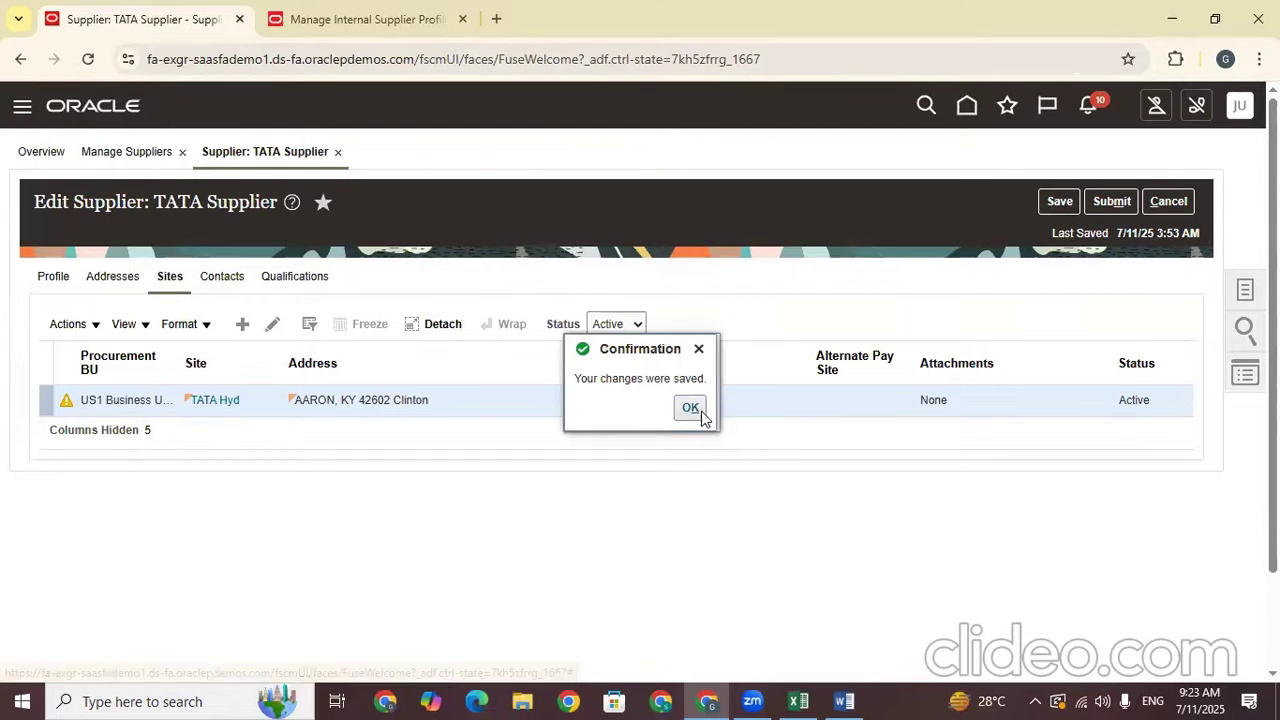
left_click(213, 280)
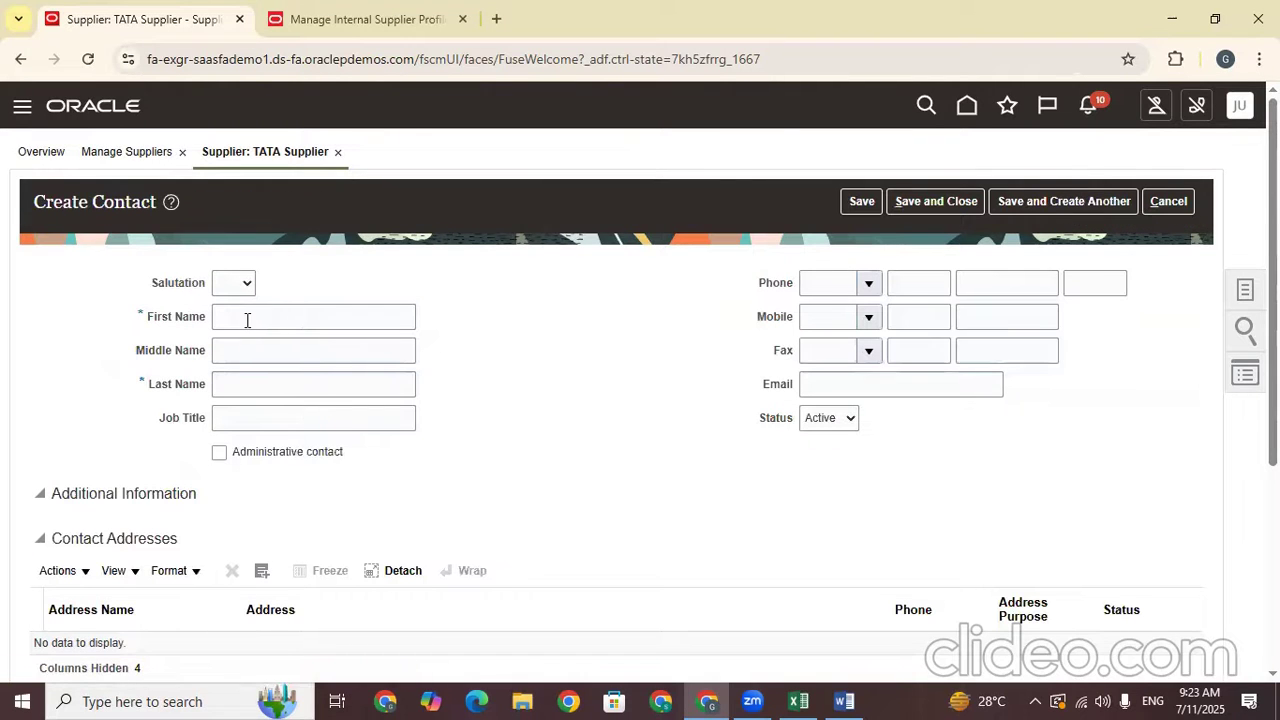
Enter the new contact's first name, last name and e-mail address
left_click(246, 317)
key("Caps_Lock")
type("TATA HYD")
left_click(583, 376)
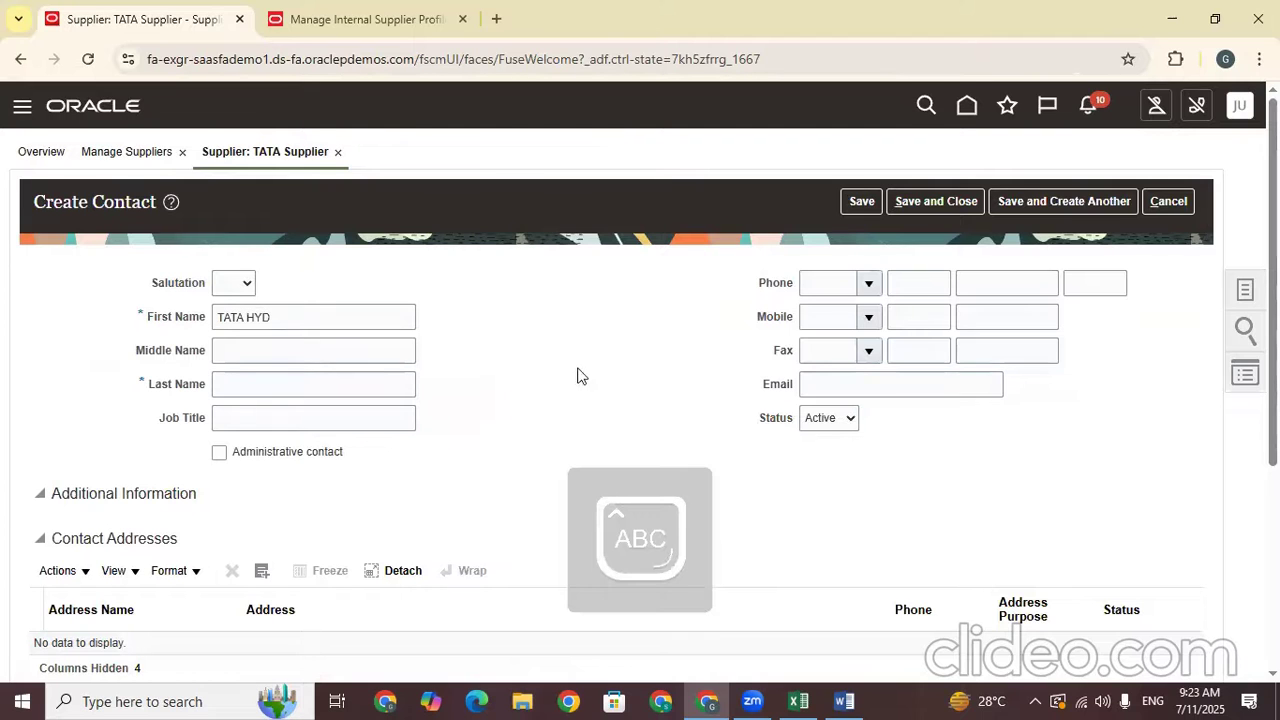
left_click(243, 388)
type("HY")
left_click(523, 451)
left_click(906, 386)
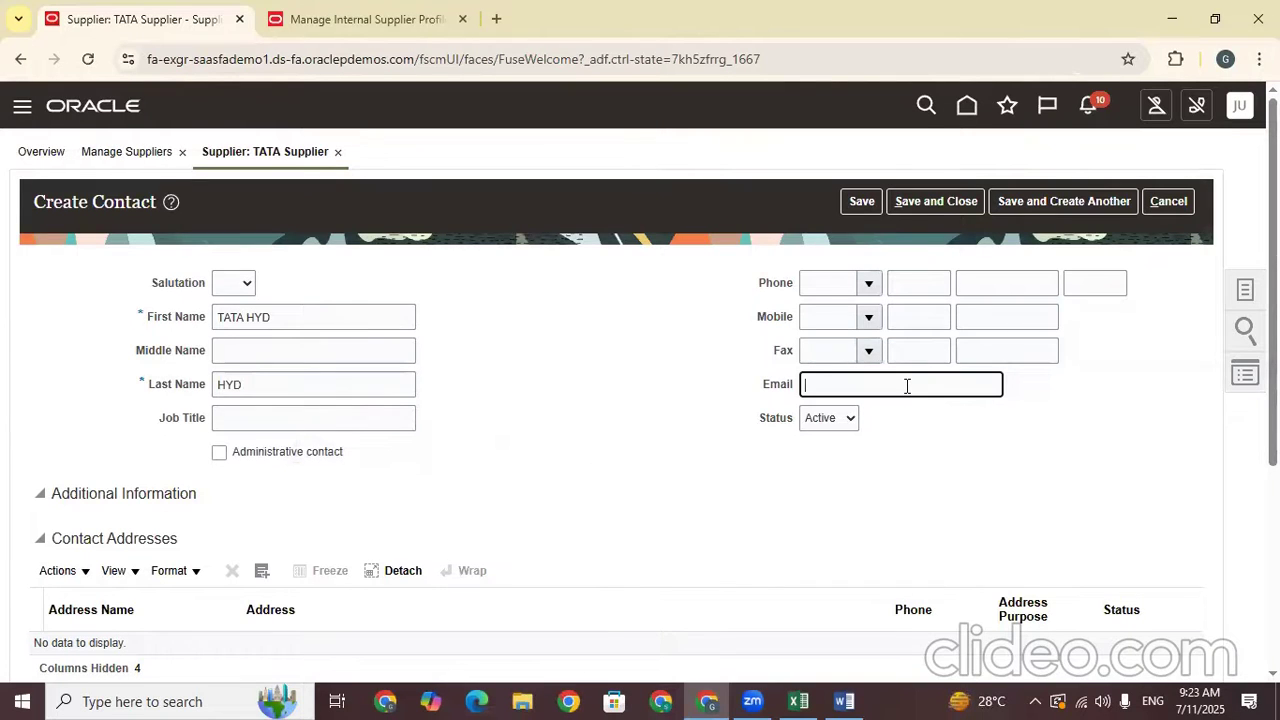
key("Caps_Lock")
left_click(1058, 480)
Attach the TATA Hyd address to the contact
scroll(960, 330, "down", 1)
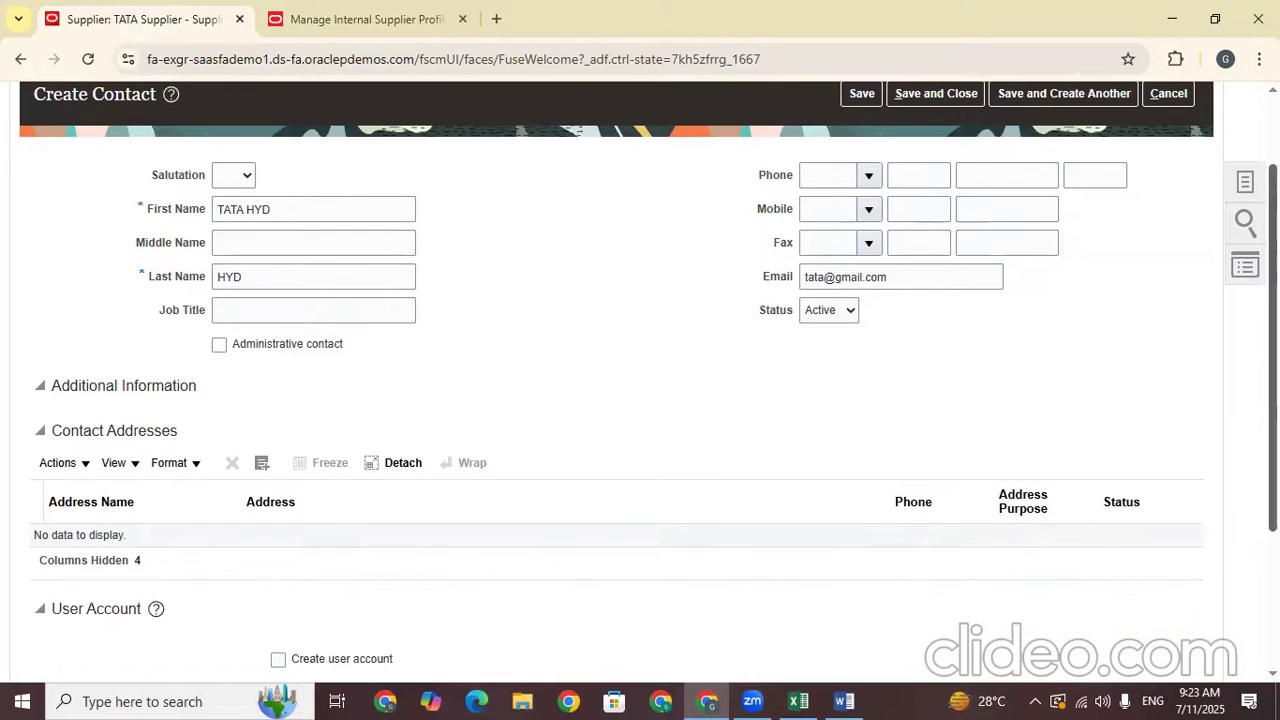
scroll(1200, 224, "down", 1)
left_click(259, 369)
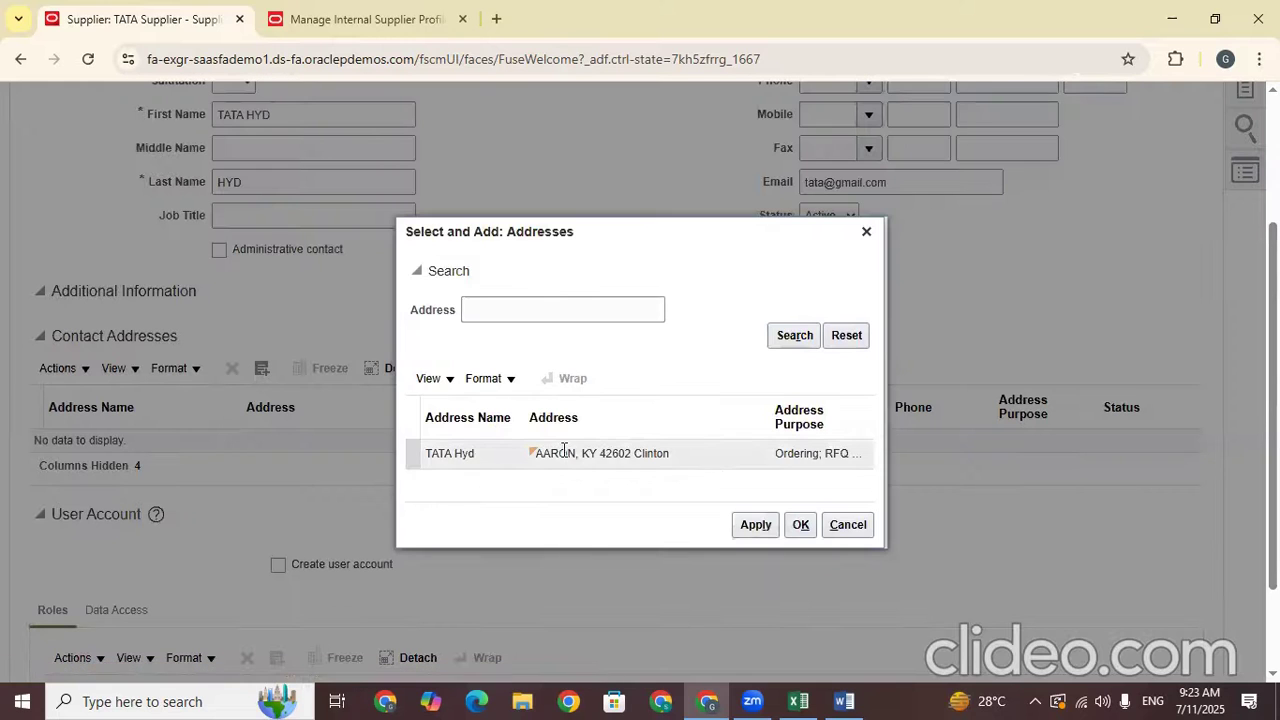
left_click(716, 460)
left_click(757, 525)
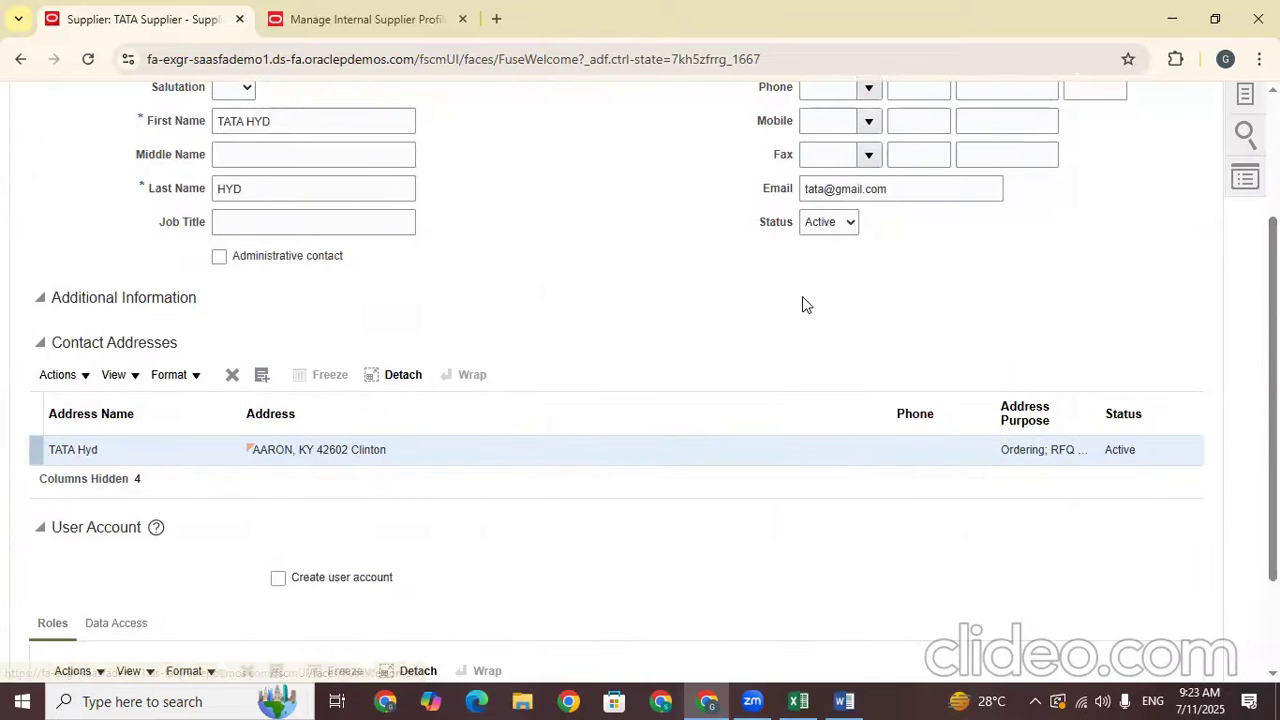
Enable Create user account for the contact
scroll(806, 303, "down", 2)
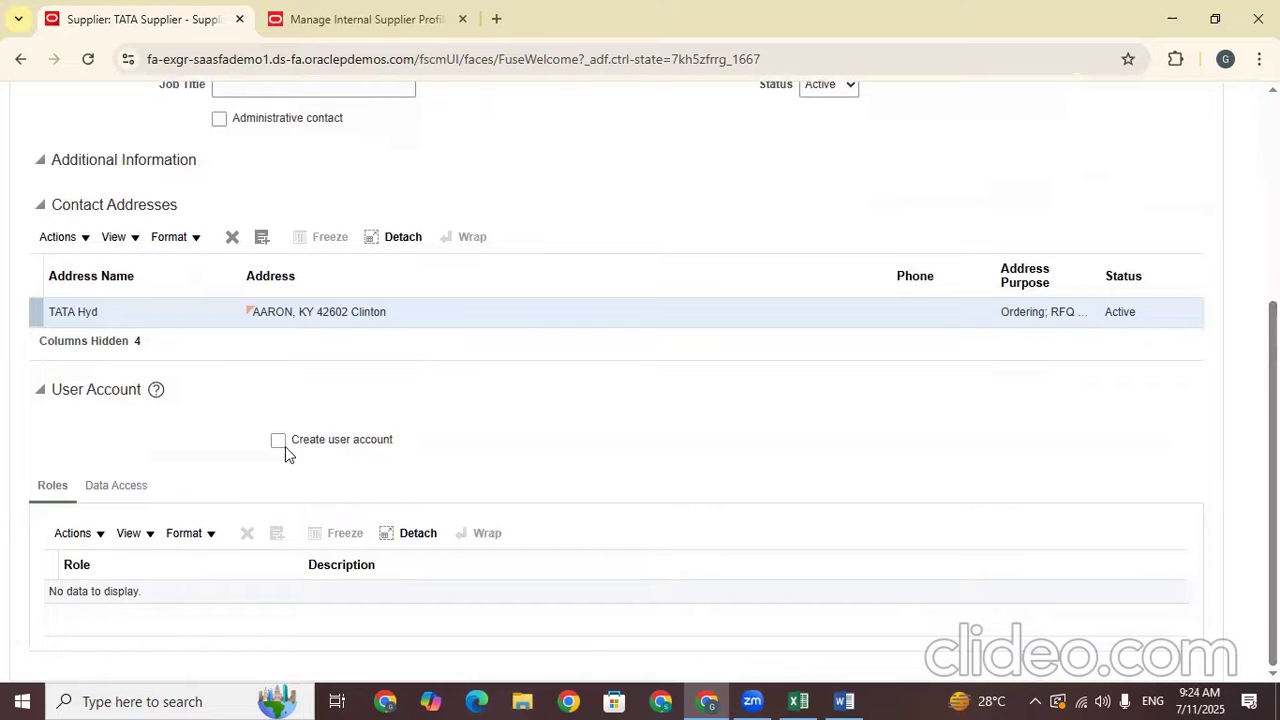
left_click_drag(400, 446, 290, 452)
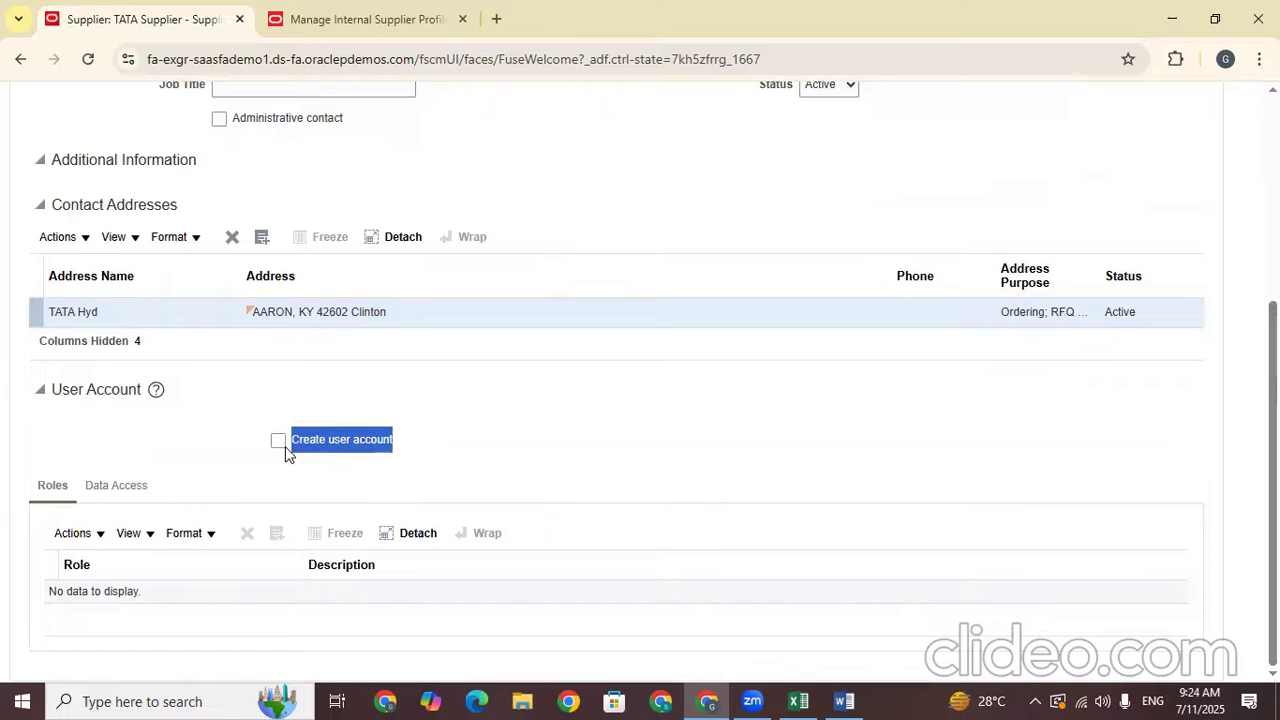
left_click(278, 446)
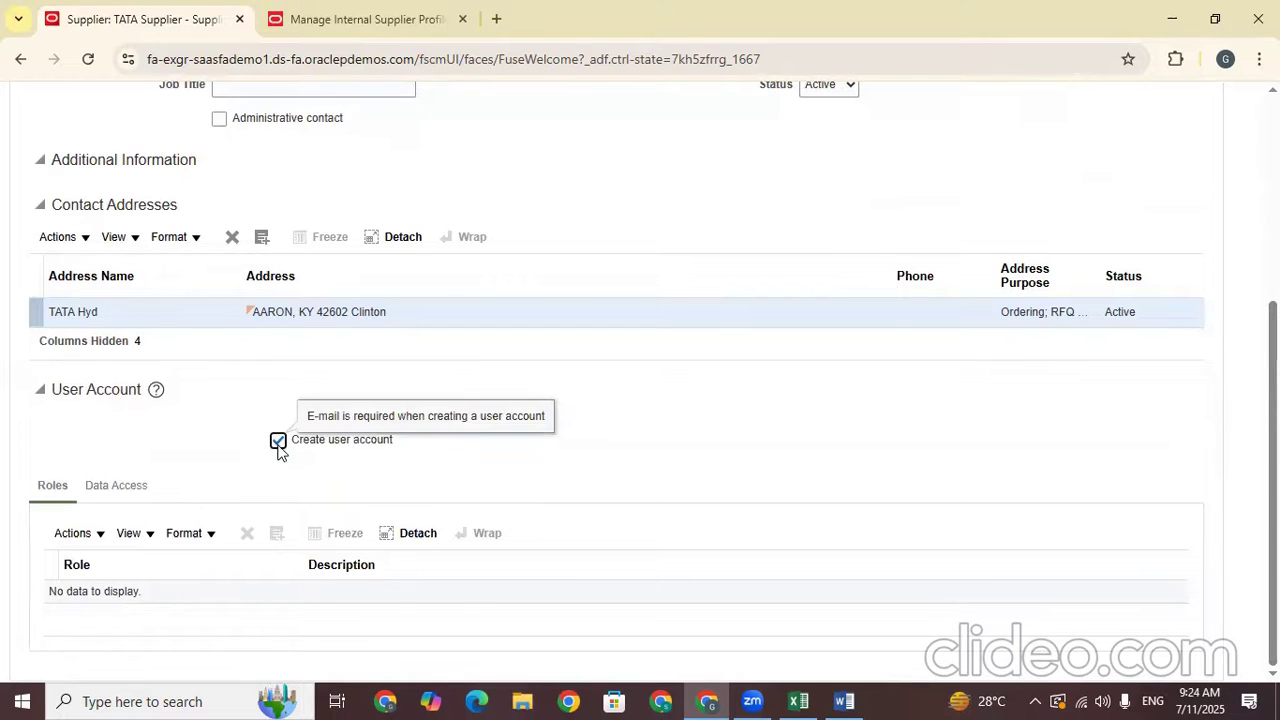
left_click(279, 506)
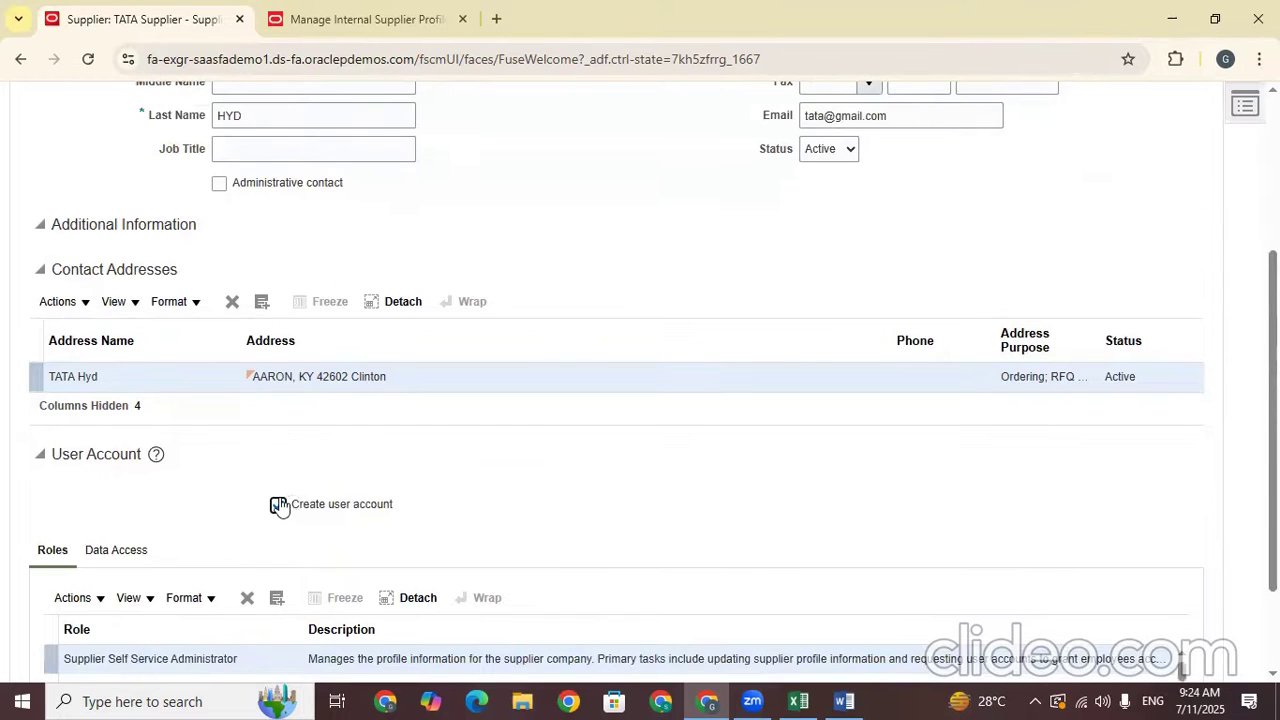
left_click(279, 506)
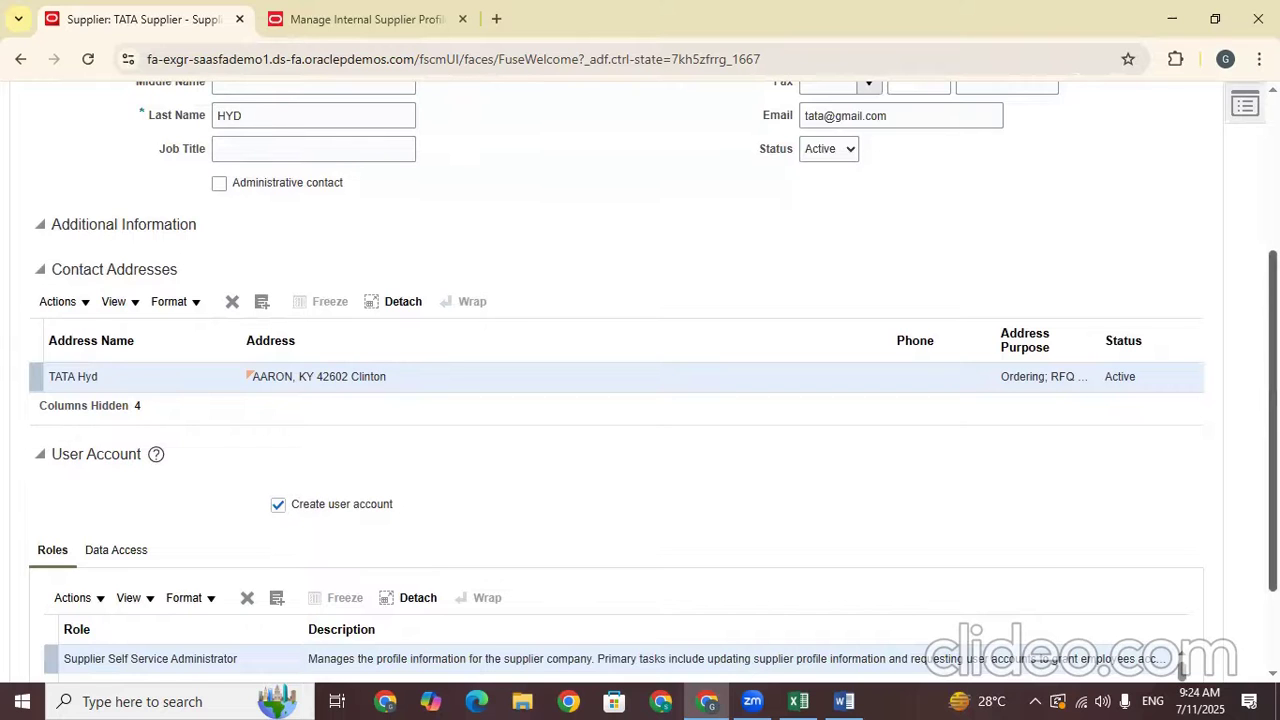
Check that the contact's e-mail address is filled in for the user account
left_click_drag(899, 116, 712, 120)
left_click(1109, 275)
left_click_drag(897, 116, 789, 122)
left_click(1119, 270)
scroll(933, 277, "down", 2)
scroll(933, 277, "up", 4)
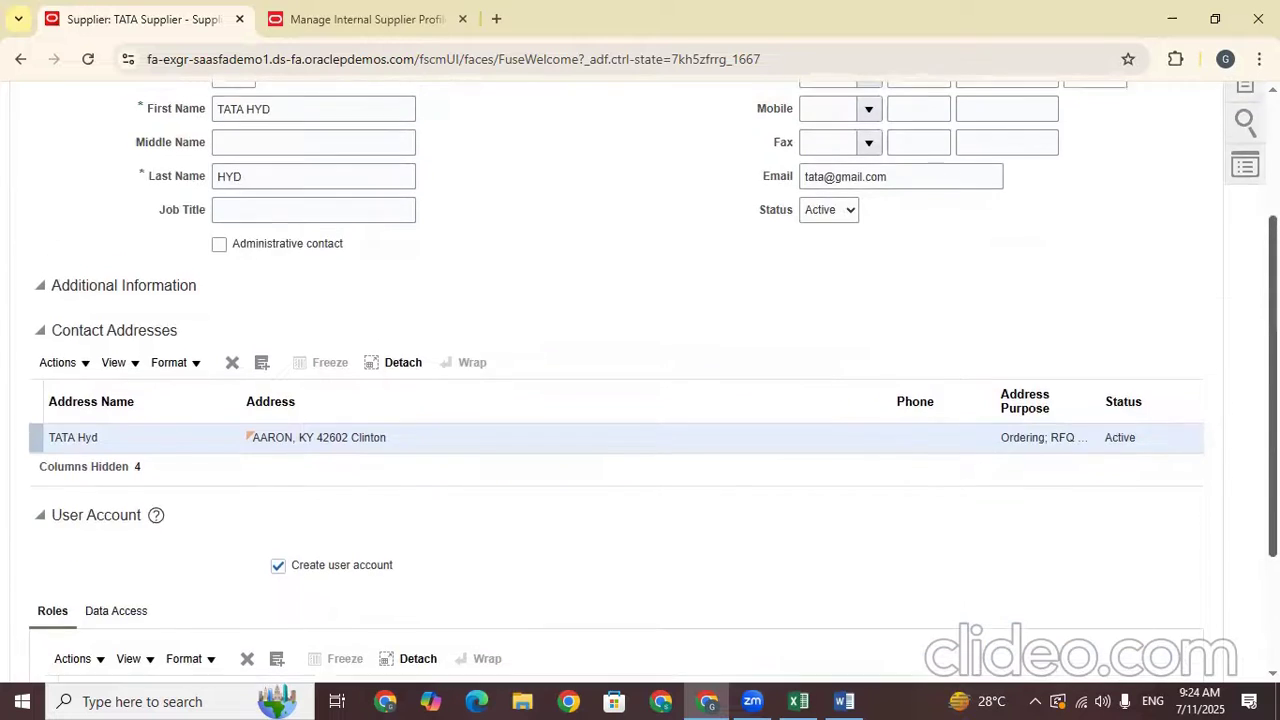
left_click_drag(900, 289, 706, 289)
left_click(997, 326)
left_click_drag(895, 289, 800, 289)
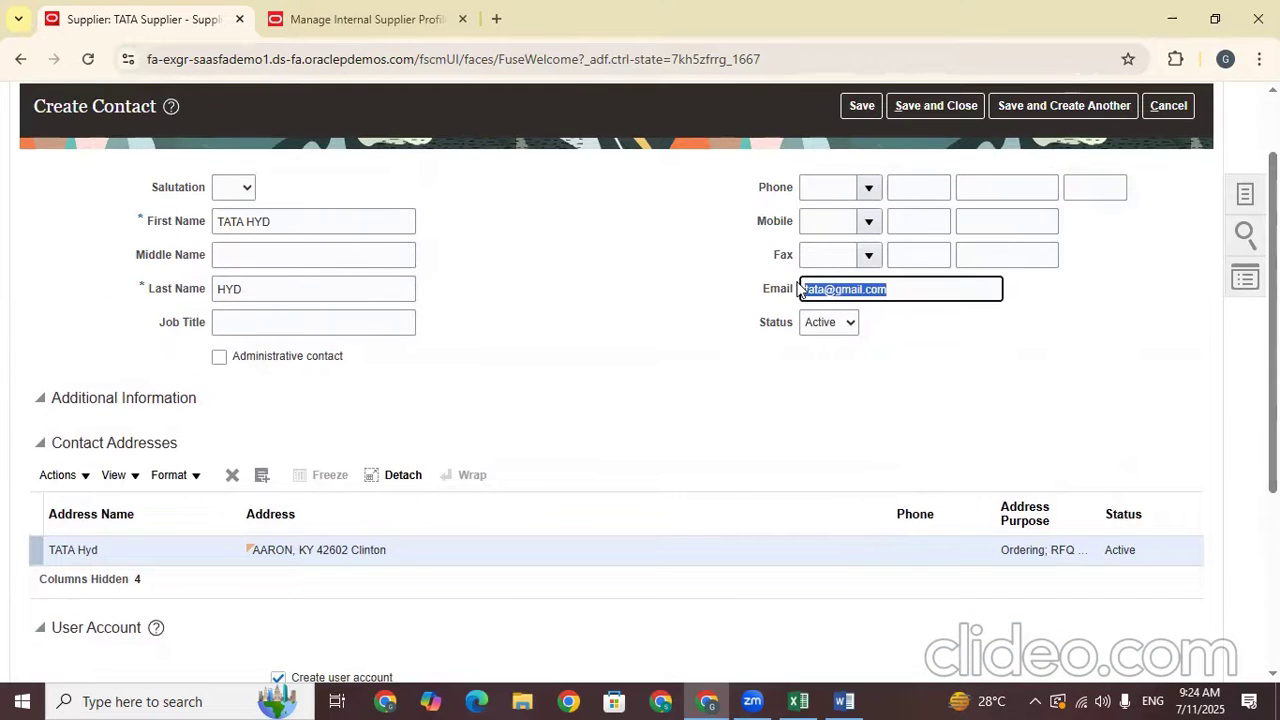
left_click(1063, 360)
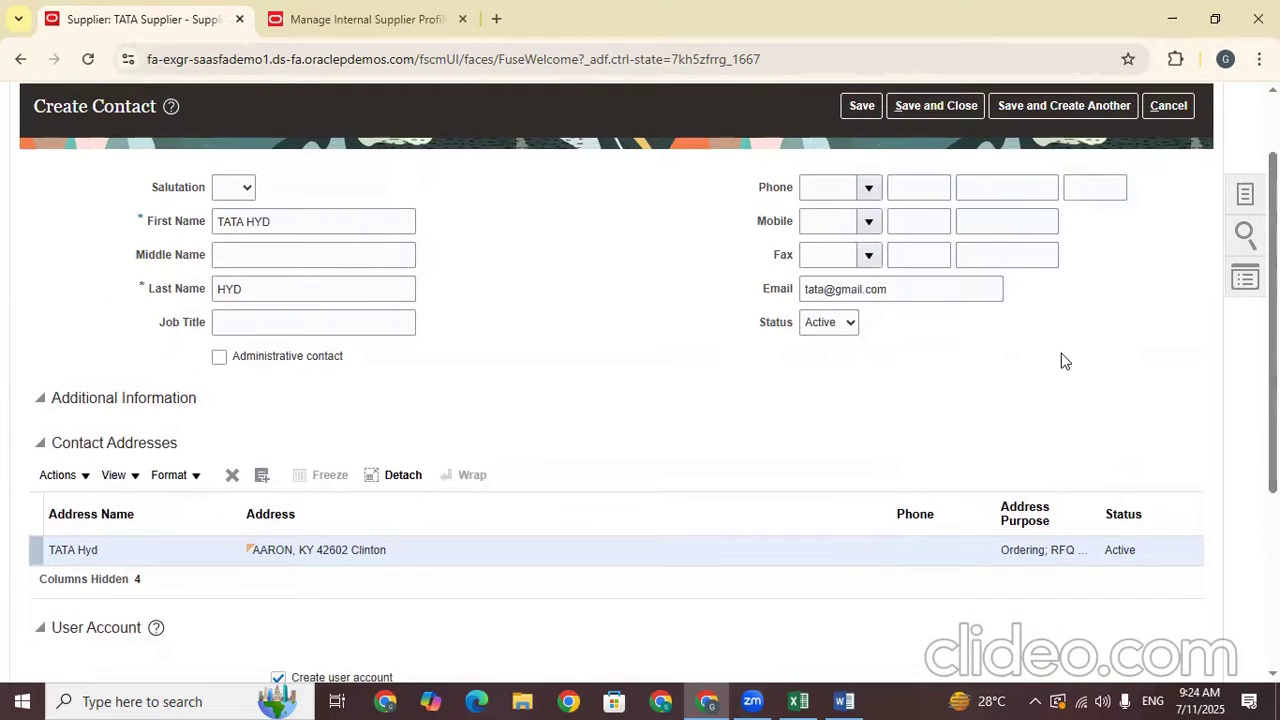
scroll(640, 380, "down", 3)
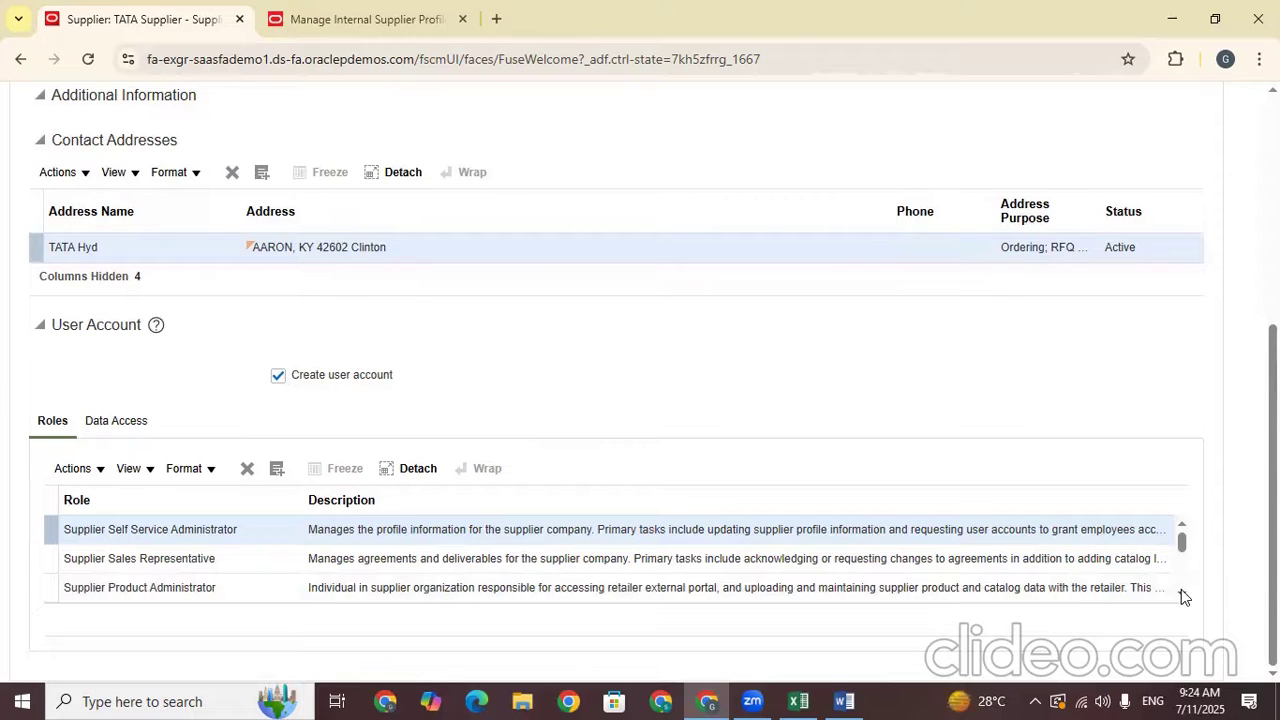
Restore the account's default roles by clearing and re-ticking Create user account
mouse_move(1183, 541)
left_mouse_down()
mouse_move(1184, 575)
mouse_move(1184, 562)
left_mouse_up()
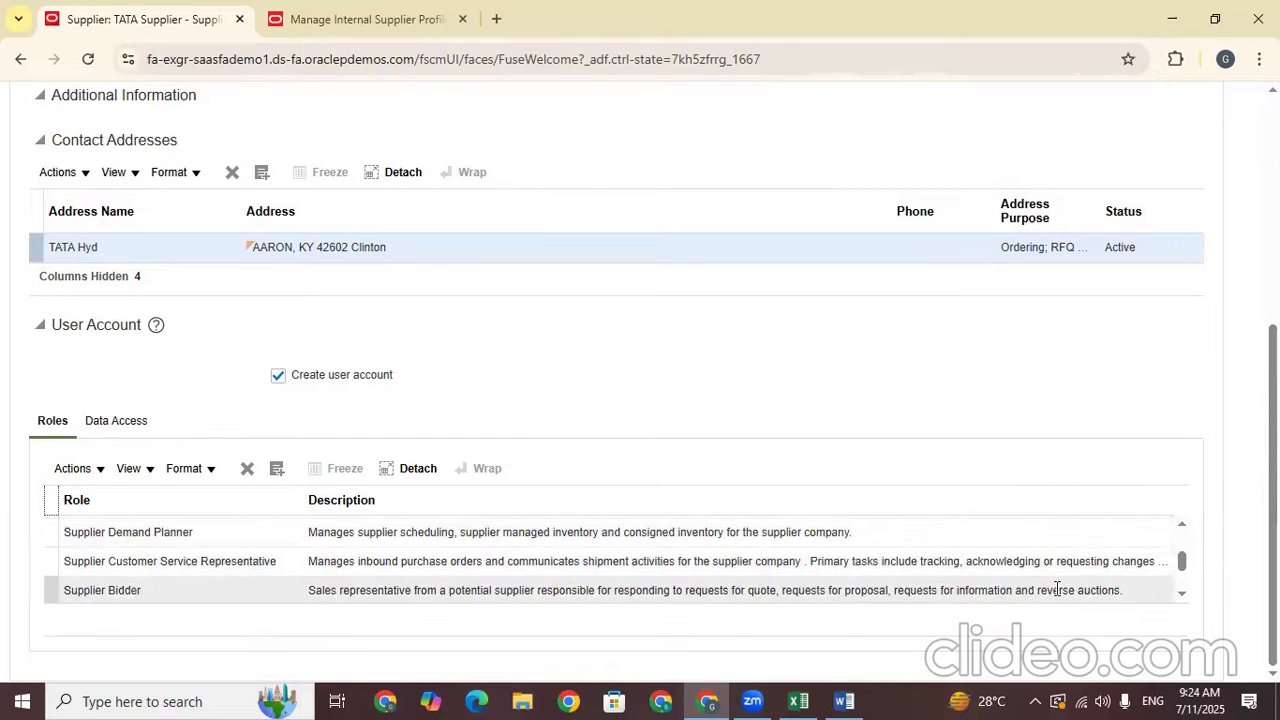
left_click(1182, 593)
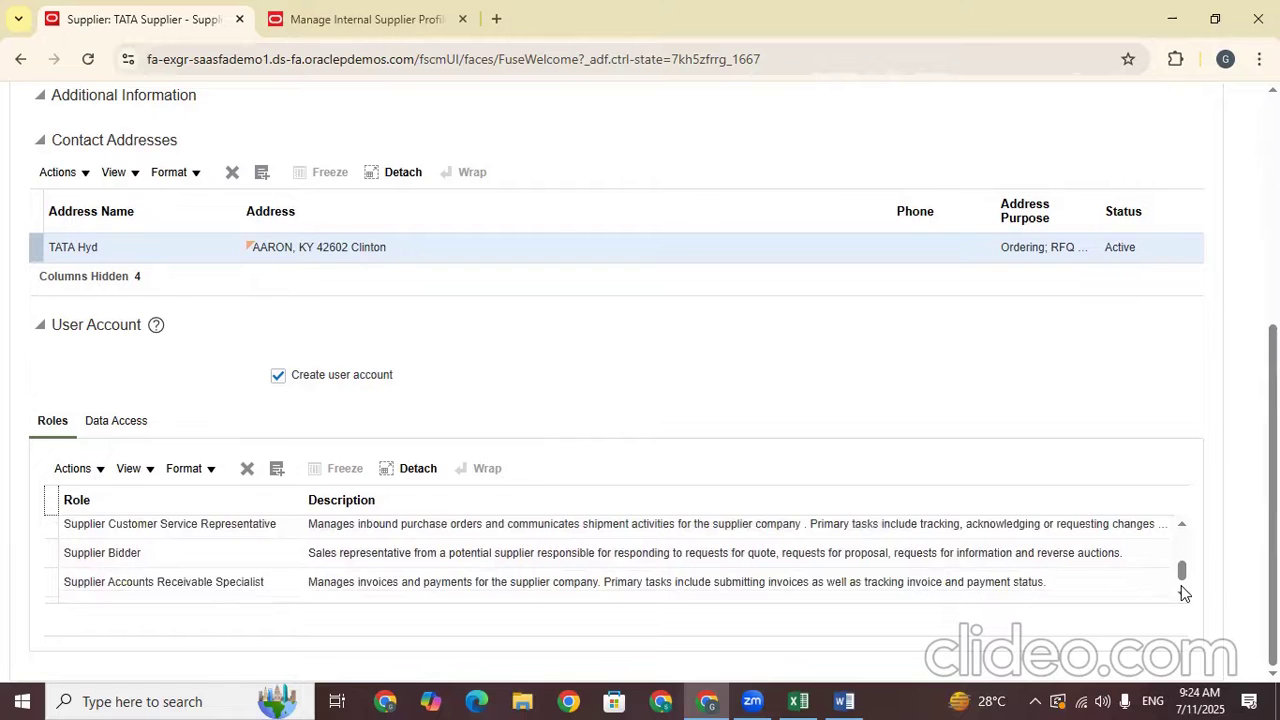
left_click(1182, 593)
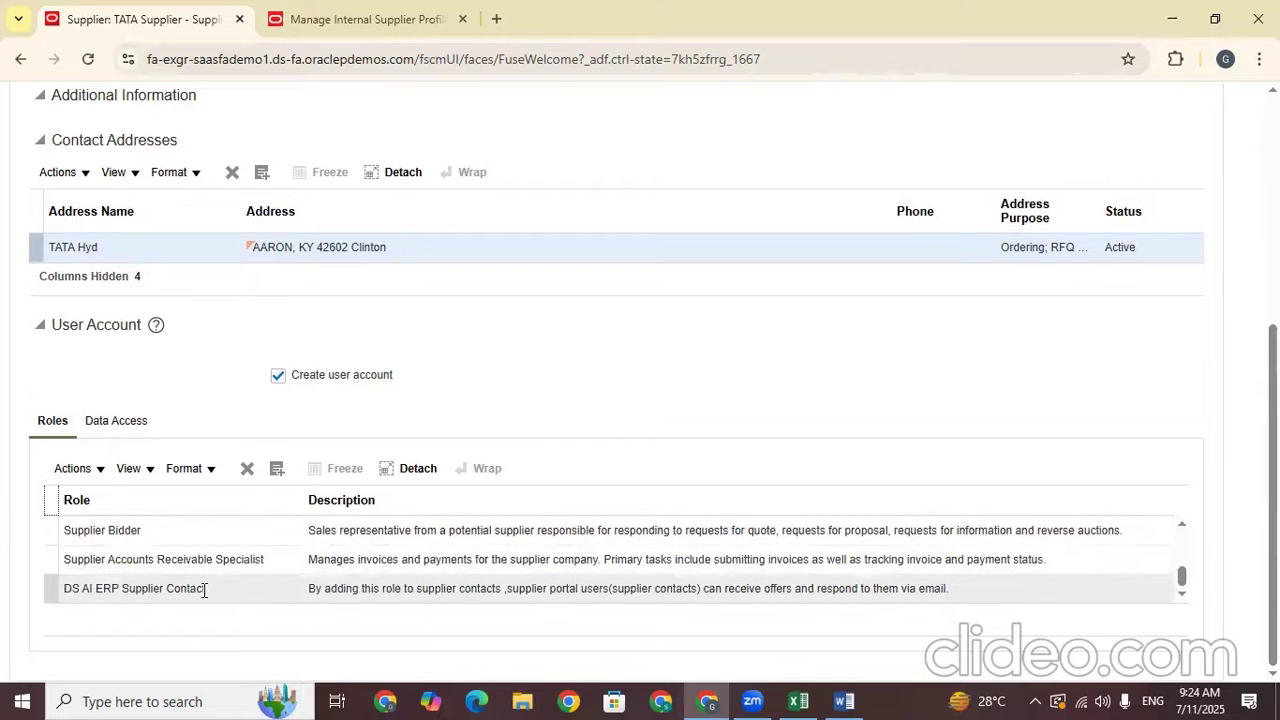
left_click(235, 588)
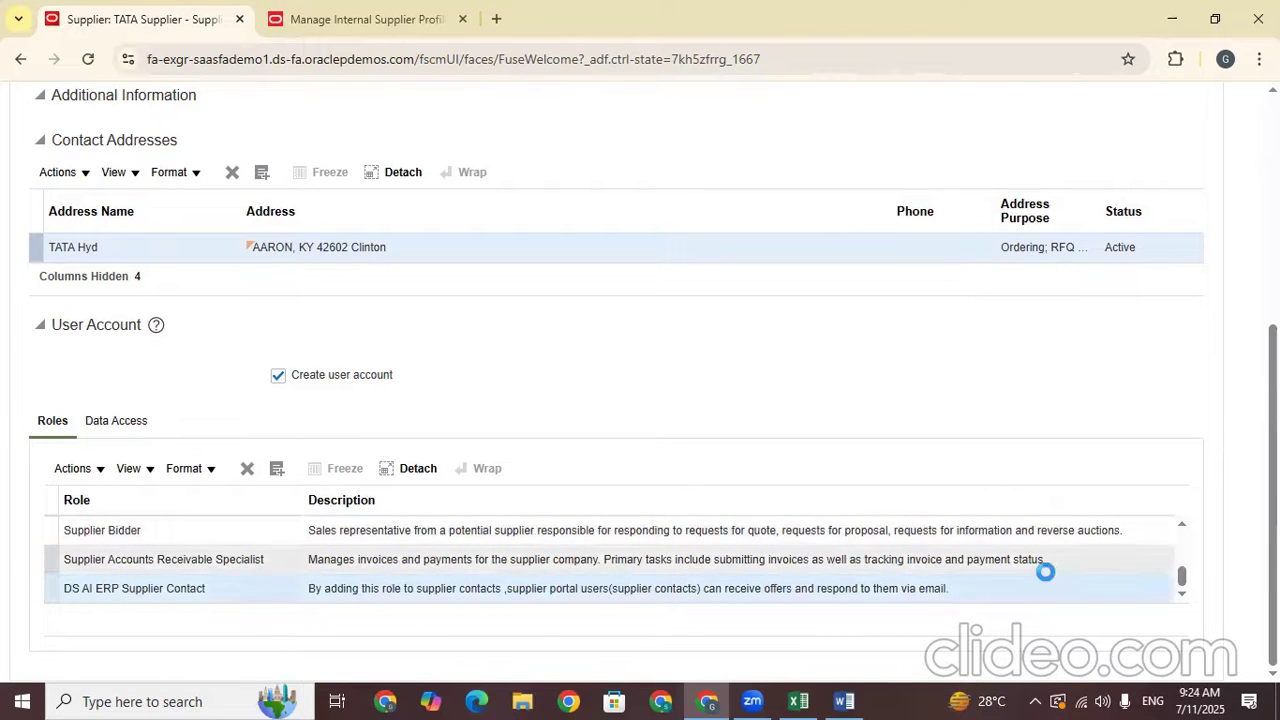
left_click(1182, 594)
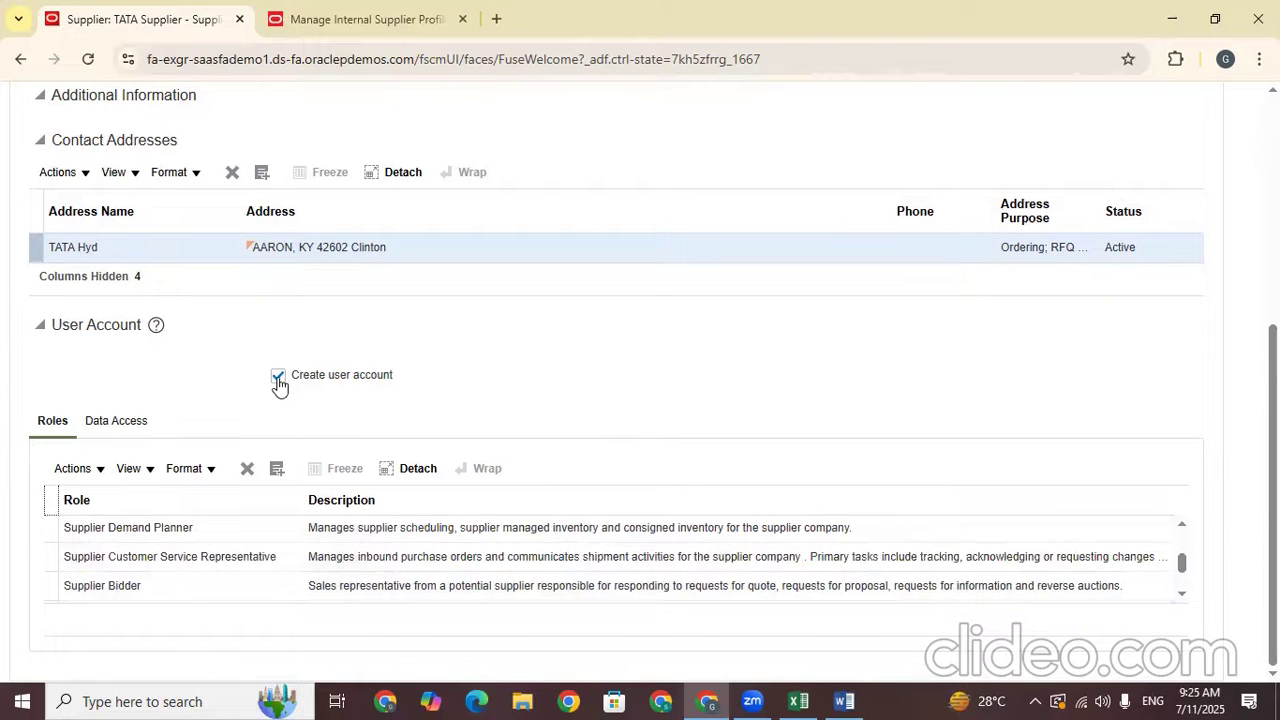
left_click(278, 378)
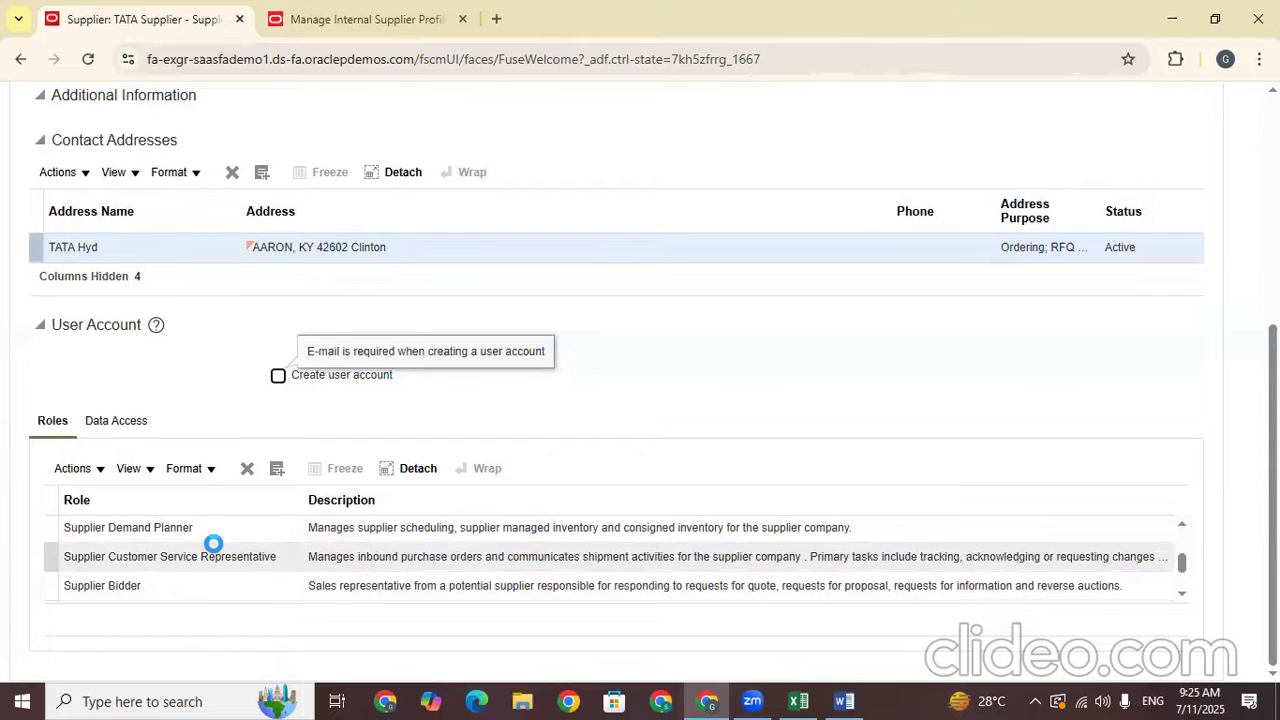
left_click(280, 442)
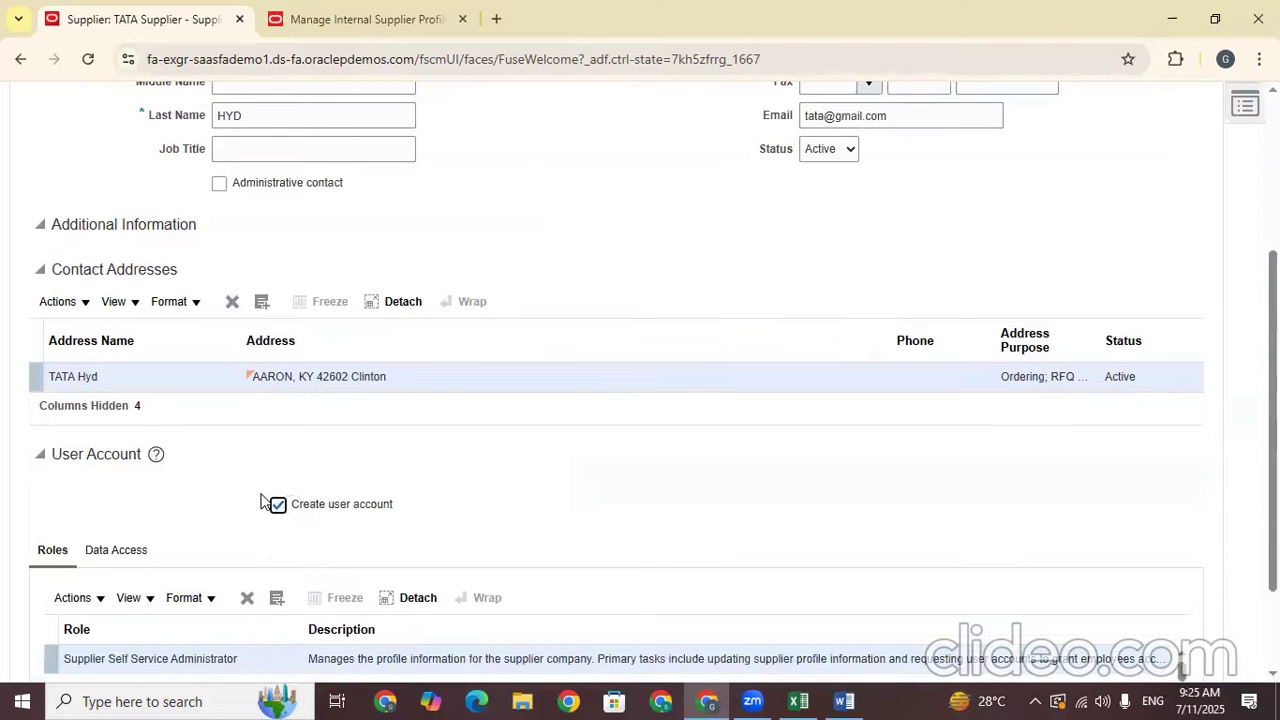
Delete the Supplier Demand Planner role from the user account
scroll(145, 432, "down", 2)
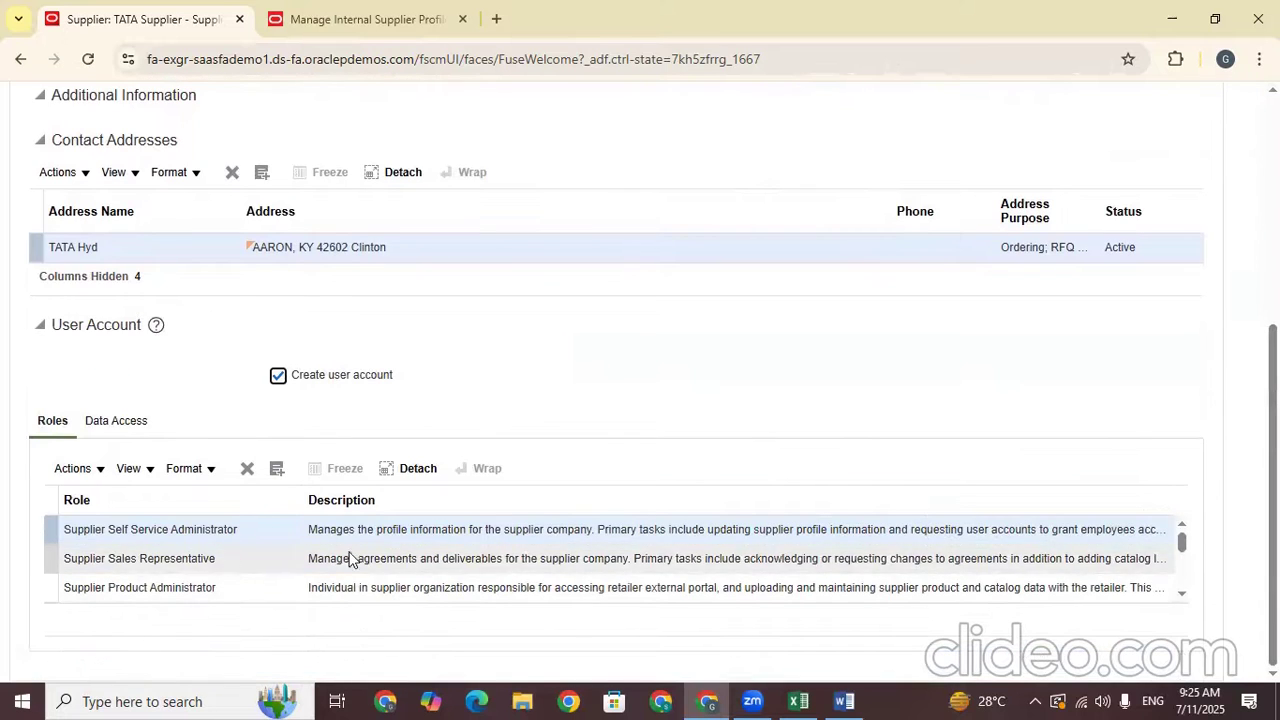
left_click(1182, 592)
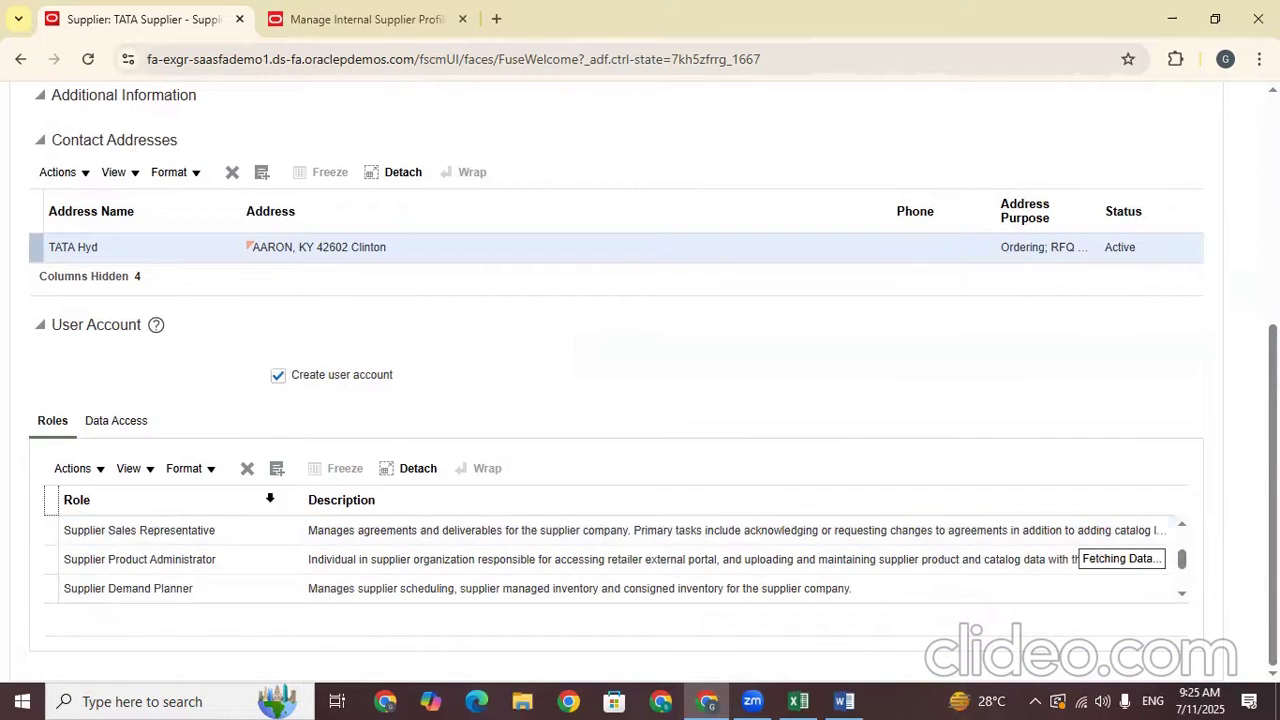
scroll(155, 592, "down", 1)
left_click(244, 546)
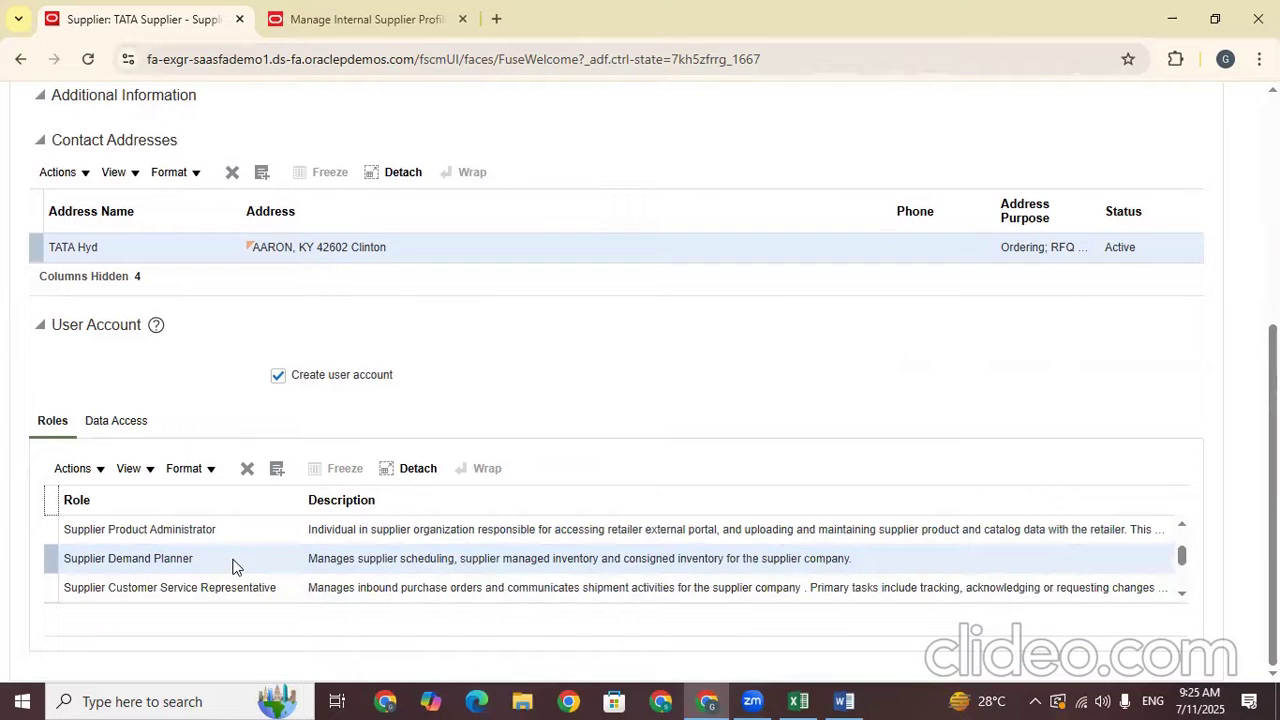
left_click(249, 466)
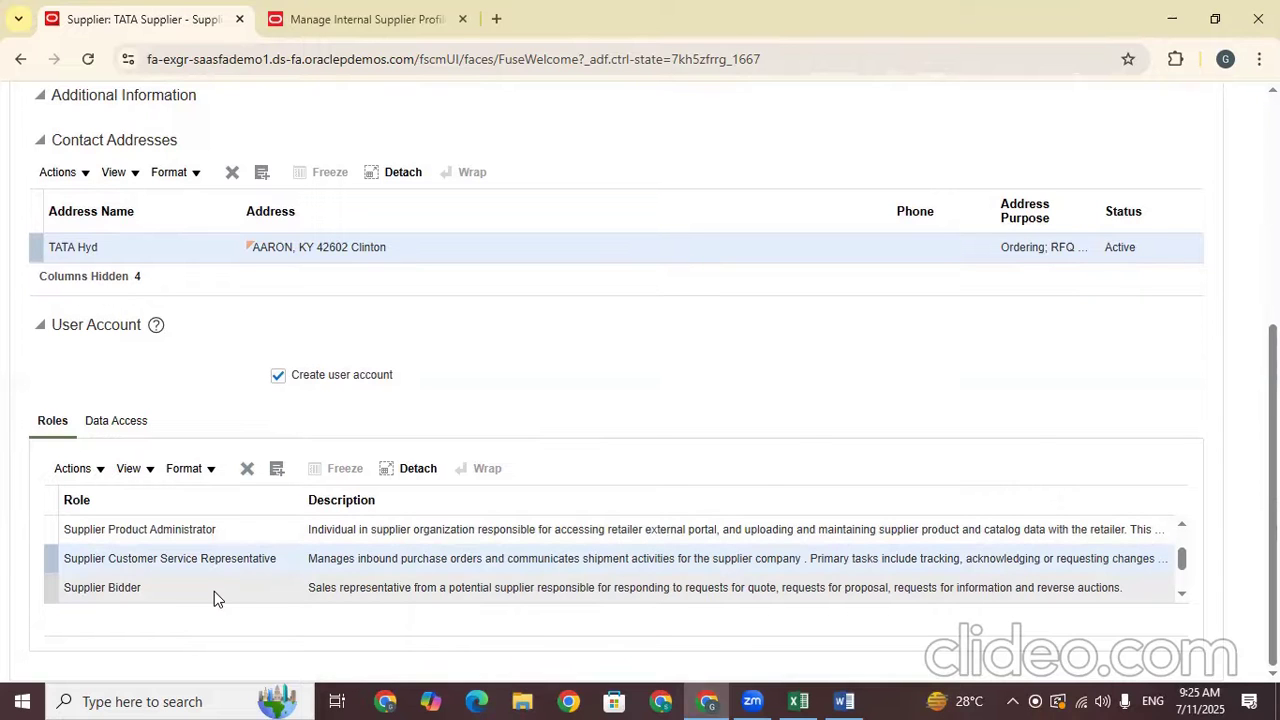
Review the remaining roles, including Supplier Bidder, and bring up the Data Access settings
left_click(214, 591)
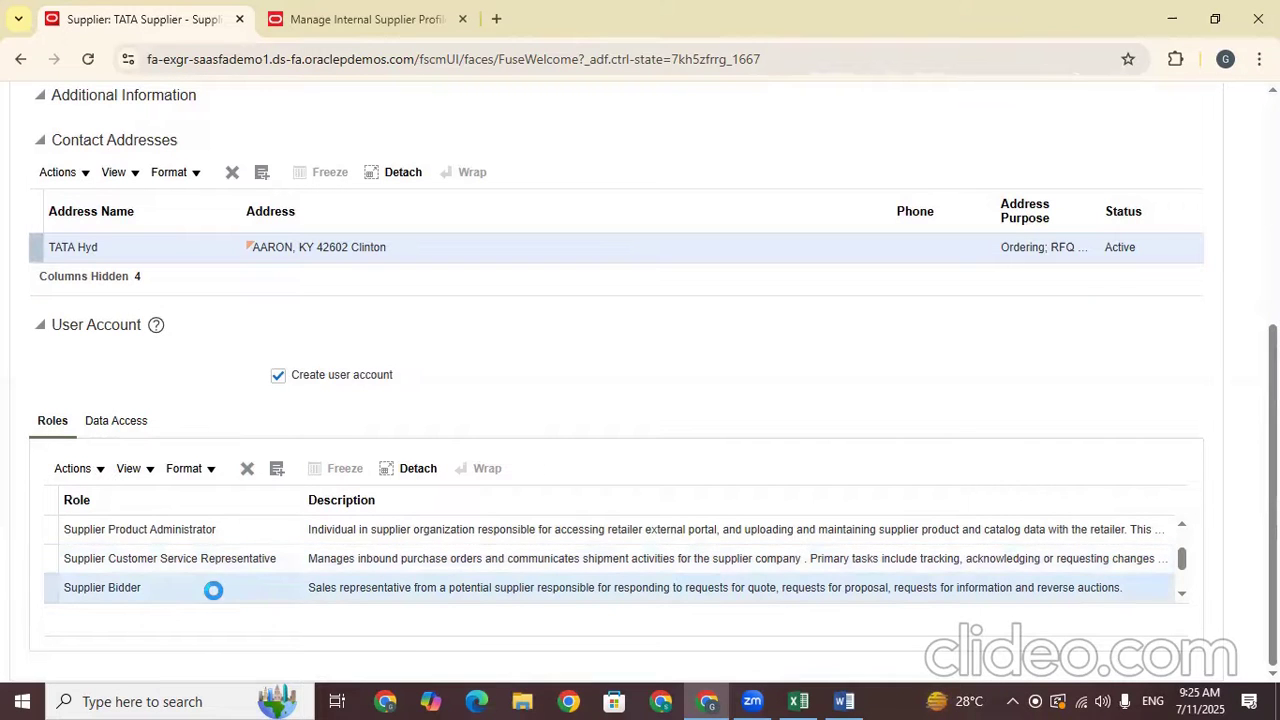
left_click(1183, 594)
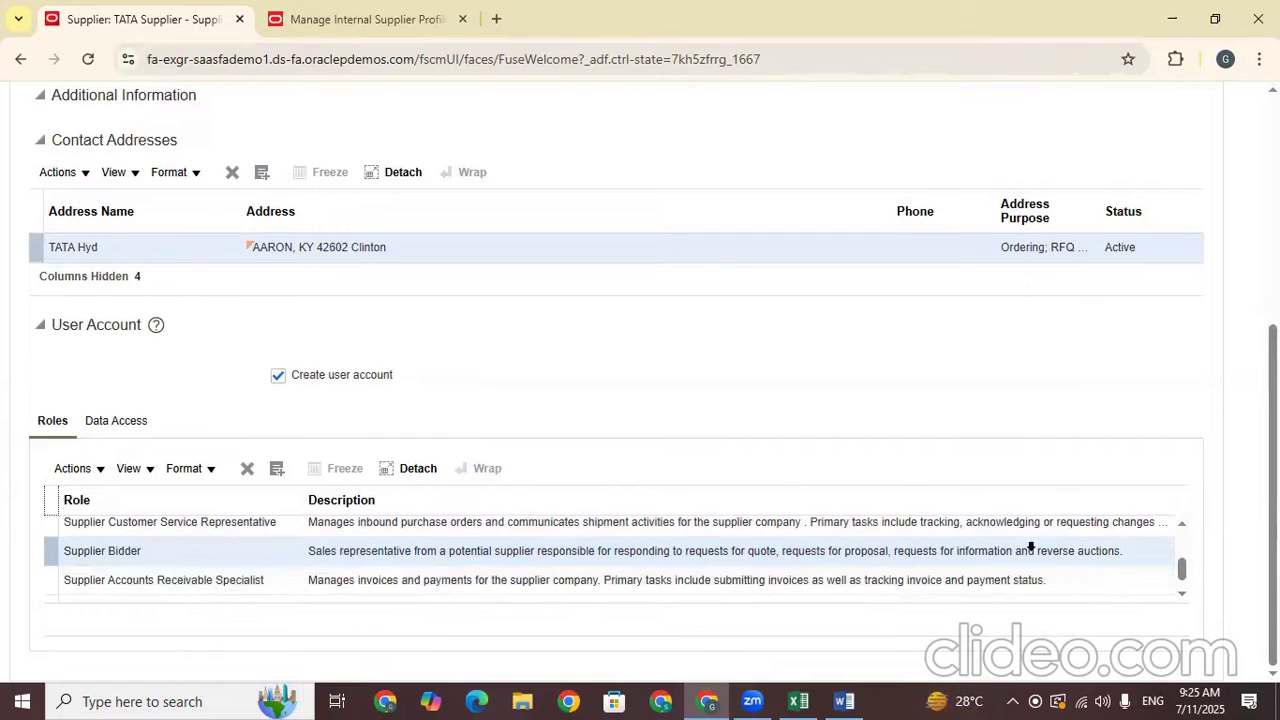
left_click(1182, 589)
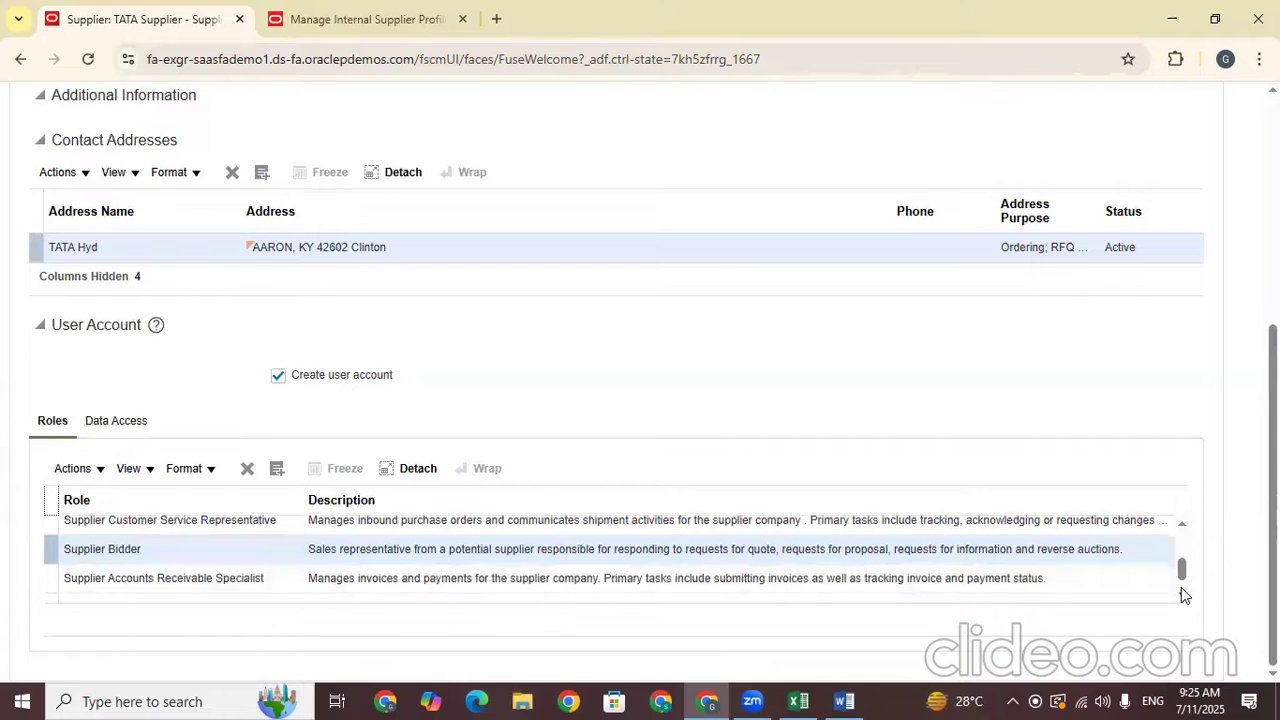
left_click_drag(1181, 573, 1183, 526)
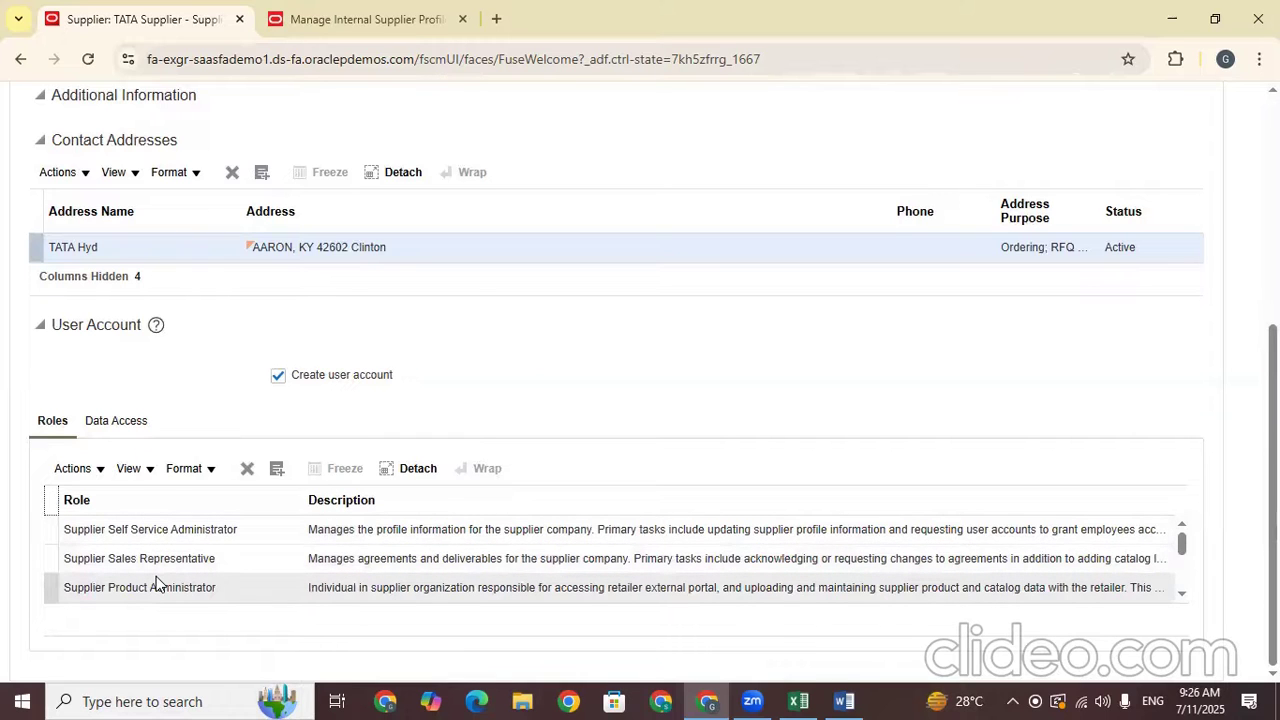
left_click(131, 428)
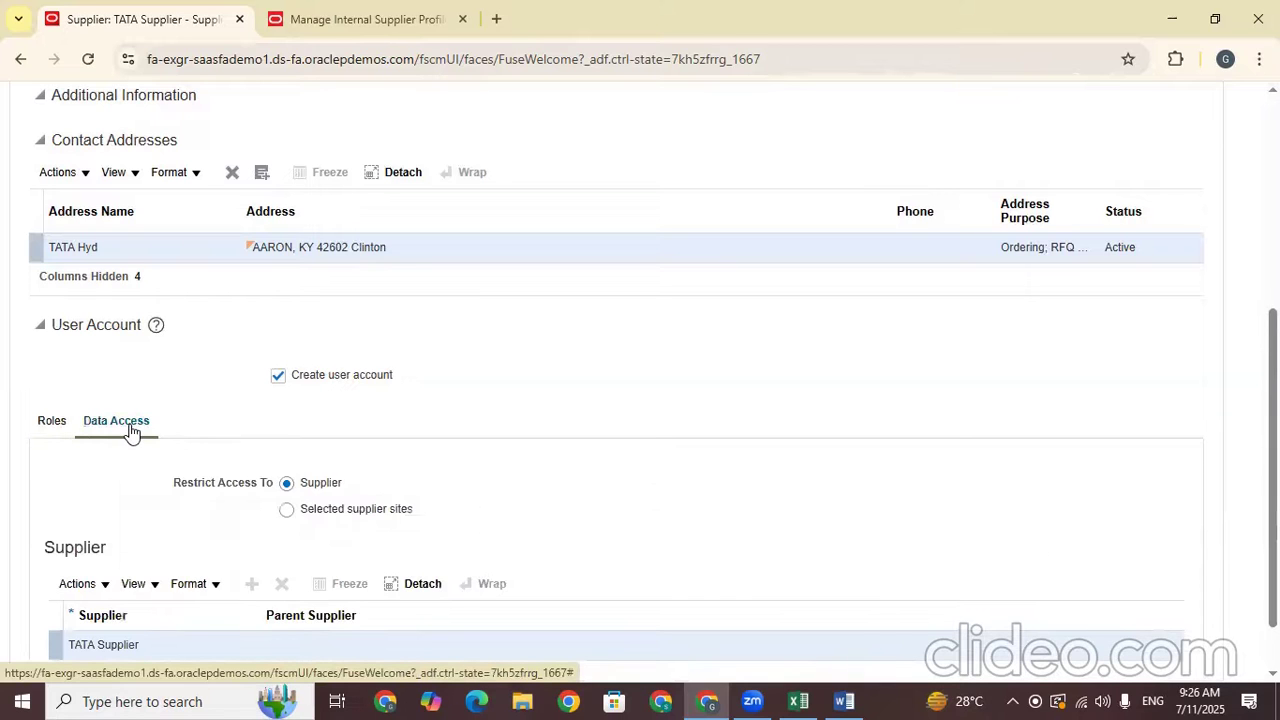
Switch Restrict Access To between Selected supplier sites and Supplier, ending on Supplier
scroll(443, 506, "down", 1)
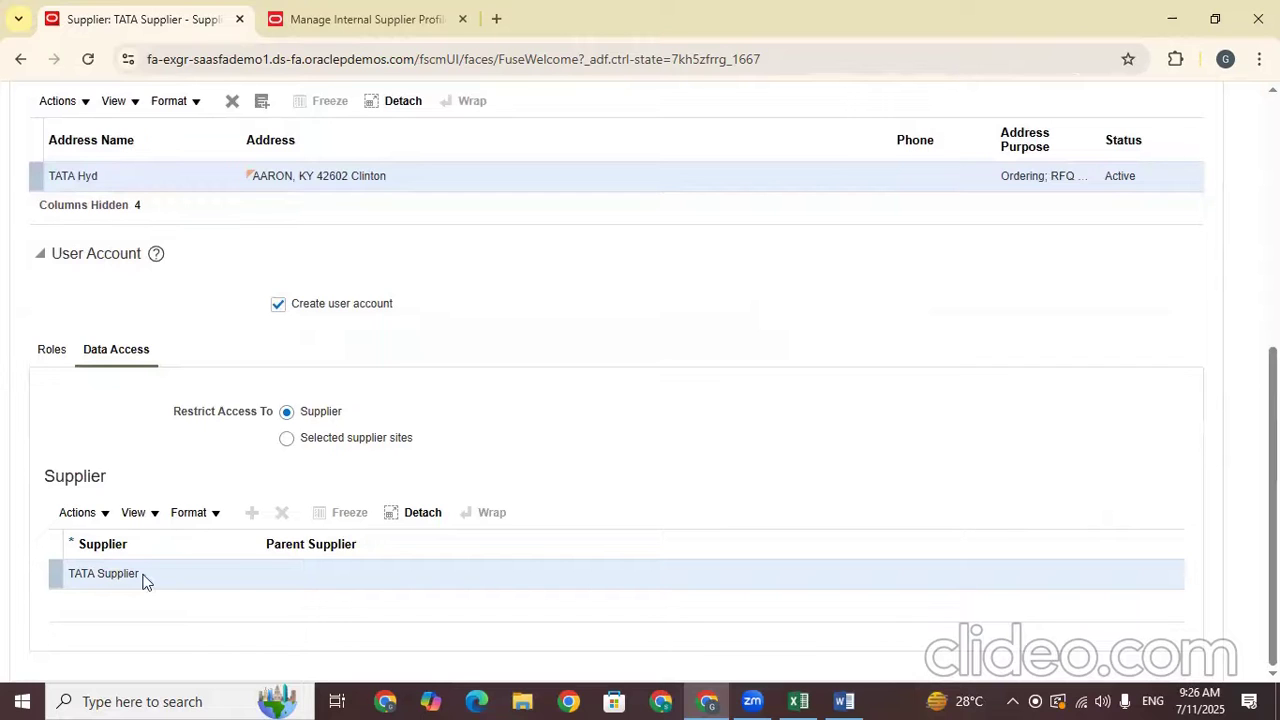
left_click(286, 440)
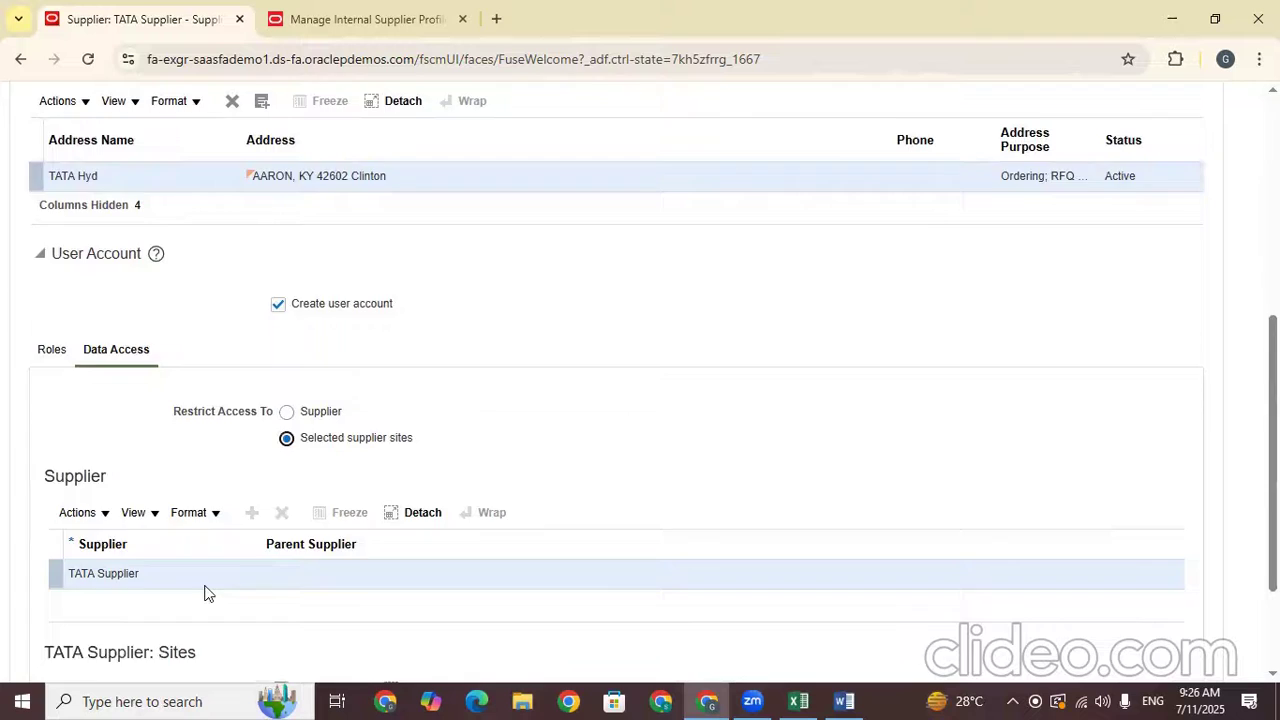
scroll(223, 566, "down", 2)
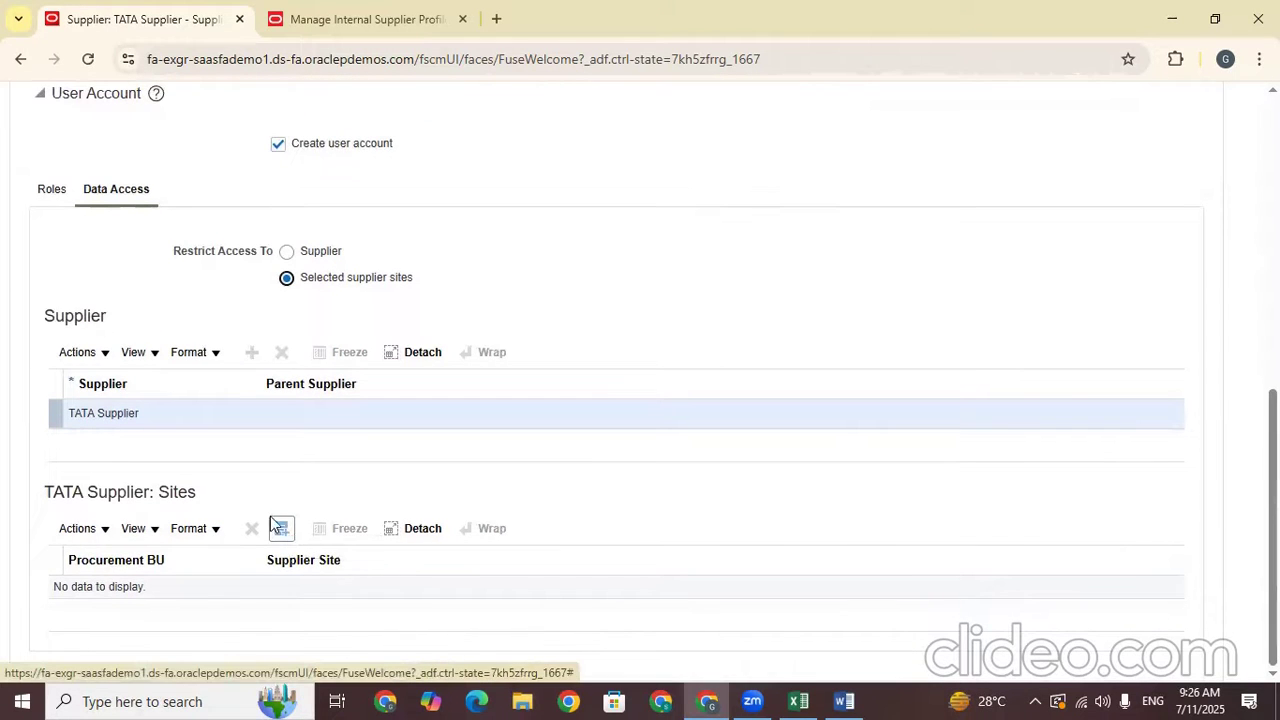
left_click(287, 255)
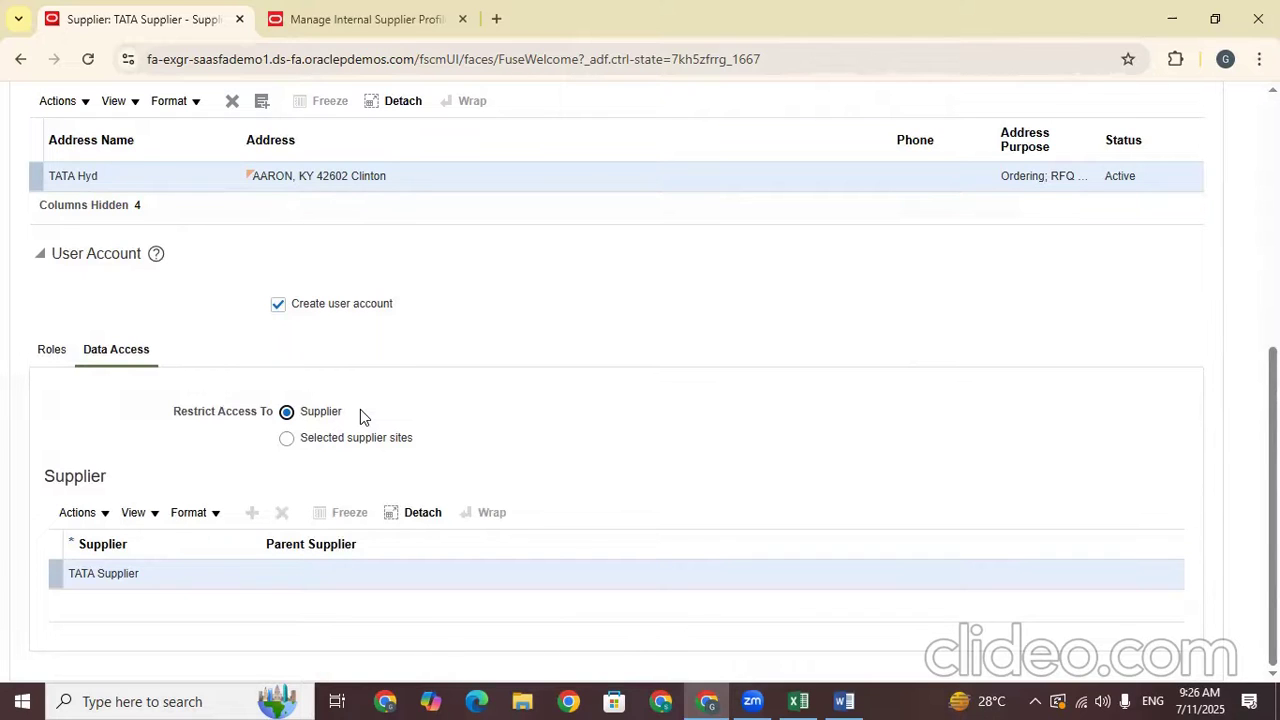
left_click(287, 440)
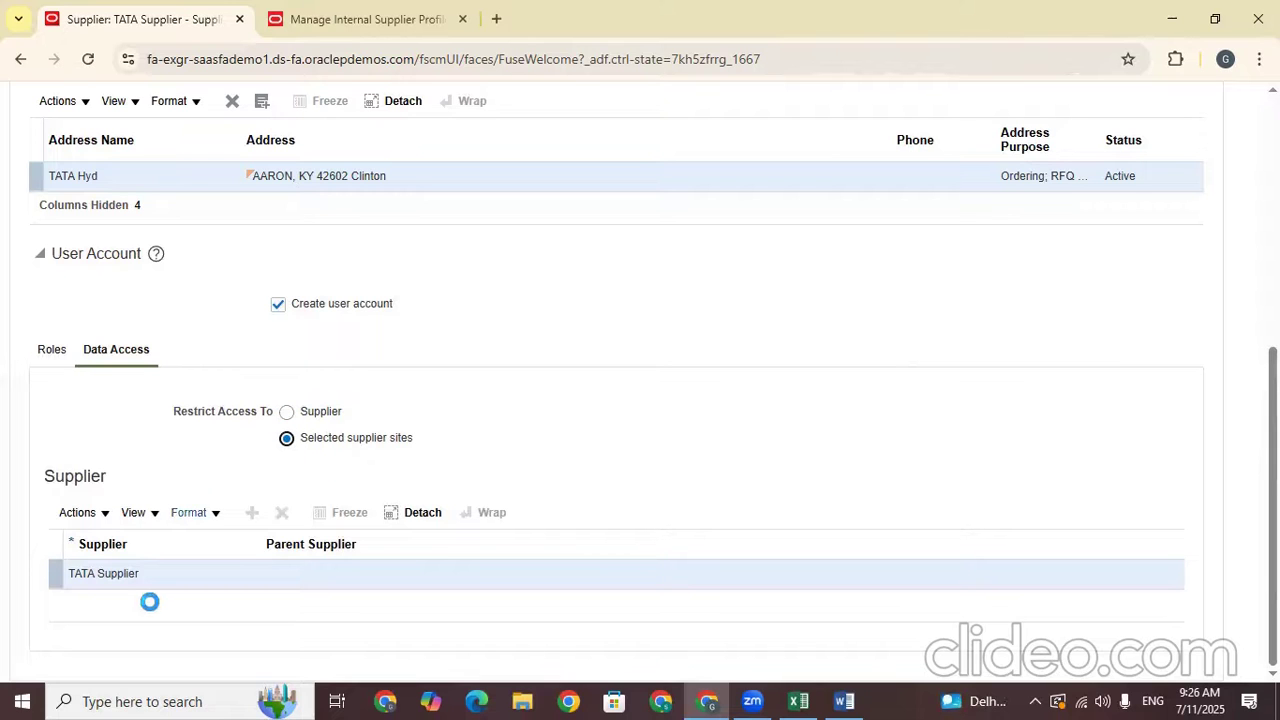
scroll(150, 578, "up", 2)
scroll(471, 503, "down", 4)
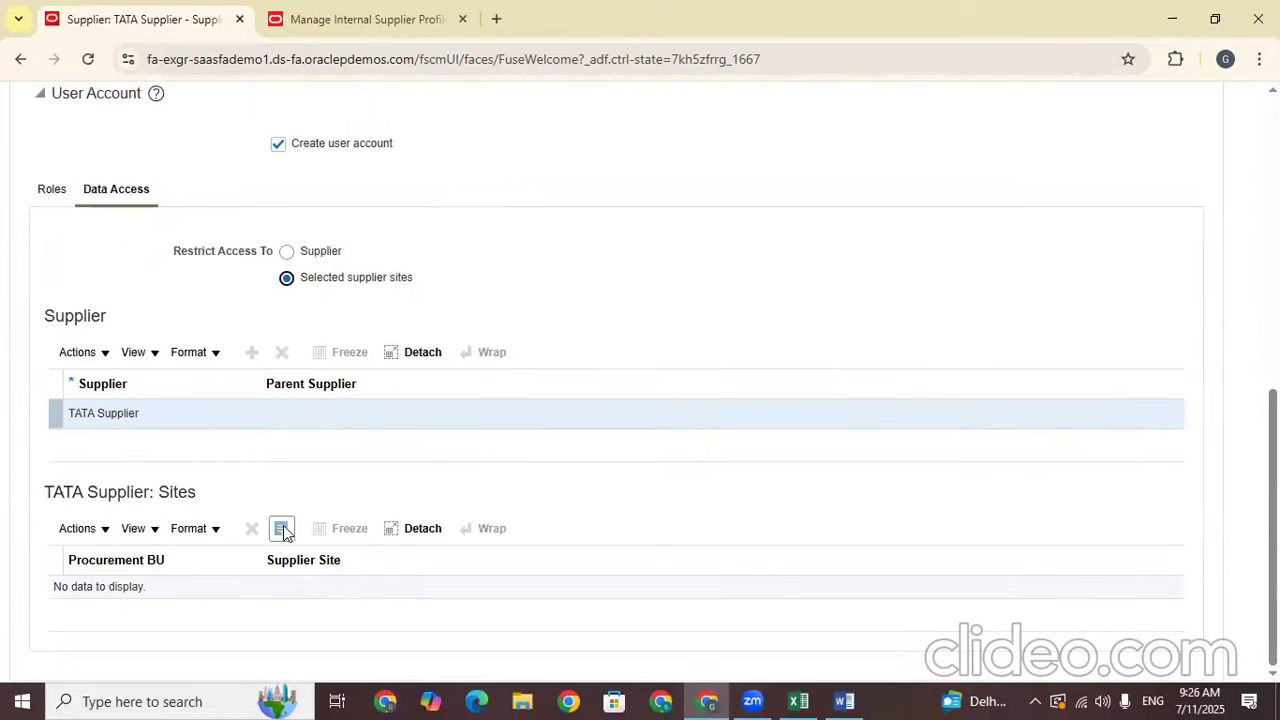
left_click(287, 252)
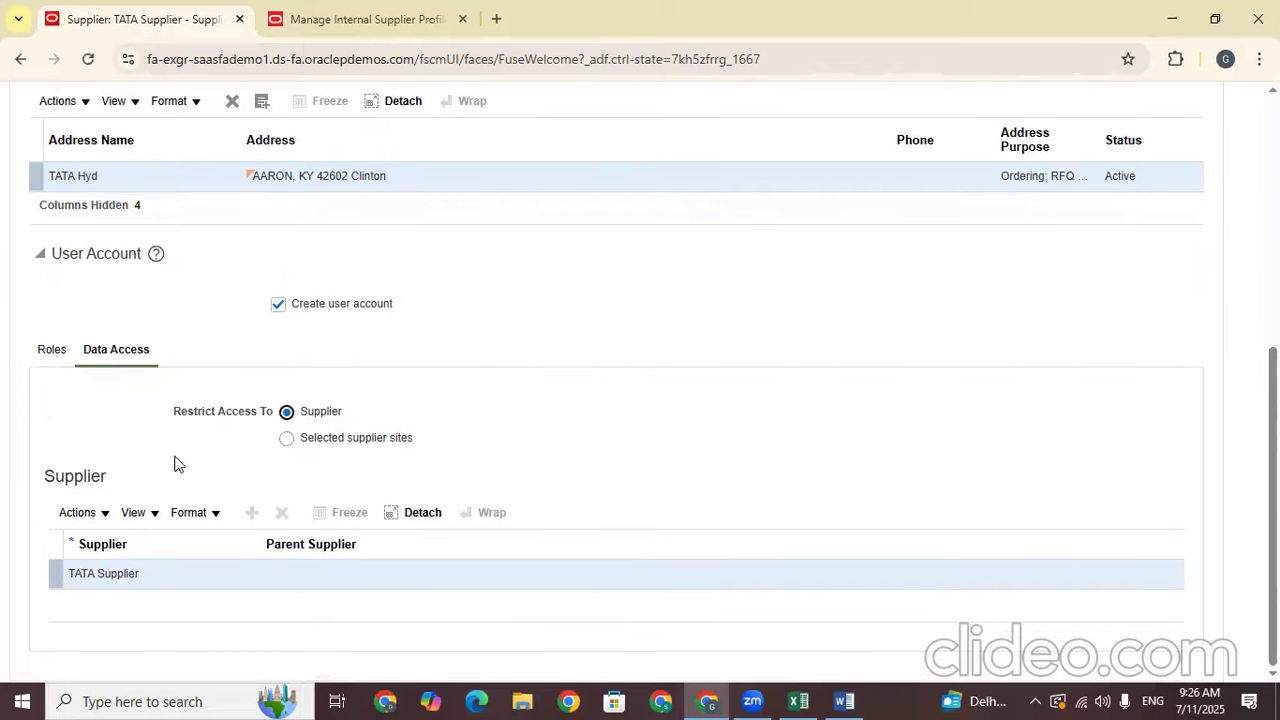
scroll(616, 380, "up", 2)
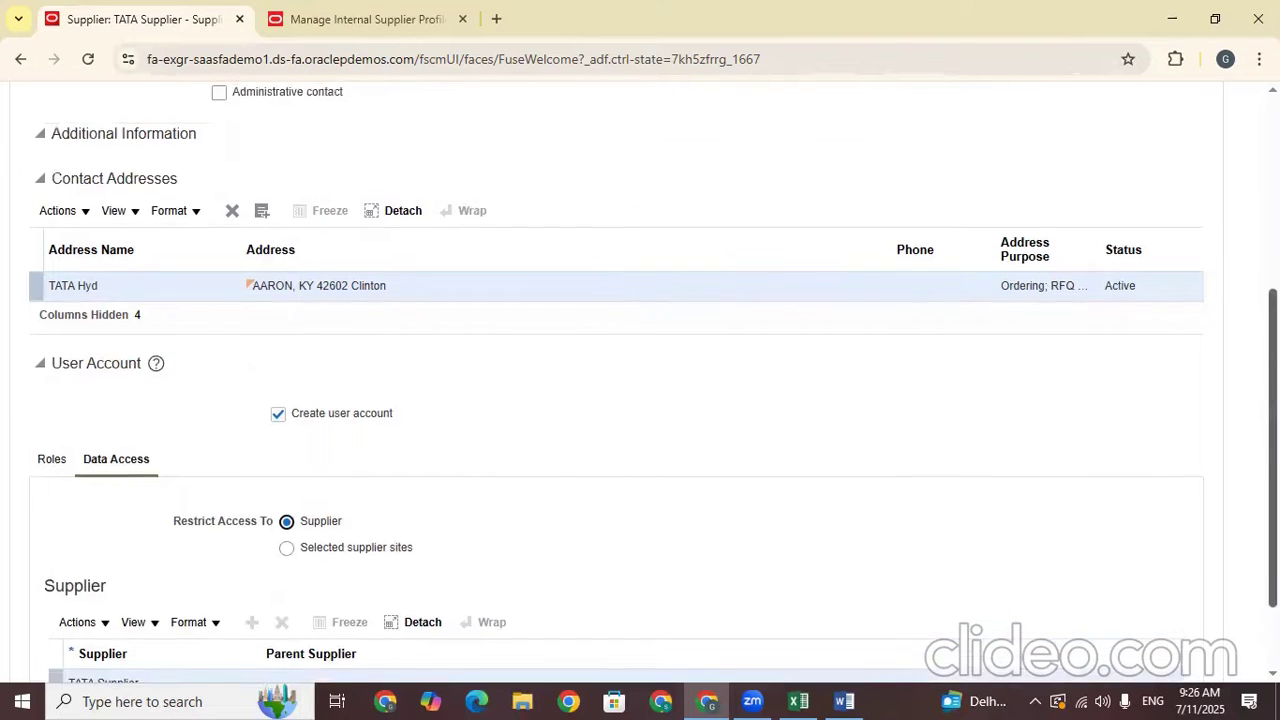
Mark the new contact as an Administrative contact
scroll(640, 380, "up", 3)
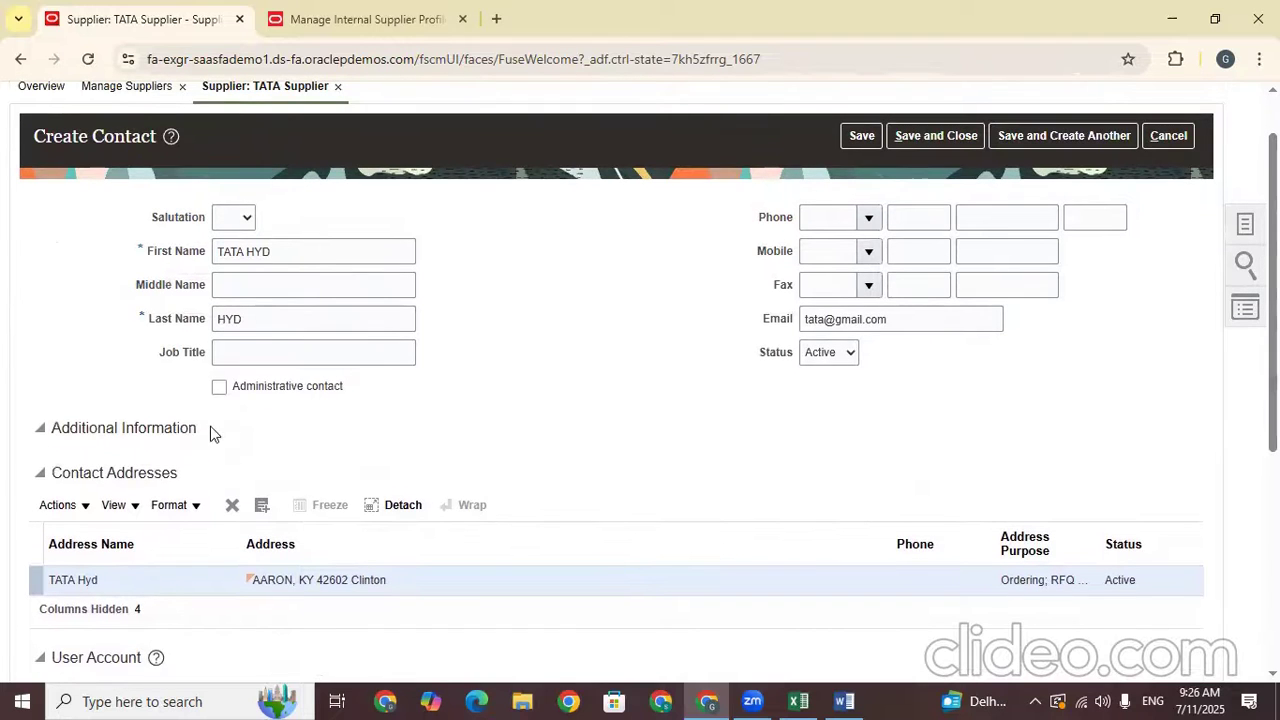
left_click(219, 390)
left_click_drag(278, 252, 201, 254)
left_click_drag(355, 390, 236, 393)
left_click_drag(360, 396, 236, 394)
left_click(430, 411)
Review the supplier roles assigned to the contact's user account
left_click_drag(1274, 300, 1274, 483)
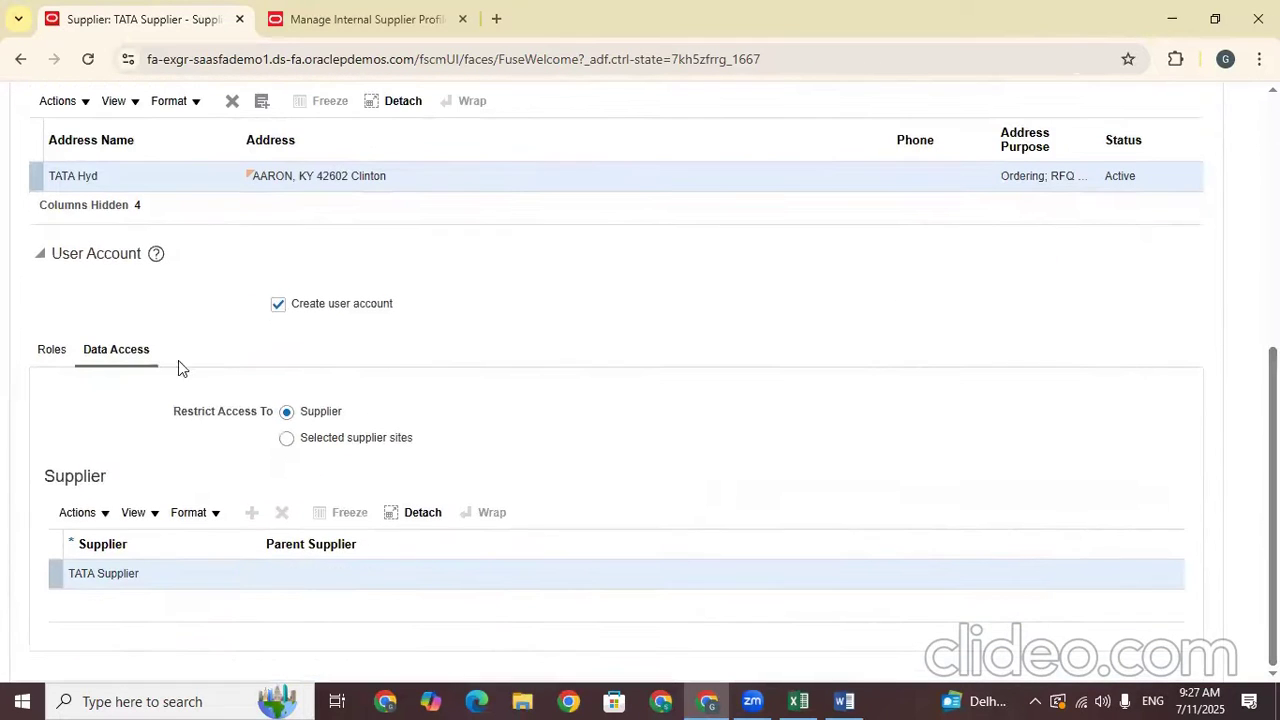
left_click(45, 350)
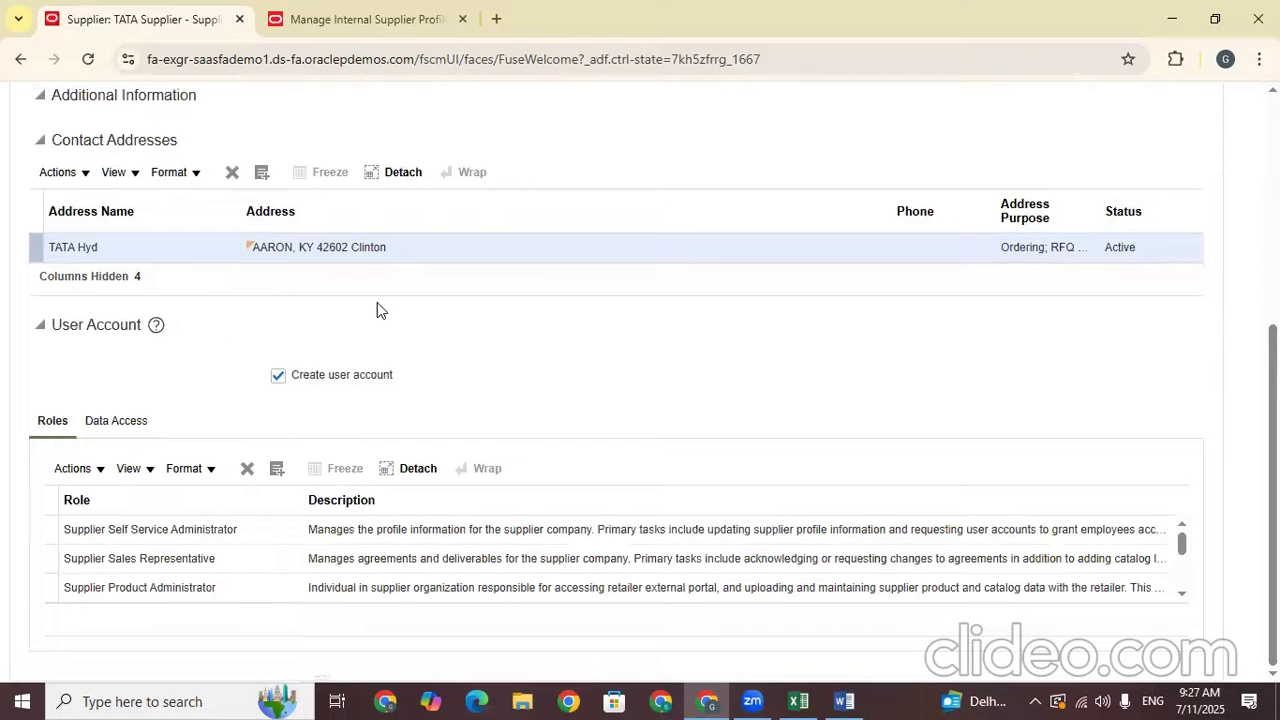
left_click_drag(426, 394, 289, 391)
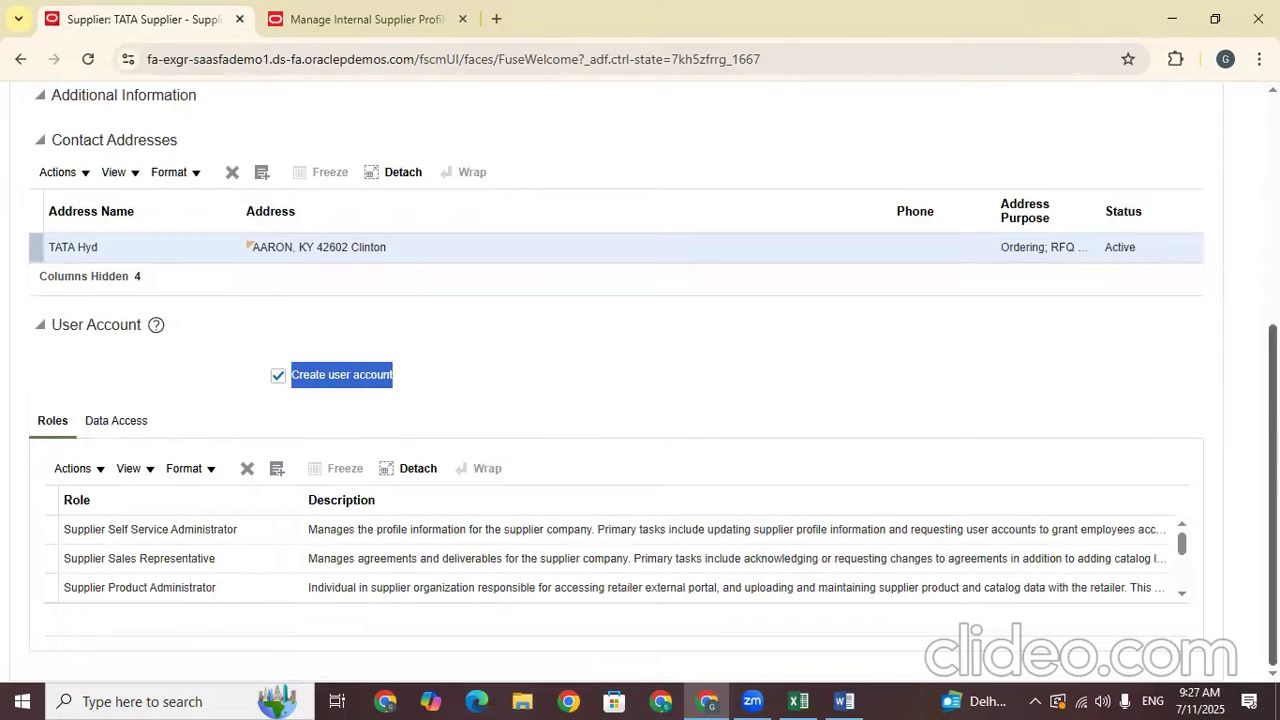
scroll(1018, 170, "up", 4)
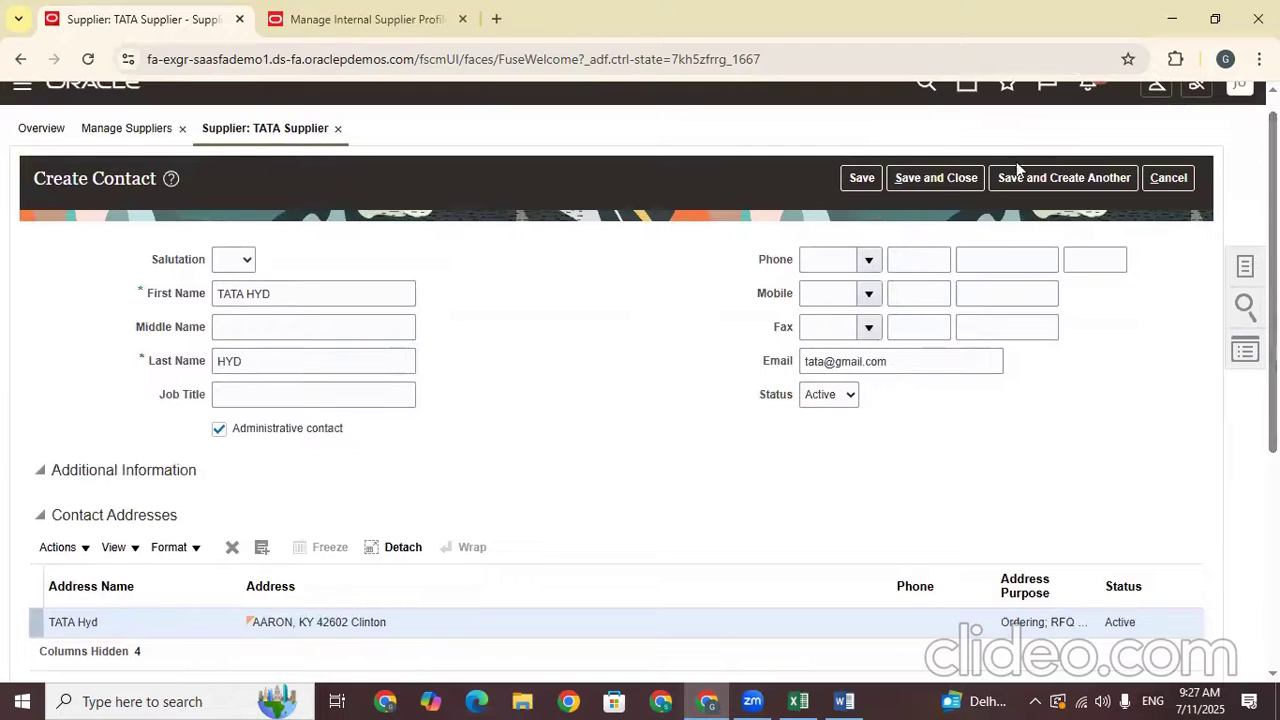
Save and close the new contact and acknowledge the changes-saved confirmation
left_click(937, 175)
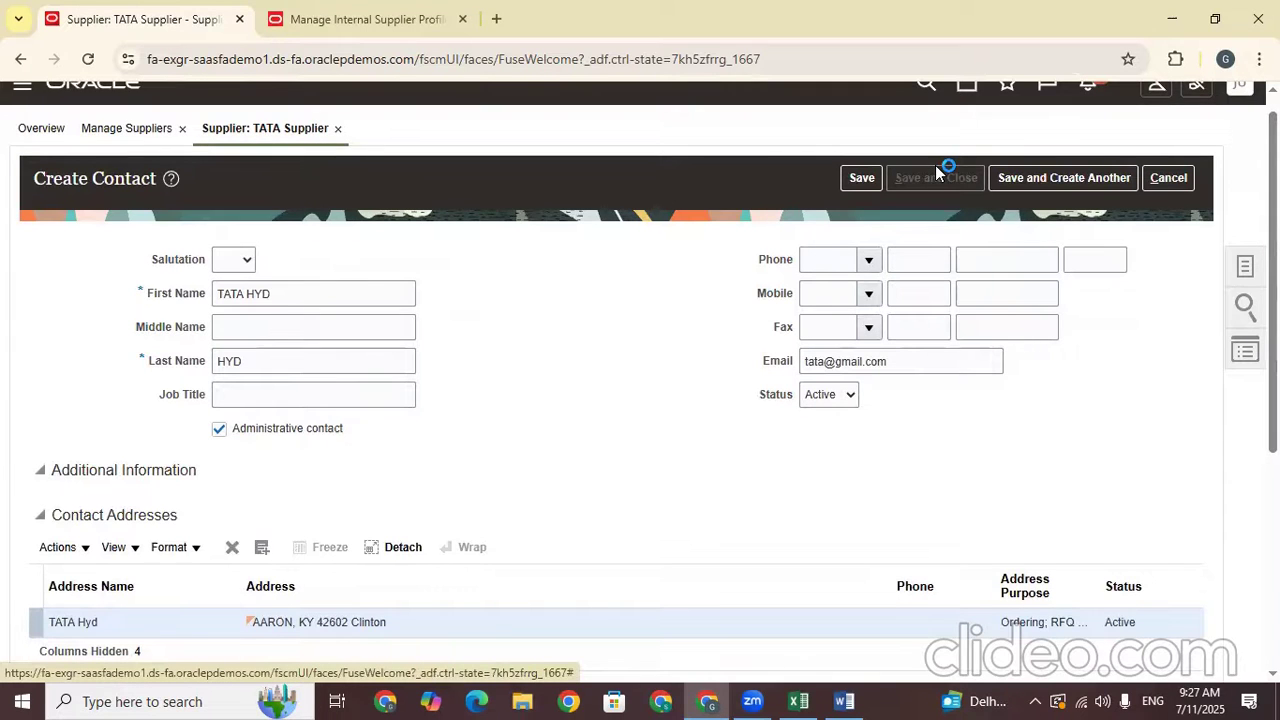
scroll(655, 458, "down", 4)
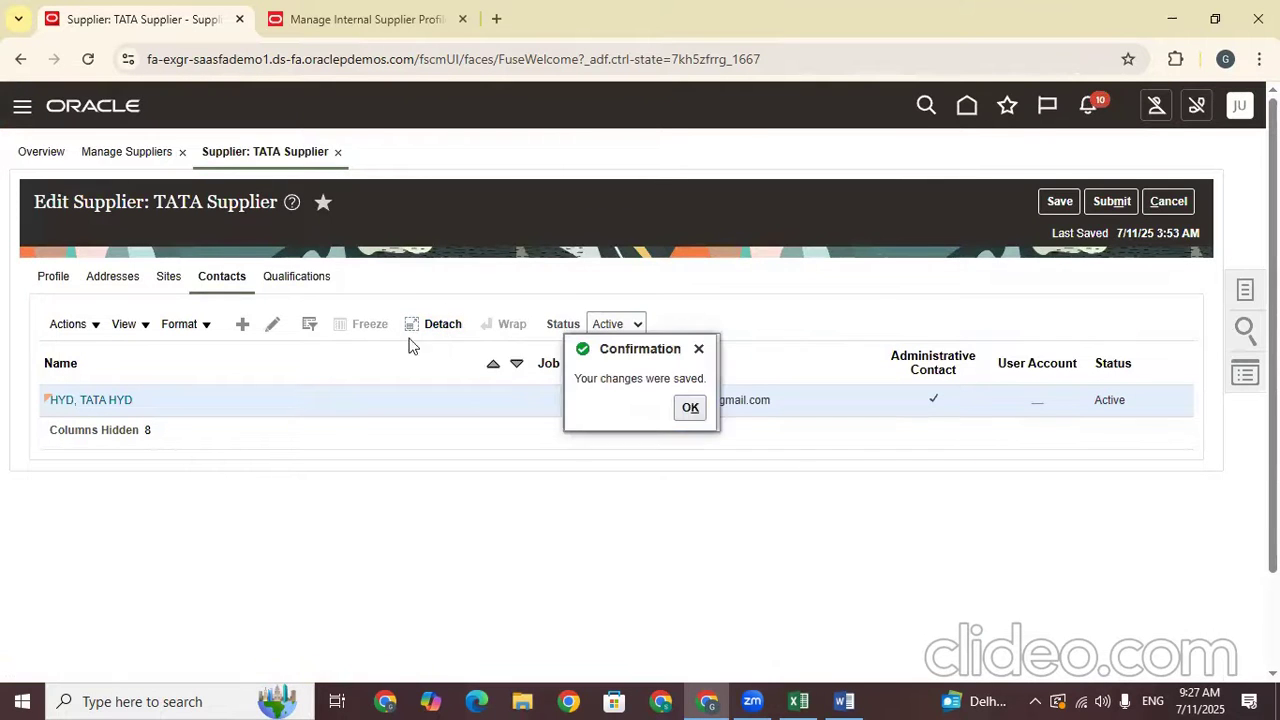
left_click(690, 407)
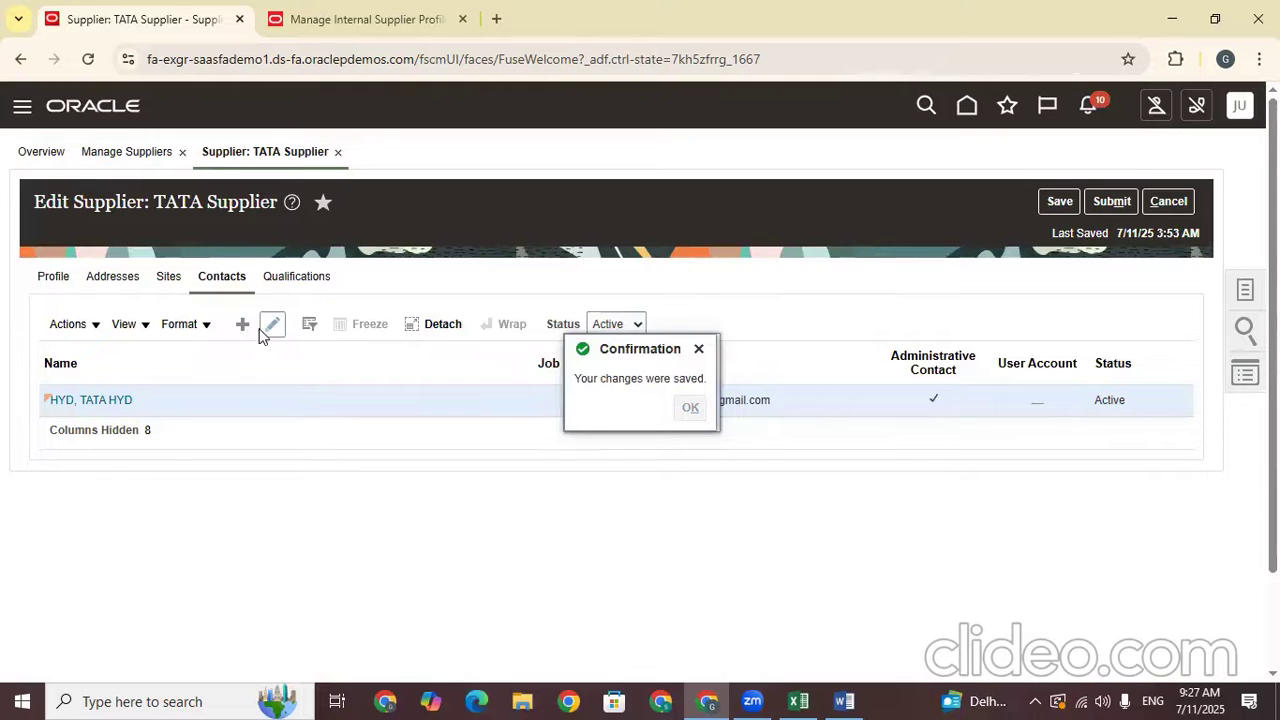
Try reopening the new contact and dismiss the can't-edit and pending user account request errors
left_click(117, 399)
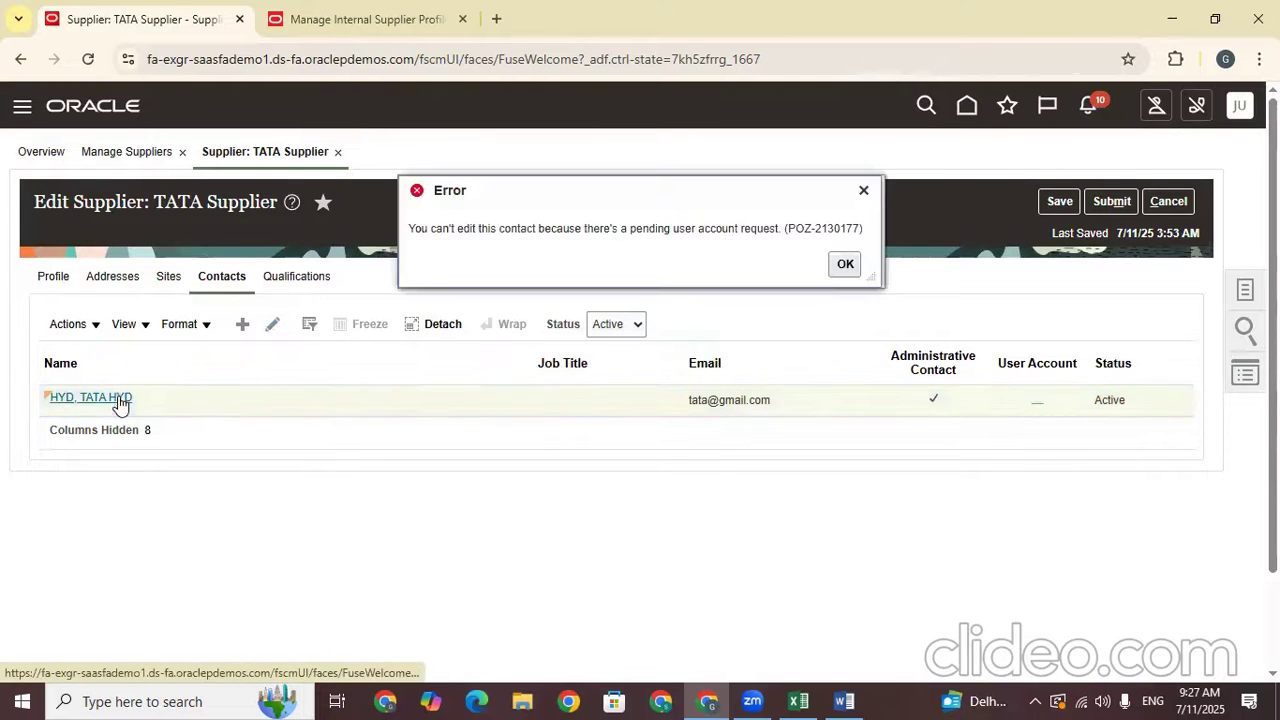
left_click(853, 262)
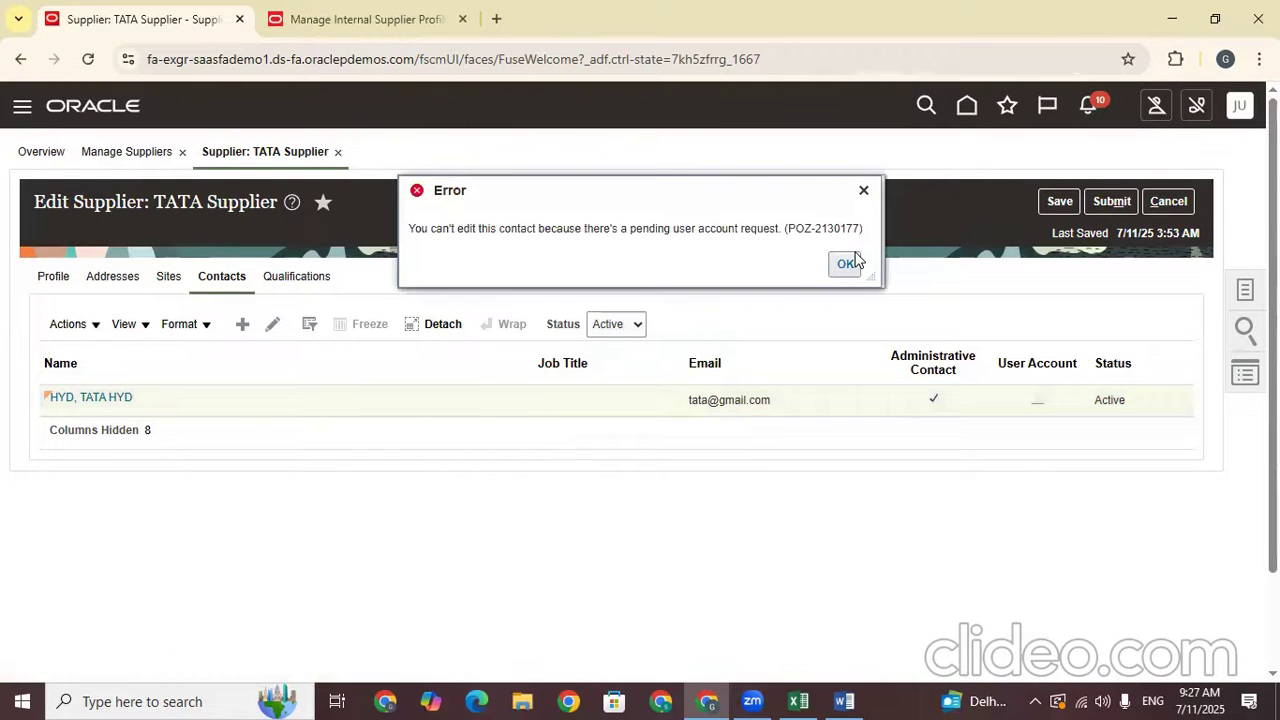
left_click(99, 408)
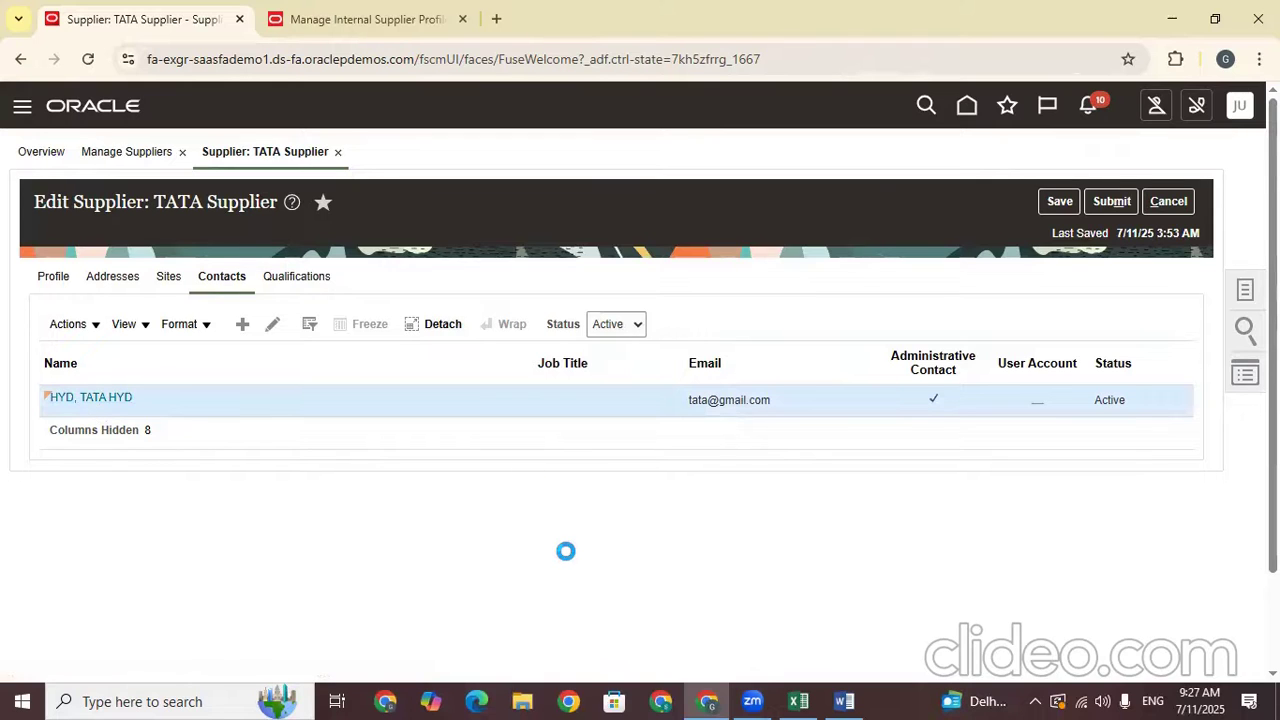
left_click(846, 263)
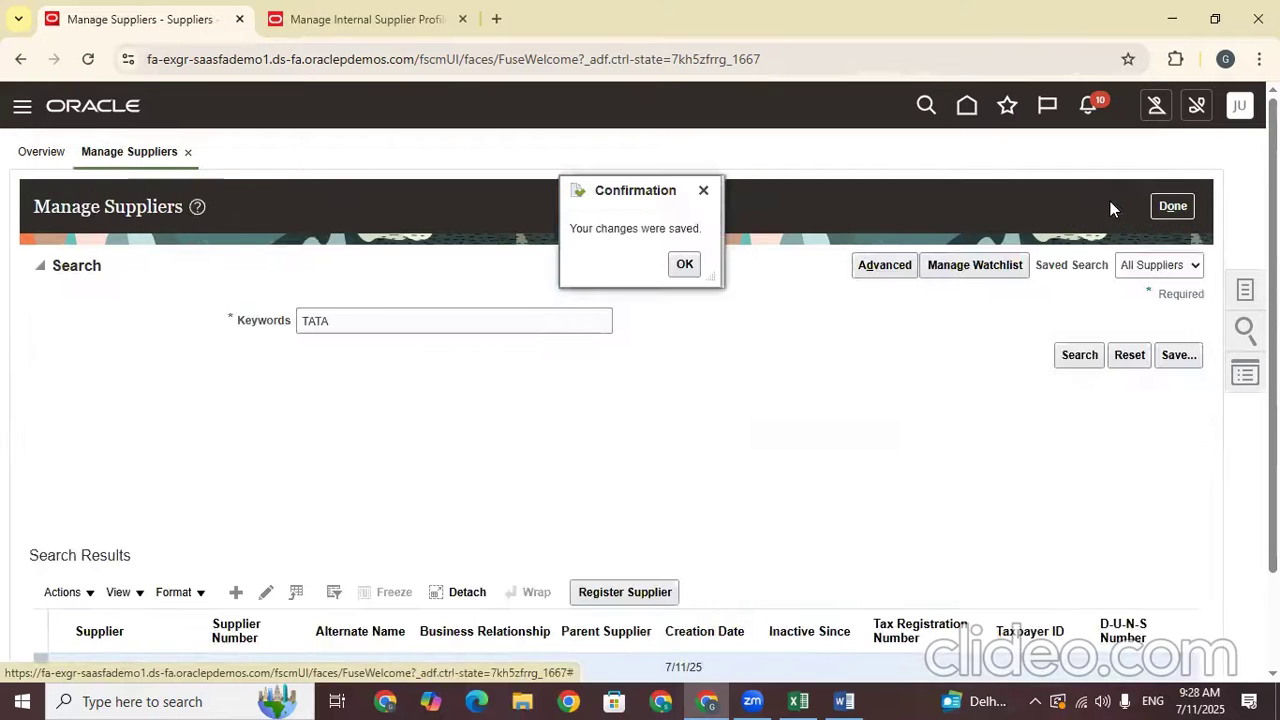
Acknowledge the saved supplier changes and rerun the TATA Supplier search on Manage Suppliers
left_click(681, 271)
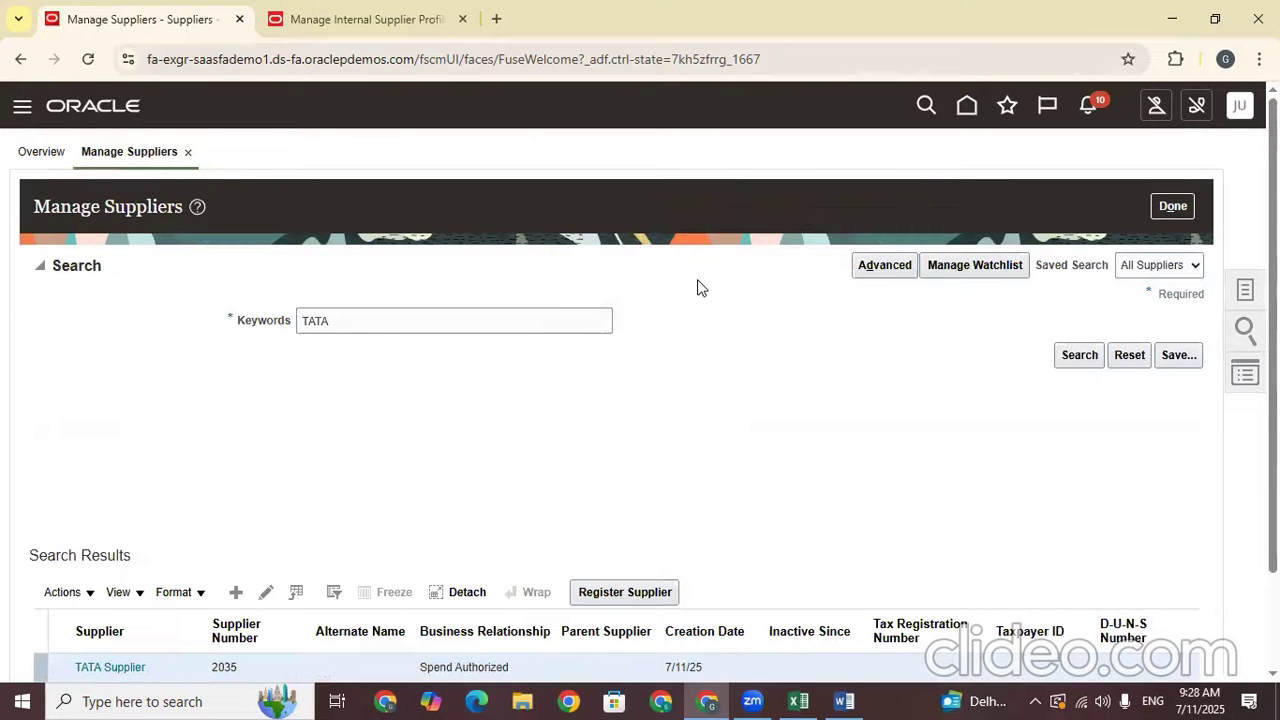
left_click(1077, 356)
scroll(680, 437, "down", 2)
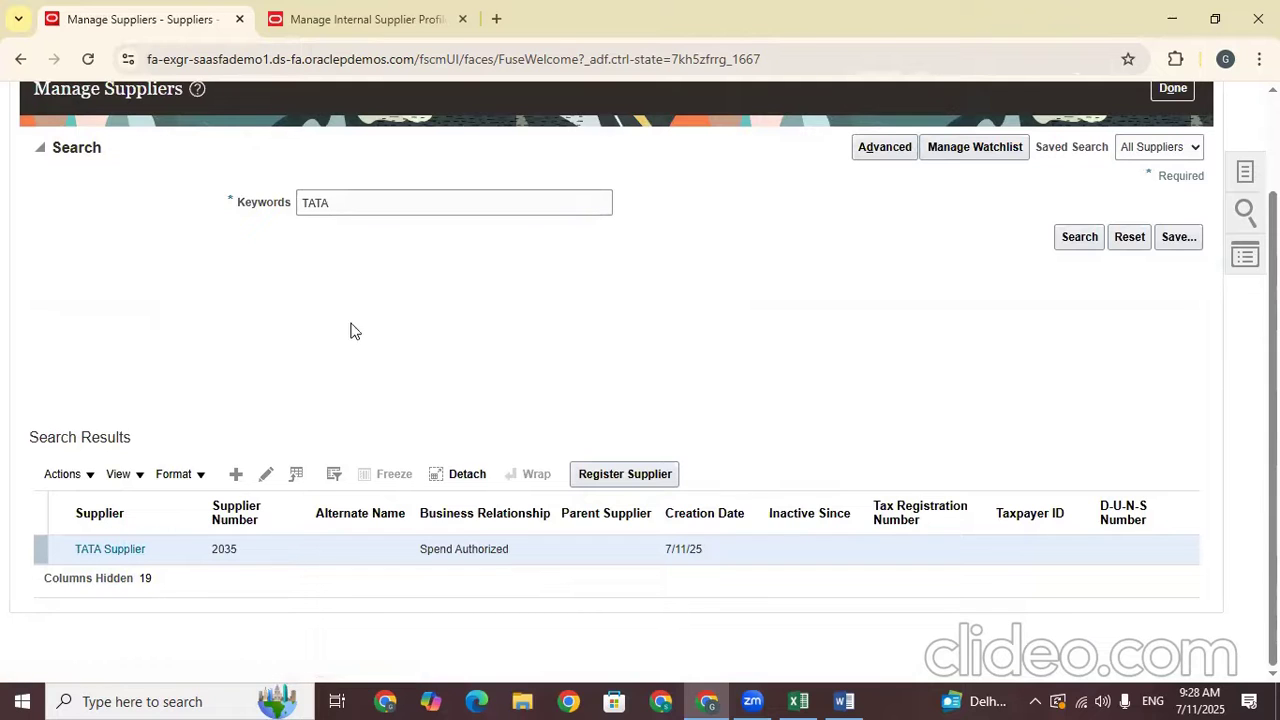
left_click(1077, 237)
left_click(1079, 240)
left_click(800, 701)
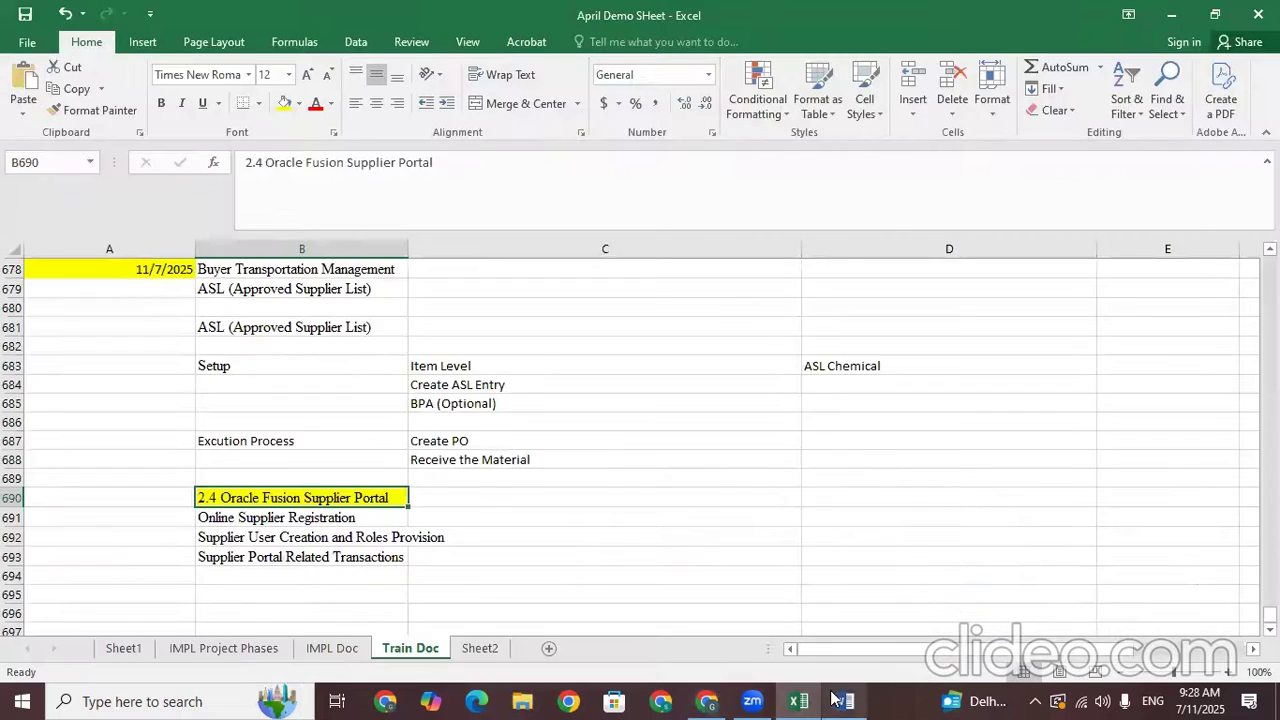
left_click(199, 558)
left_click(216, 517)
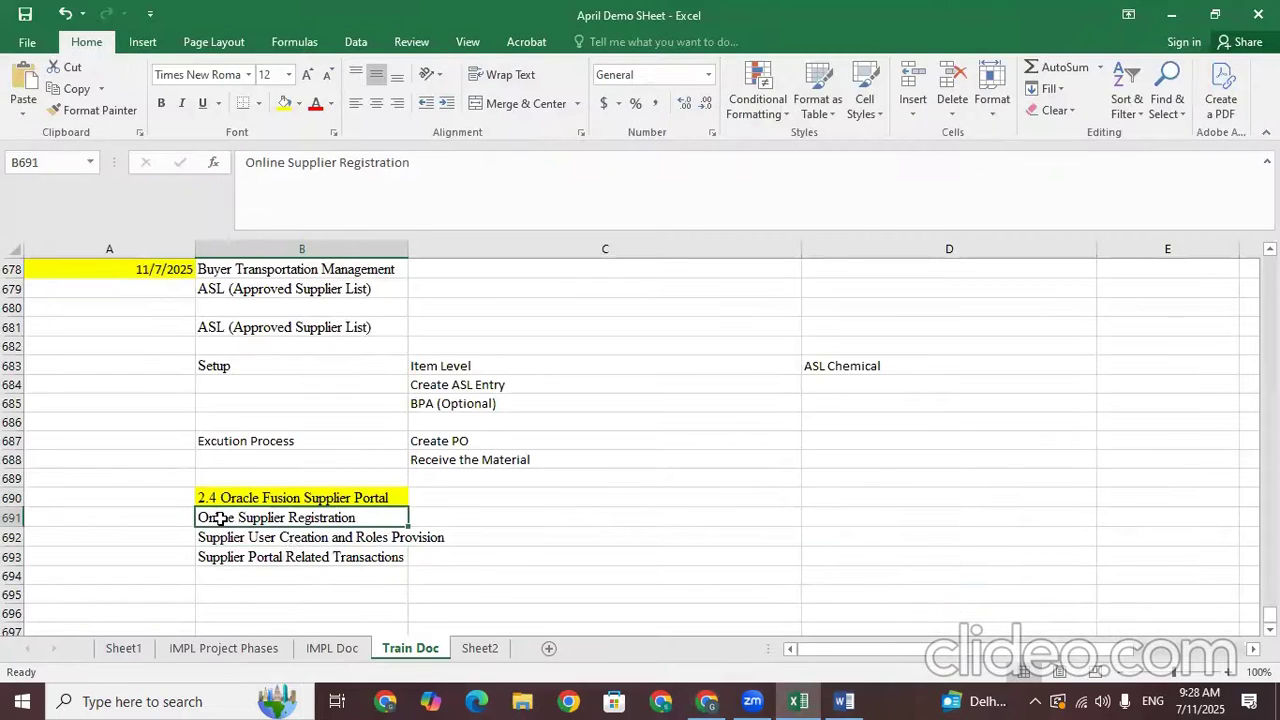
left_click(315, 590)
left_click(303, 540)
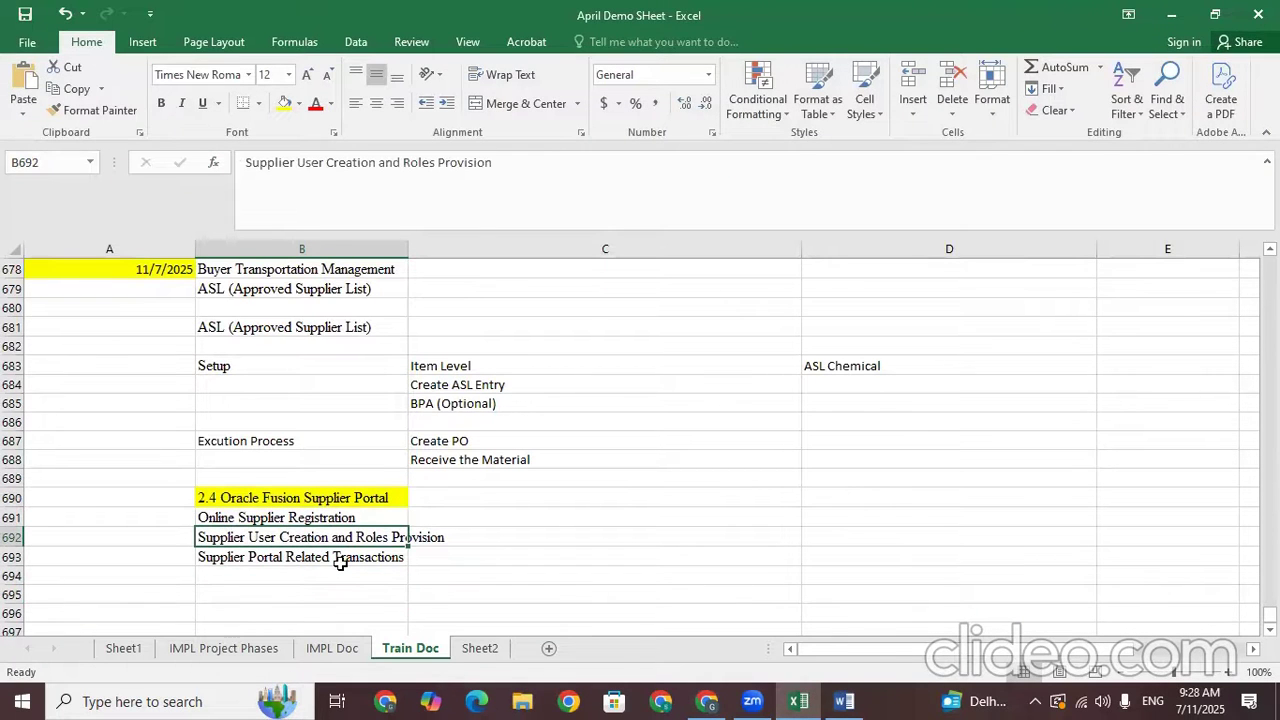
left_click(305, 591)
left_click(303, 557)
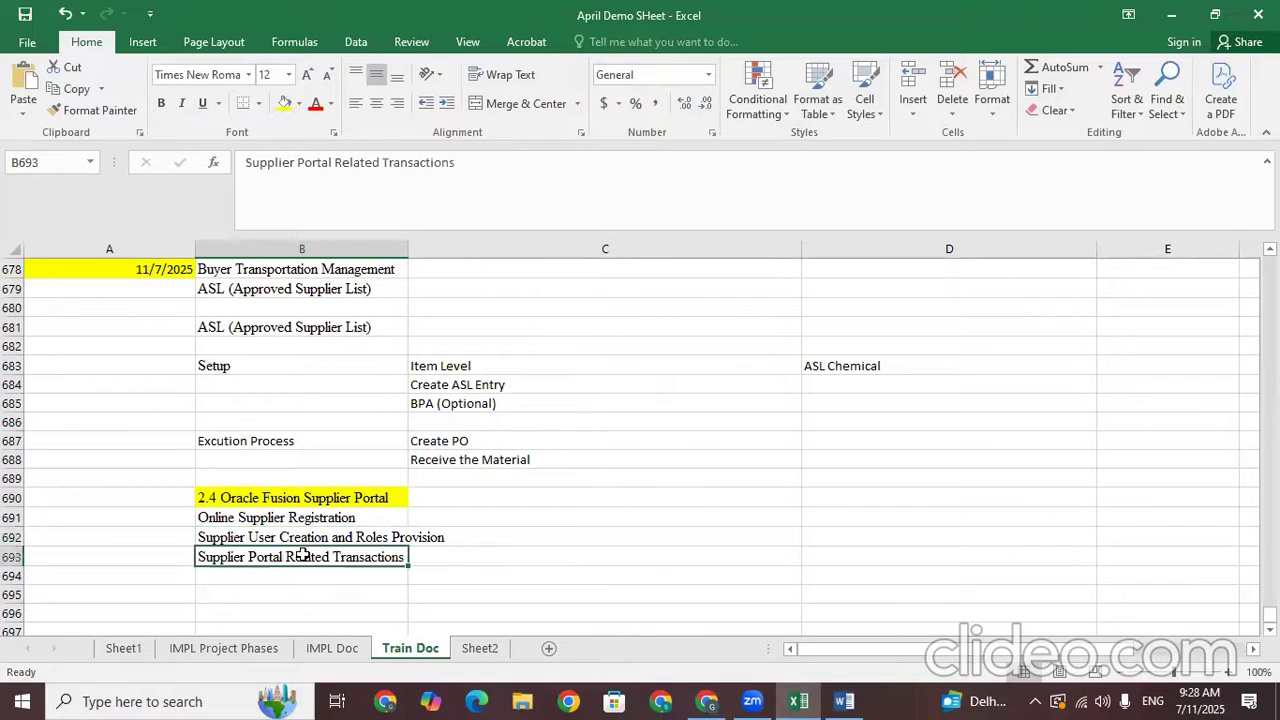
left_click(283, 591)
left_click(283, 558)
left_click(291, 571)
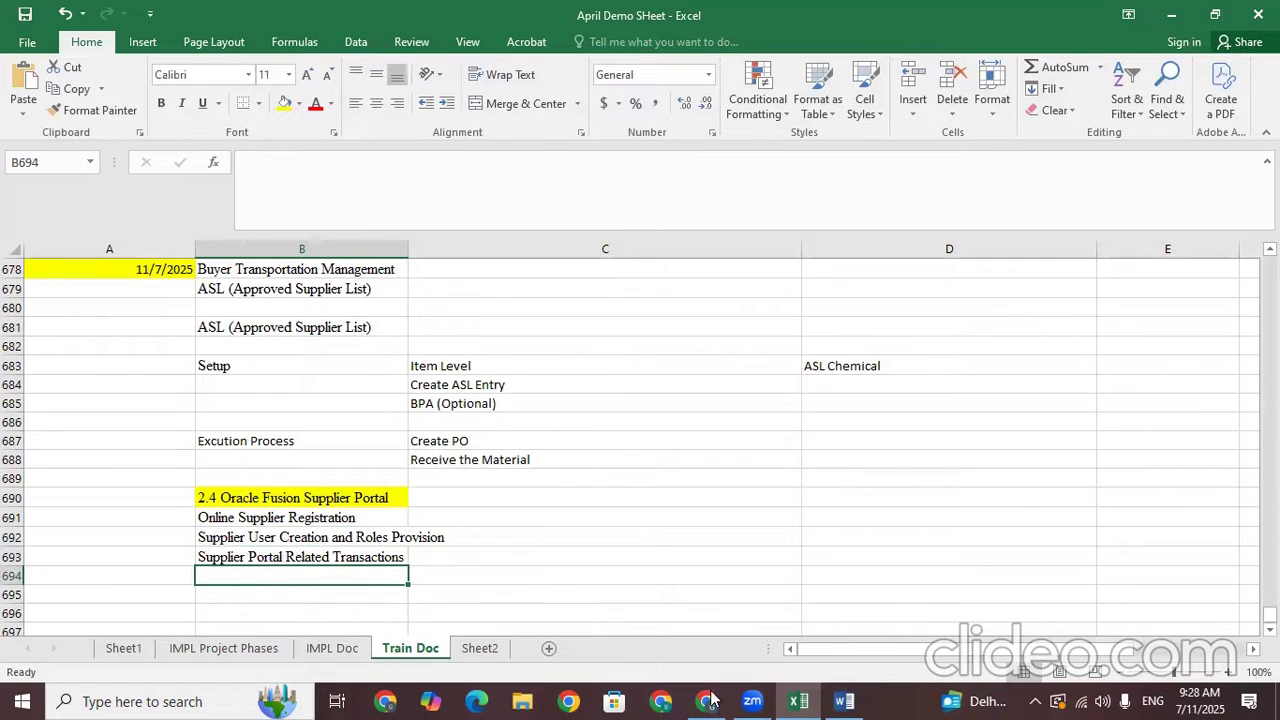
left_click(1172, 15)
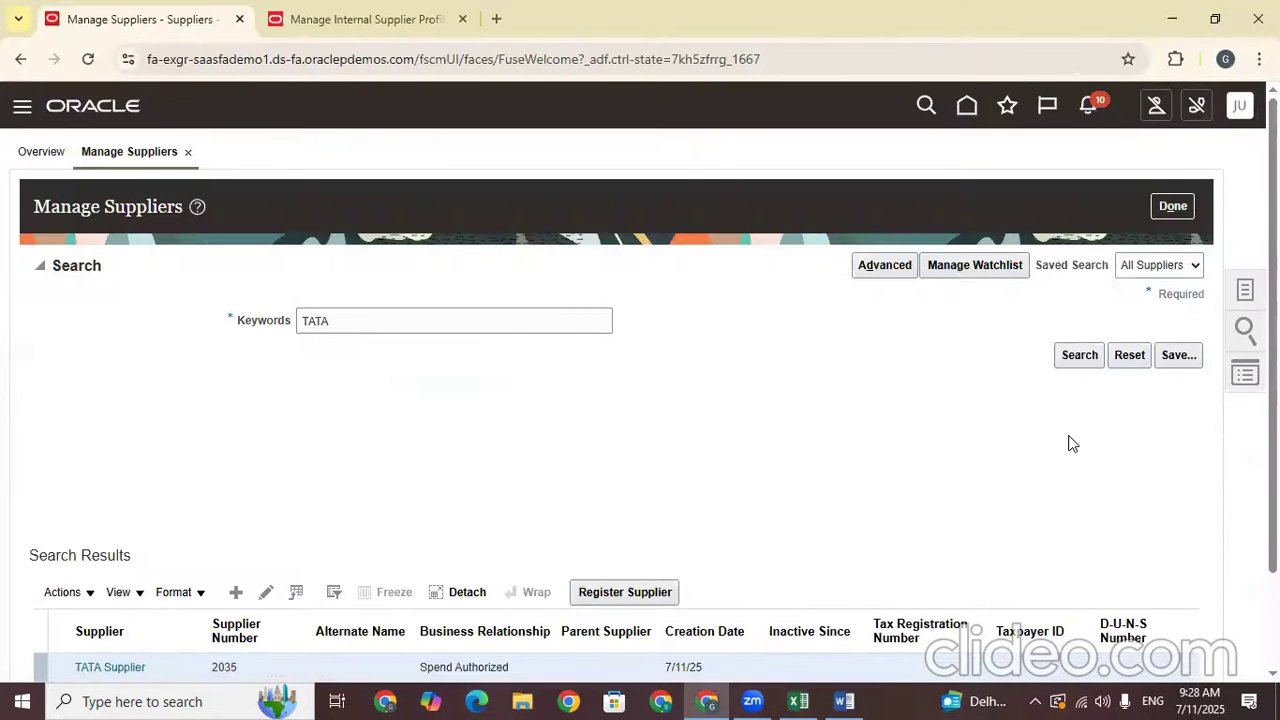
Go to Setup and Maintenance and show all tasks for the Suppliers functional area
left_click(1239, 105)
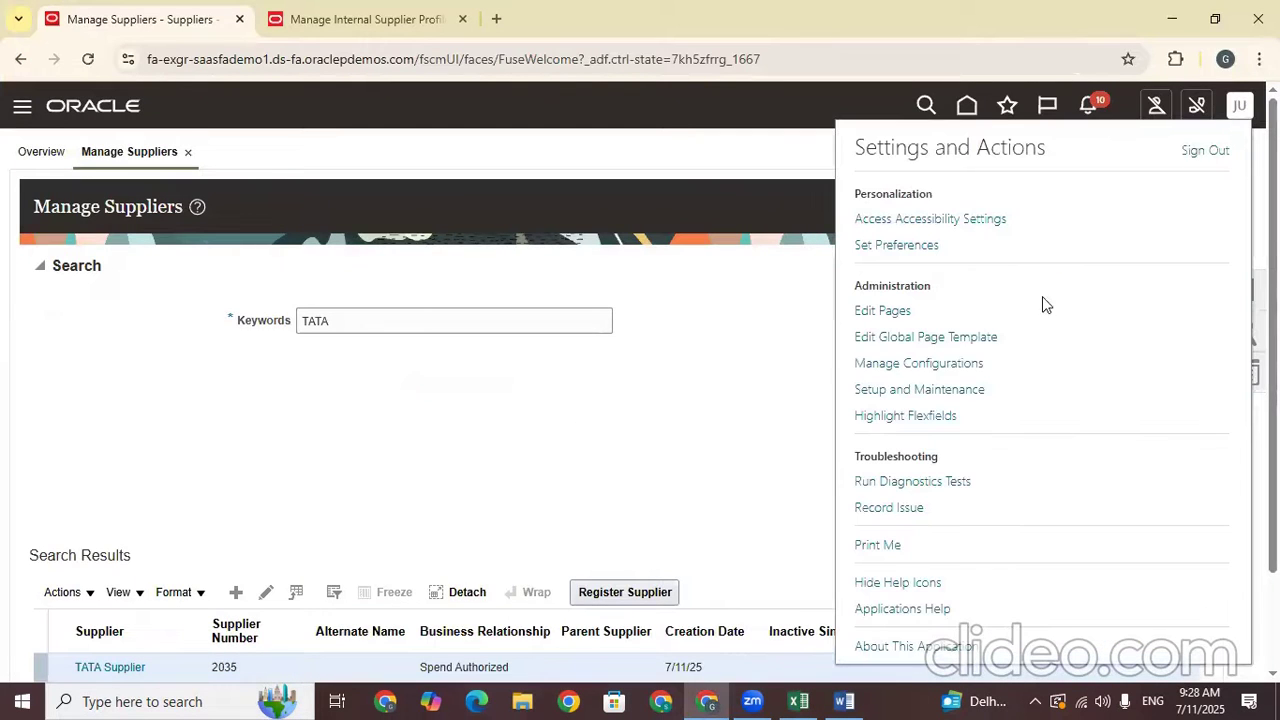
left_click(944, 389)
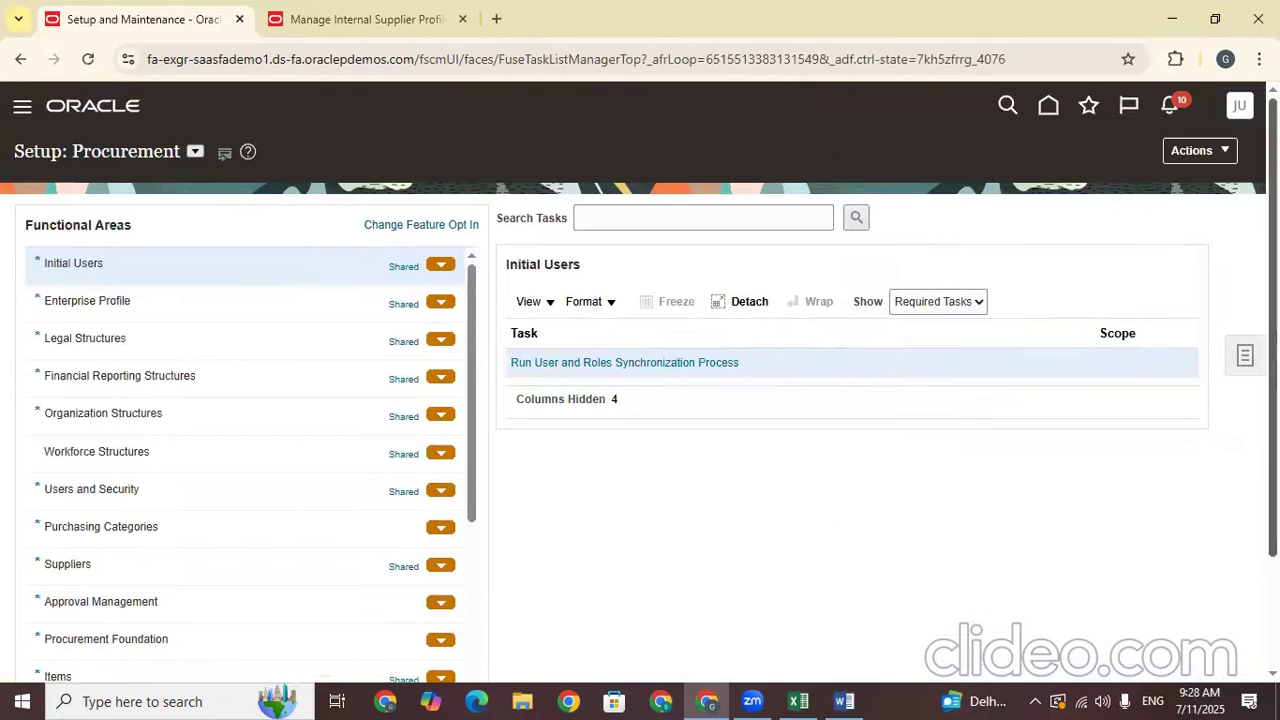
scroll(272, 306, "down", 2)
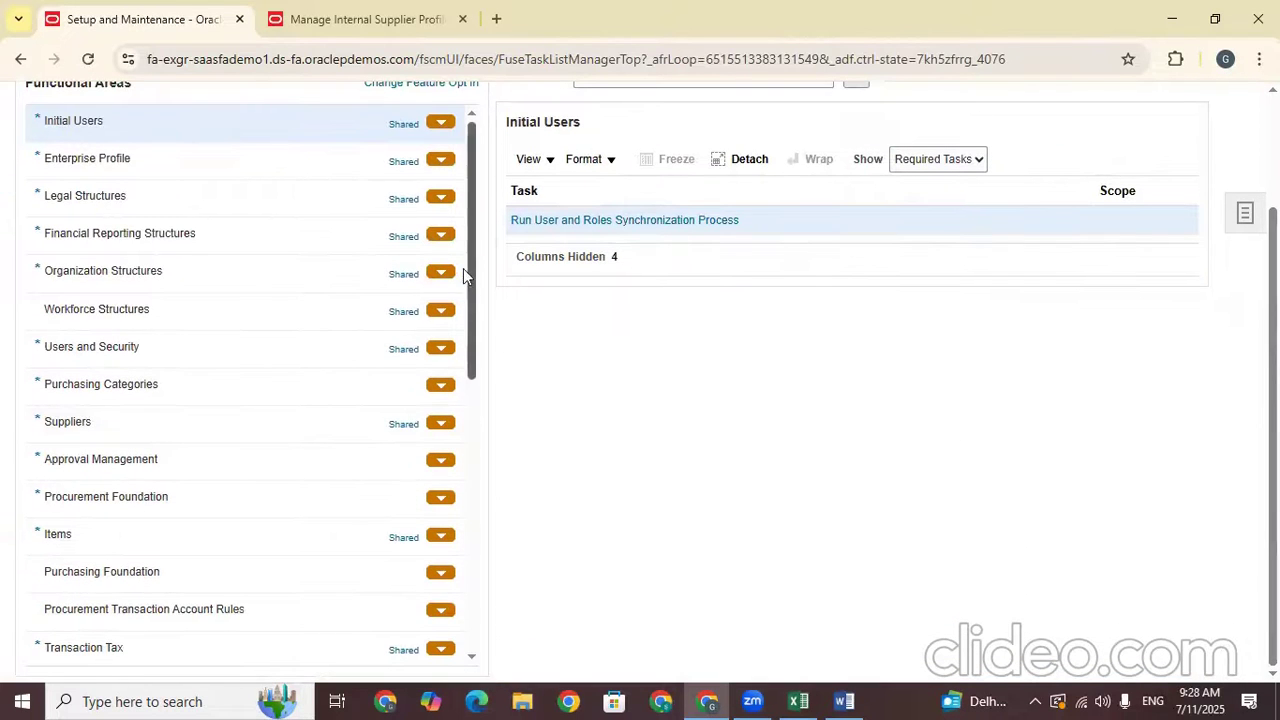
left_click(148, 428)
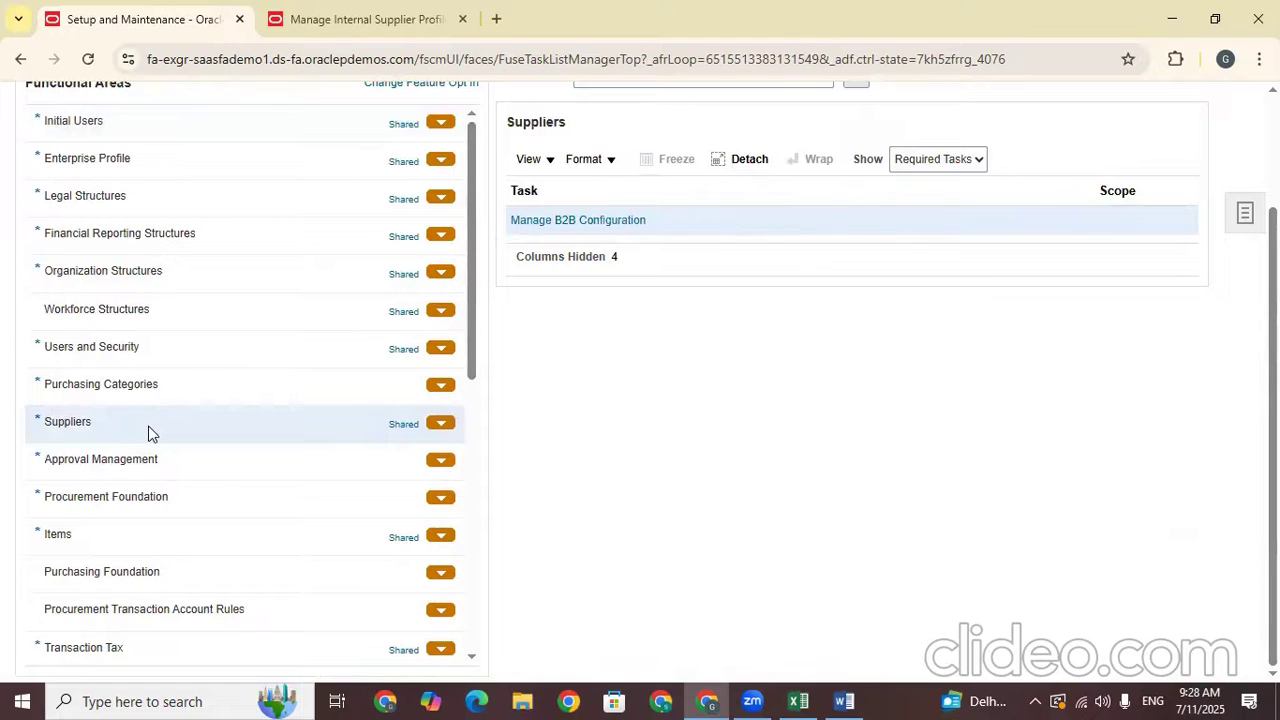
left_click(974, 158)
left_click(928, 184)
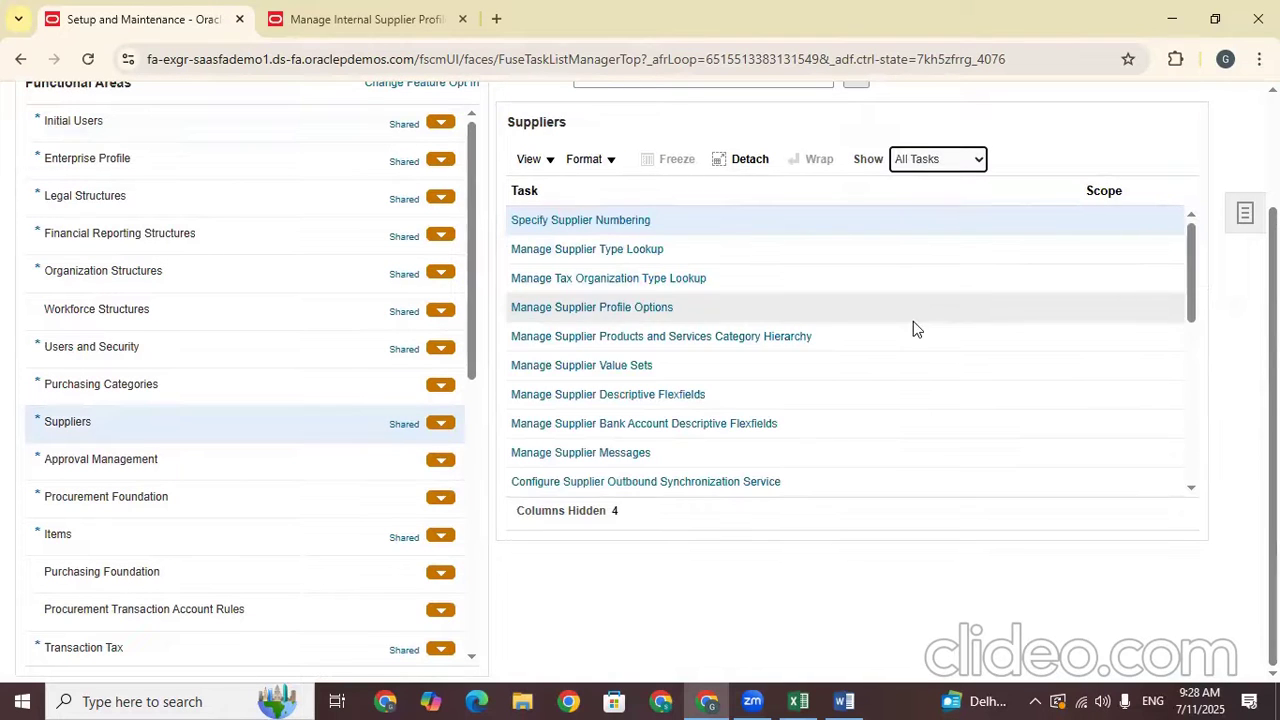
Select the Supplier Portal functional area and open its Manage Supplier User Roles task
left_click_drag(1194, 240, 1205, 350)
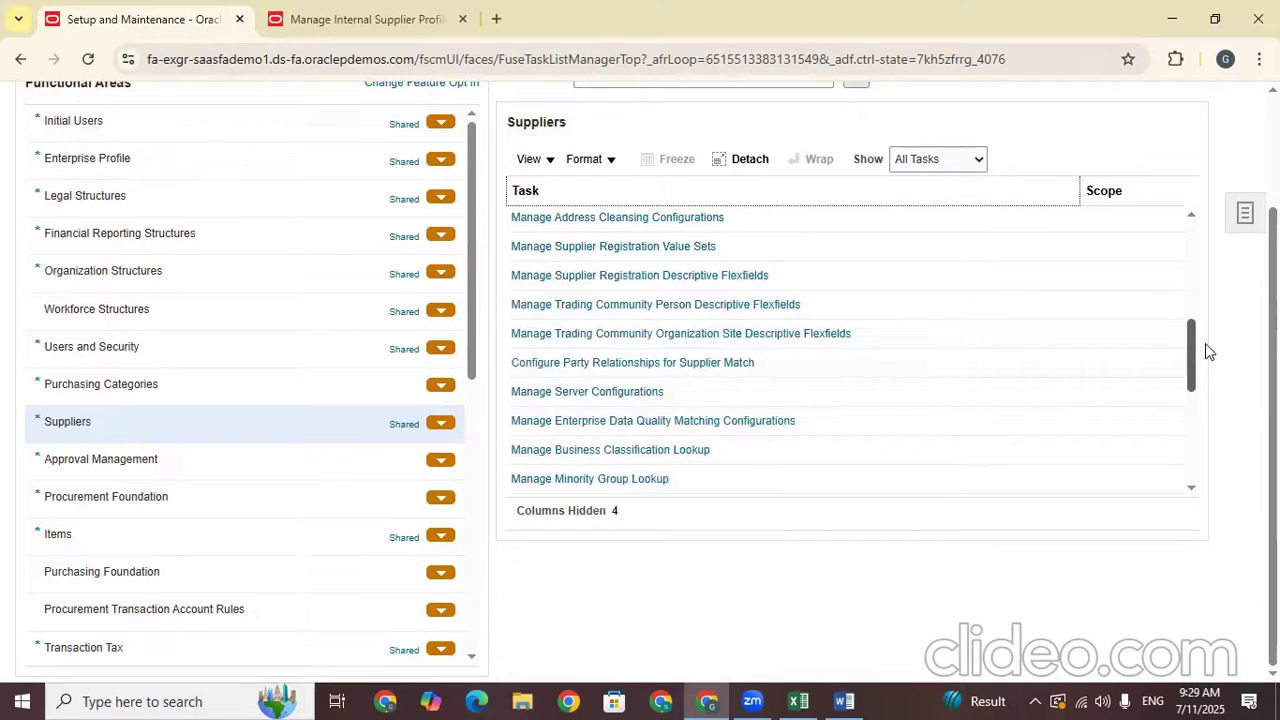
left_click_drag(473, 238, 502, 486)
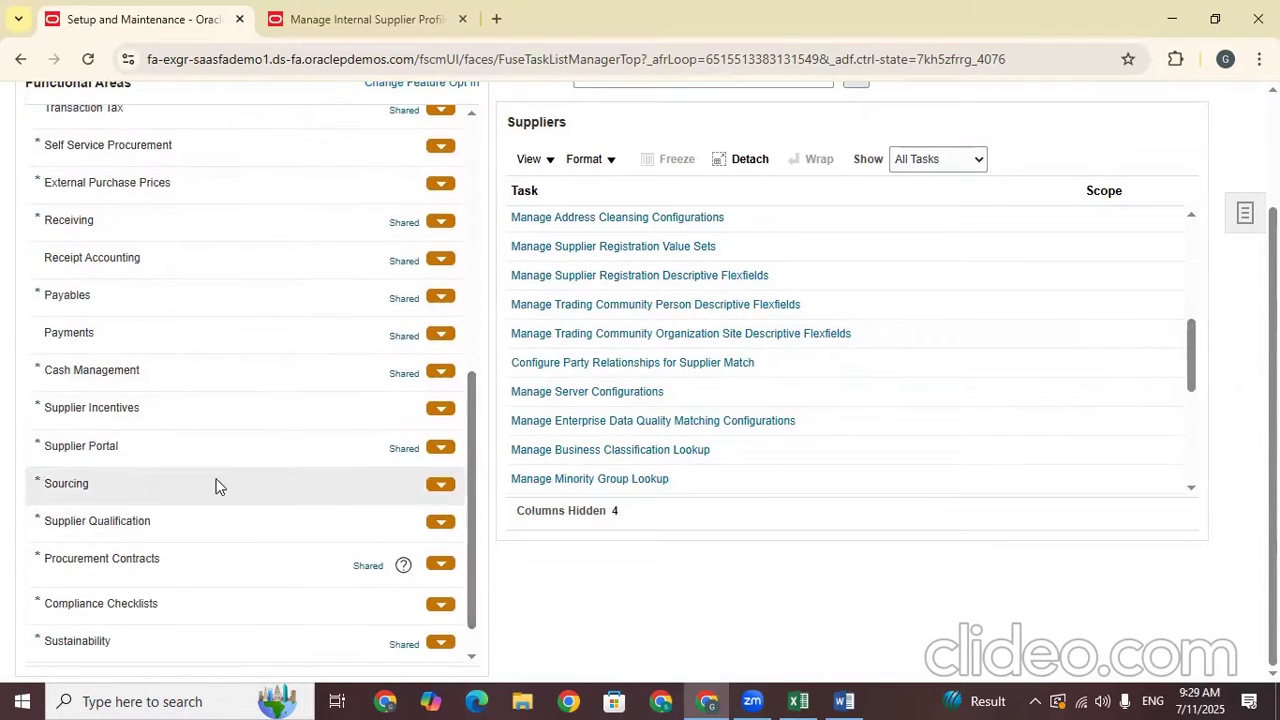
left_click(136, 452)
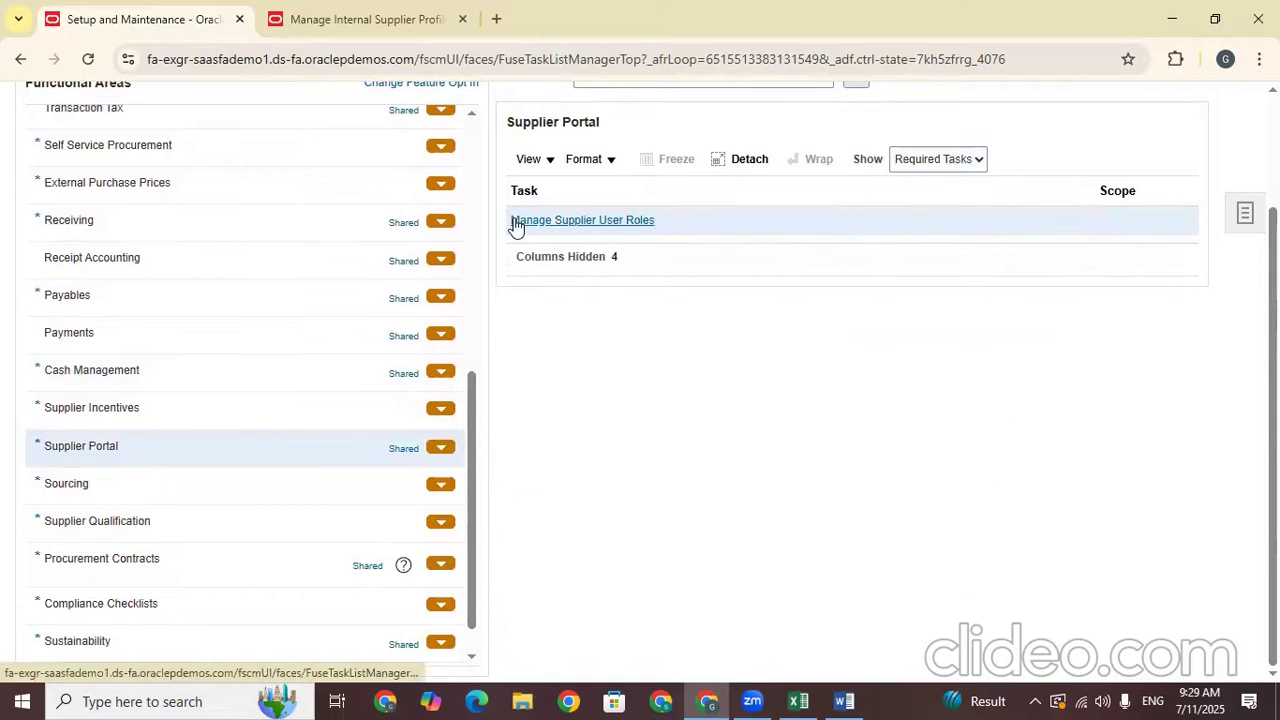
left_click_drag(648, 223, 516, 223)
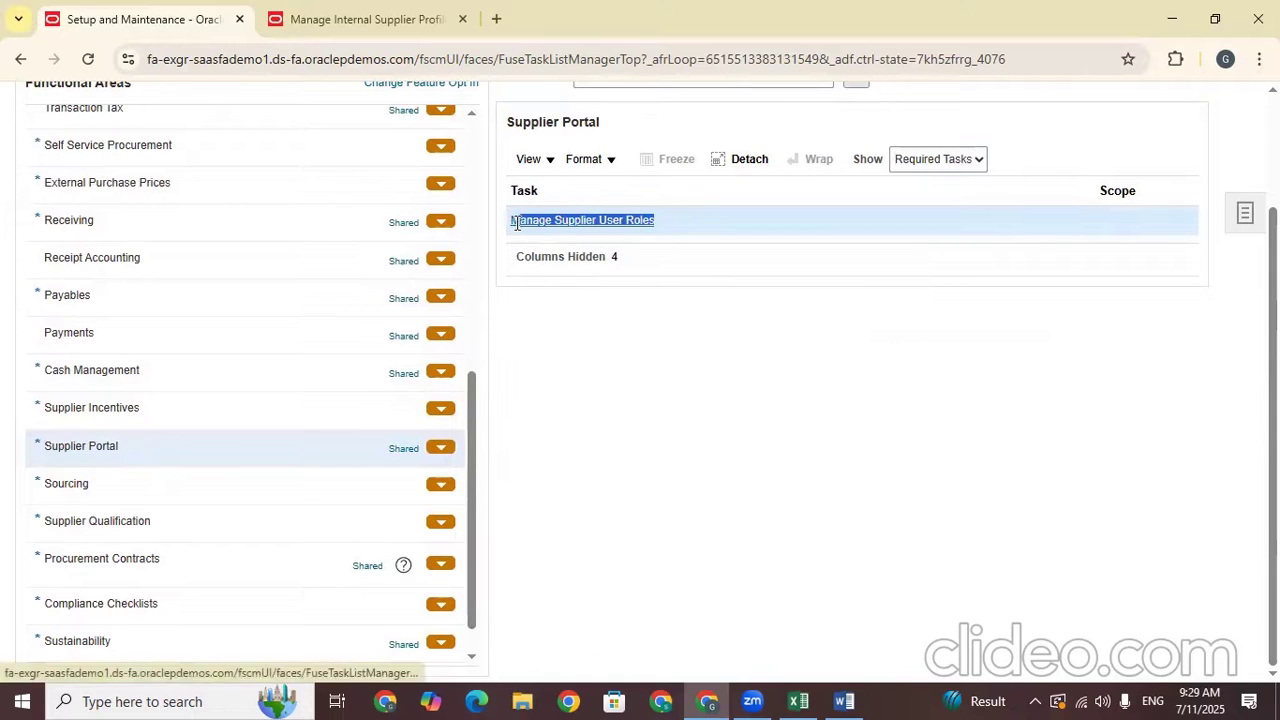
left_click(560, 220)
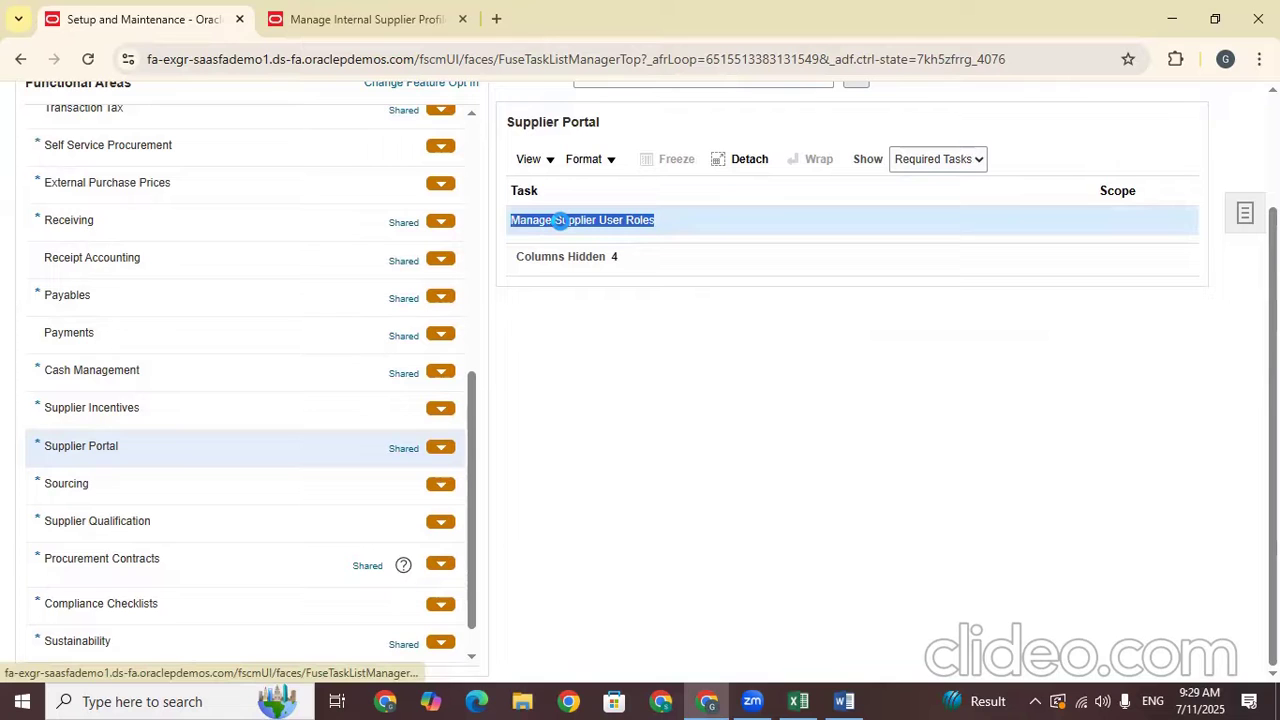
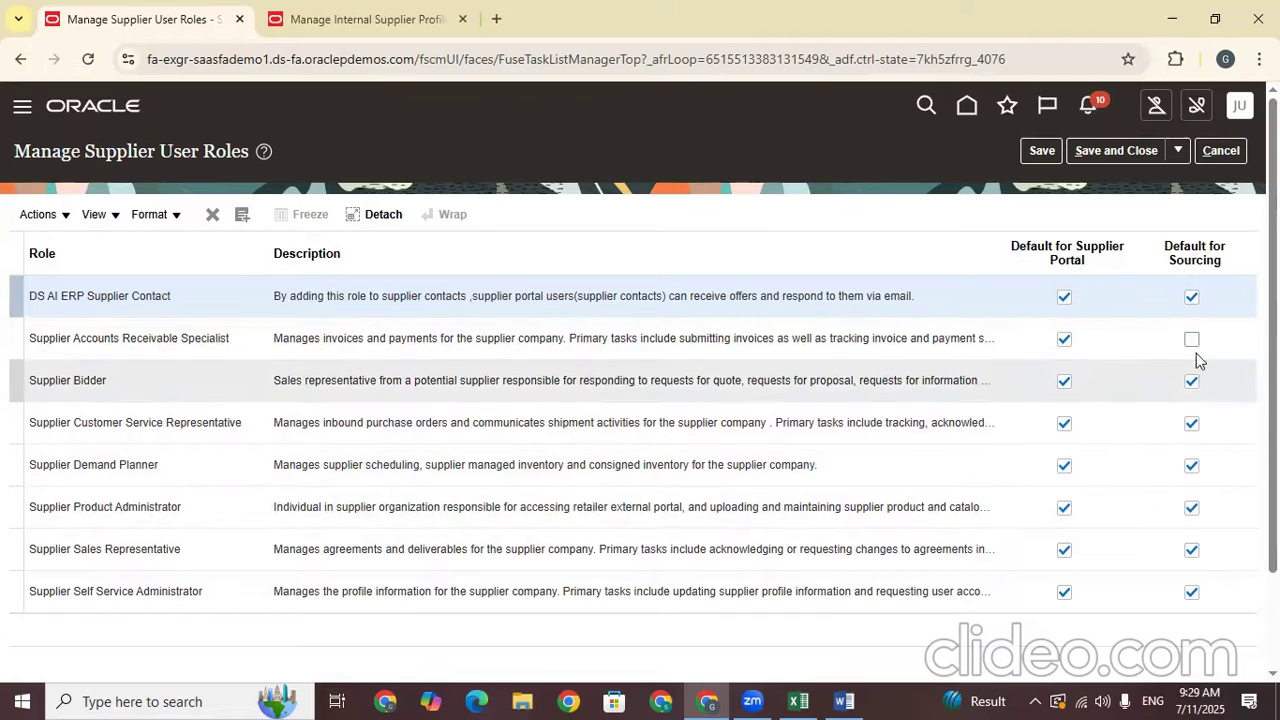
Clear the Supplier Portal Default checkbox on the Supplier Bidder role and save the role settings
left_click(1053, 241)
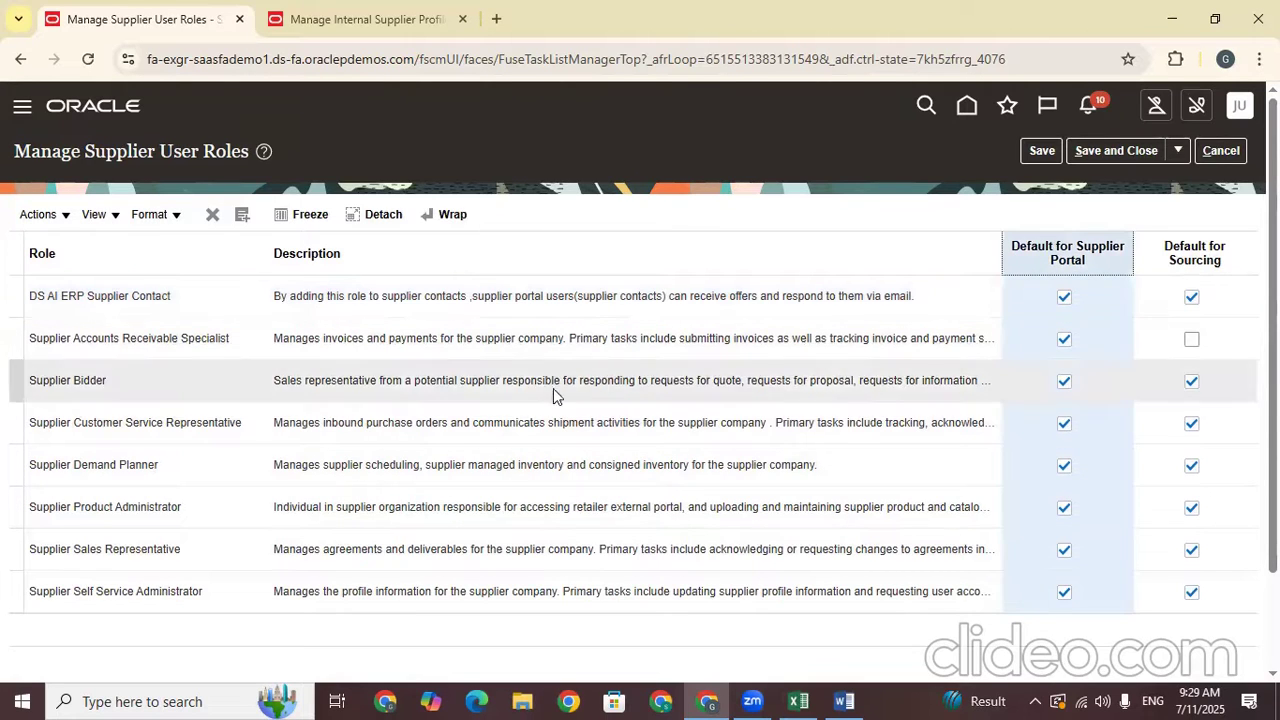
left_click(151, 383)
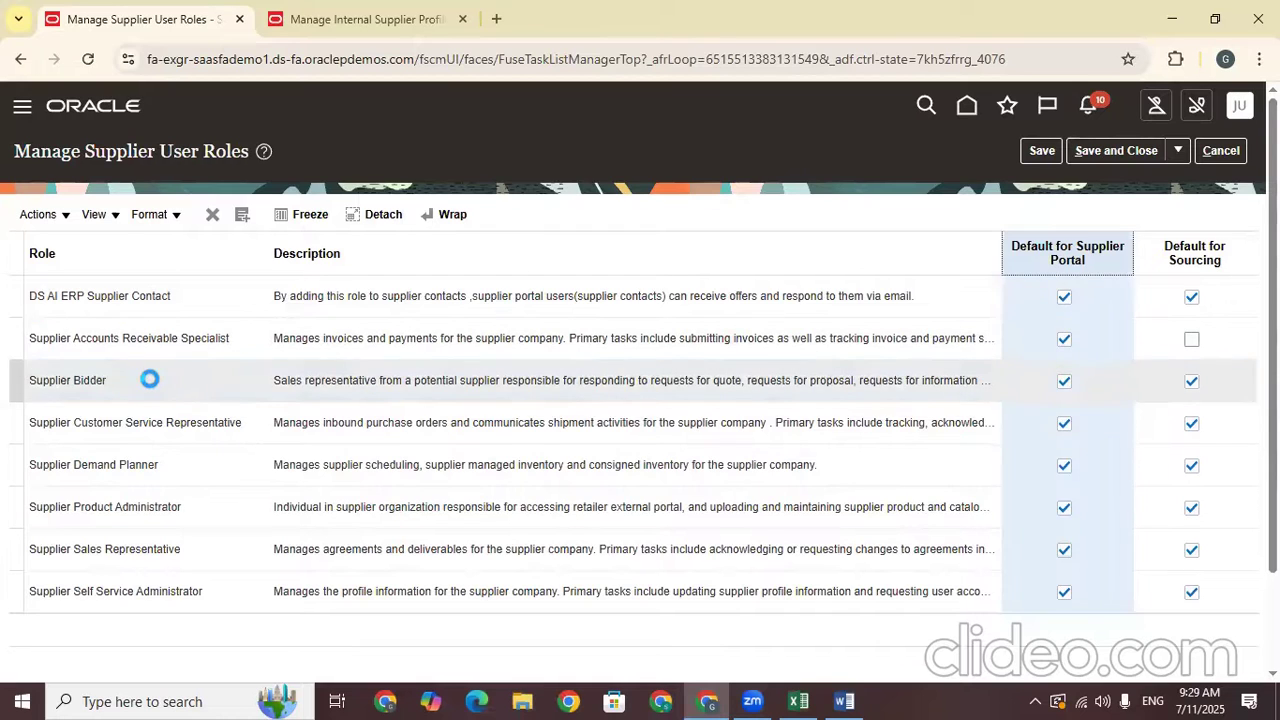
left_click(1063, 382)
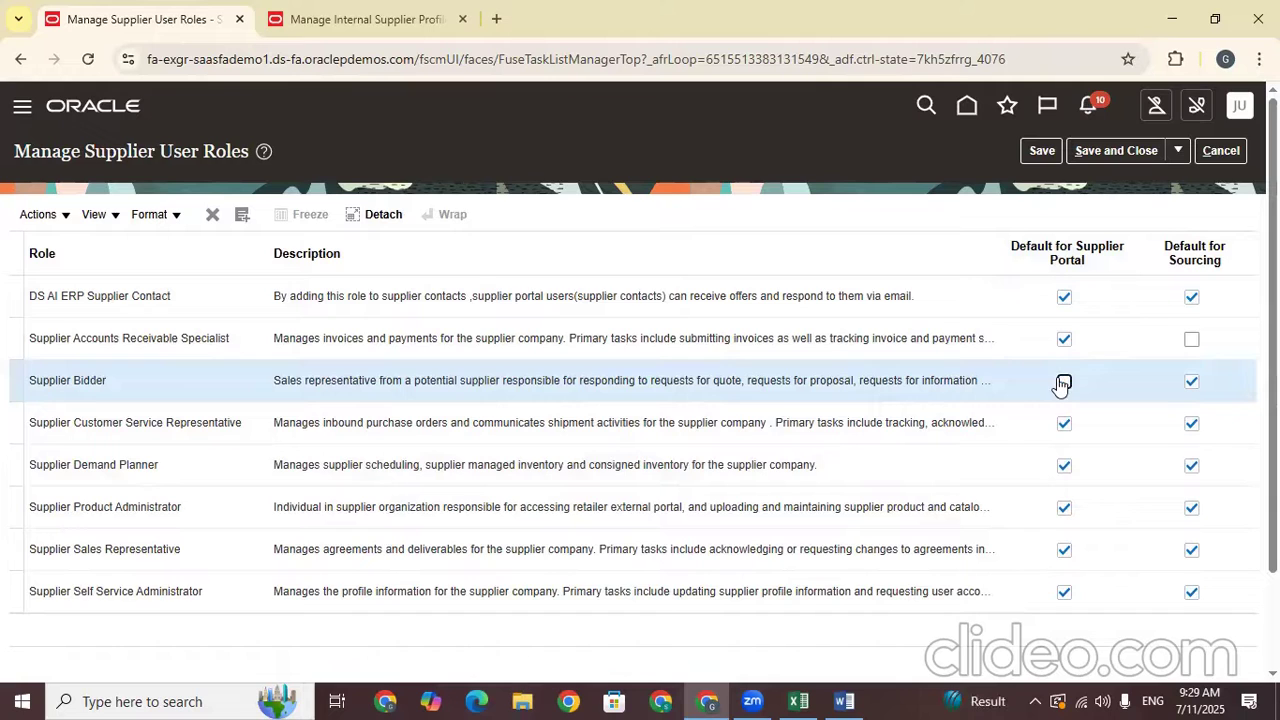
left_click_drag(106, 381, 36, 381)
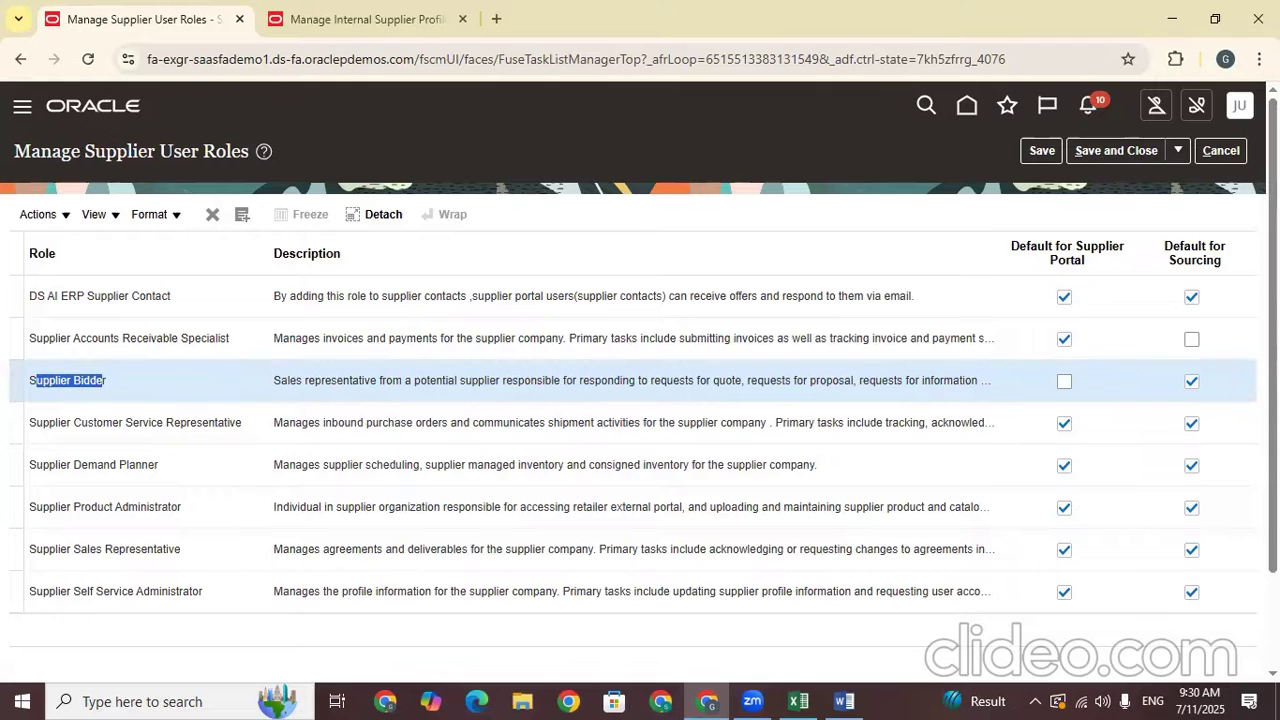
scroll(640, 400, "down", 2)
scroll(640, 372, "up", 2)
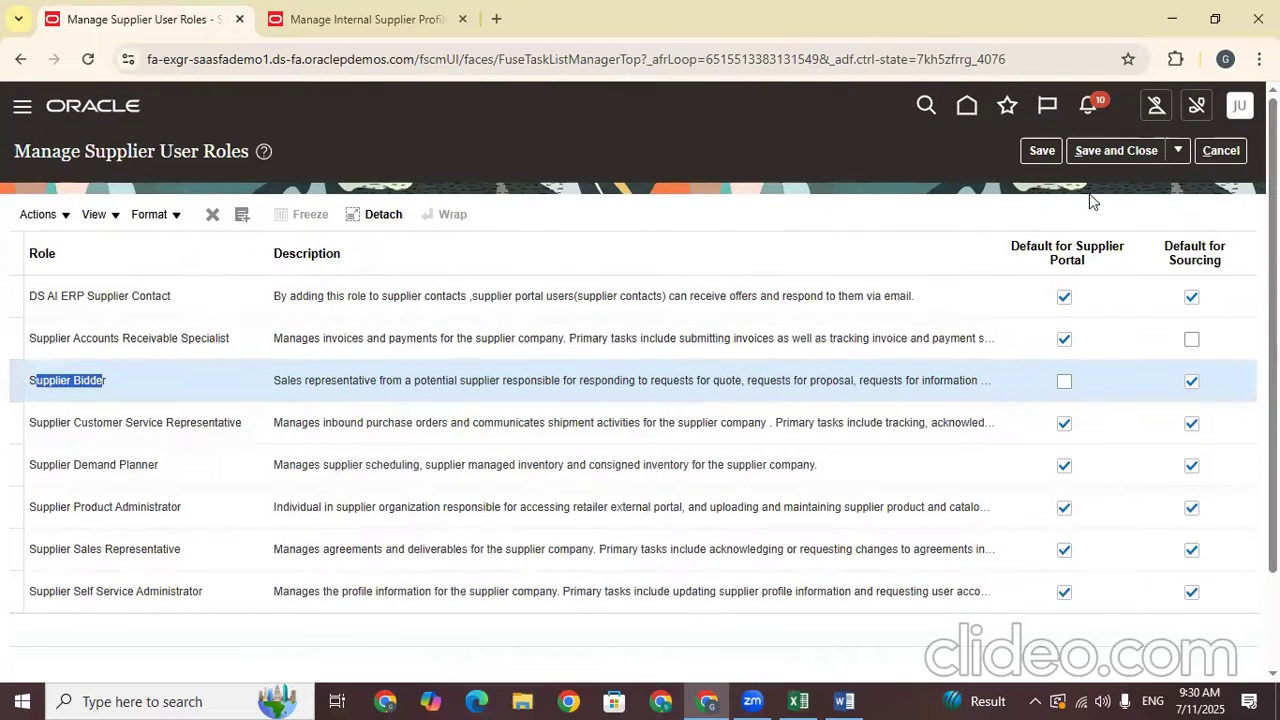
left_click(1108, 150)
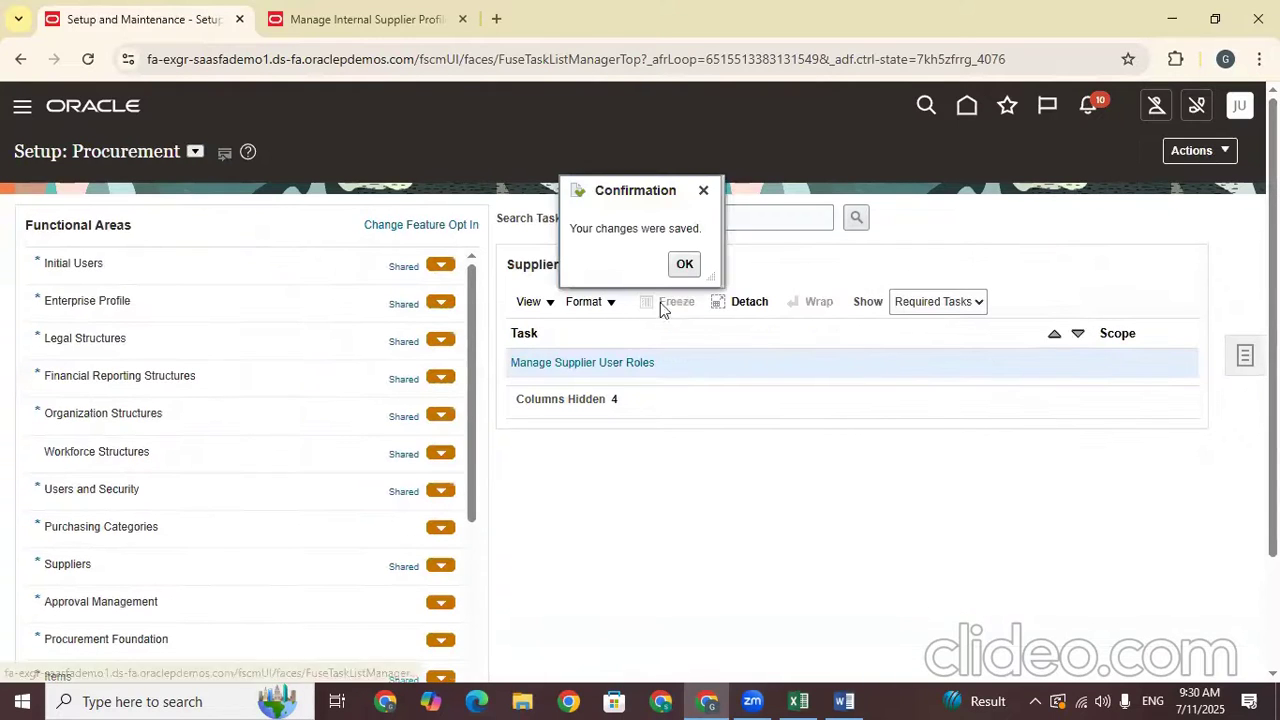
Dismiss the save confirmation and return to the home page's Procurement apps
left_click(684, 265)
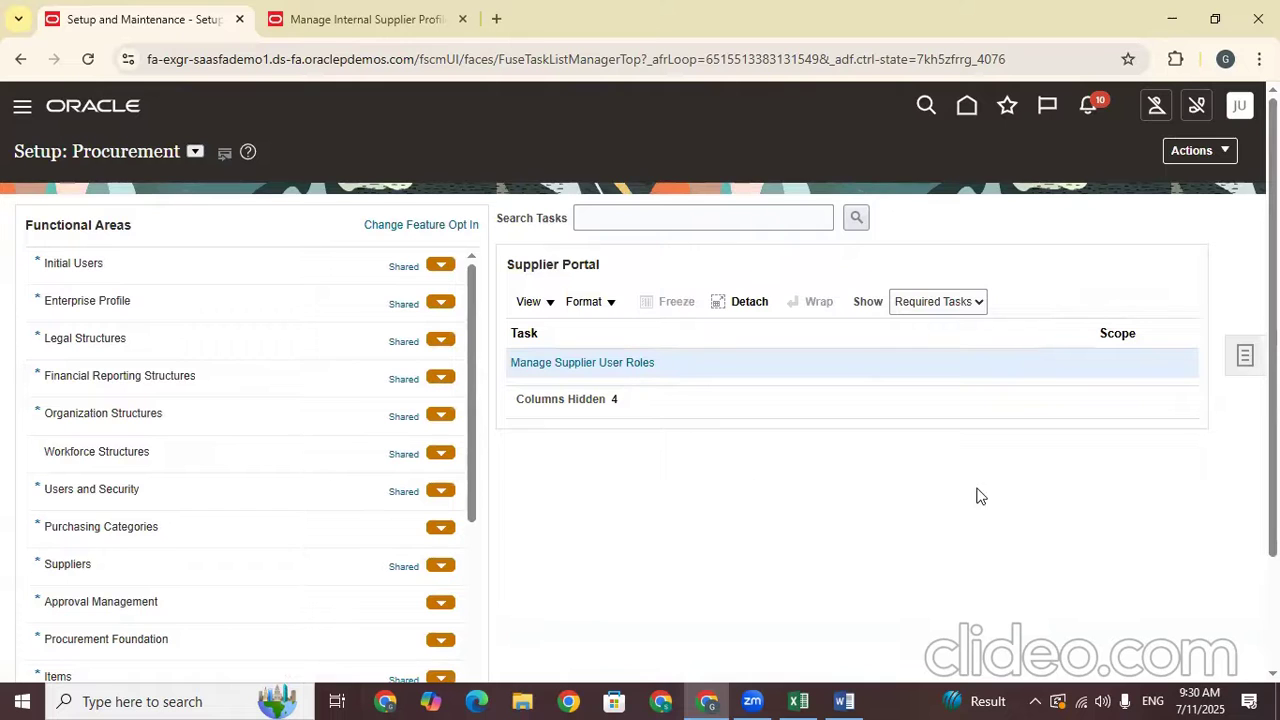
left_click(967, 108)
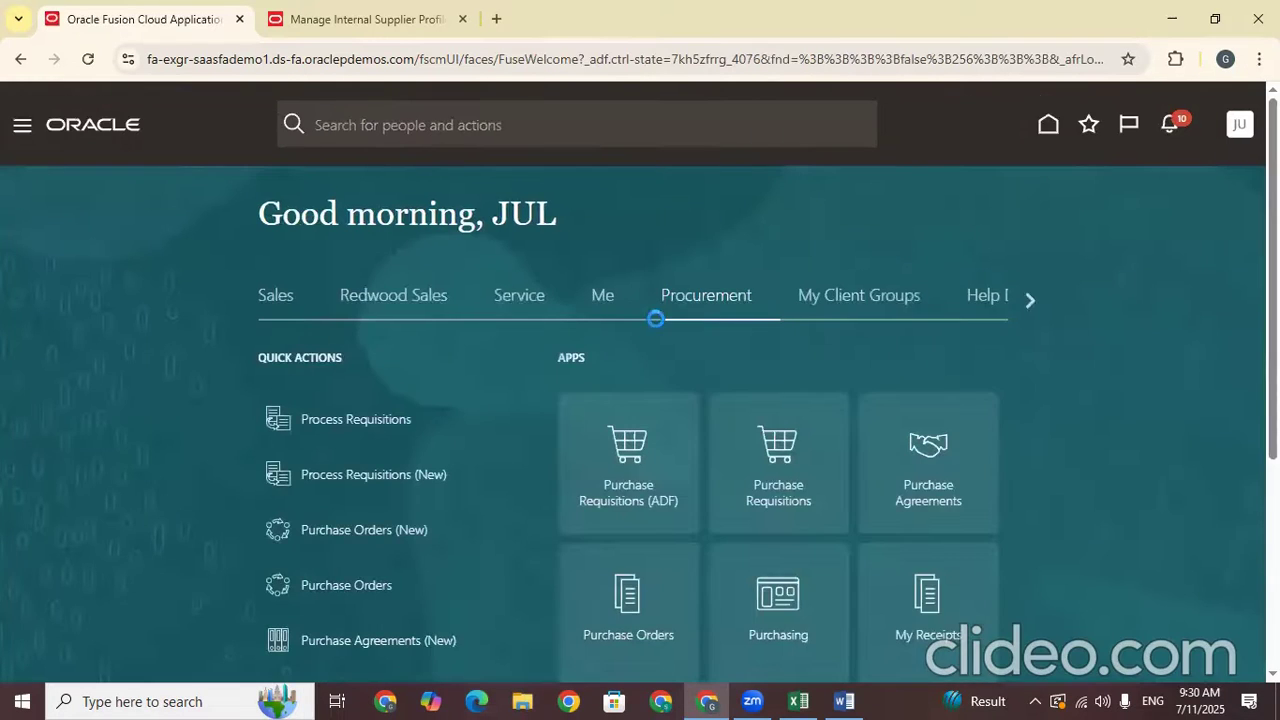
scroll(640, 400, "down", 1)
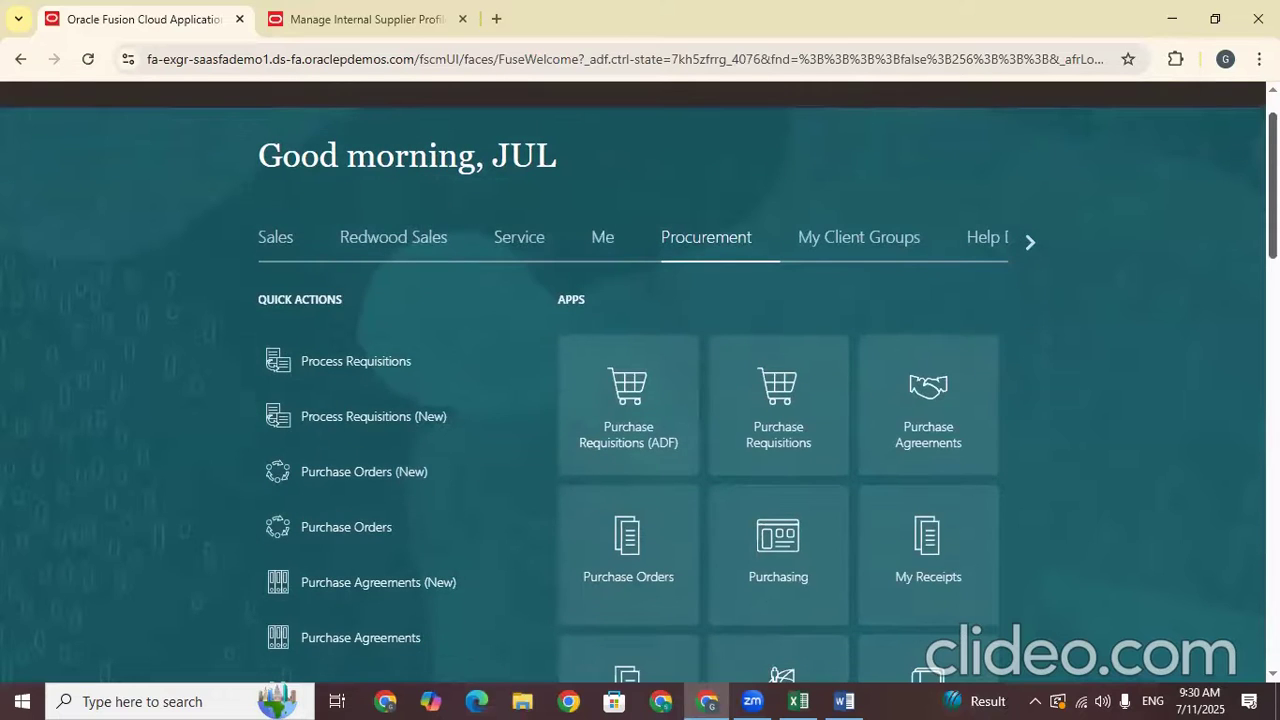
scroll(640, 400, "down", 4)
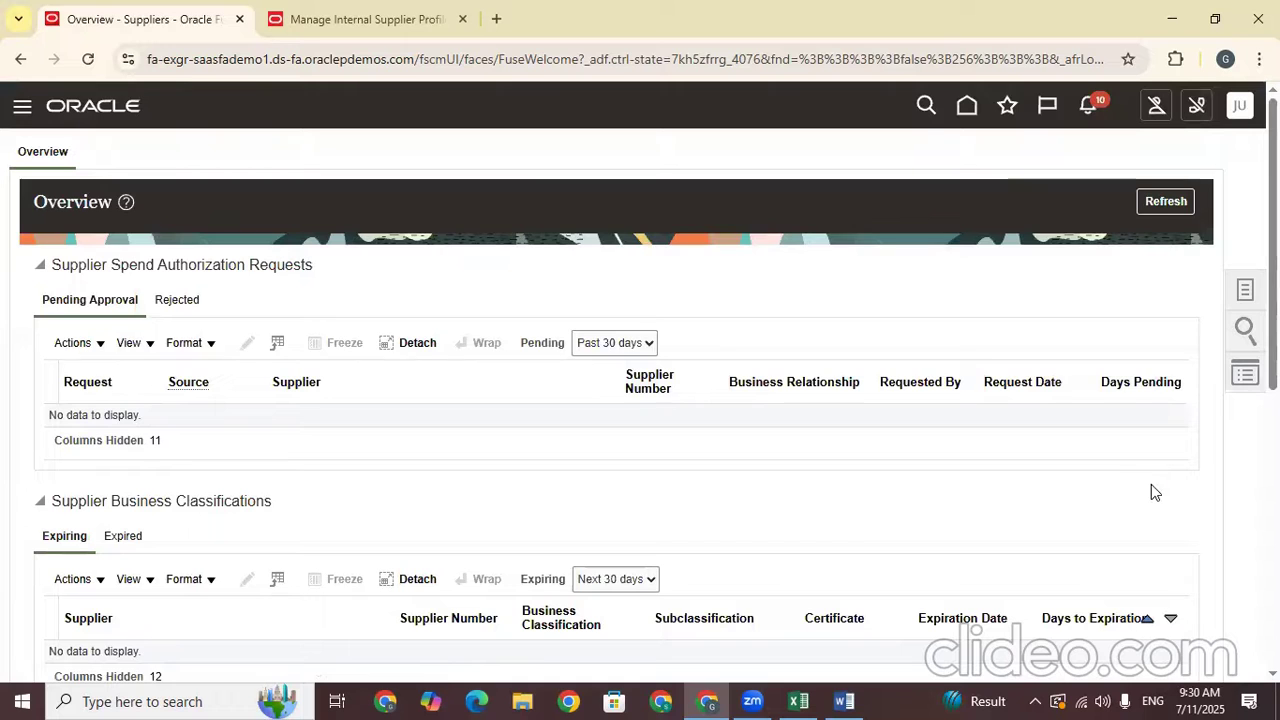
Search Manage Suppliers using the keyword TATA
left_click(1244, 289)
left_click(1145, 155)
left_click(375, 318)
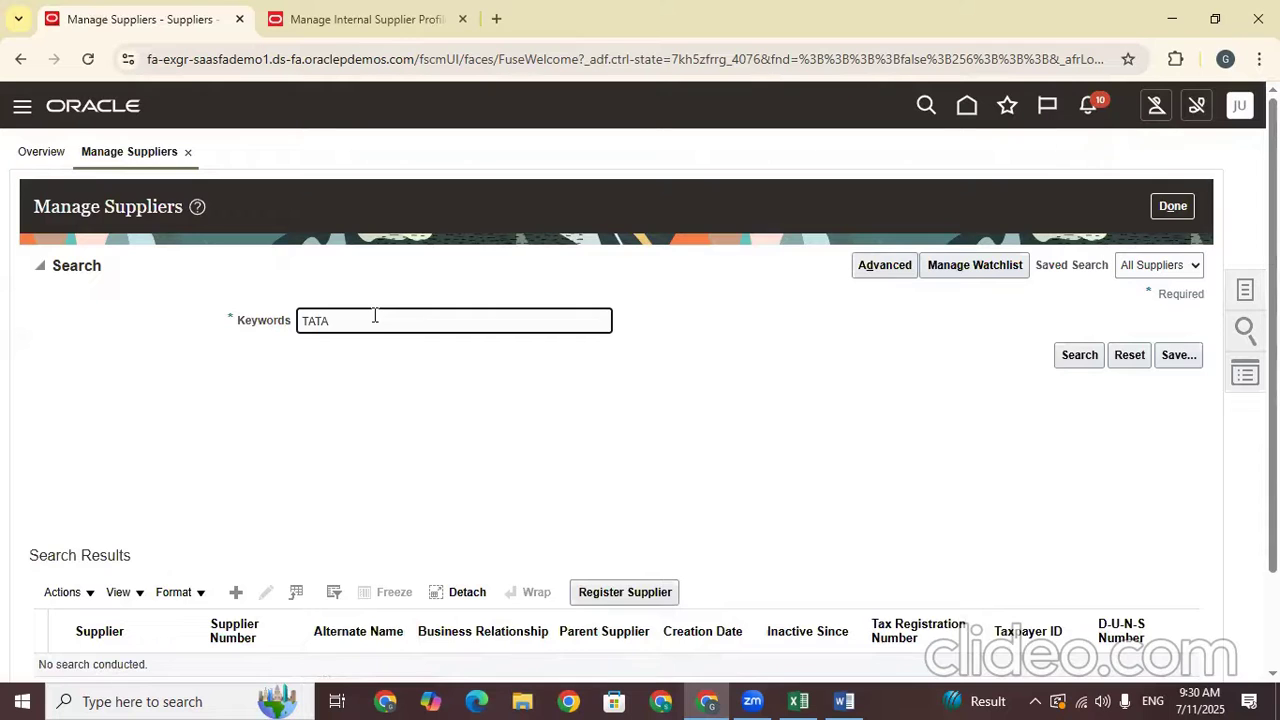
key("Return")
scroll(63, 571, "down", 1)
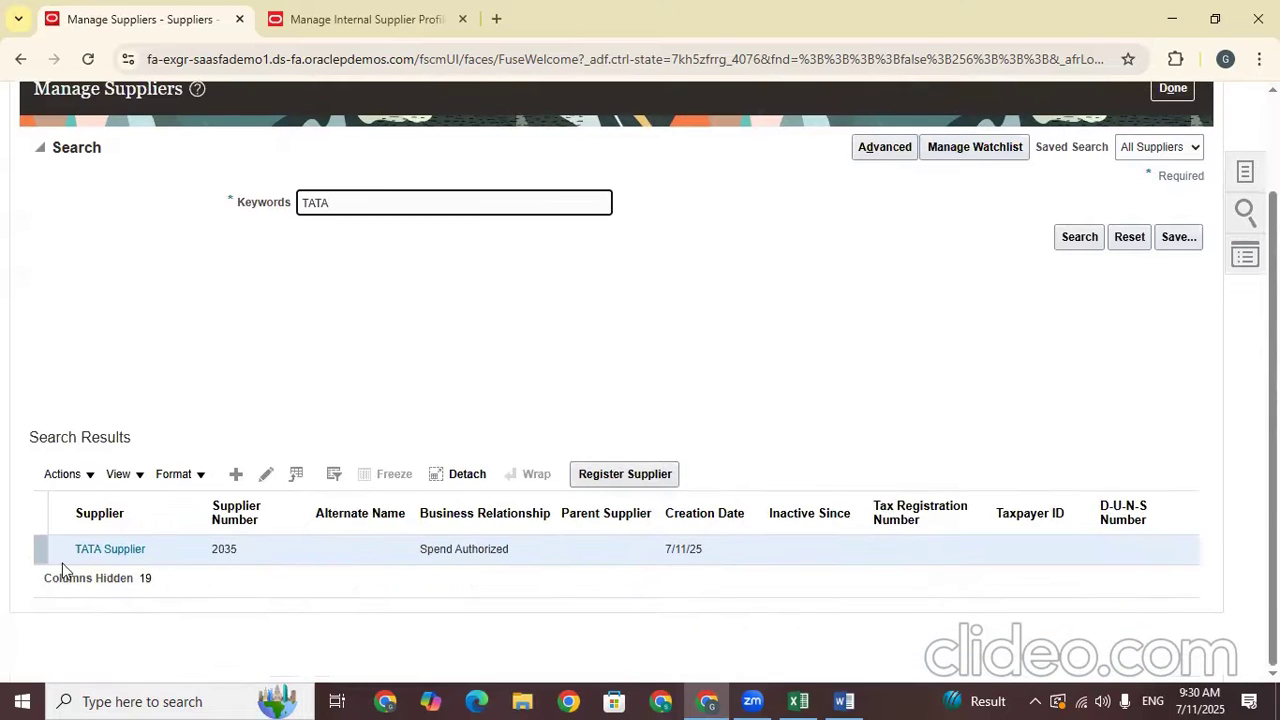
Open TATA Supplier's contact details from its Contacts tab and close the extra profile tab
left_click(131, 548)
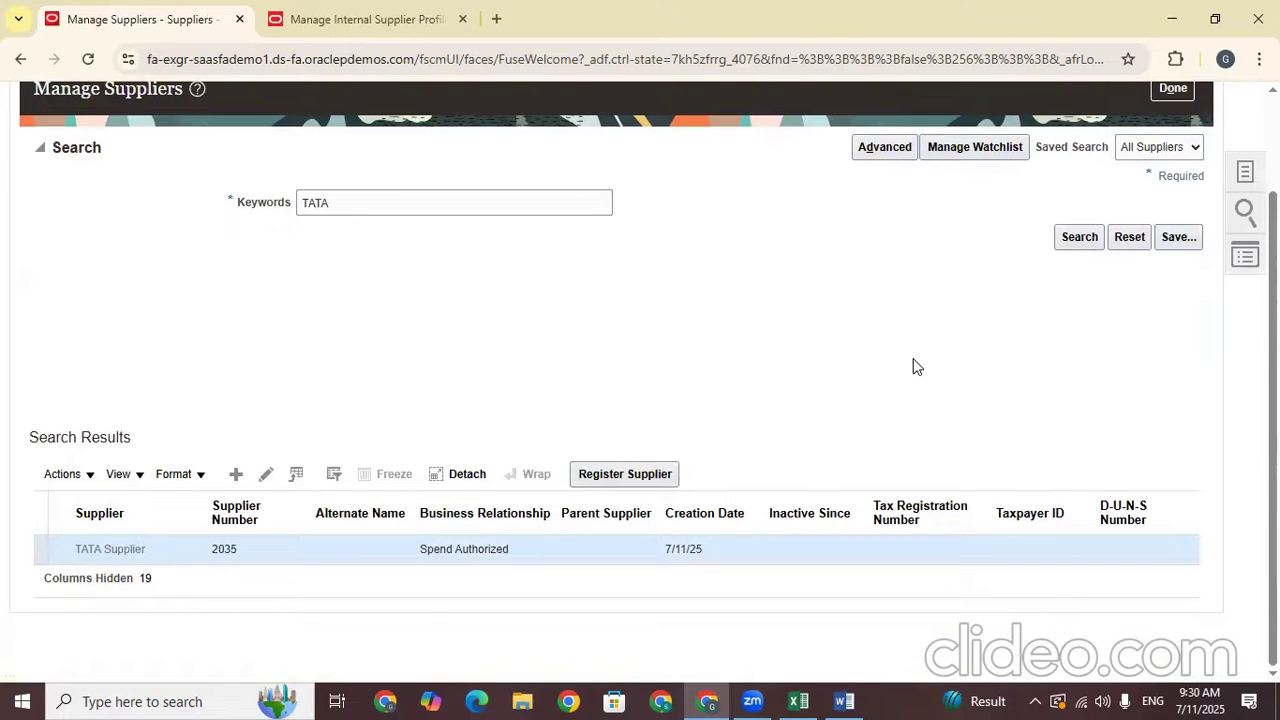
left_click(140, 548)
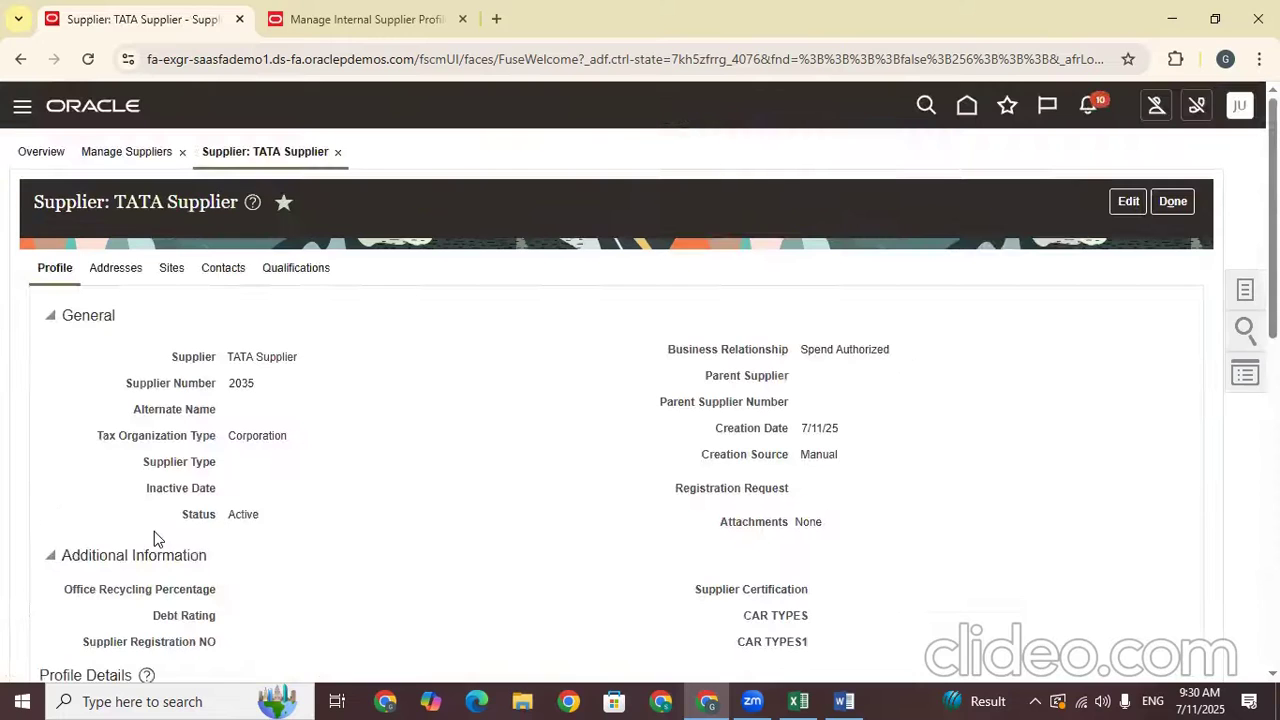
left_click(220, 268)
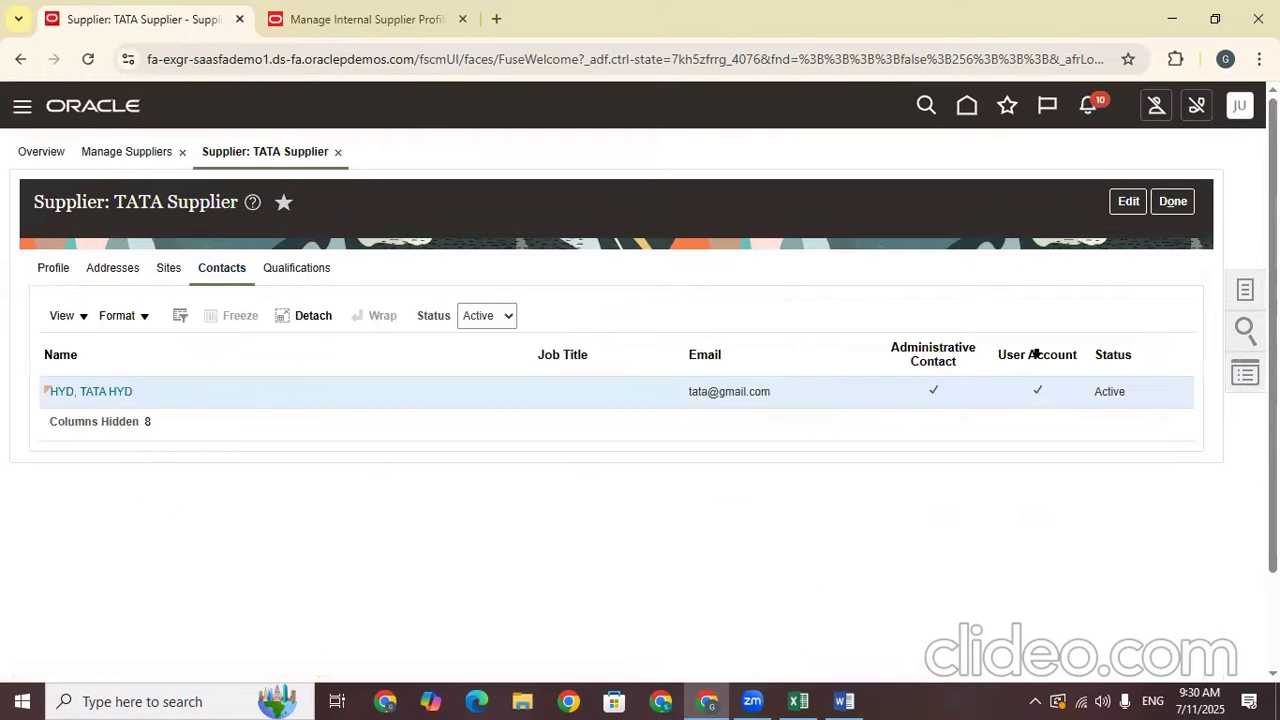
left_click(1043, 390)
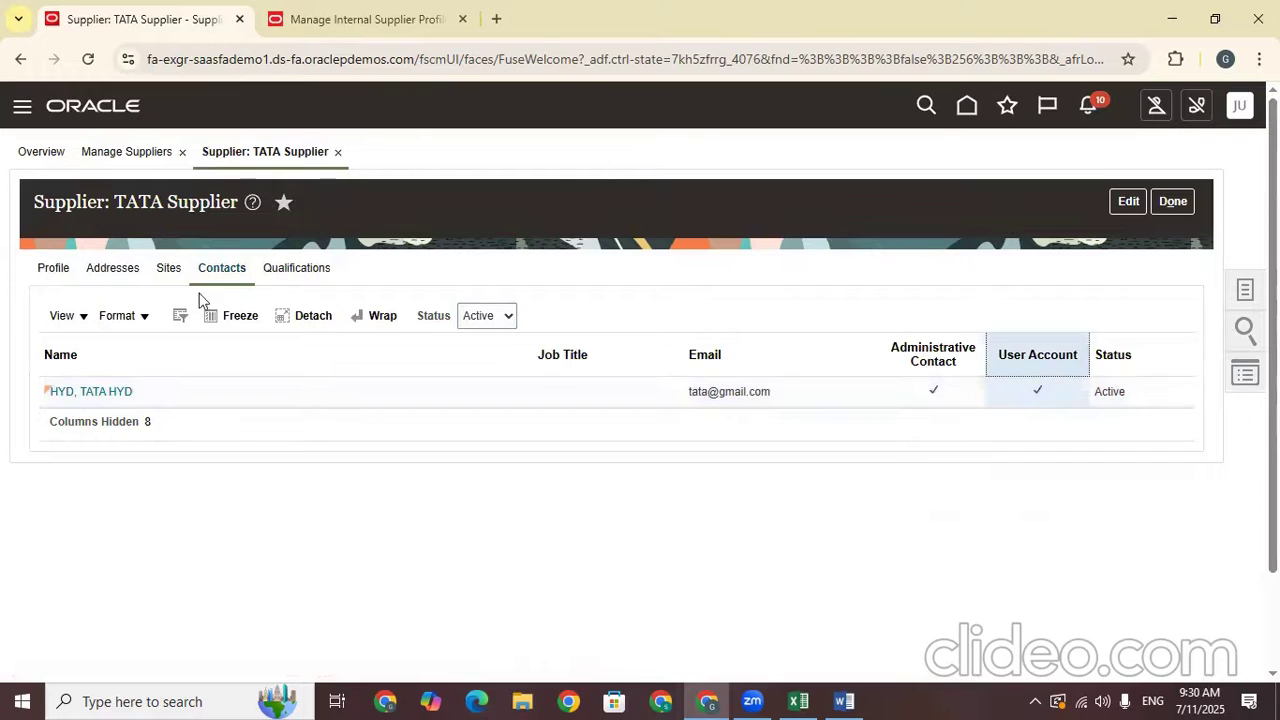
left_click(119, 395)
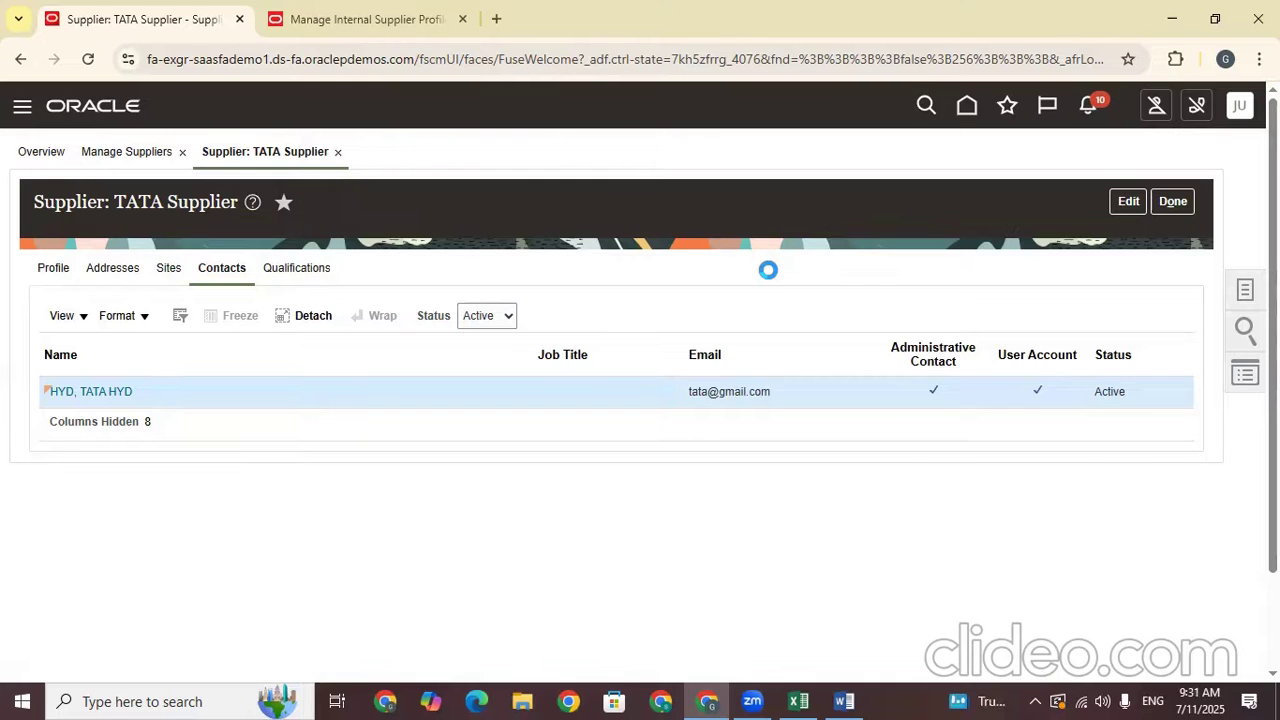
left_click(462, 19)
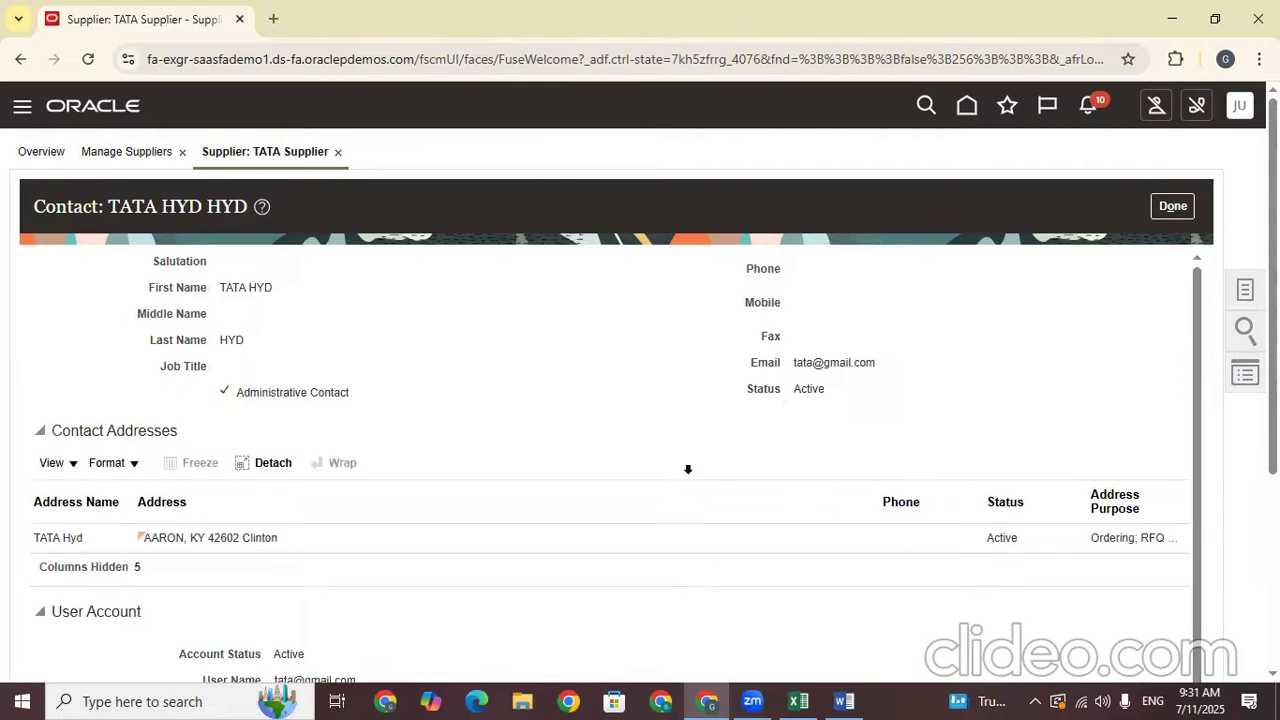
Select and copy the contact's User Name value in the User Account section
scroll(688, 469, "down", 3)
left_click_drag(386, 376, 277, 373)
key("ctrl+c")
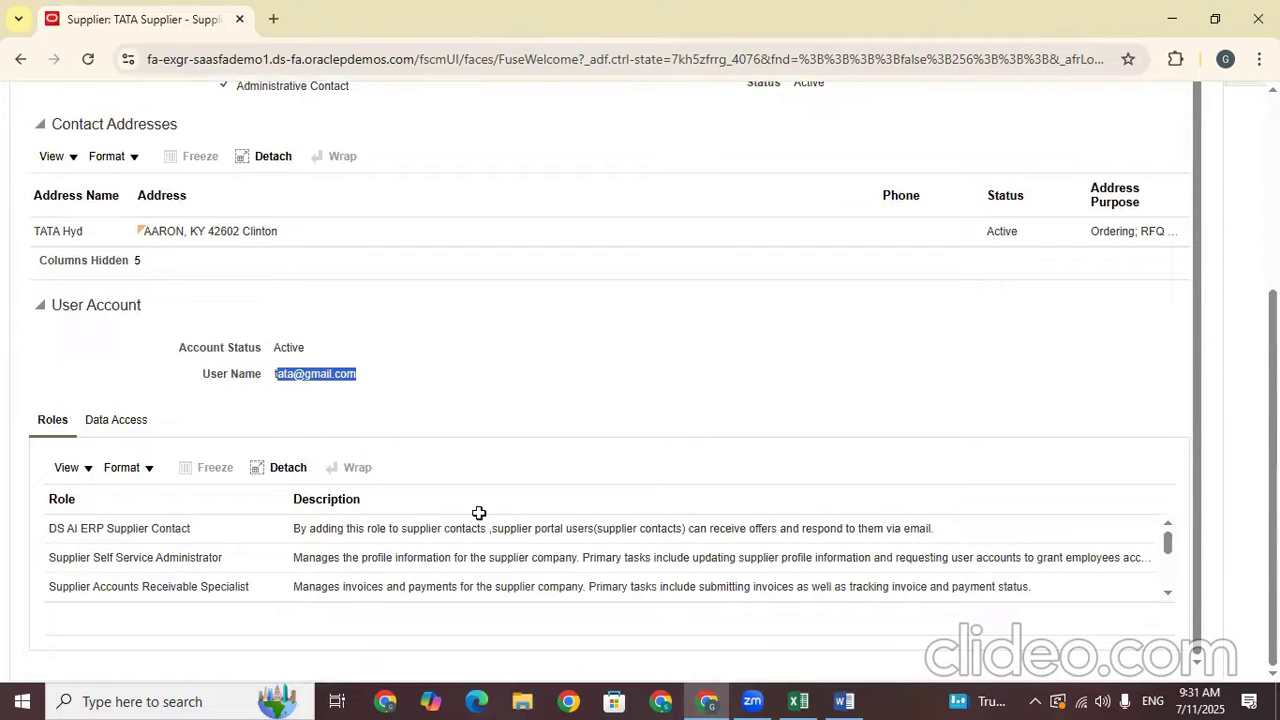
In the Train Doc sheet, enter 'Supplier Portal Login' in B695 and paste the user name into C695
key("alt+Tab")
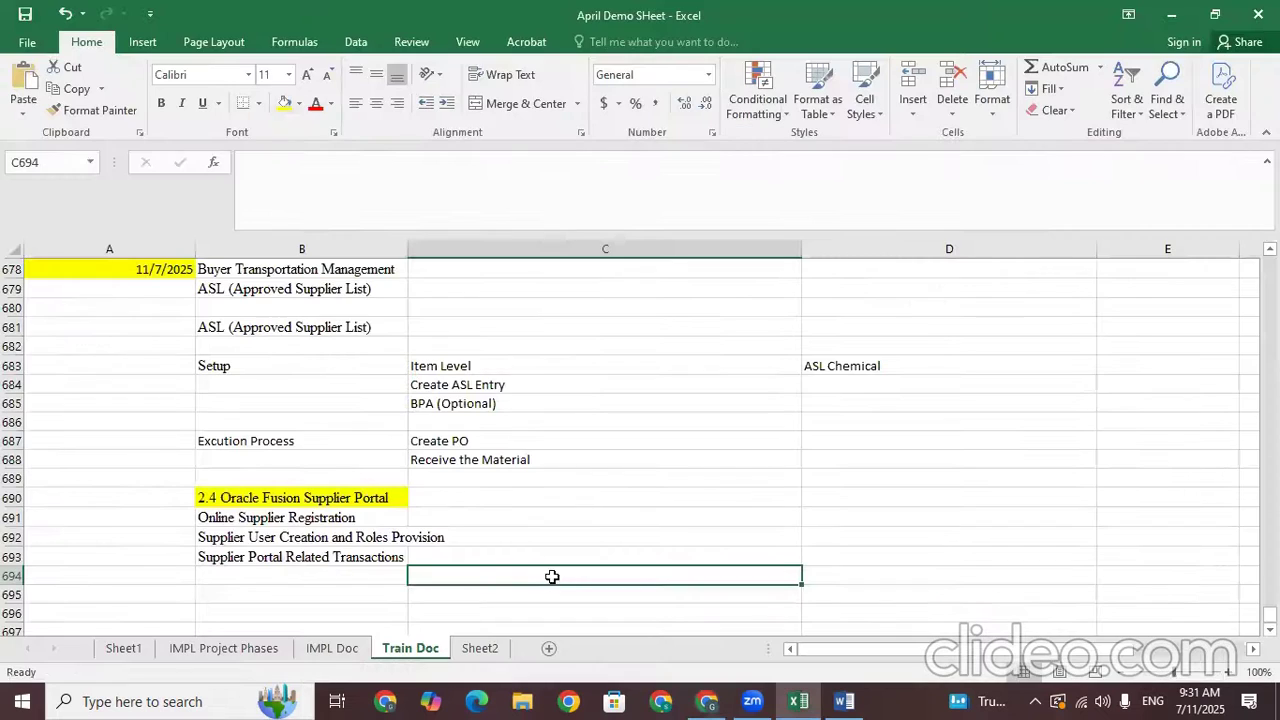
left_click(698, 522)
left_click(372, 584)
left_click(298, 592)
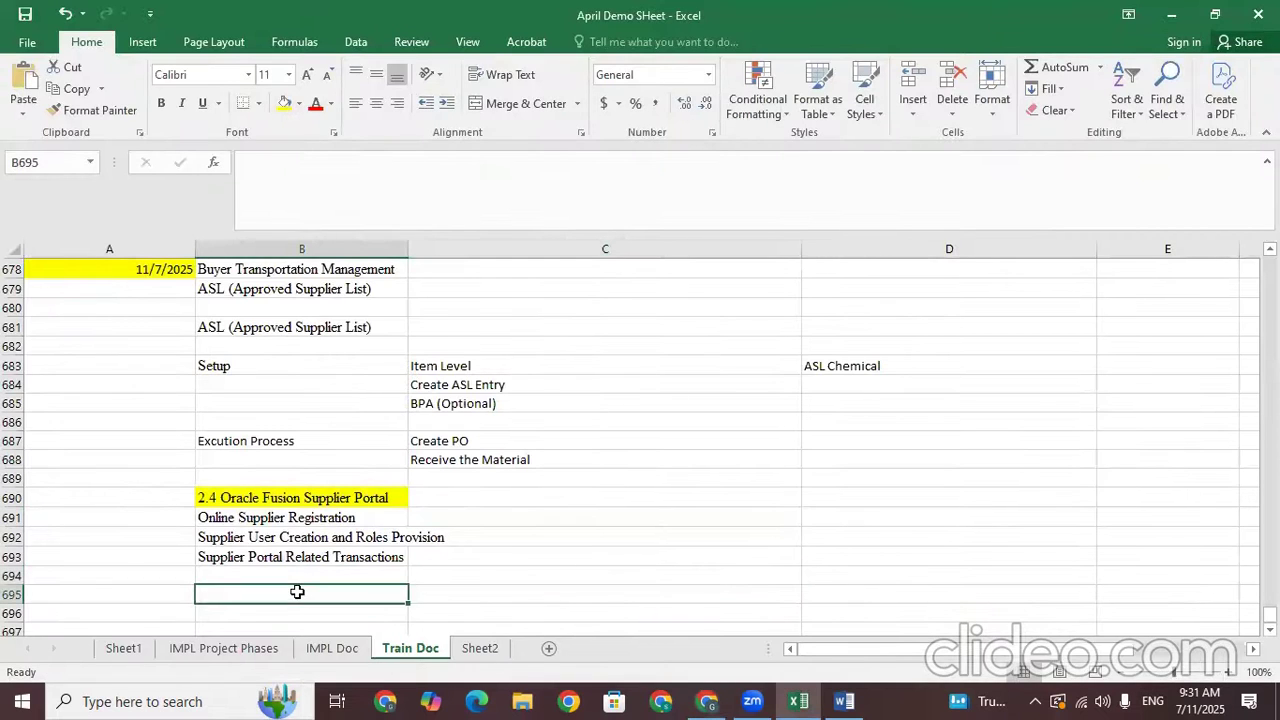
type("Supplier Portal Login")
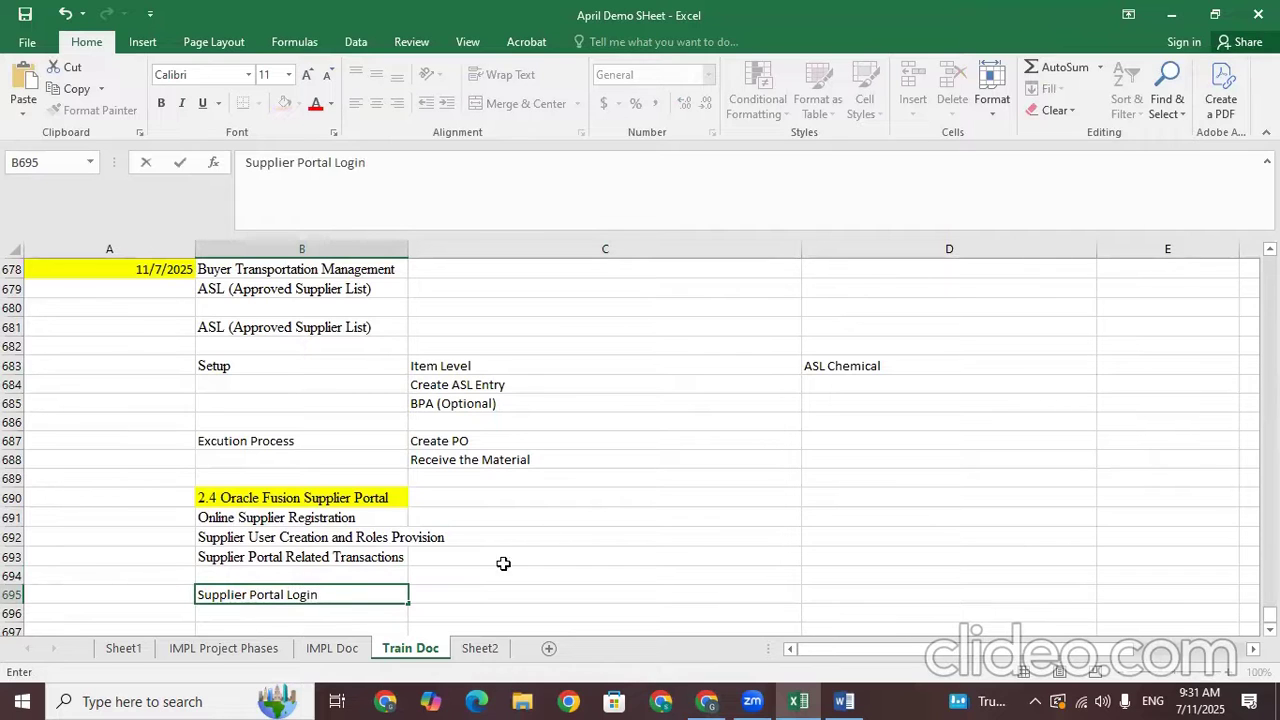
left_click(451, 594)
key("ctrl+v")
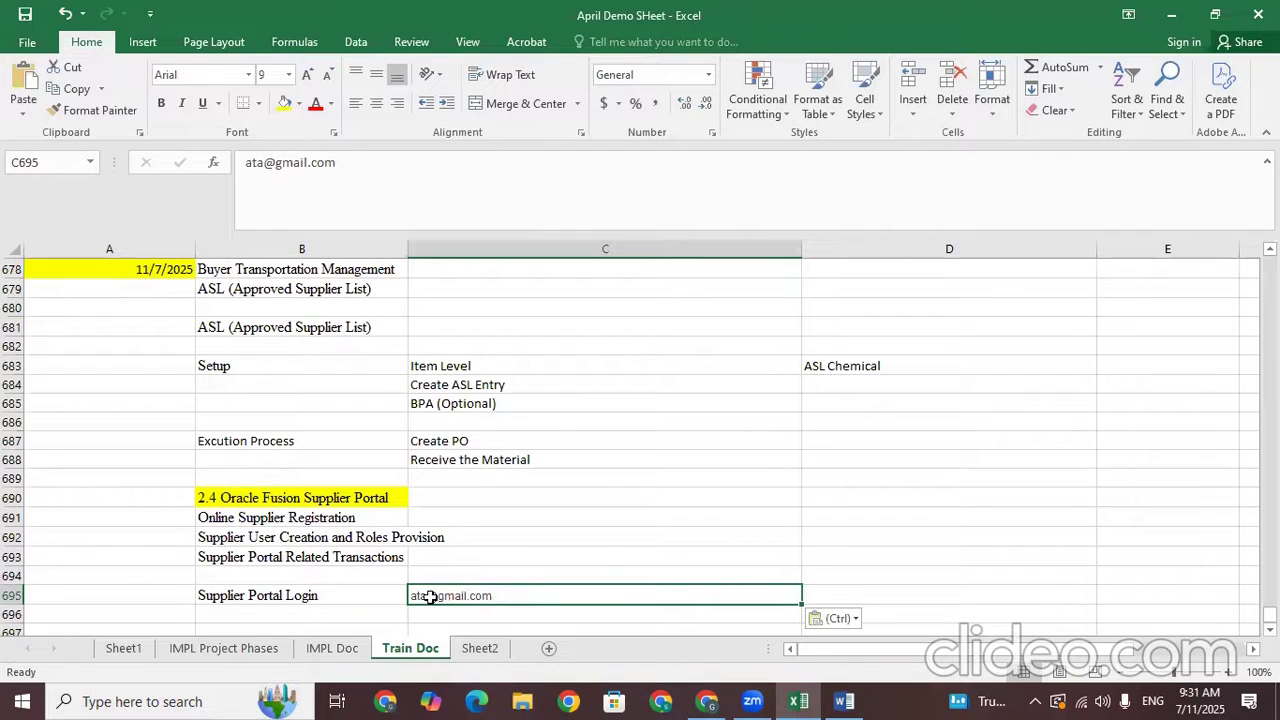
left_click(247, 172)
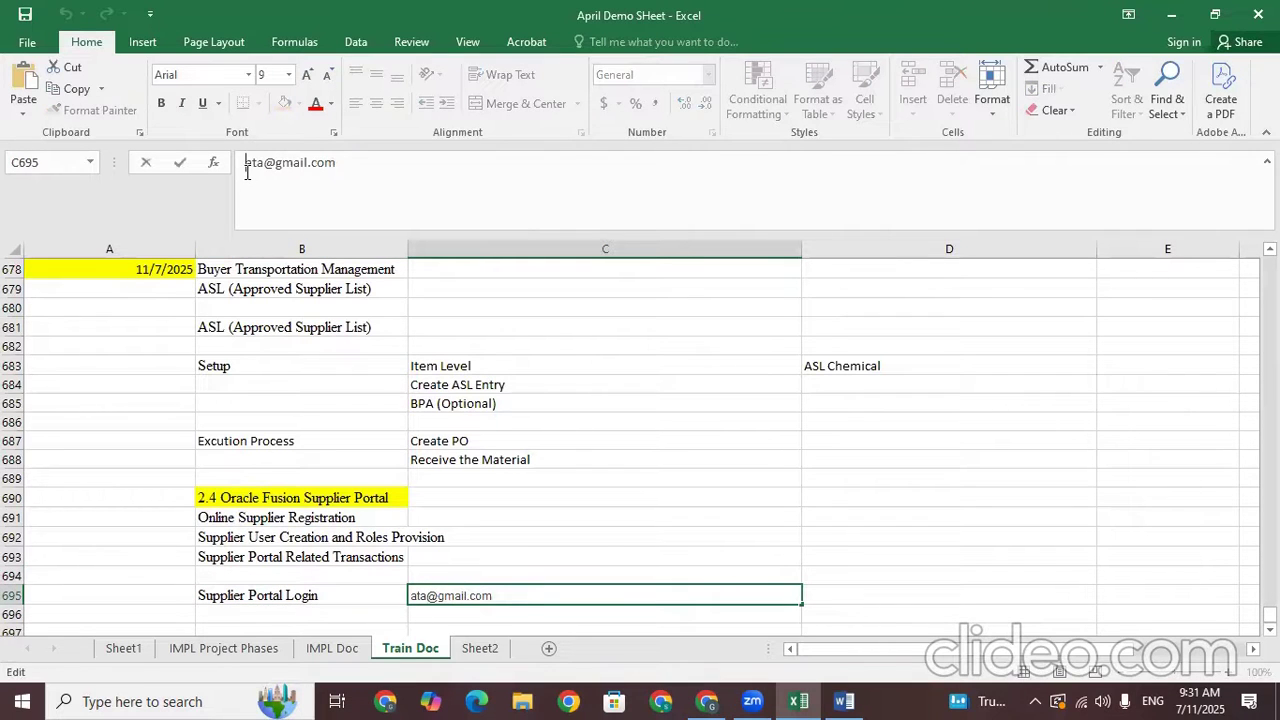
type("t")
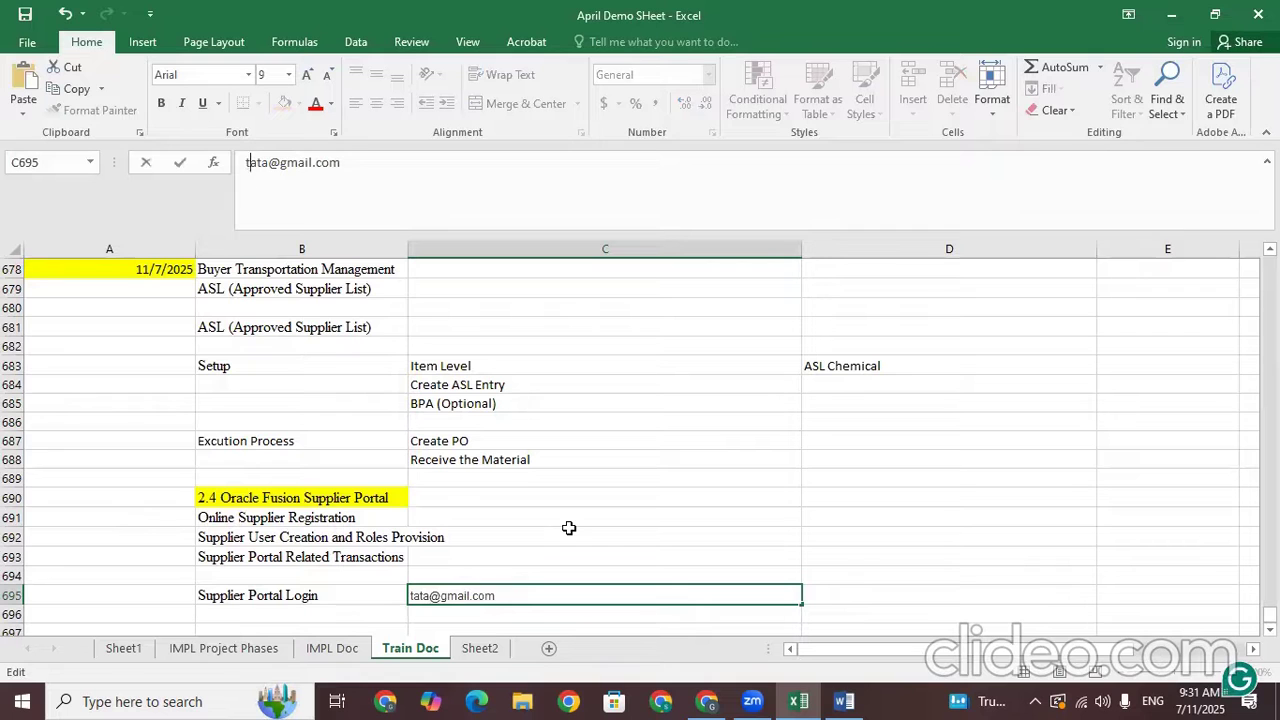
Return from the supplier contact page to the home page without saving
left_click(706, 700)
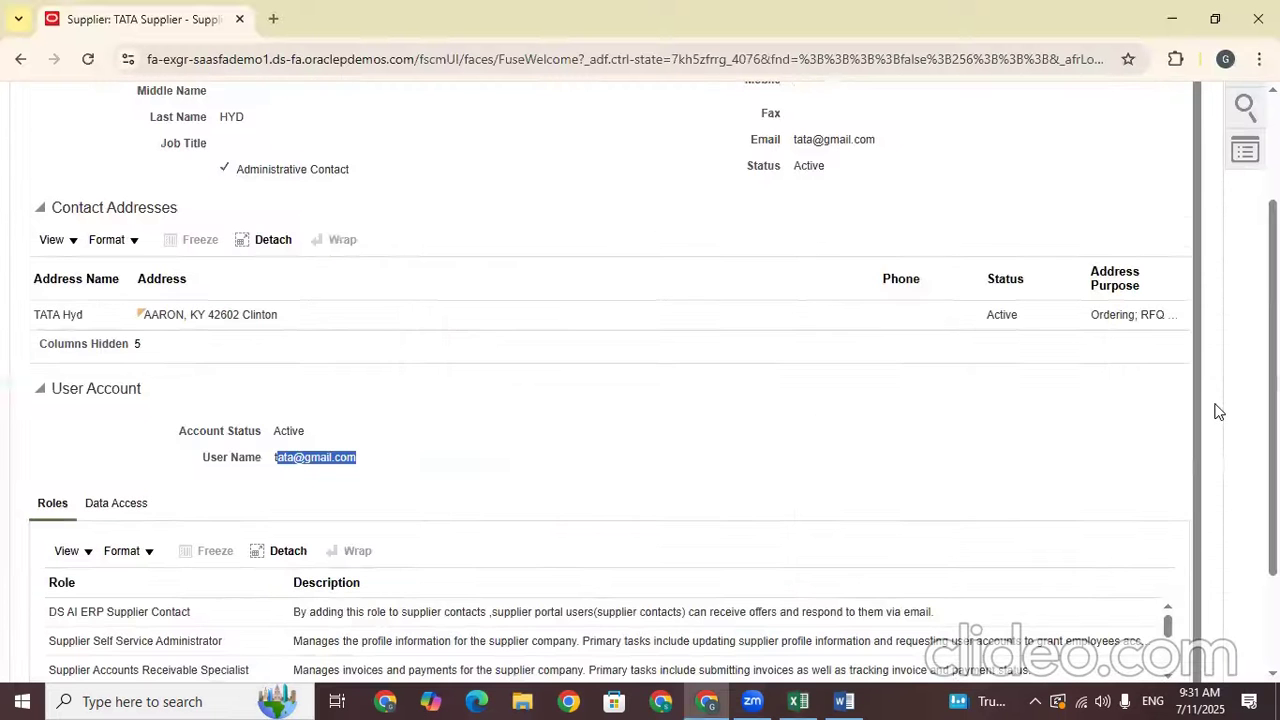
scroll(968, 124, "up", 3)
left_click(968, 124)
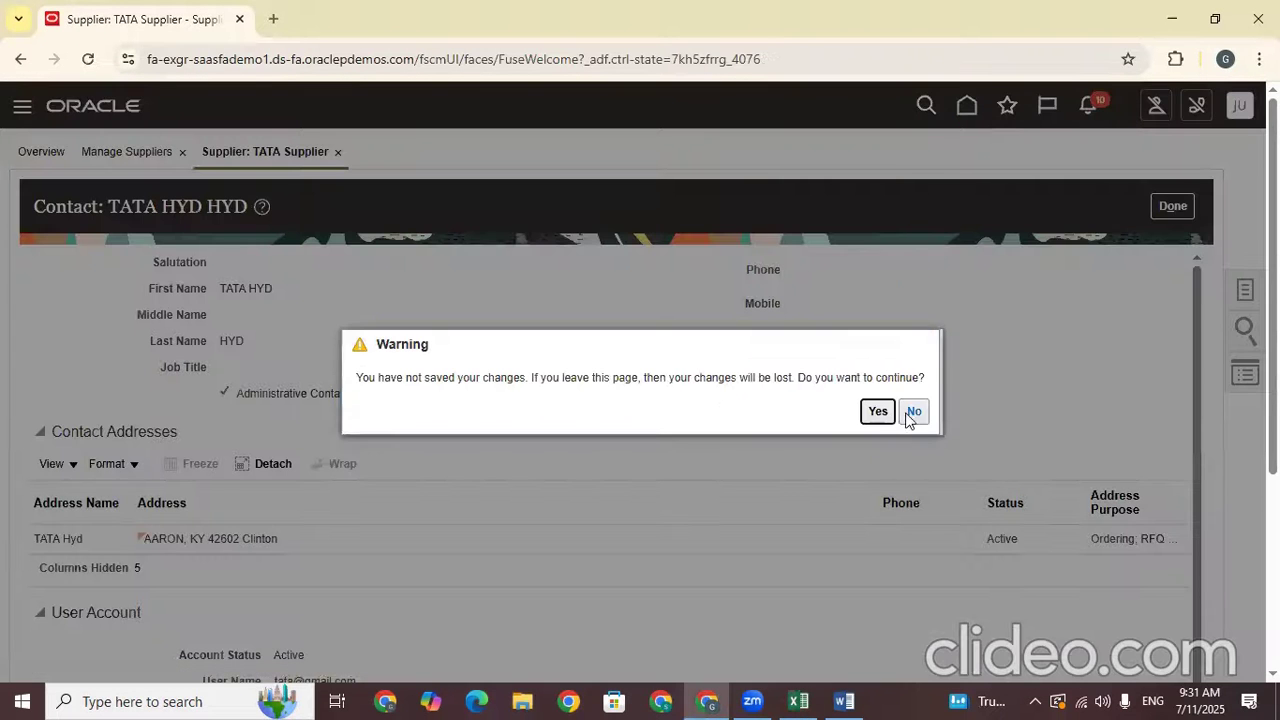
left_click(877, 411)
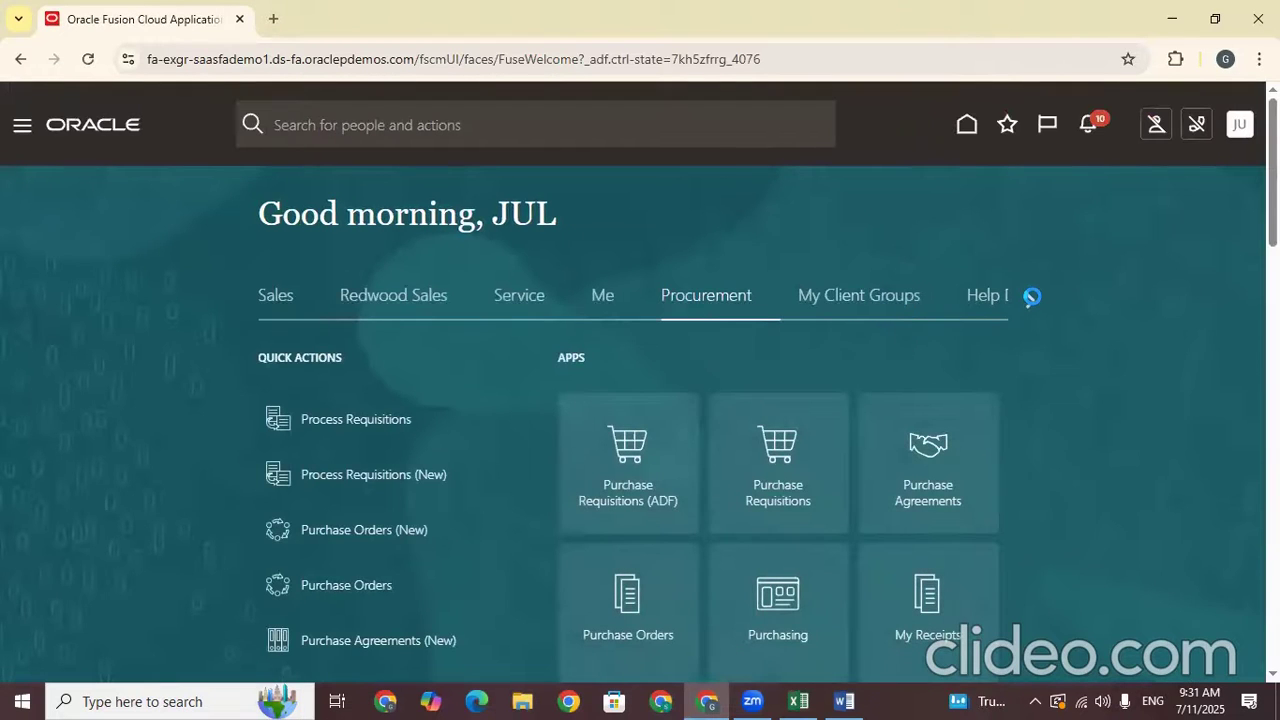
Page through the home work area groups until My Enterprise and Tools appear
left_click(1030, 299)
left_click(1033, 300)
left_click(1033, 300)
left_click(1033, 300)
left_click(1033, 300)
left_click(1033, 298)
left_click(1033, 298)
left_click(1033, 298)
left_click(1033, 298)
left_click(1033, 298)
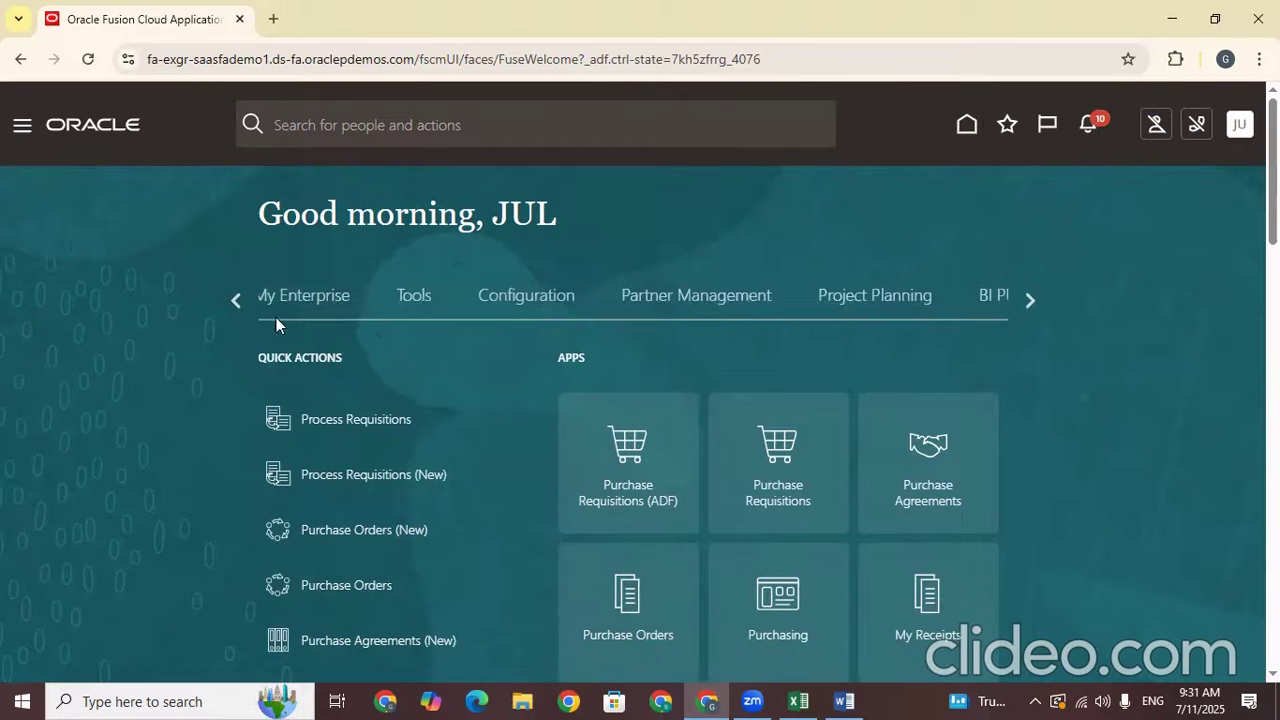
Show the Tools apps and scroll through them to the Security Console tile
left_click(403, 297)
scroll(403, 297, "down", 3)
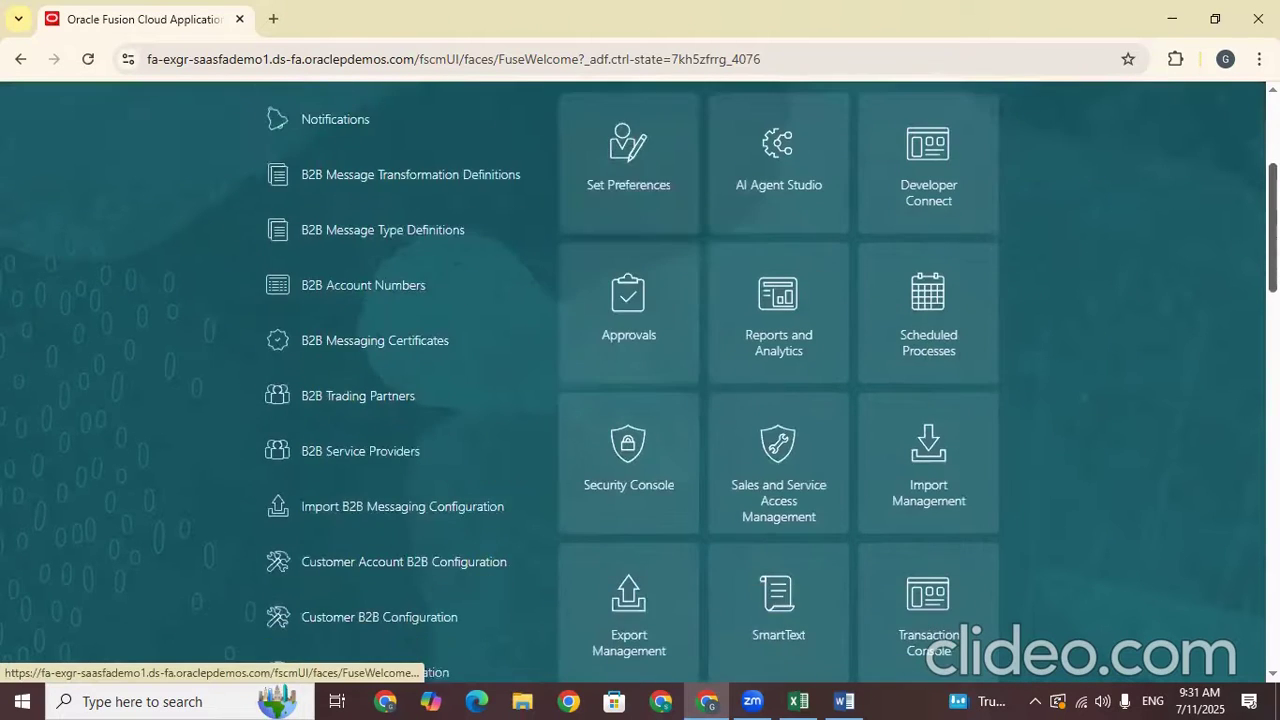
scroll(403, 297, "down", 1)
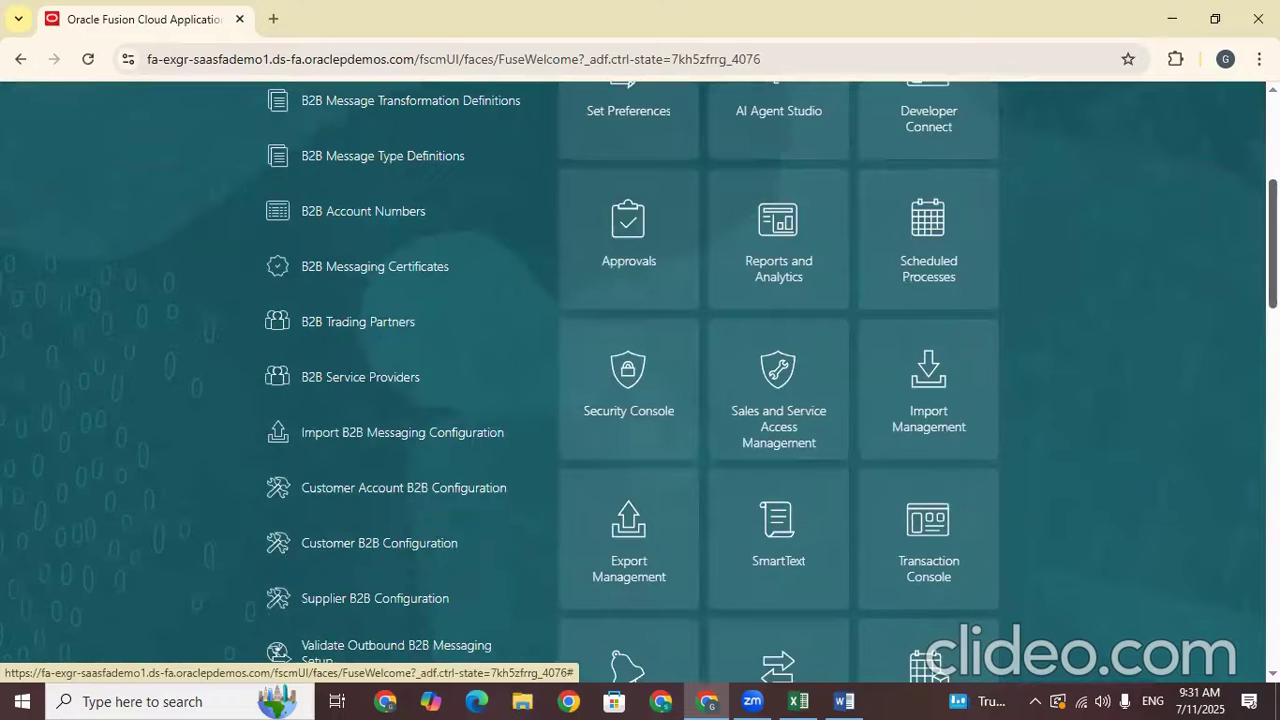
scroll(771, 382, "down", 1)
scroll(626, 600, "down", 1)
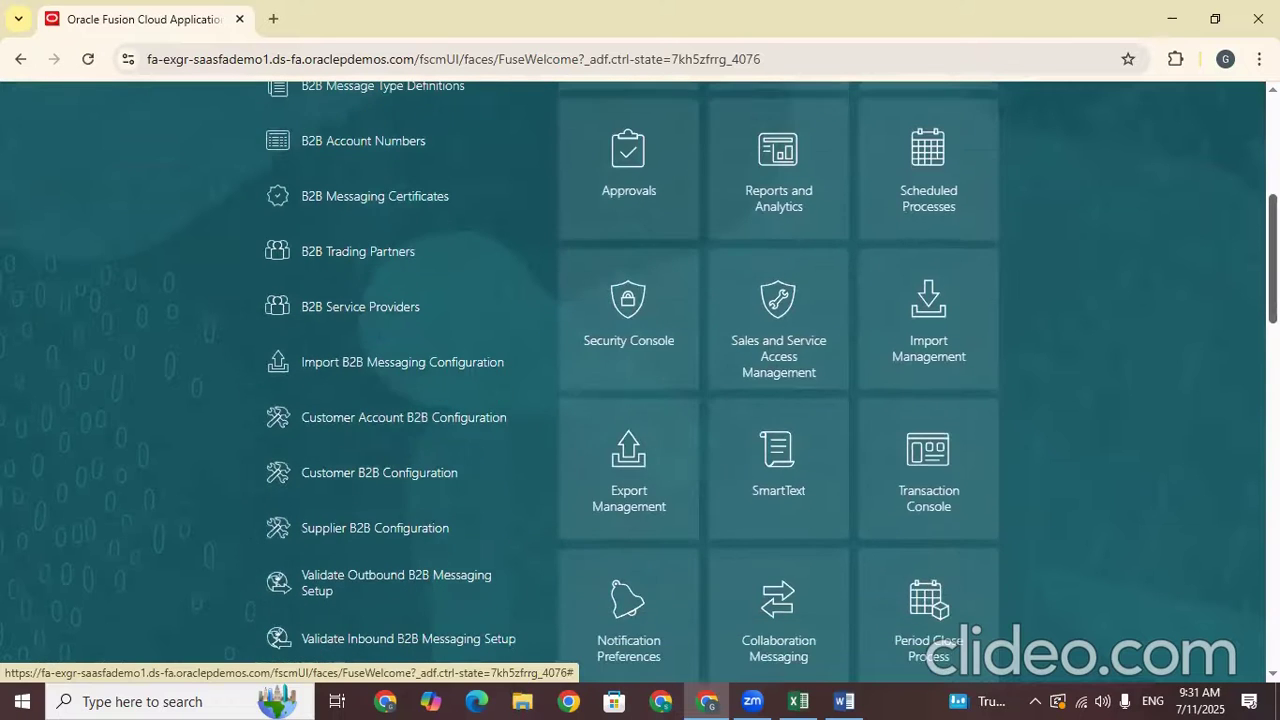
scroll(626, 600, "down", 2)
scroll(640, 380, "up", 1)
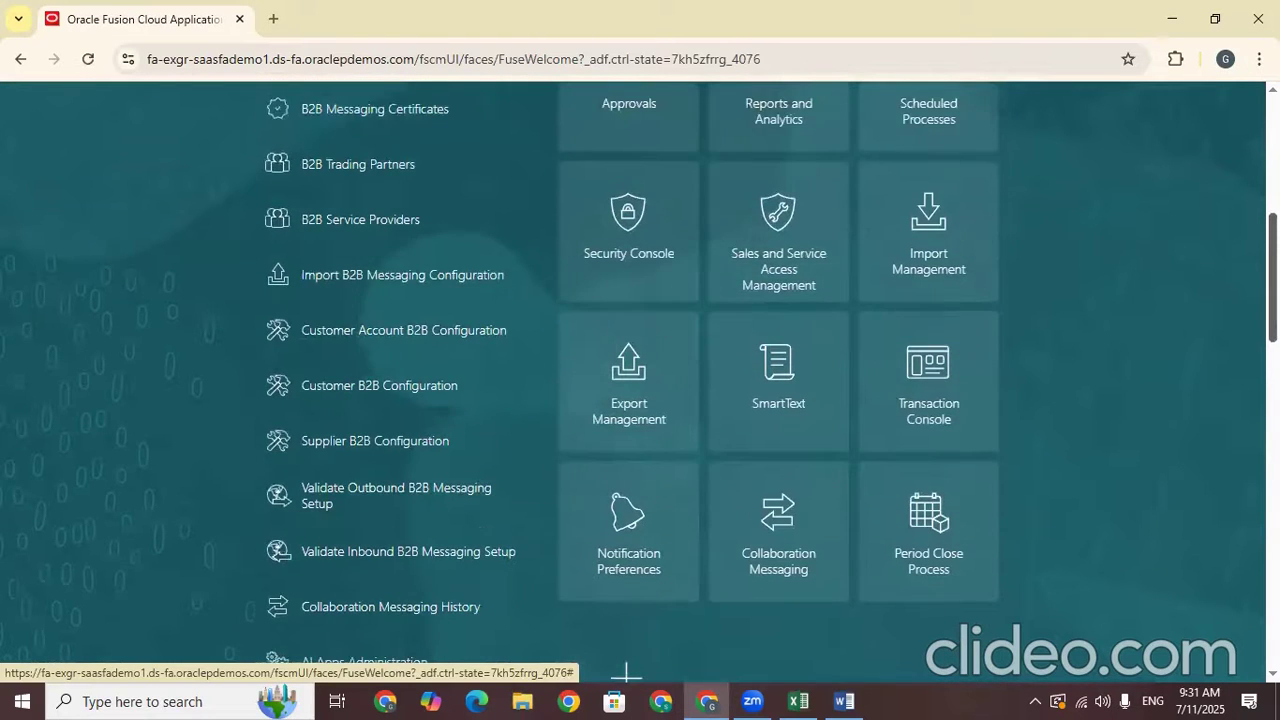
scroll(626, 675, "up", 2)
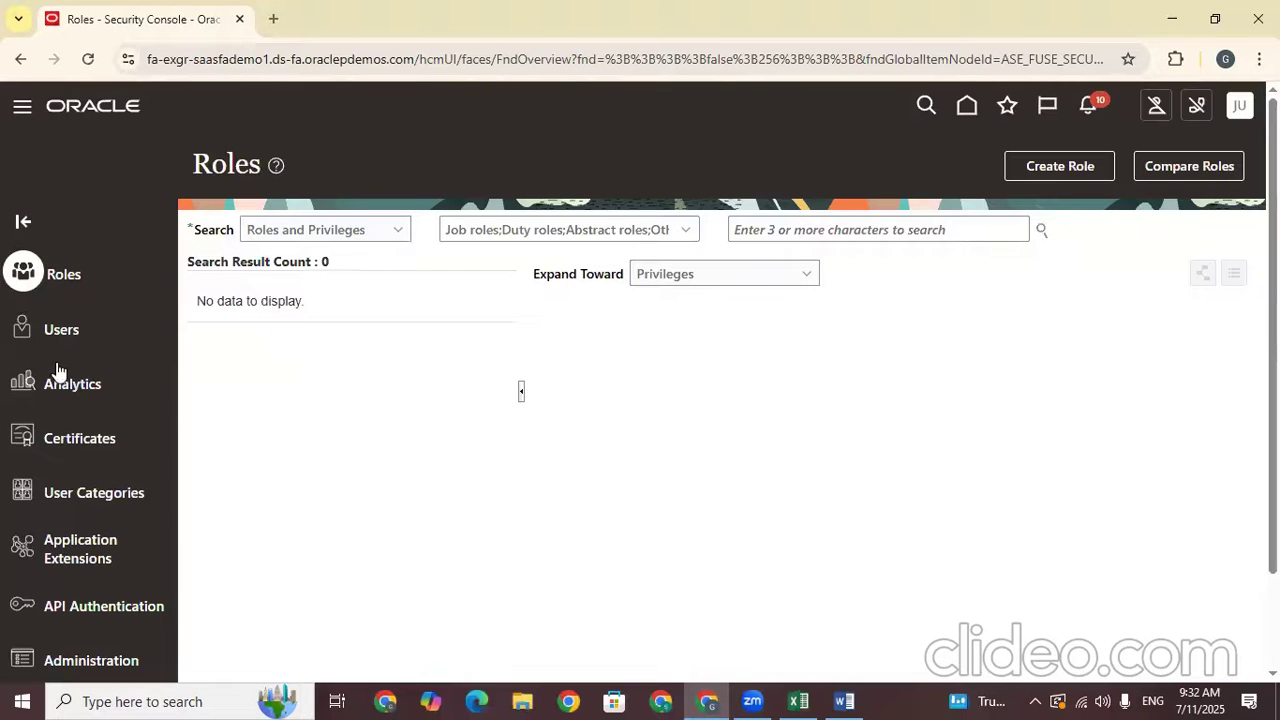
Search the Security Console Users list for the supplier contact's pasted e-mail address
left_click(56, 337)
left_click(659, 229)
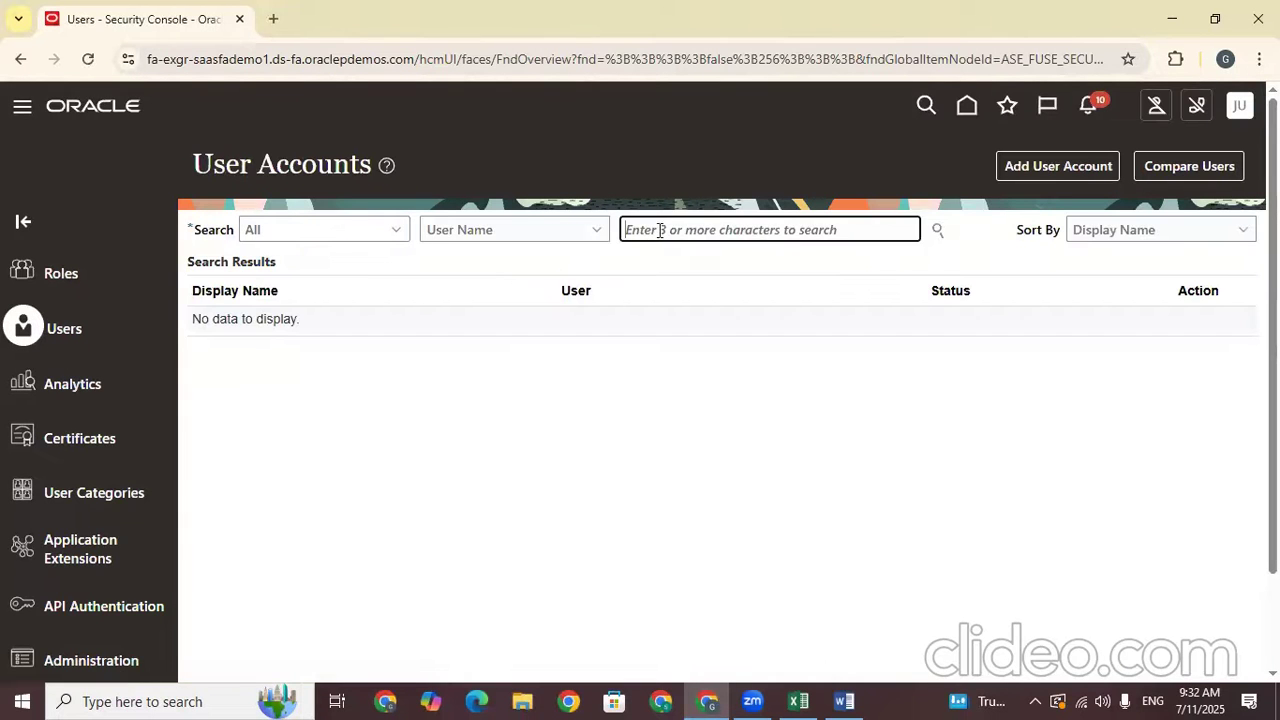
key("ctrl+v")
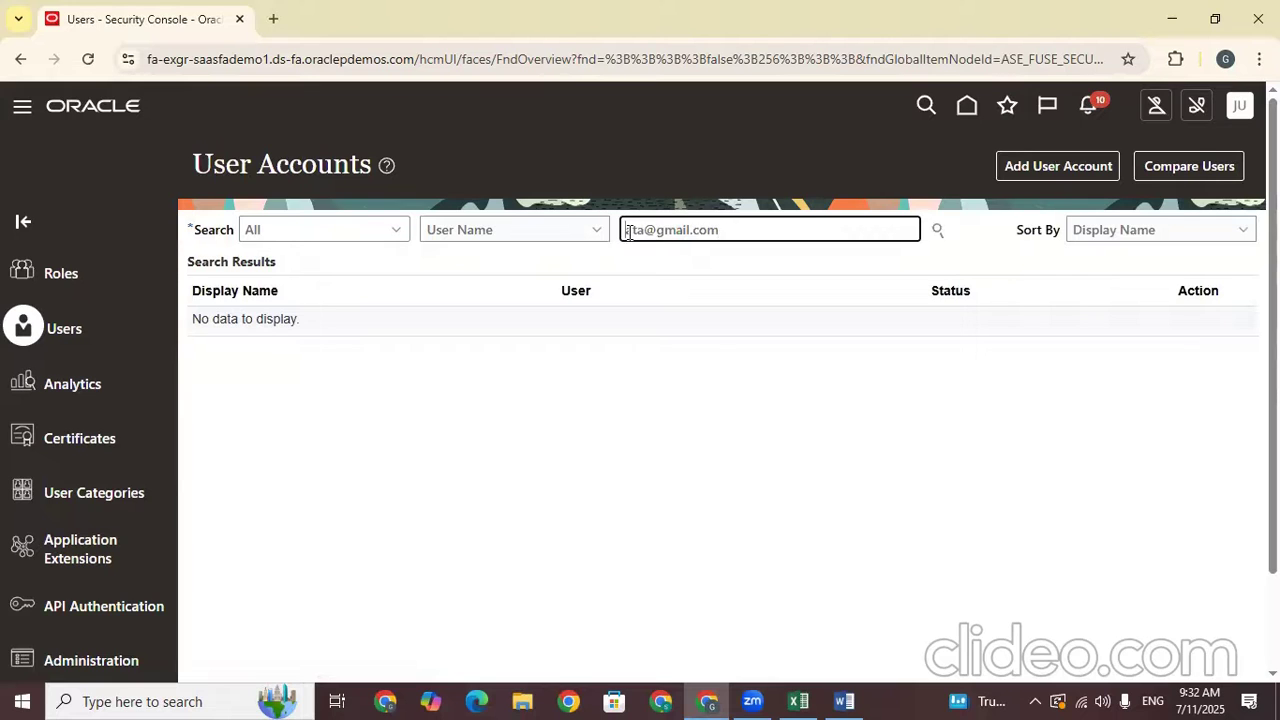
type("t")
key("Return")
Open the found user's account details and review its seven supplier roles, including Supplier Bidder
left_click(681, 336)
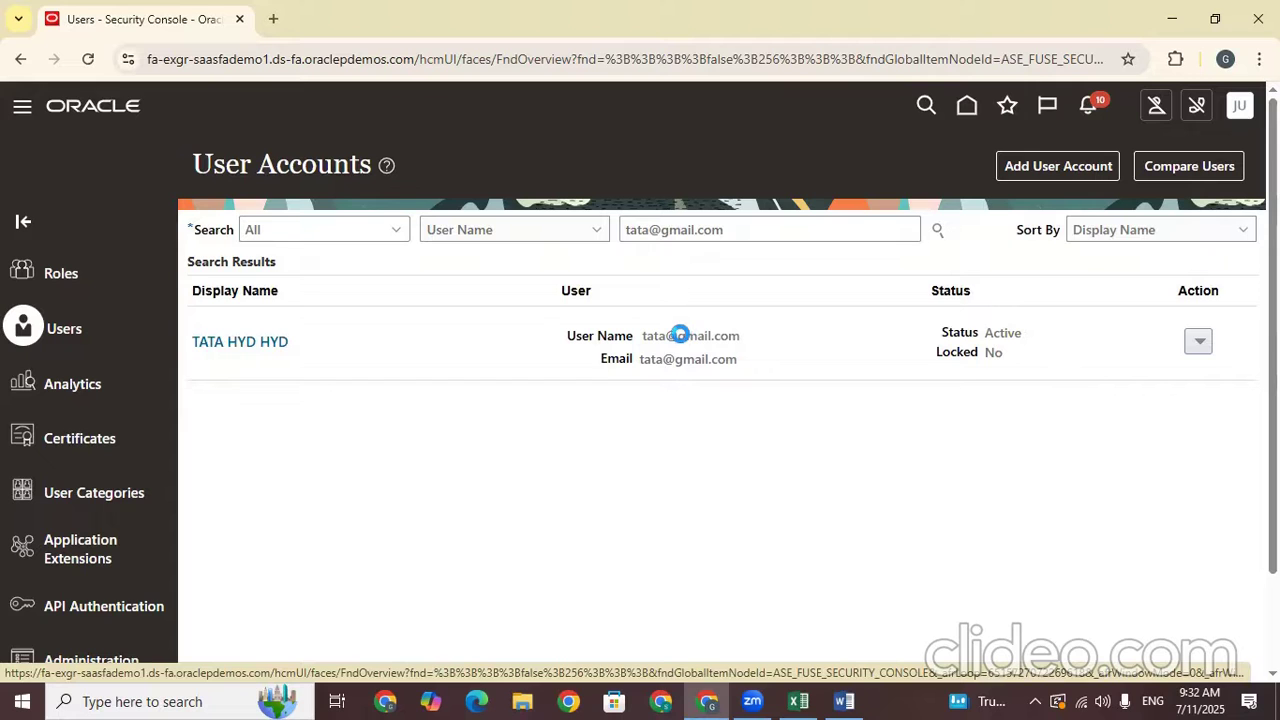
left_click(680, 335)
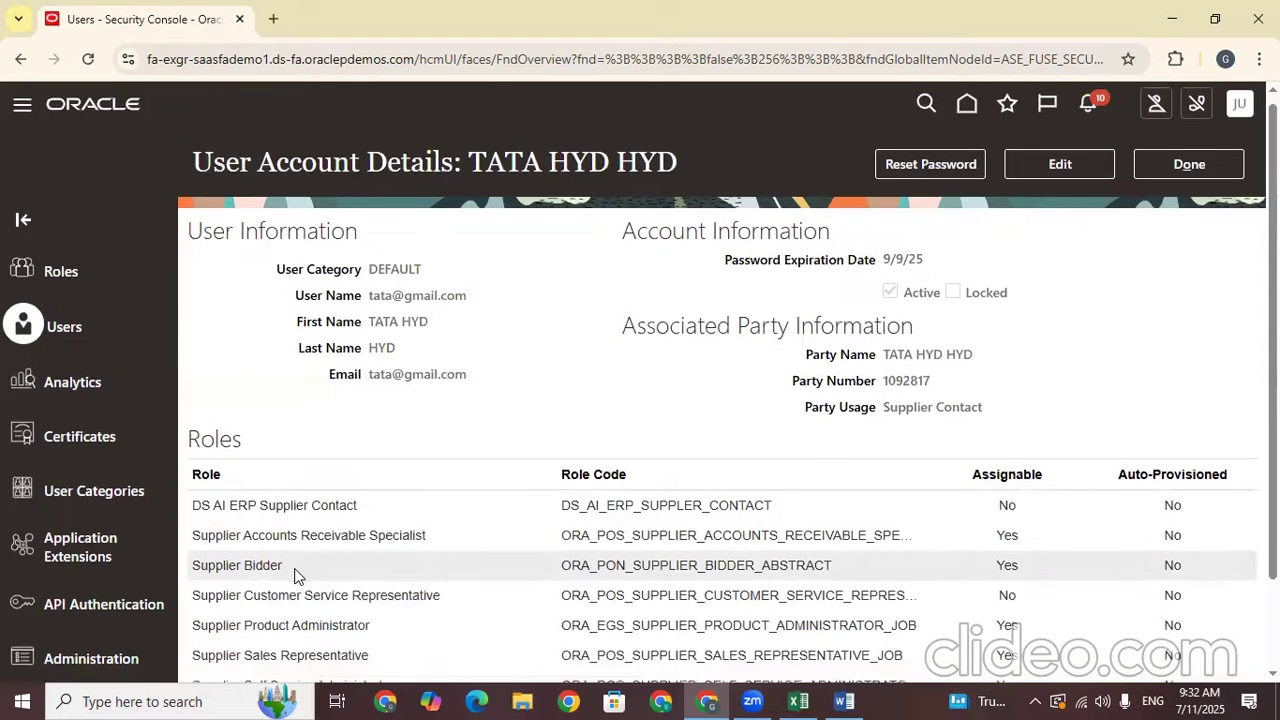
scroll(290, 560, "down", 2)
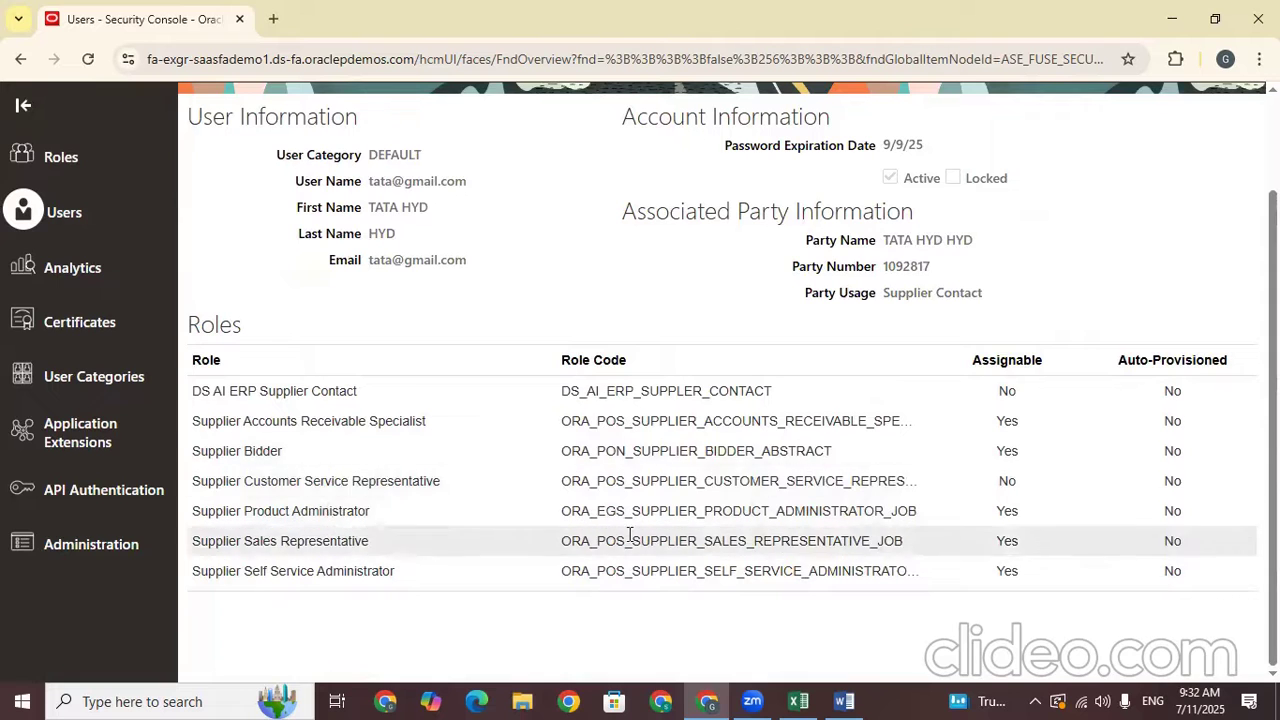
scroll(722, 380, "up", 2)
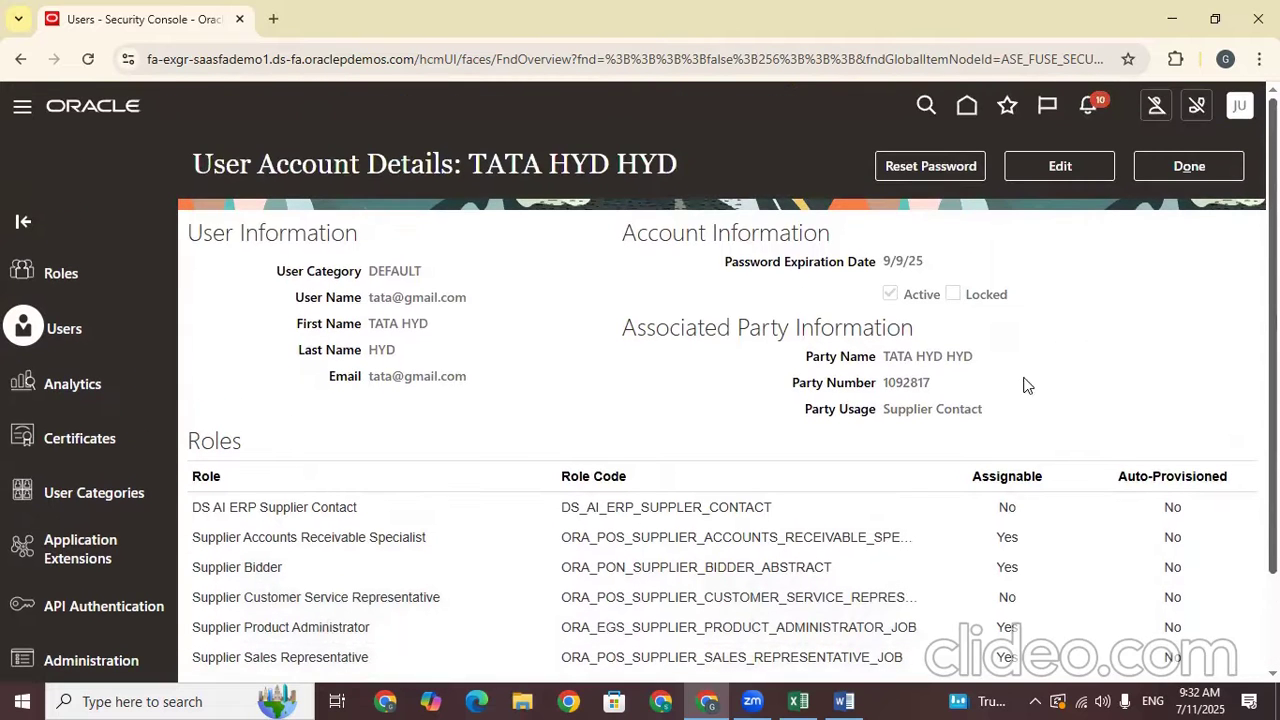
left_click_drag(803, 358, 990, 364)
left_click_drag(792, 384, 936, 388)
left_click_drag(795, 412, 1016, 396)
left_click(1076, 420)
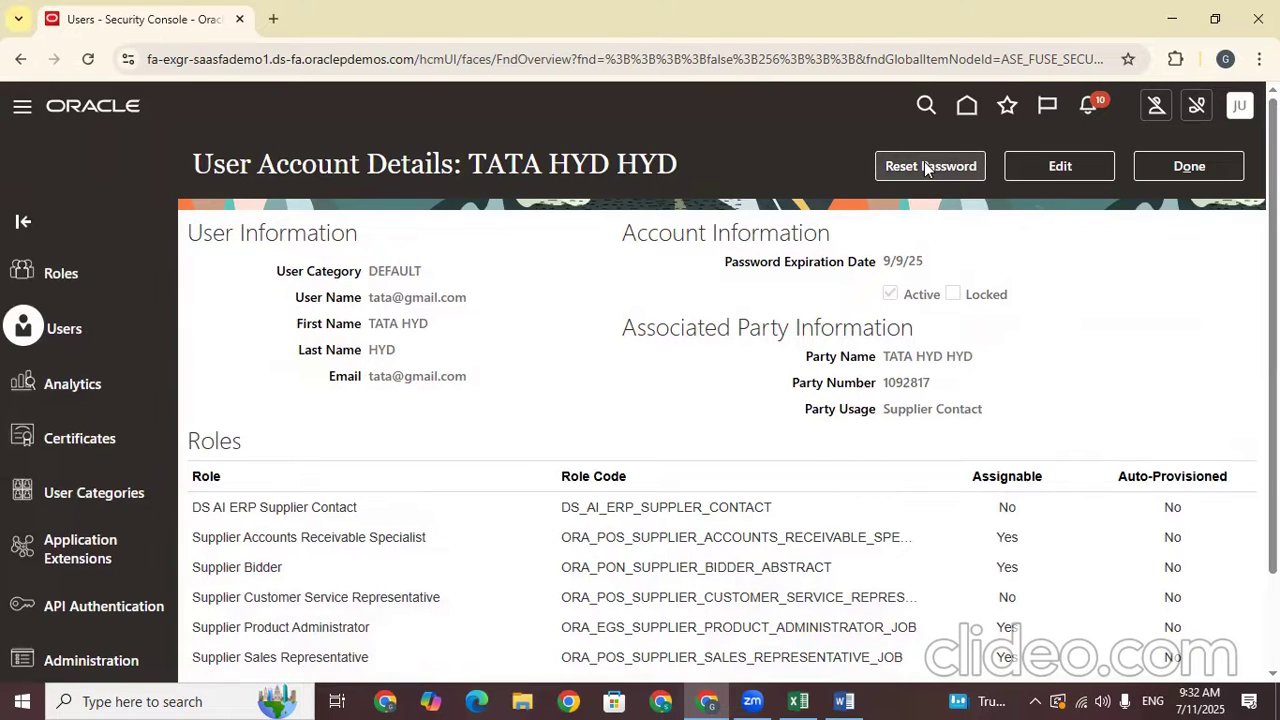
left_click(957, 170)
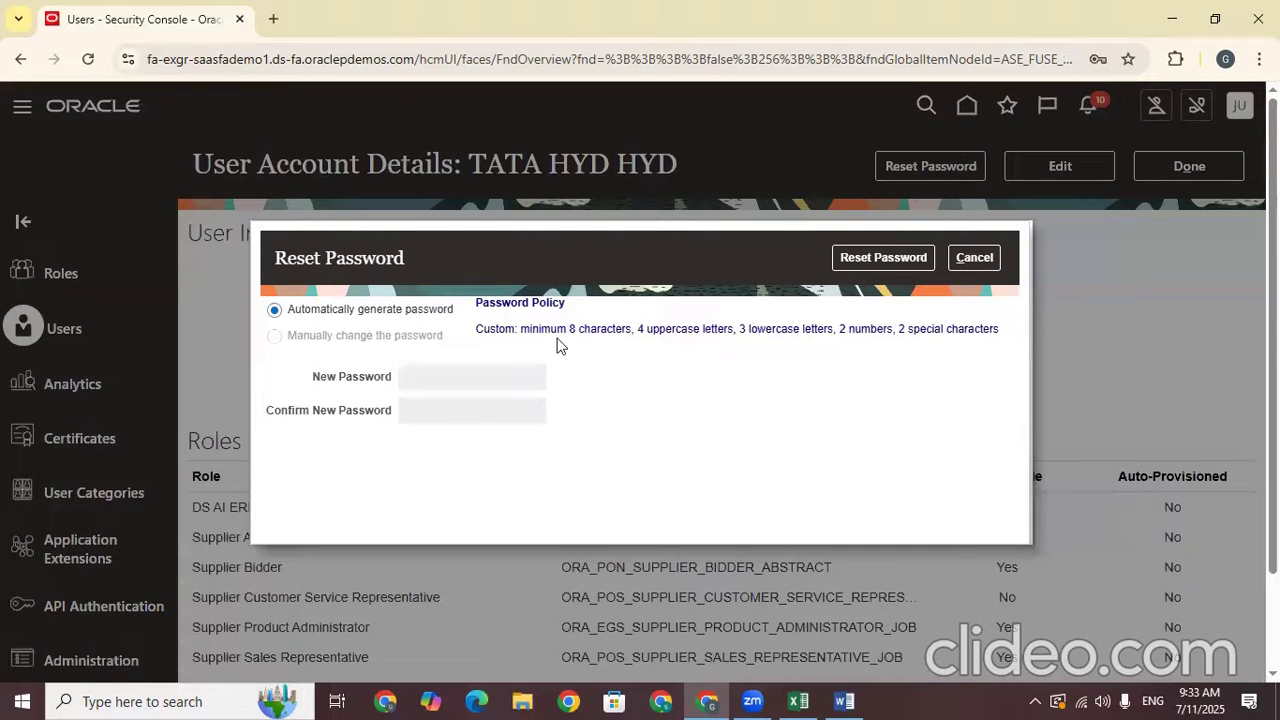
left_click(988, 258)
left_click(1060, 171)
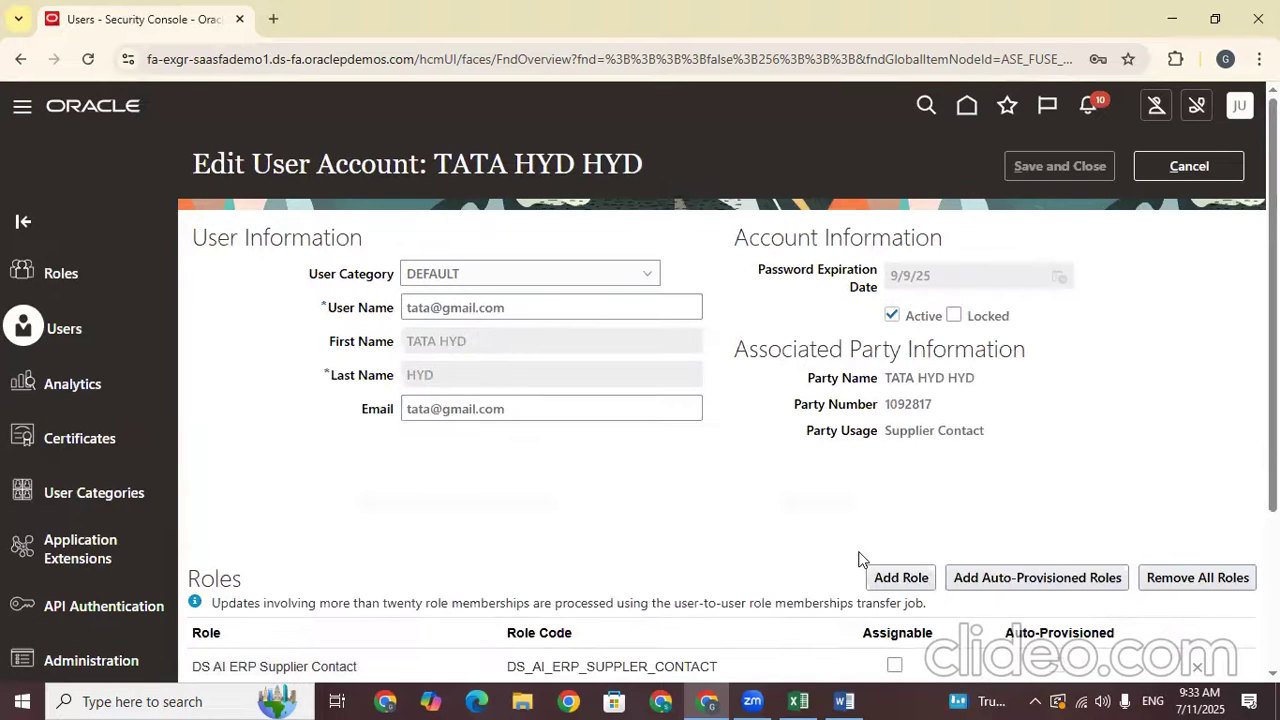
left_click(1220, 165)
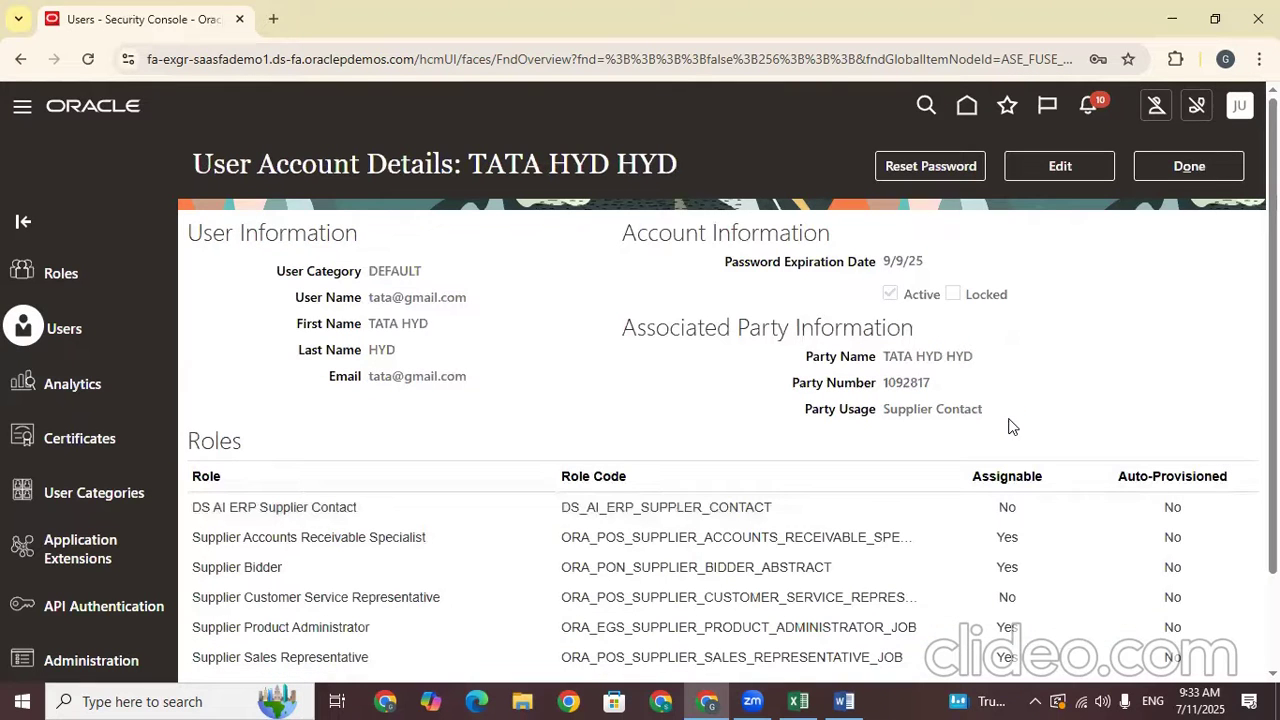
left_click(911, 176)
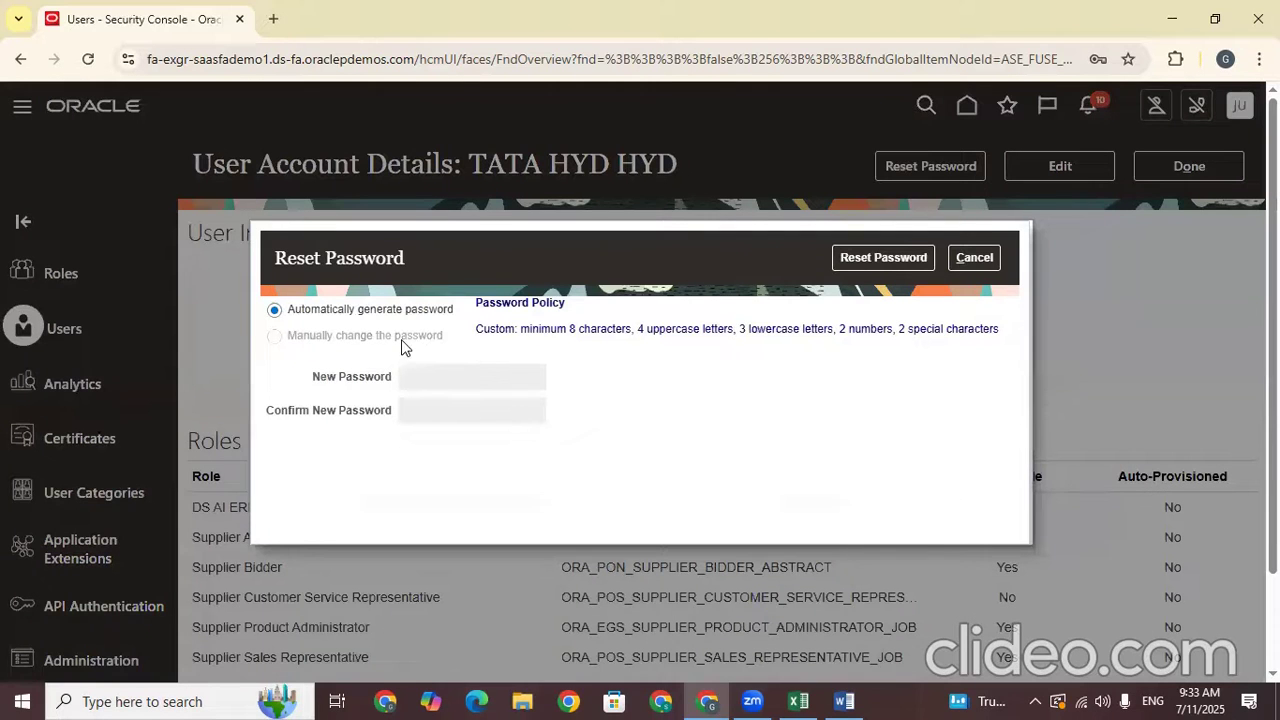
left_click_drag(271, 337, 443, 336)
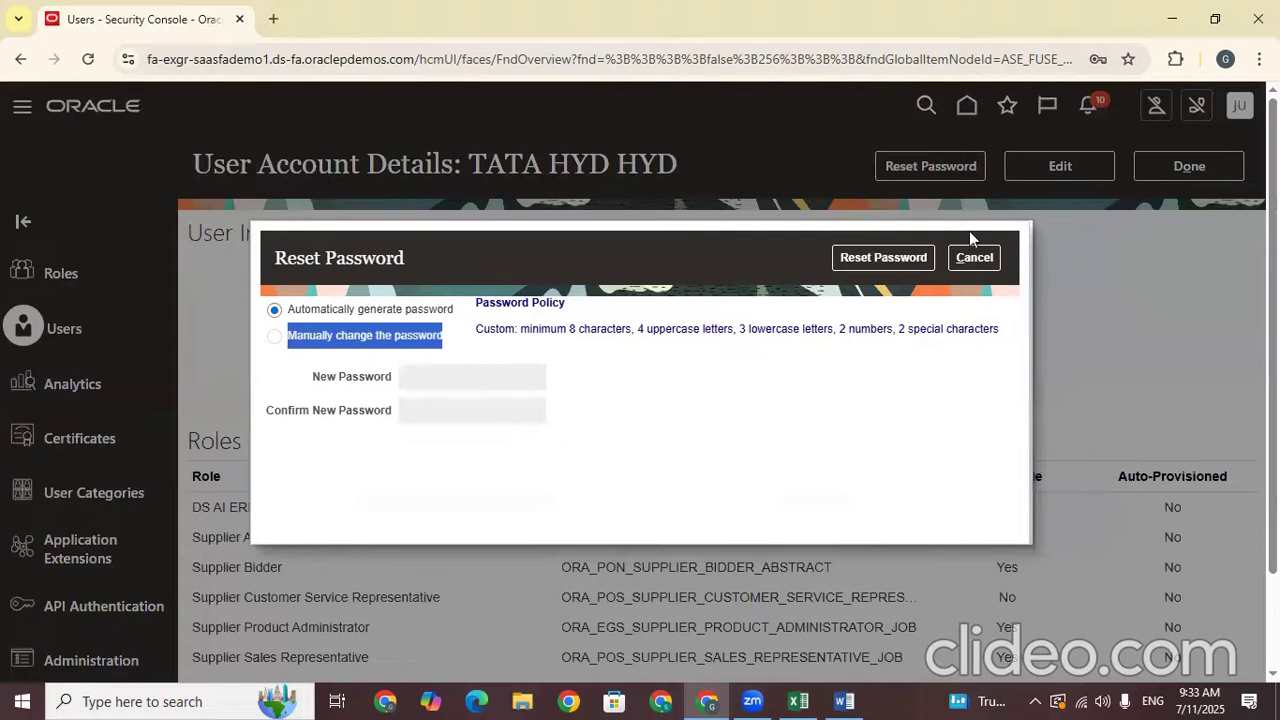
left_click(881, 259)
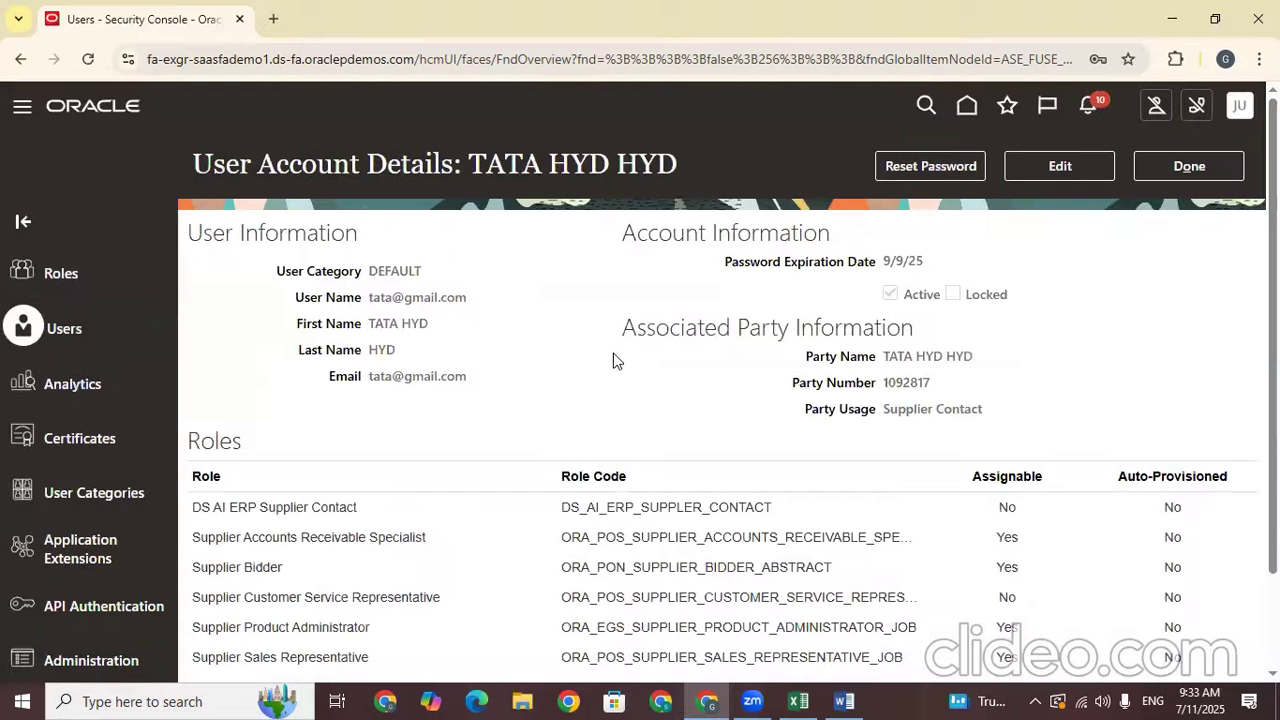
left_click(935, 163)
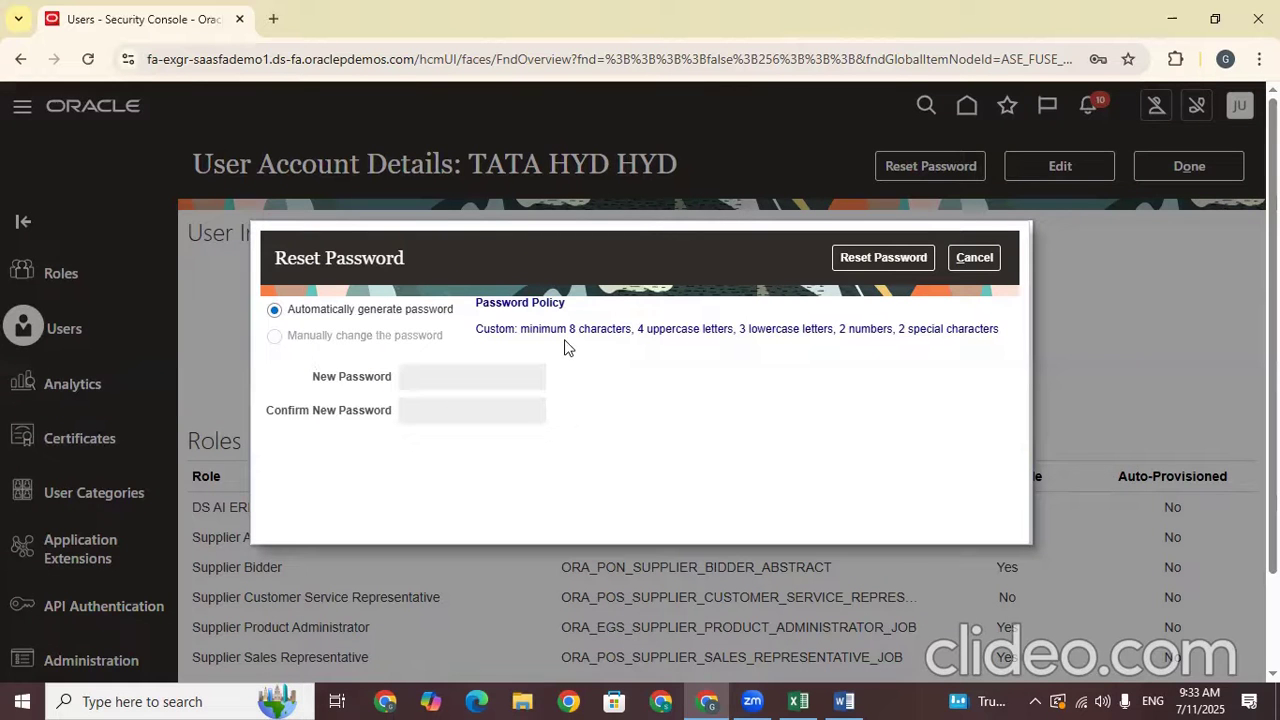
left_click(973, 257)
scroll(162, 490, "down", 1)
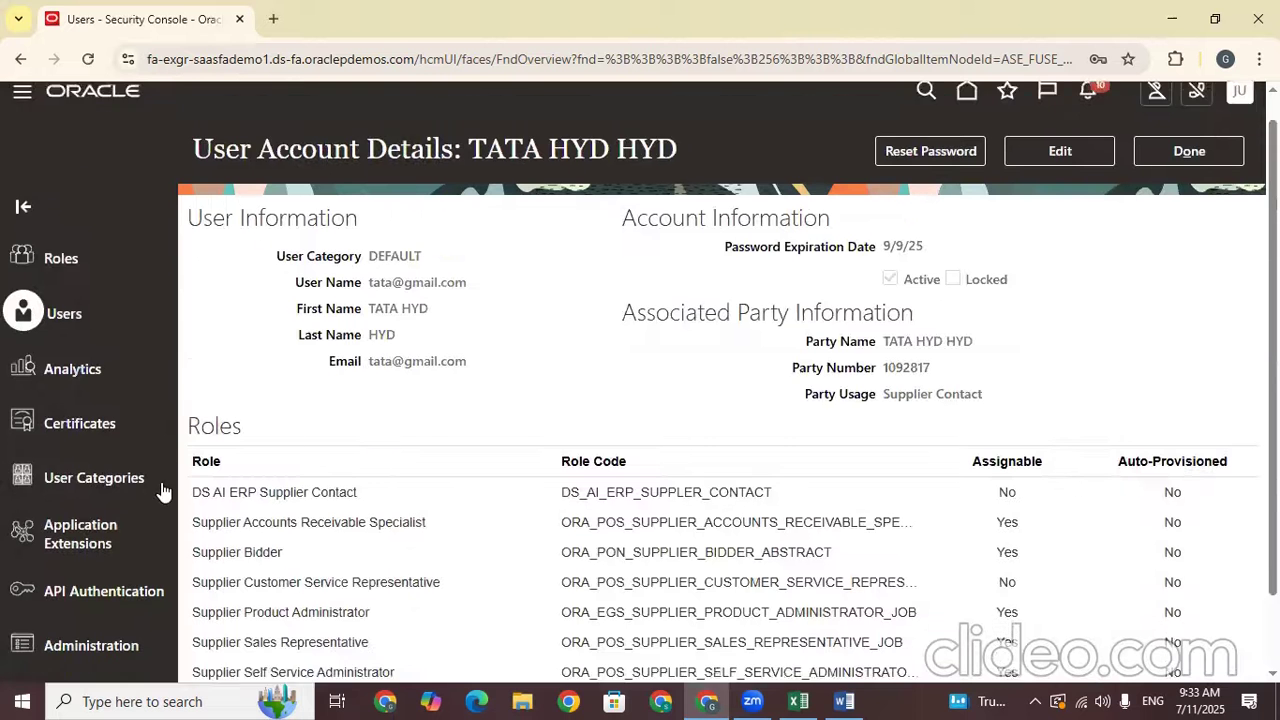
scroll(162, 490, "down", 1)
Open Security Console Administration and go to the User Categories list
left_click(79, 544)
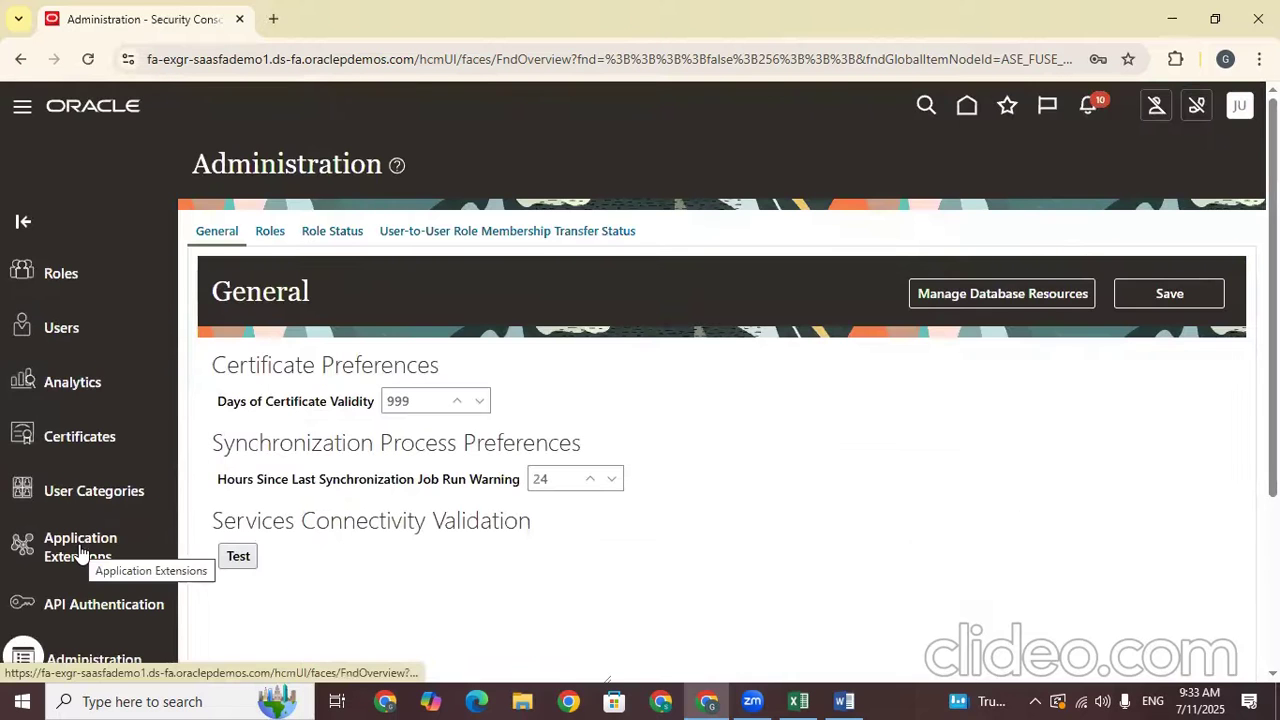
scroll(349, 293, "down", 3)
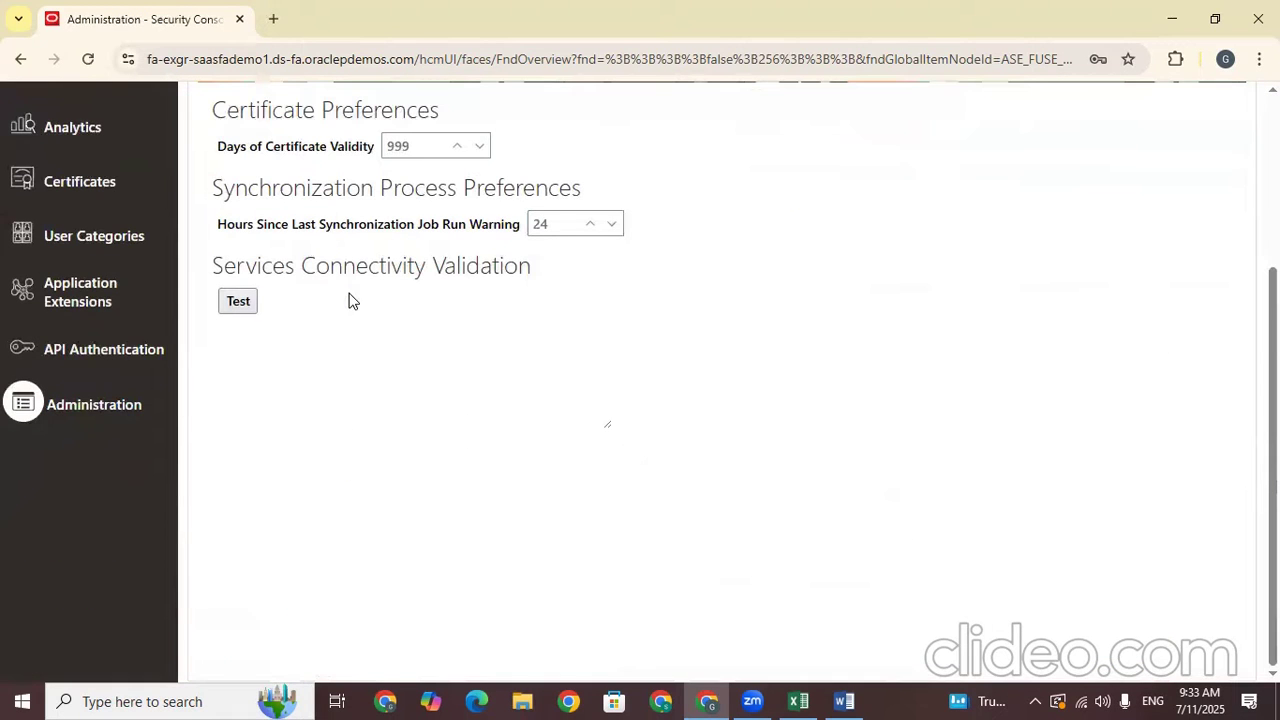
left_click(88, 240)
scroll(383, 254, "up", 2)
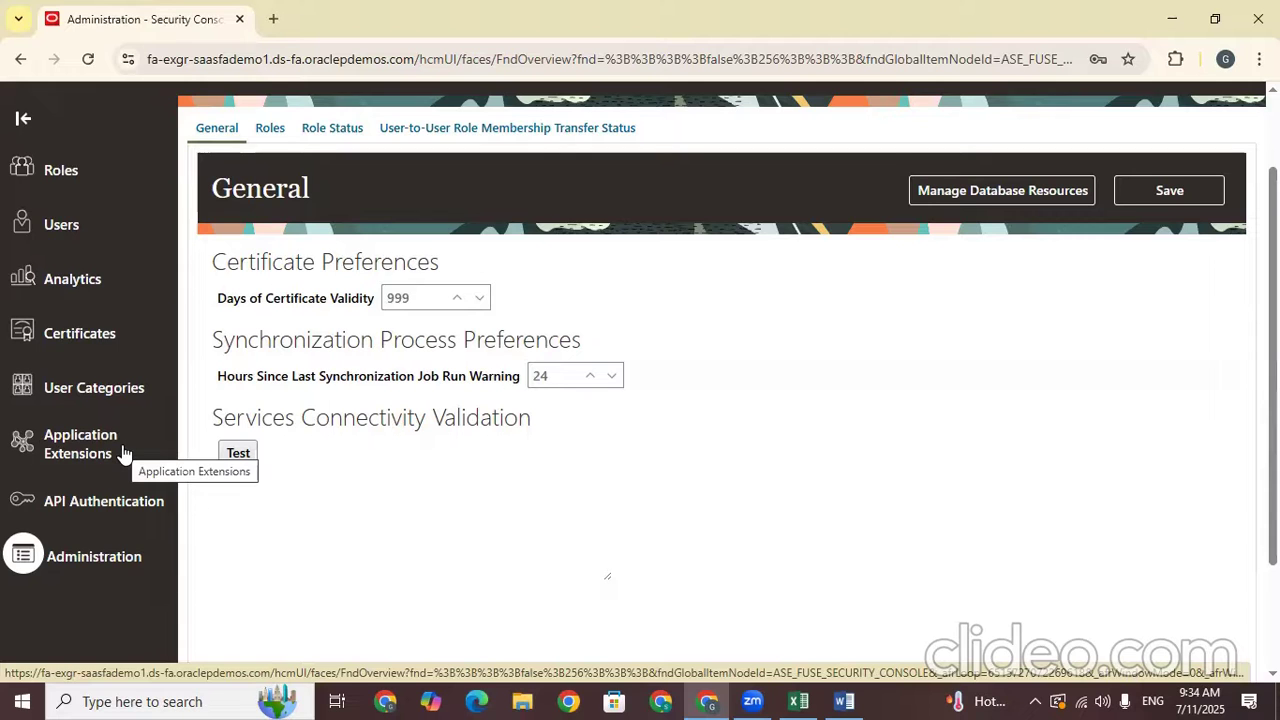
left_click(90, 390)
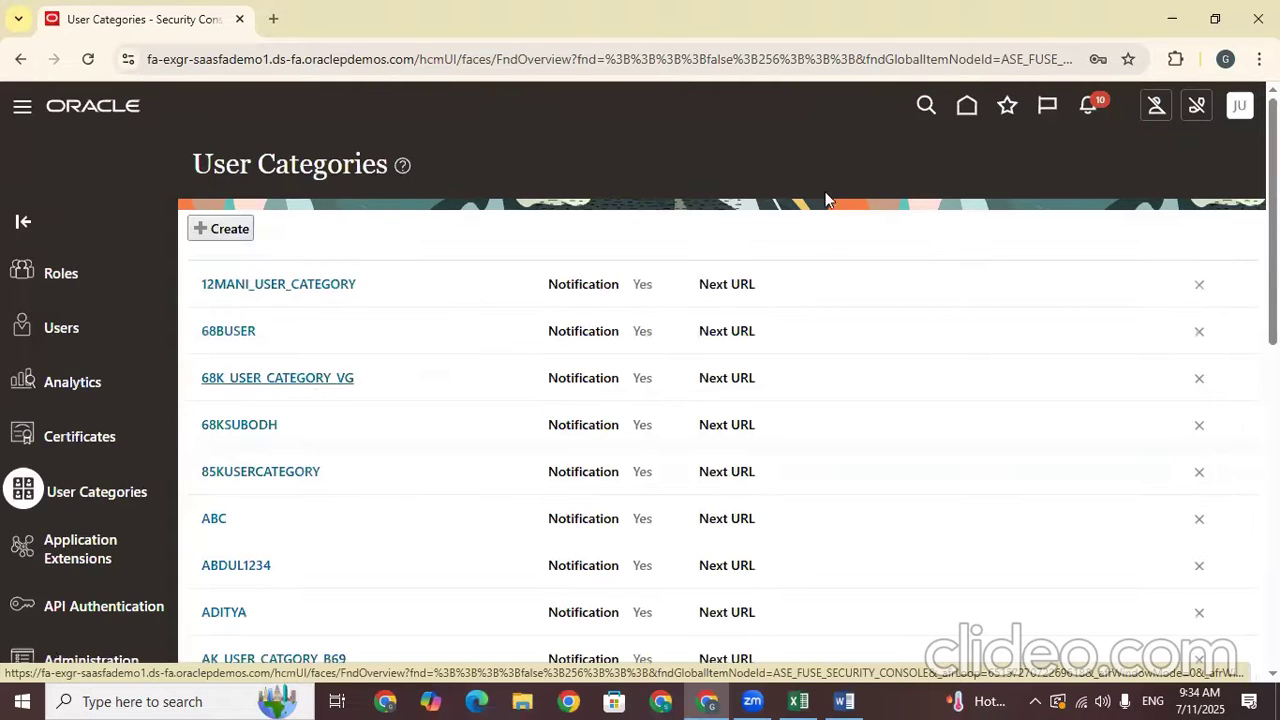
Open the DEFAULT user category's Password Policy and switch it into edit mode
scroll(825, 200, "down", 3)
scroll(1029, 409, "up", 3)
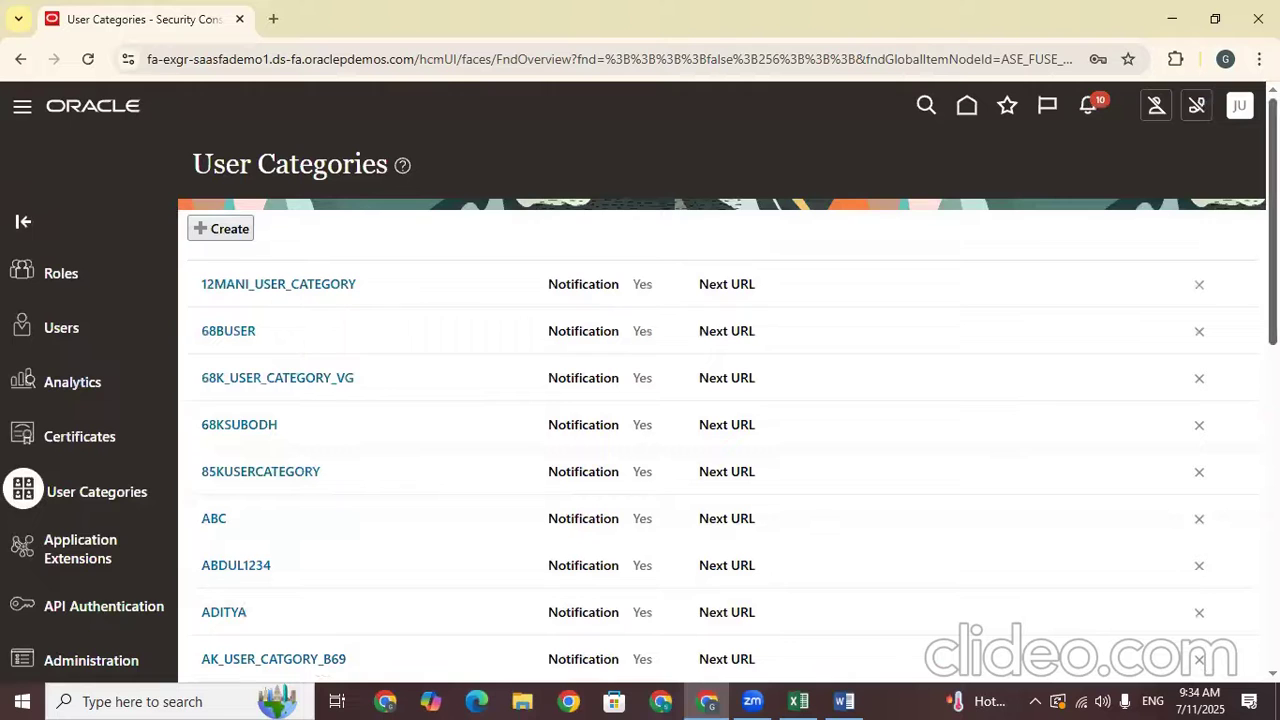
scroll(321, 568, "down", 7)
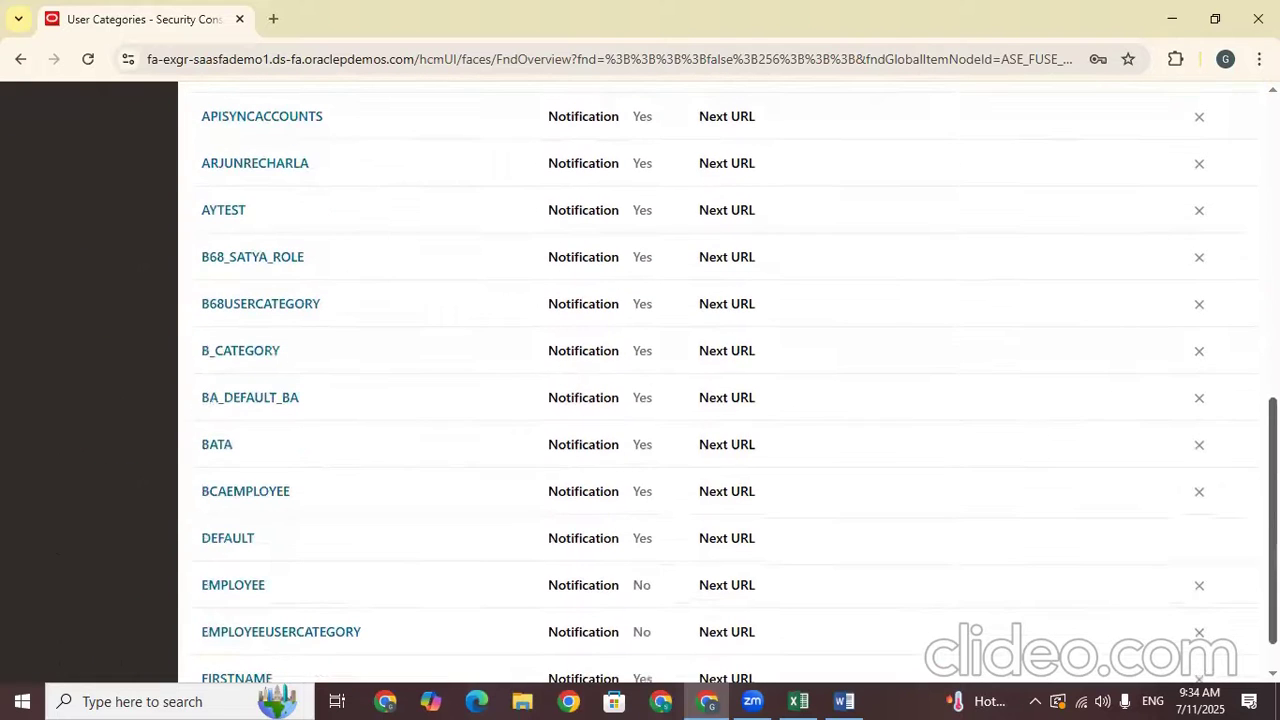
left_click(218, 543)
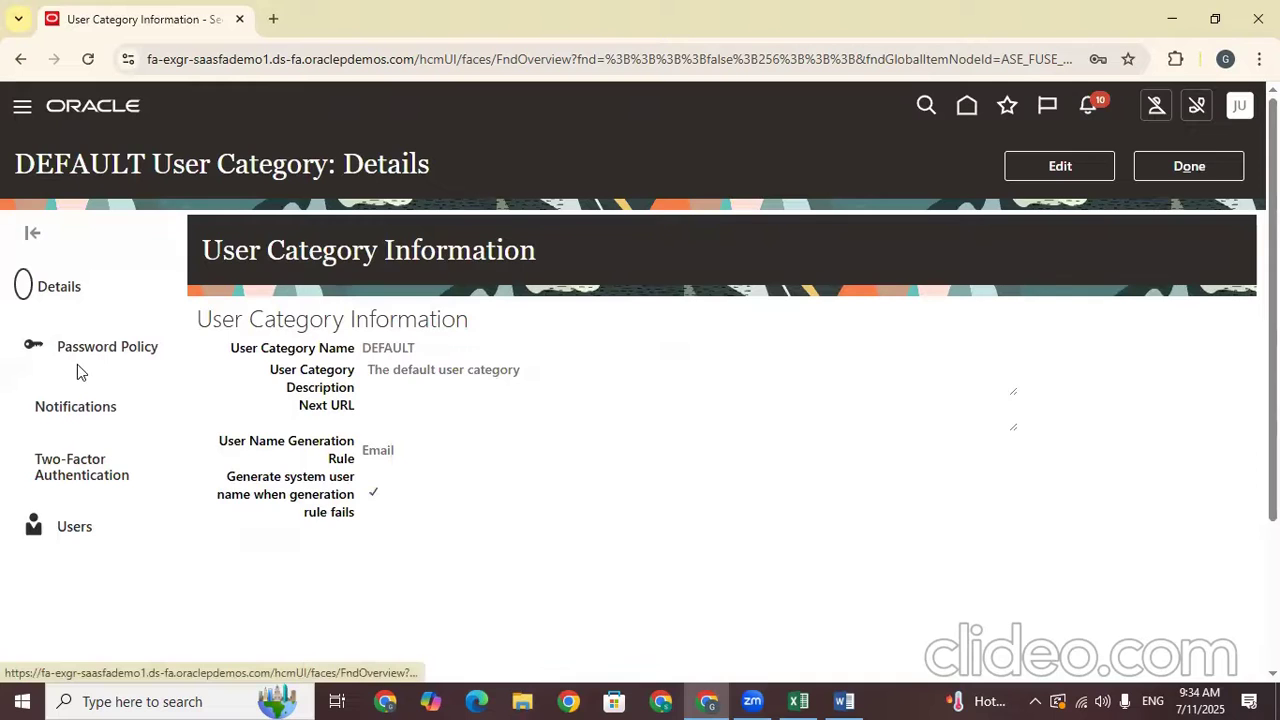
left_click(90, 342)
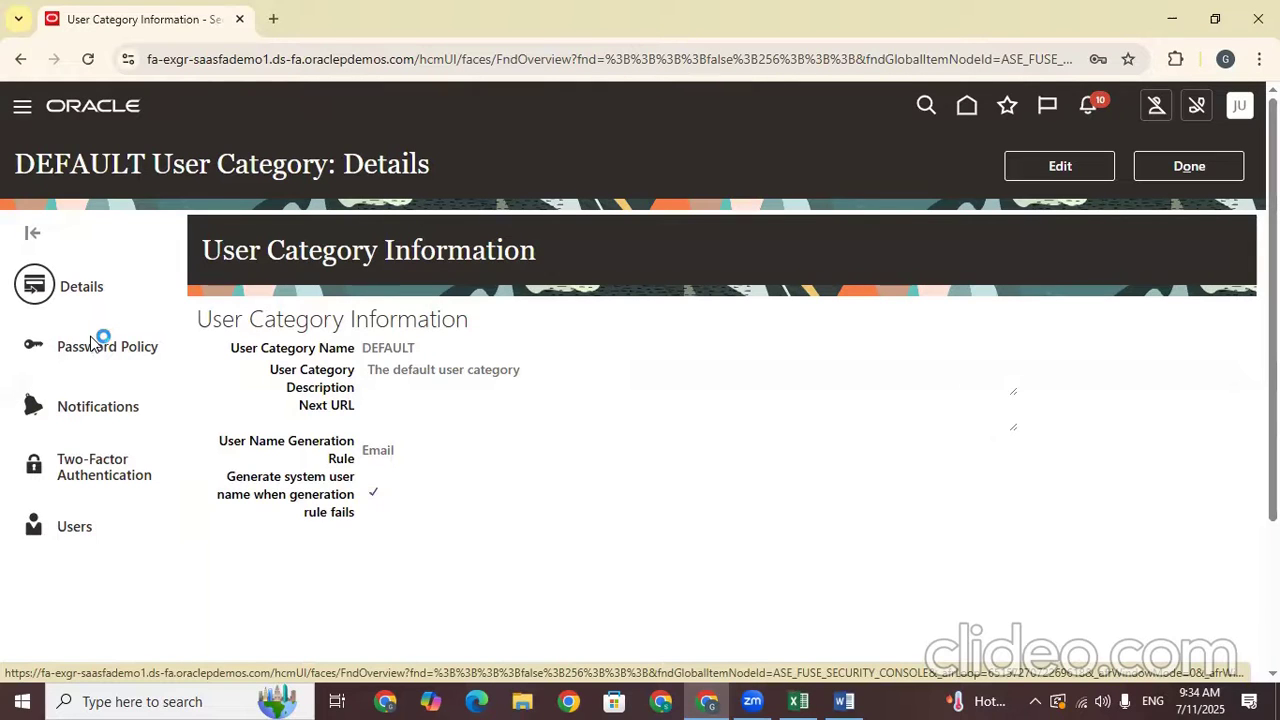
left_click(1060, 164)
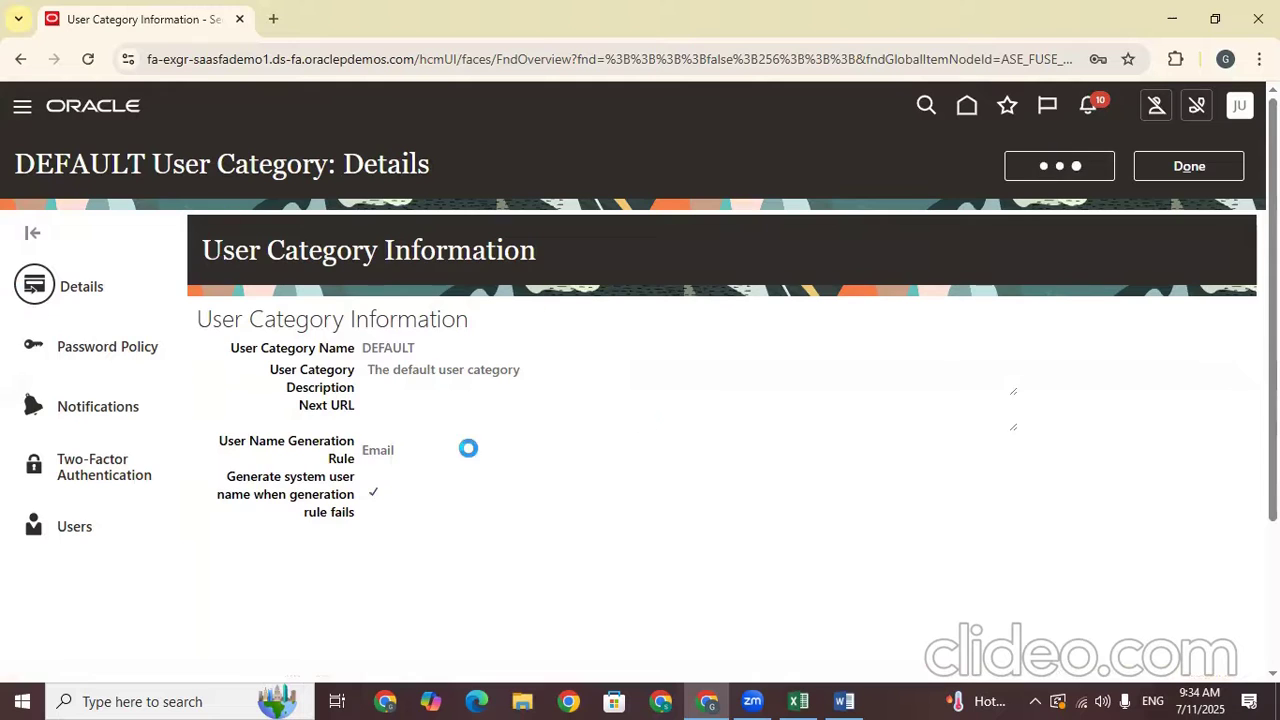
left_click(80, 288)
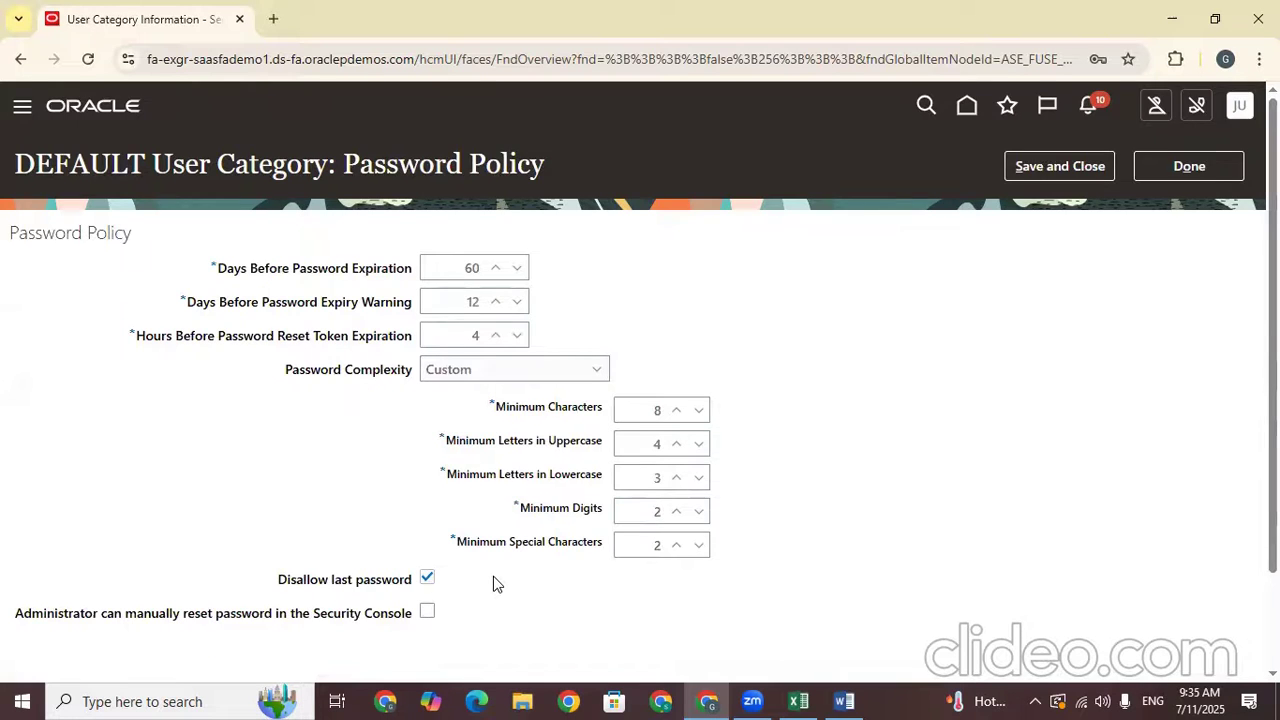
scroll(494, 578, "down", 2)
scroll(1093, 320, "up", 1)
scroll(1095, 295, "down", 1)
scroll(1205, 197, "up", 2)
left_click(1206, 168)
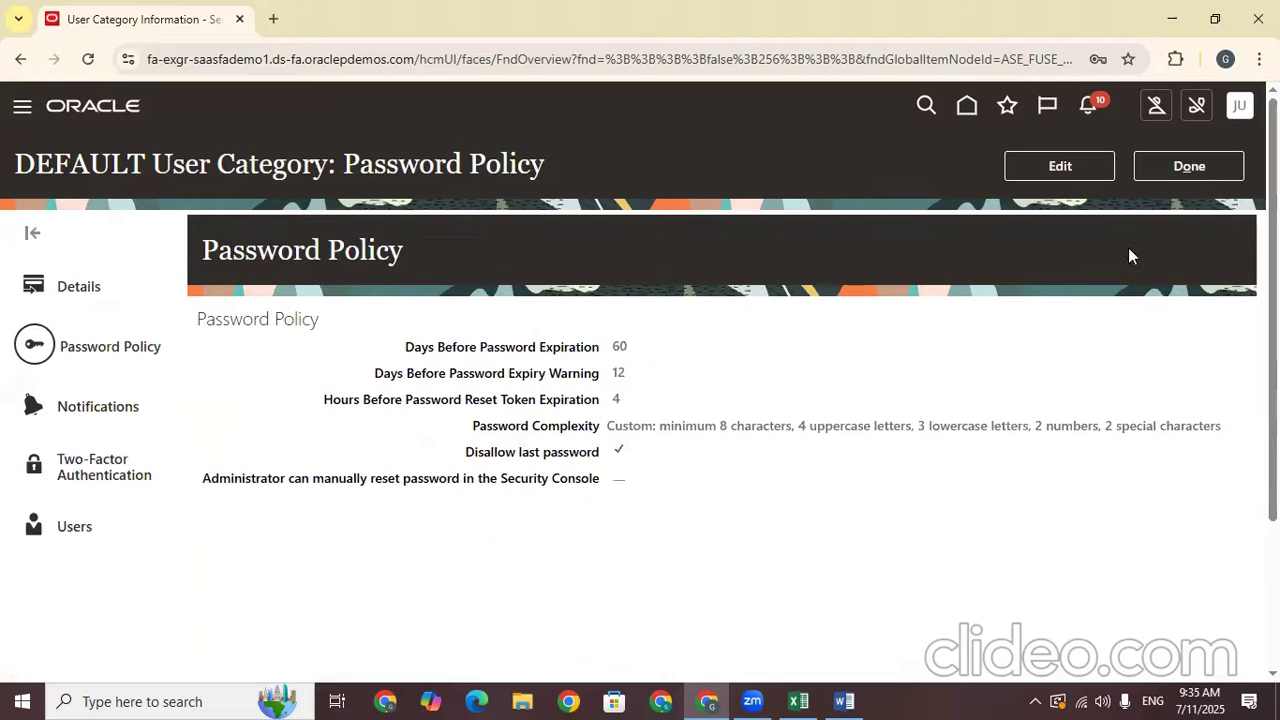
left_click(99, 288)
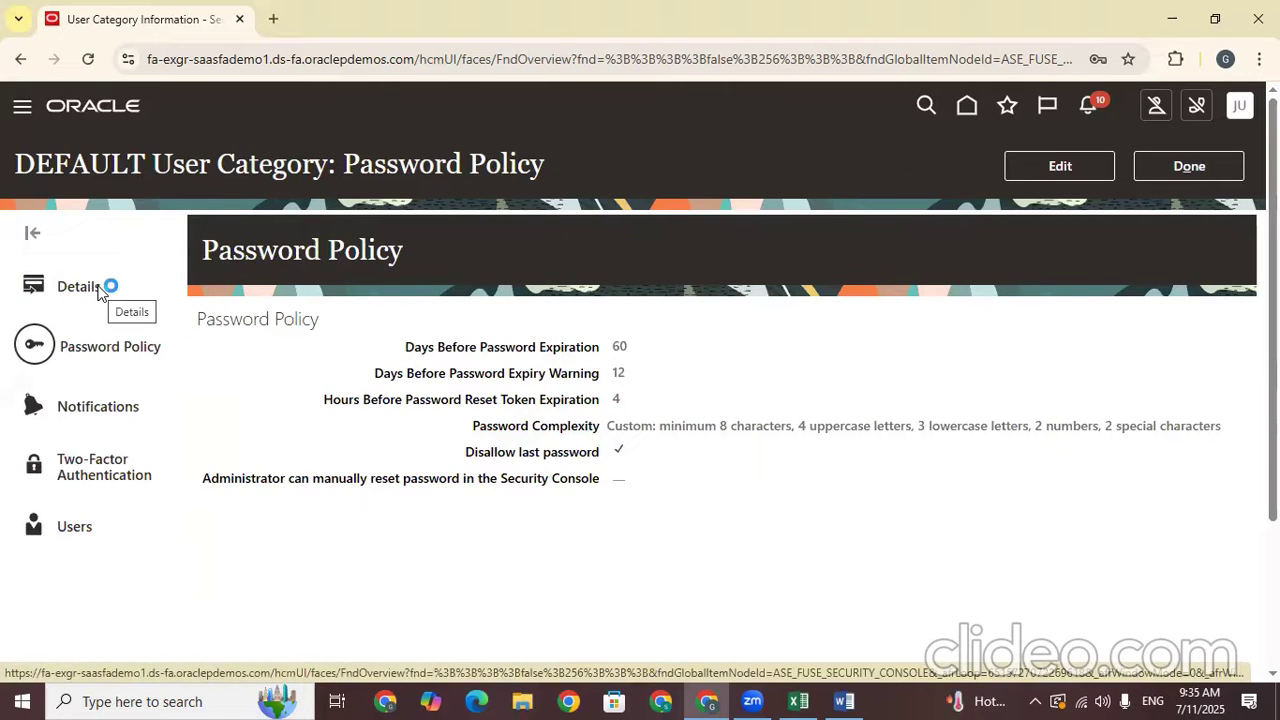
left_click(1068, 168)
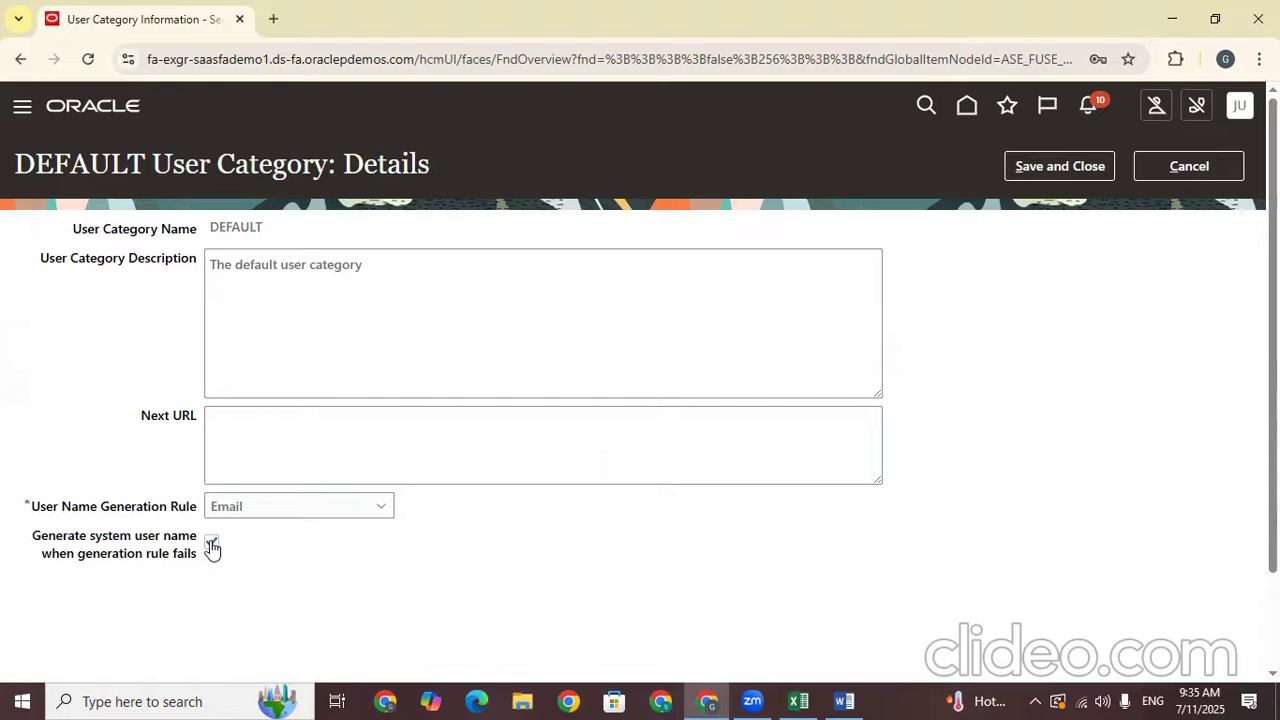
left_click(296, 512)
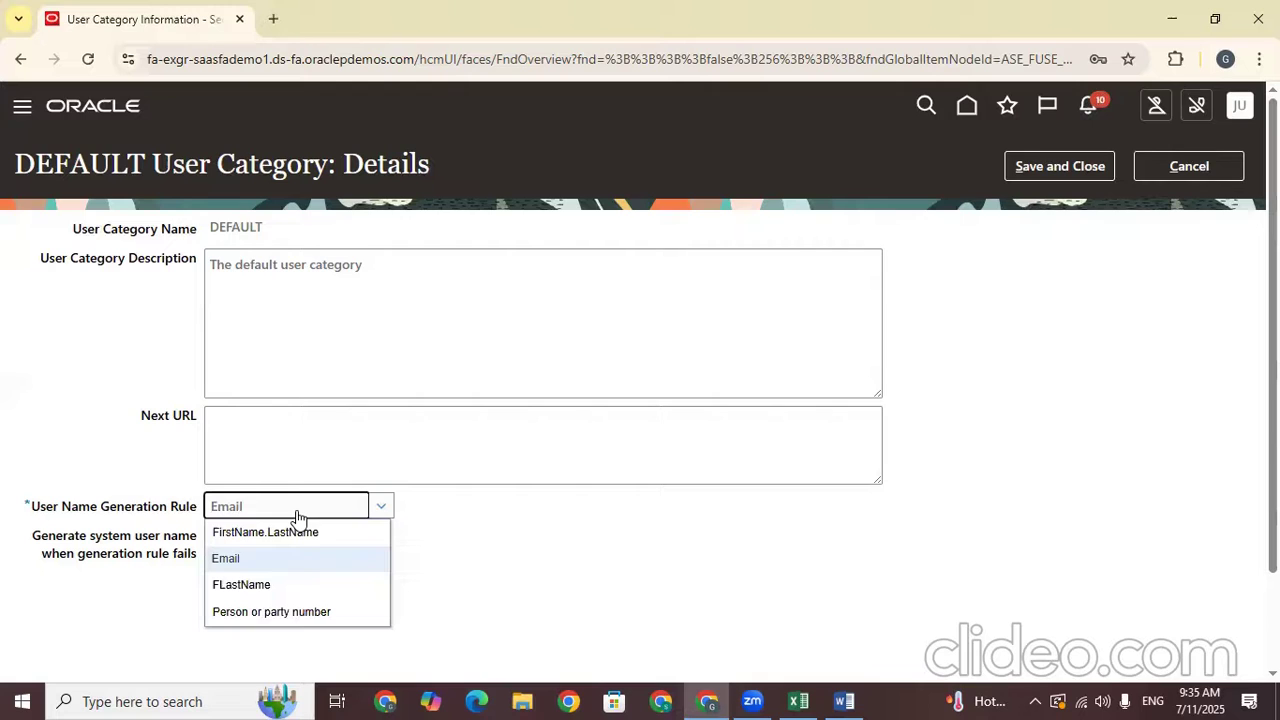
left_click(596, 534)
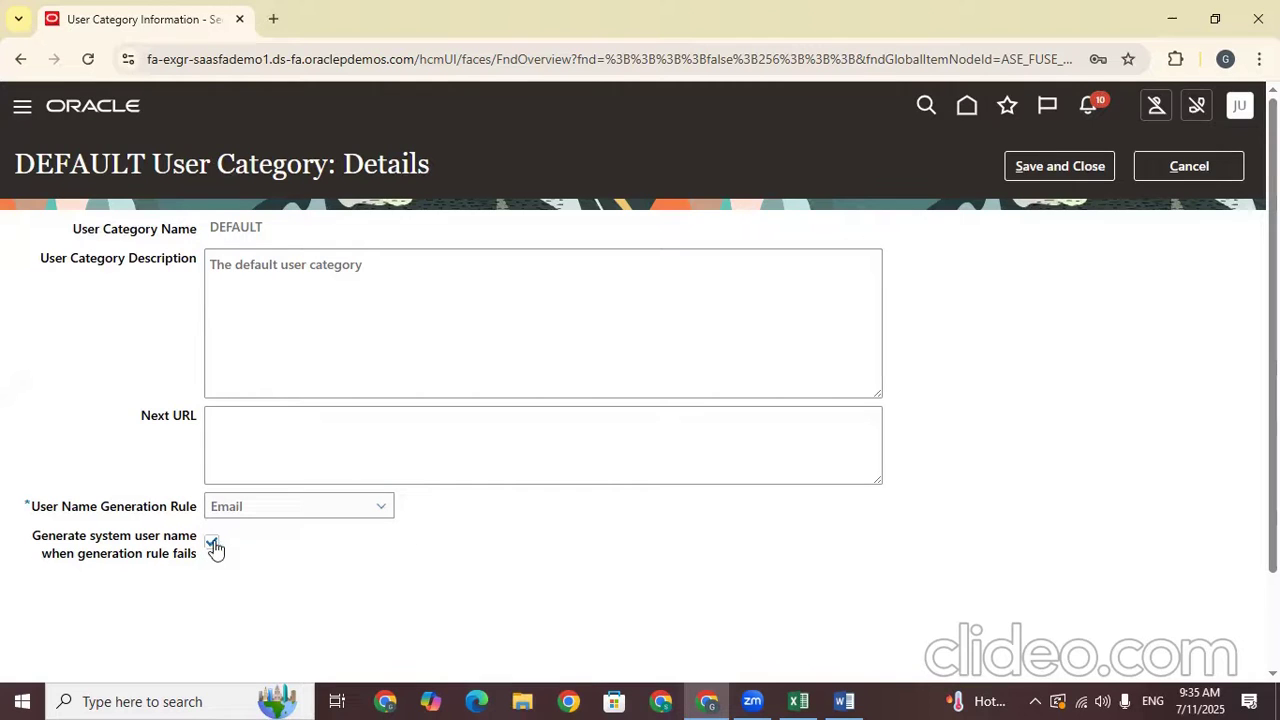
left_click(1059, 172)
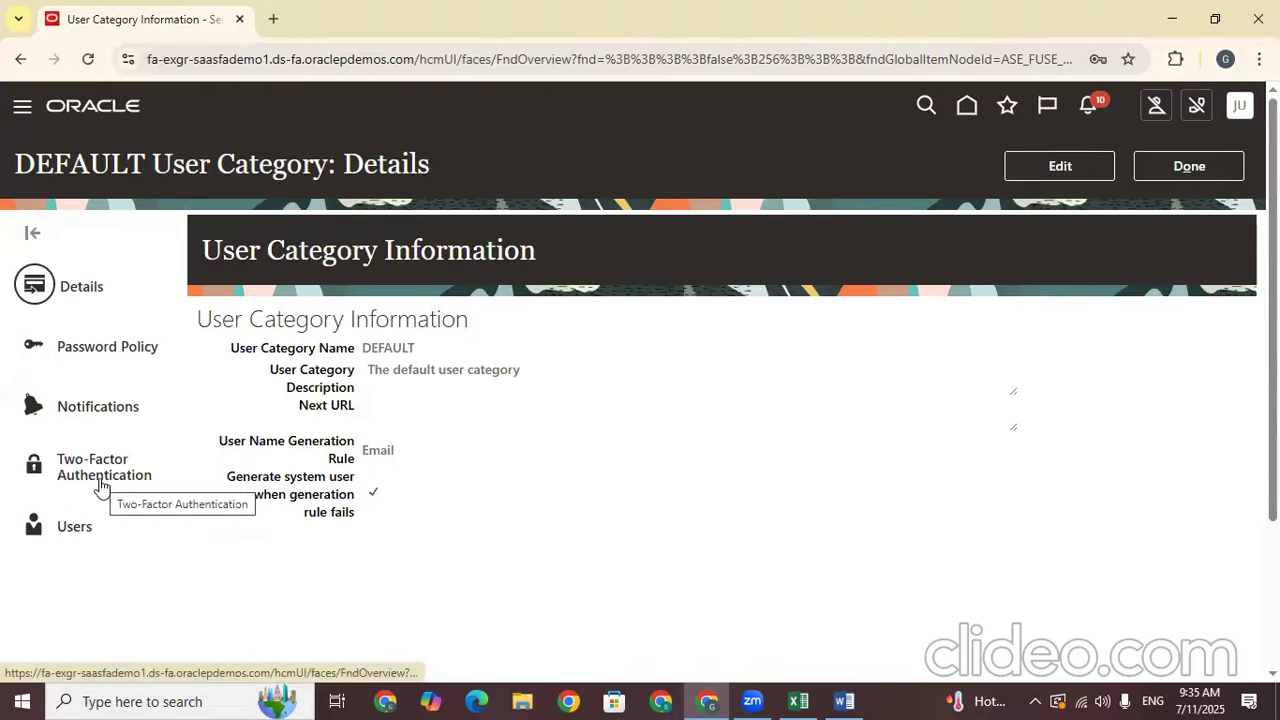
left_click(102, 360)
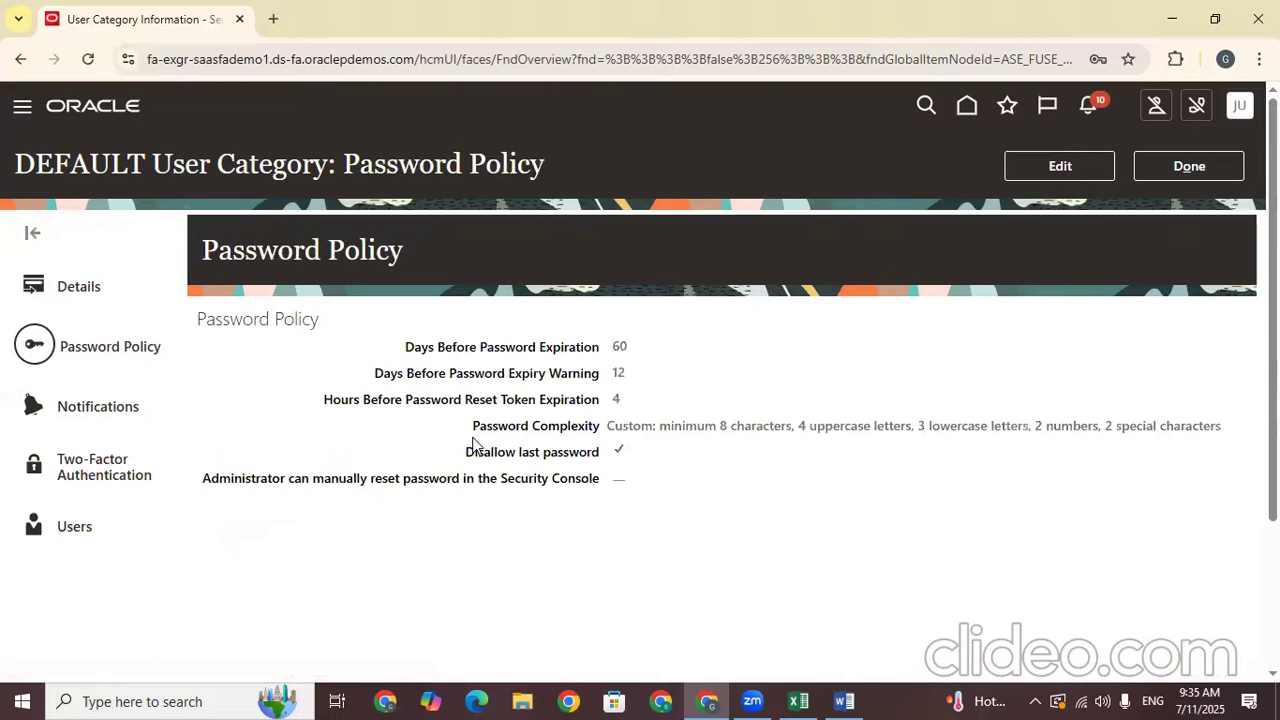
Uncheck Disallow last password, enable administrator manual password reset in Security Console, and save the policy
left_click(1037, 163)
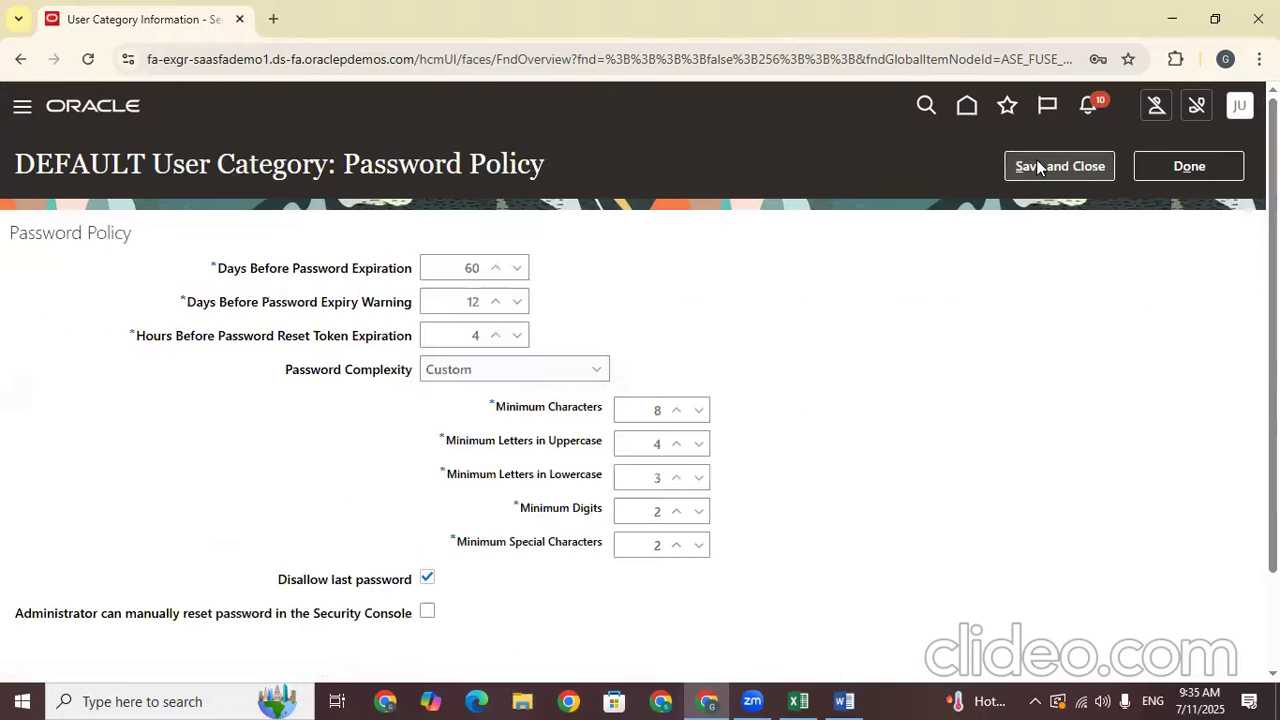
scroll(803, 400, "down", 1)
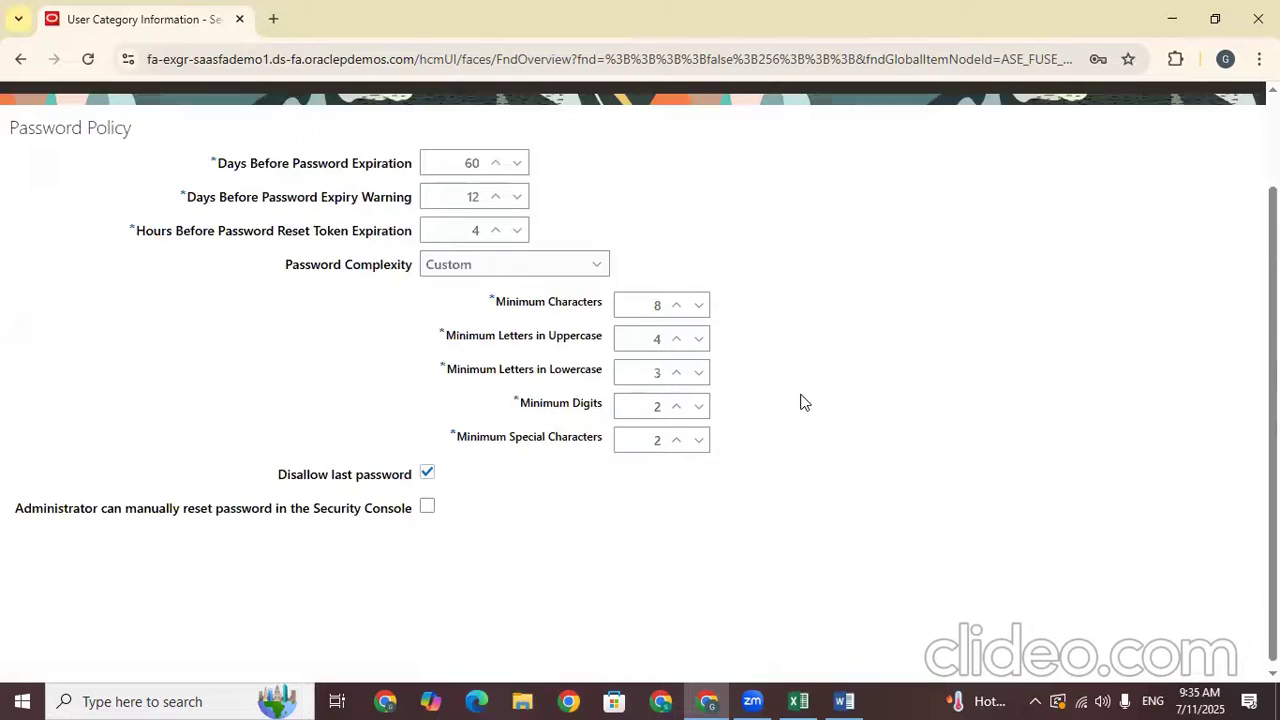
left_click(565, 256)
left_click(921, 384)
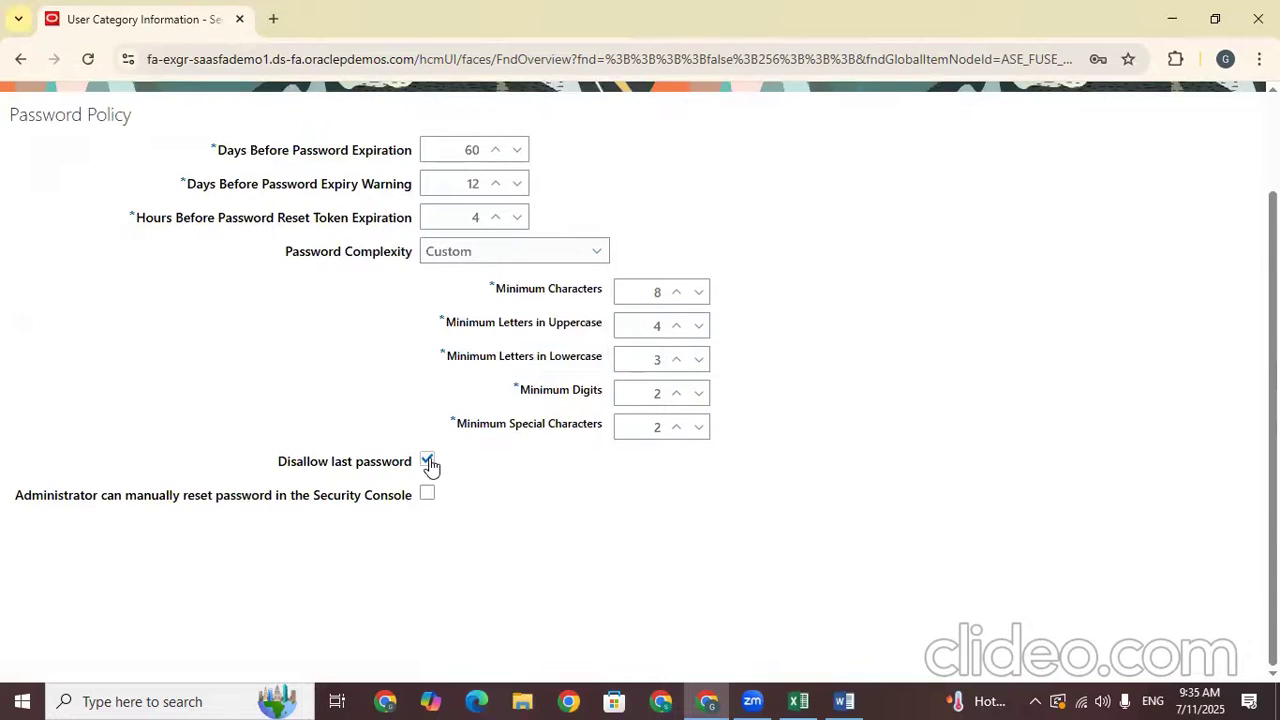
left_click(427, 461)
left_click(428, 495)
scroll(953, 267, "up", 2)
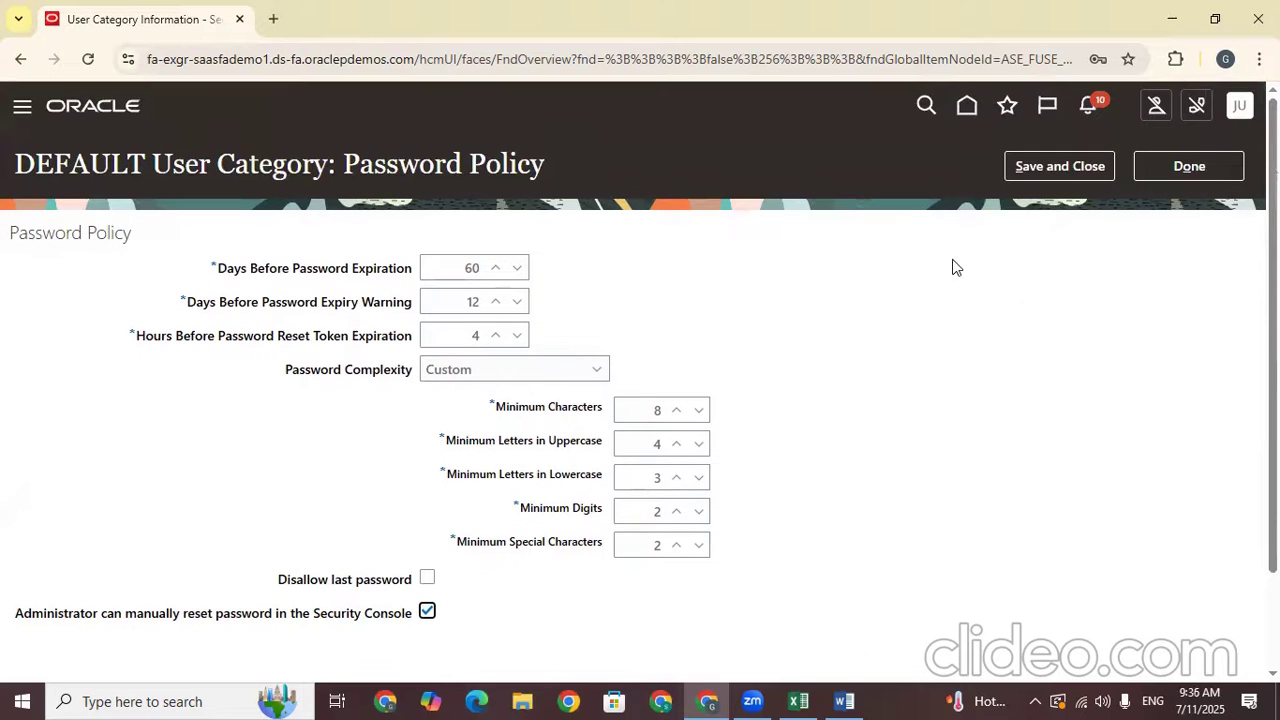
left_click(1068, 166)
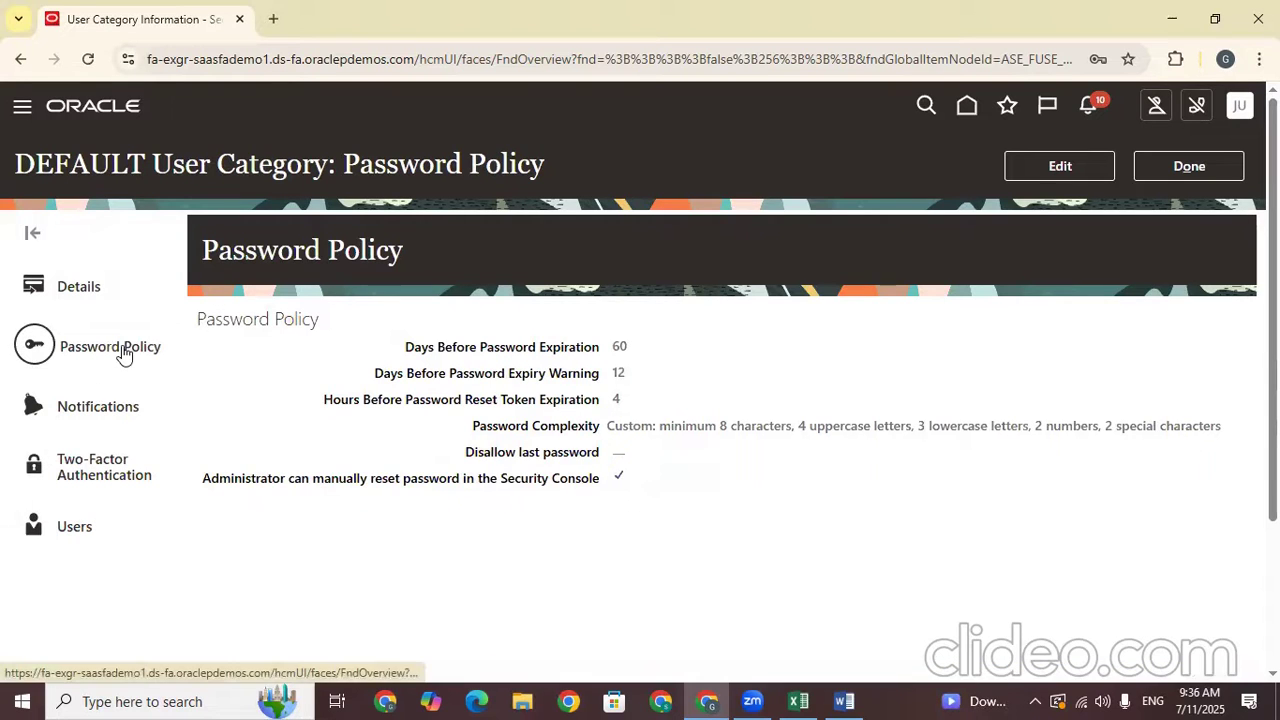
Change DEFAULT's password complexity to Simple, keep minimum 8 characters, and save
left_click(1035, 173)
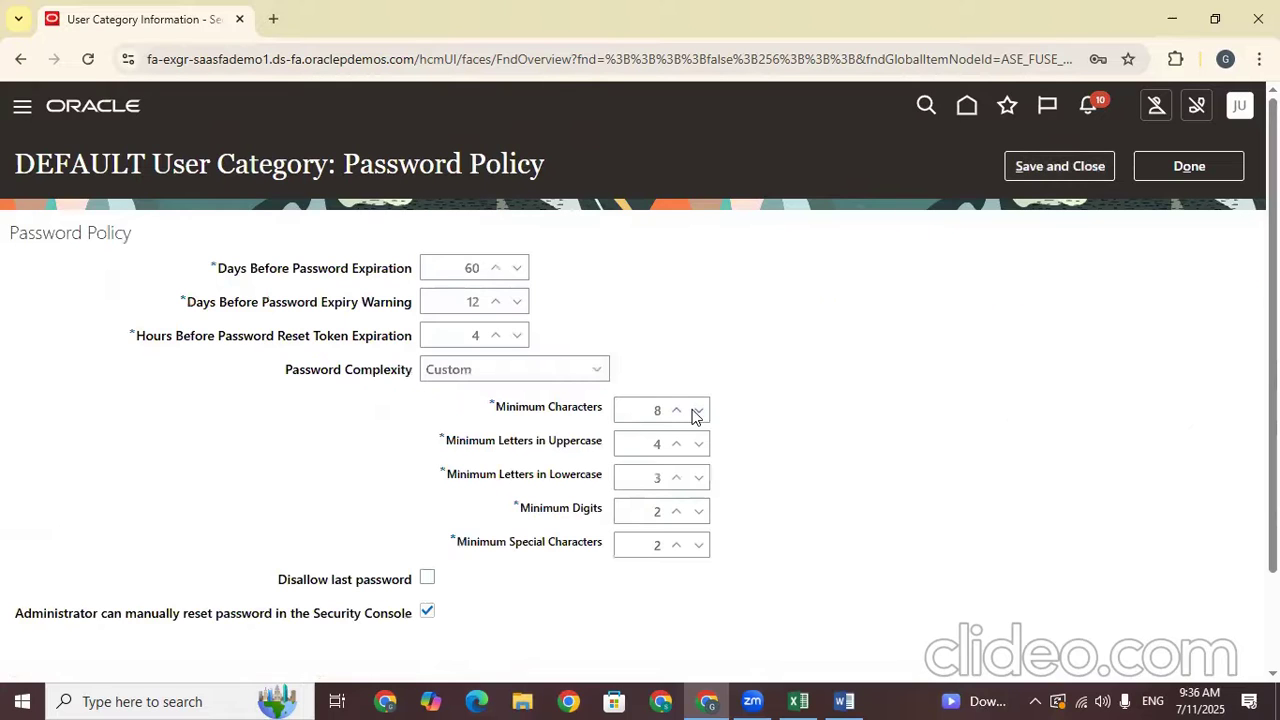
left_click(678, 410)
left_click(696, 410)
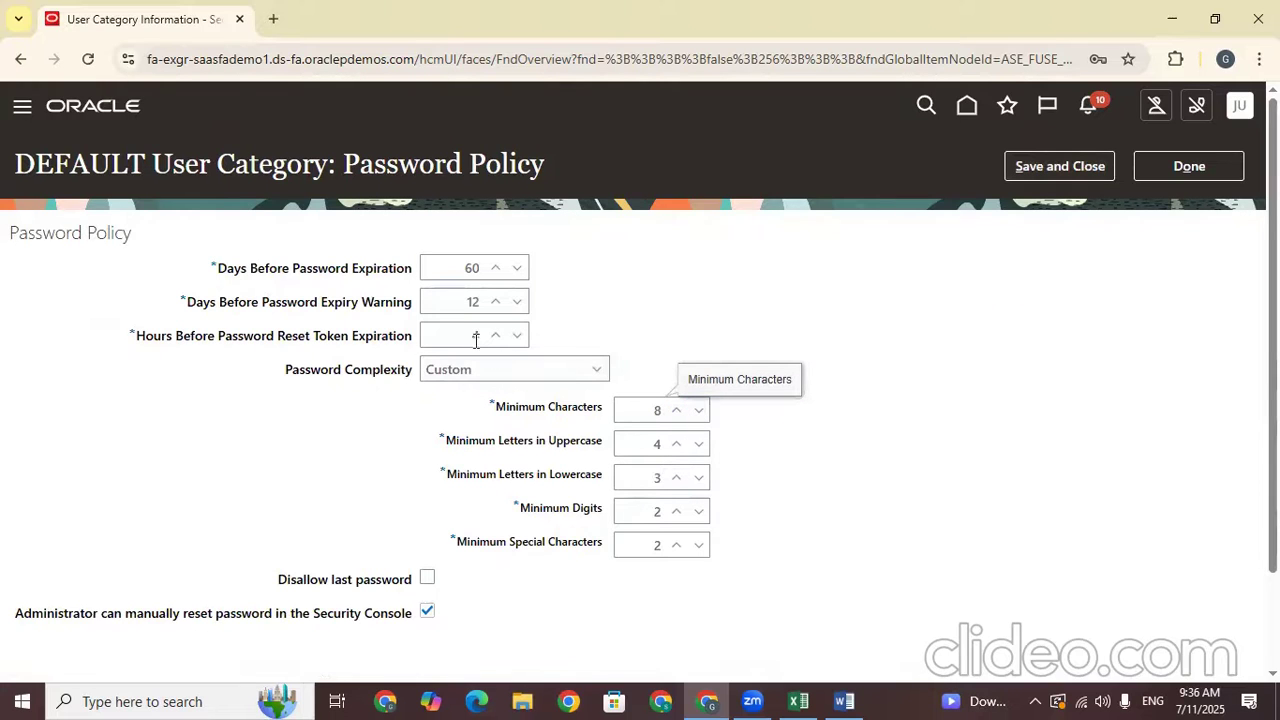
left_click(532, 369)
left_click(437, 397)
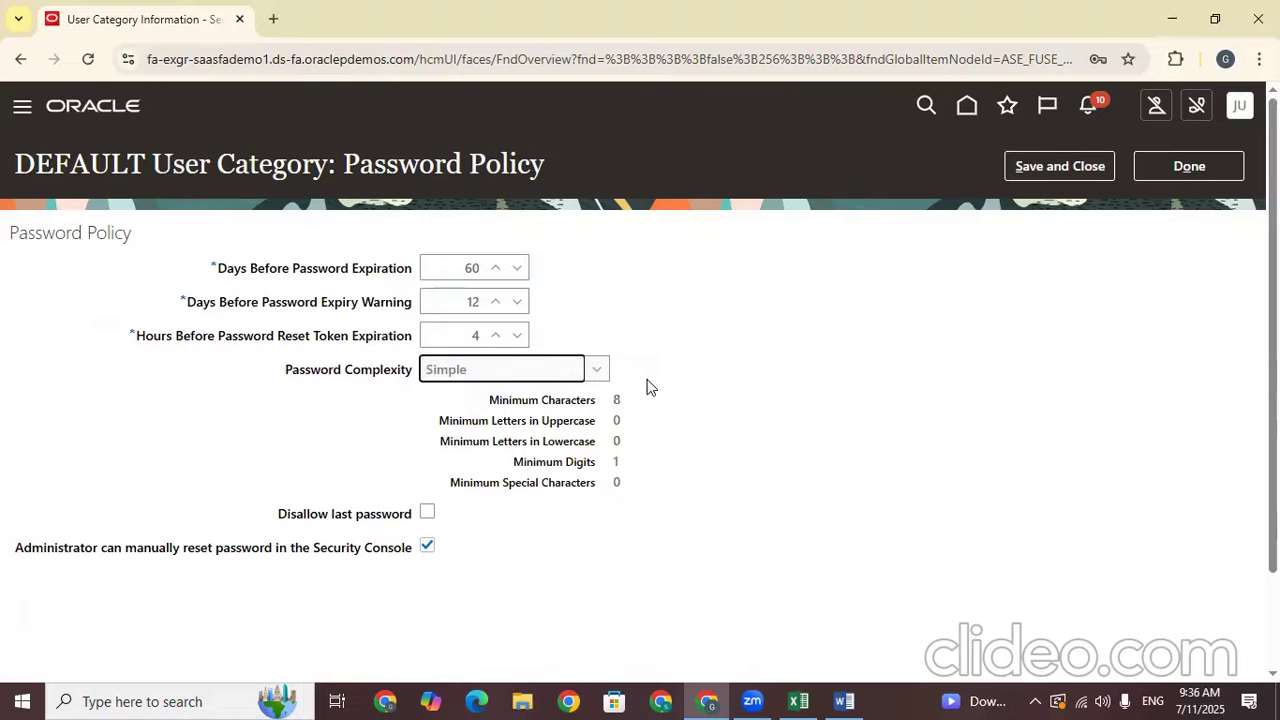
left_click(597, 371)
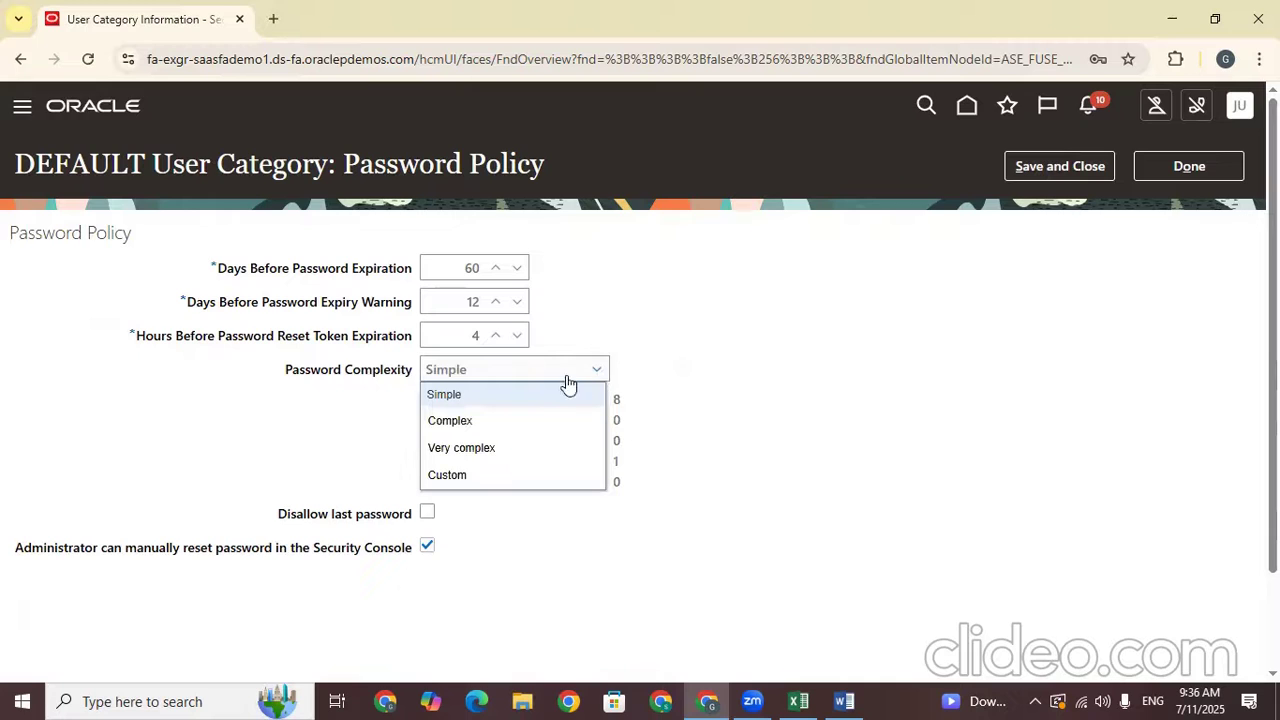
left_click(778, 409)
left_click(1027, 181)
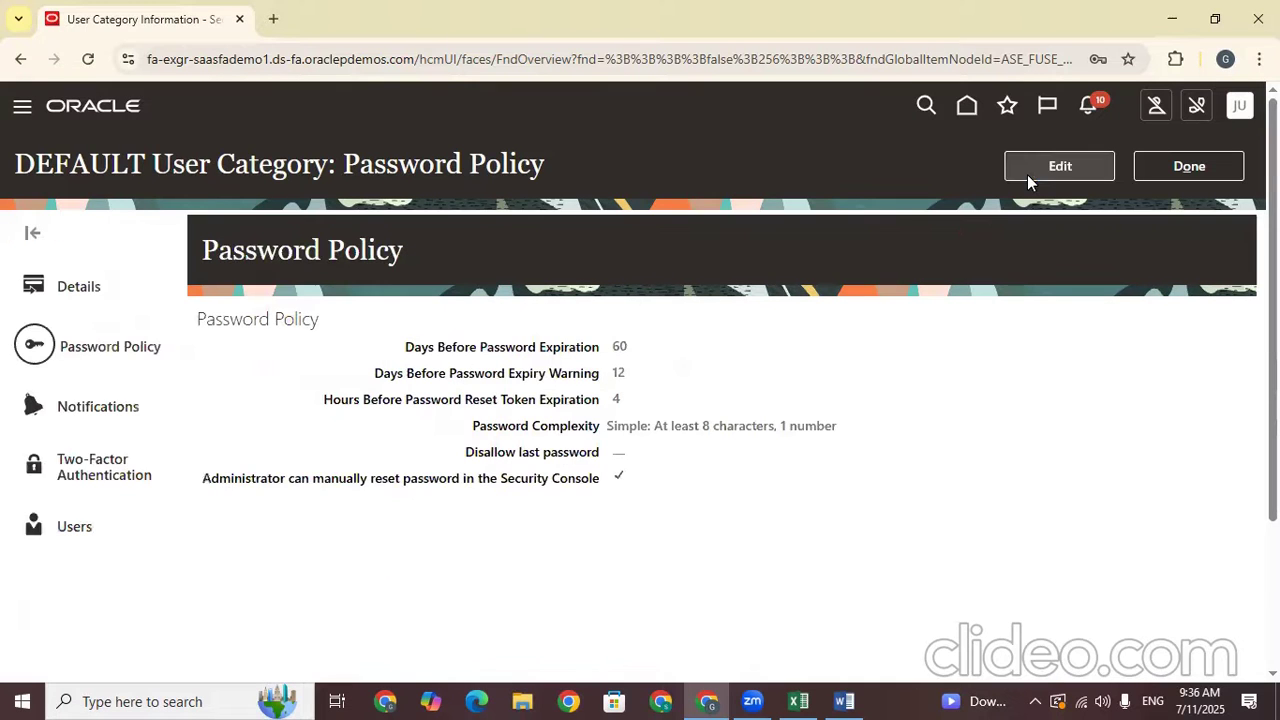
left_click(1181, 170)
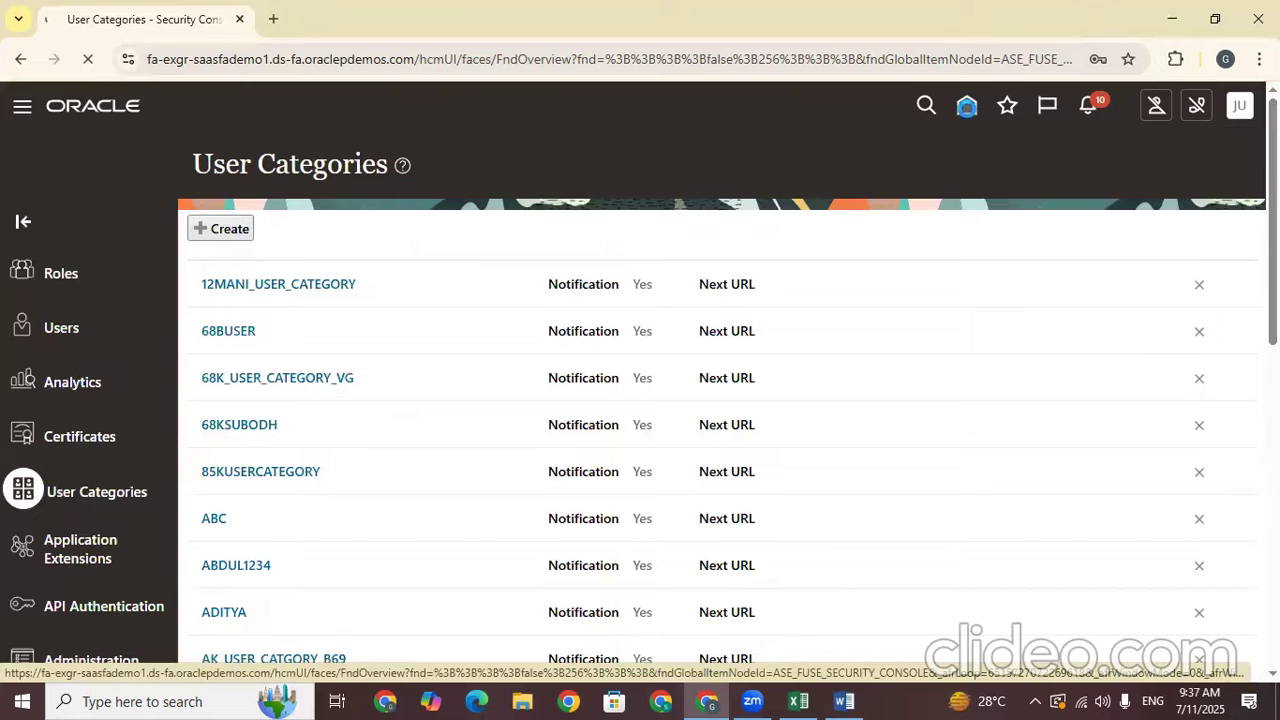
Go back to the Oracle Fusion home page
left_click(966, 105)
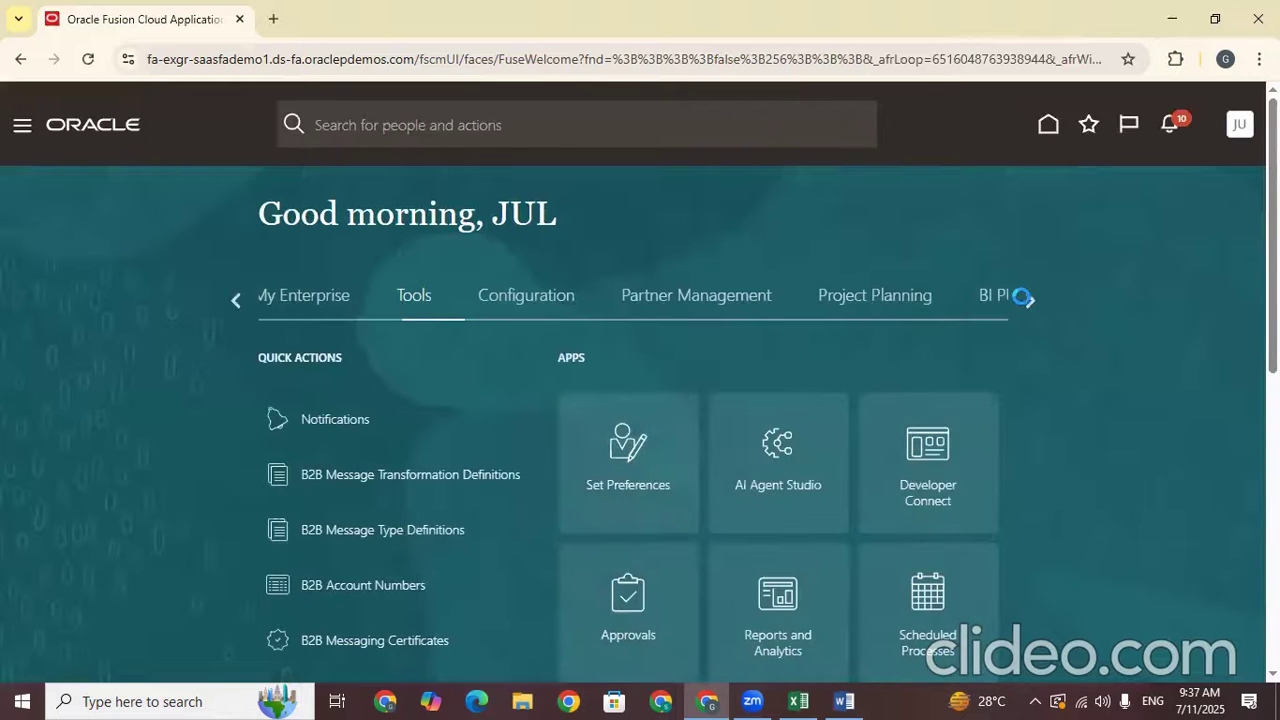
Search Security Console users for 'tata' and open the supplier contact's account
scroll(1050, 315, "down", 3)
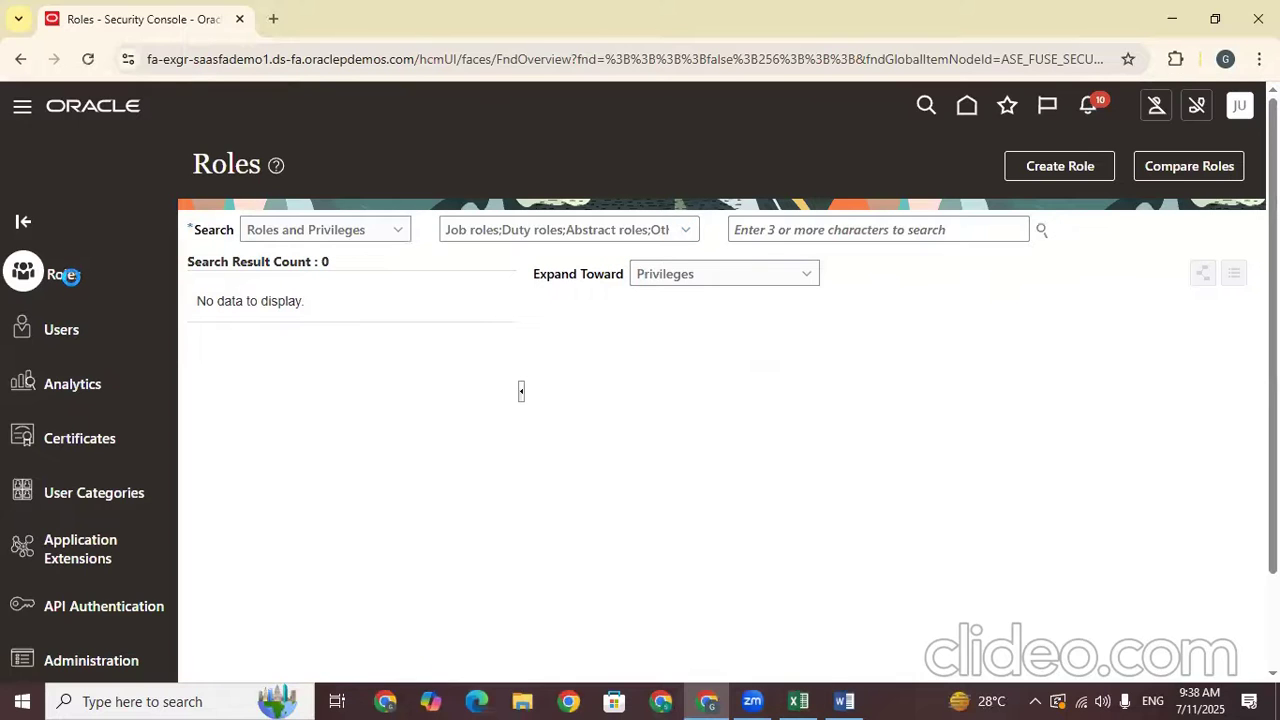
left_click(661, 233)
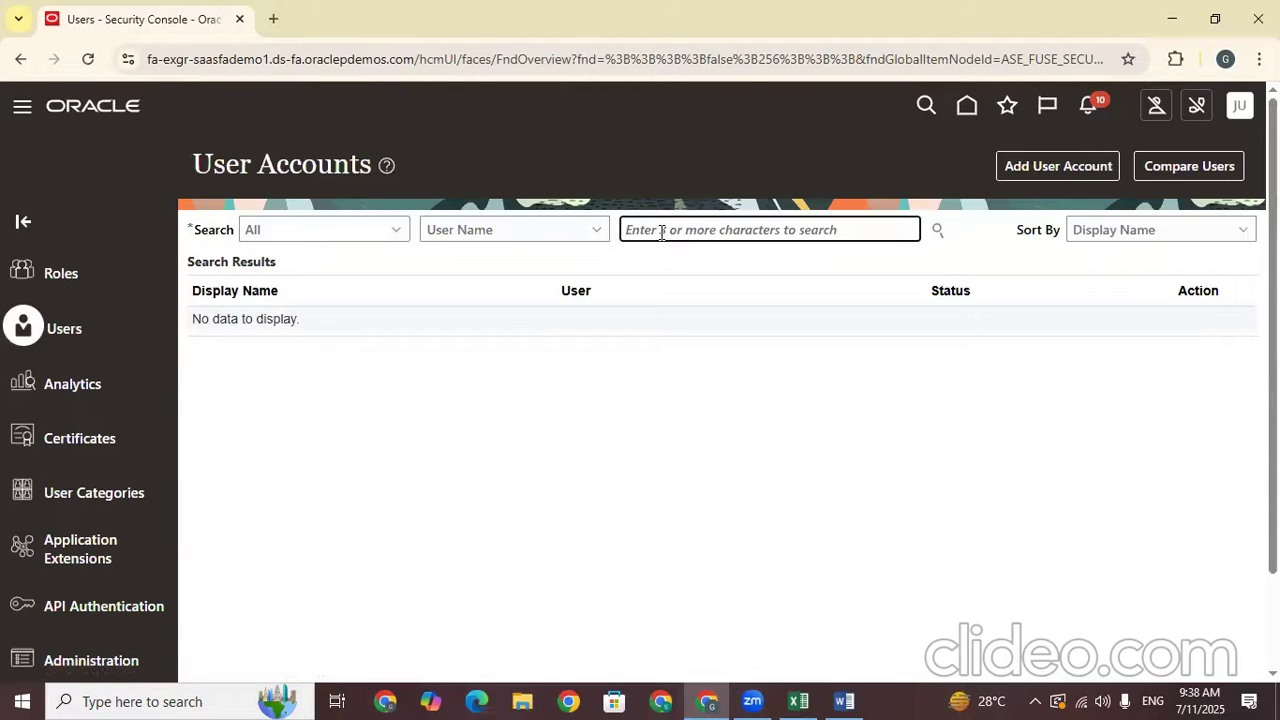
type("tata")
key("Return")
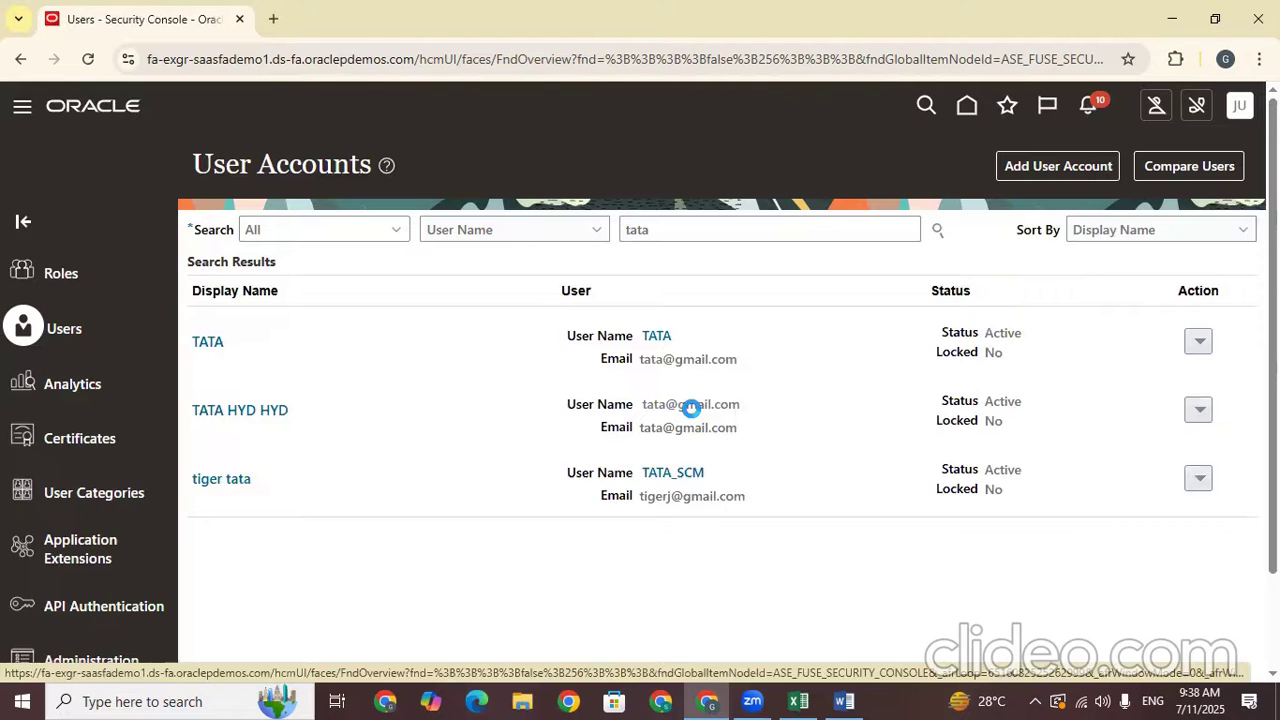
left_click(691, 408)
scroll(701, 418, "down", 2)
scroll(820, 437, "up", 2)
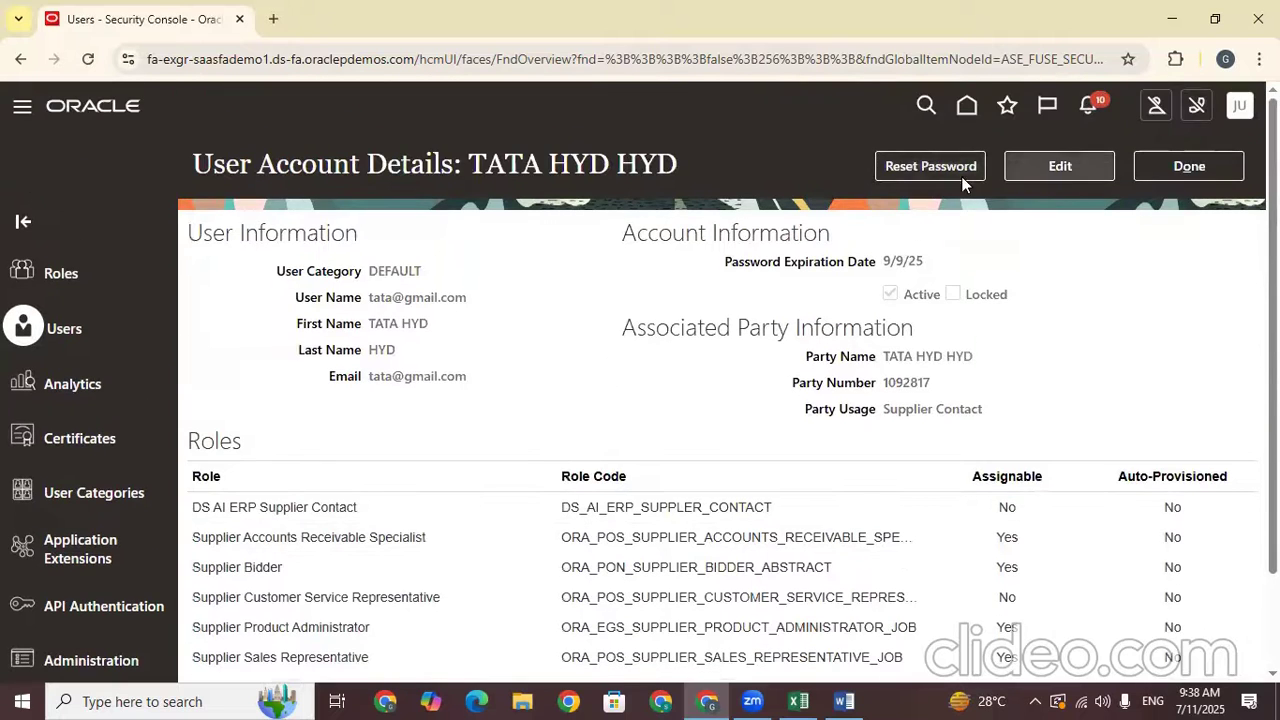
scroll(955, 175, "down", 2)
scroll(940, 173, "up", 2)
Manually reset the supplier contact's password, entering and confirming the new password
left_click(935, 172)
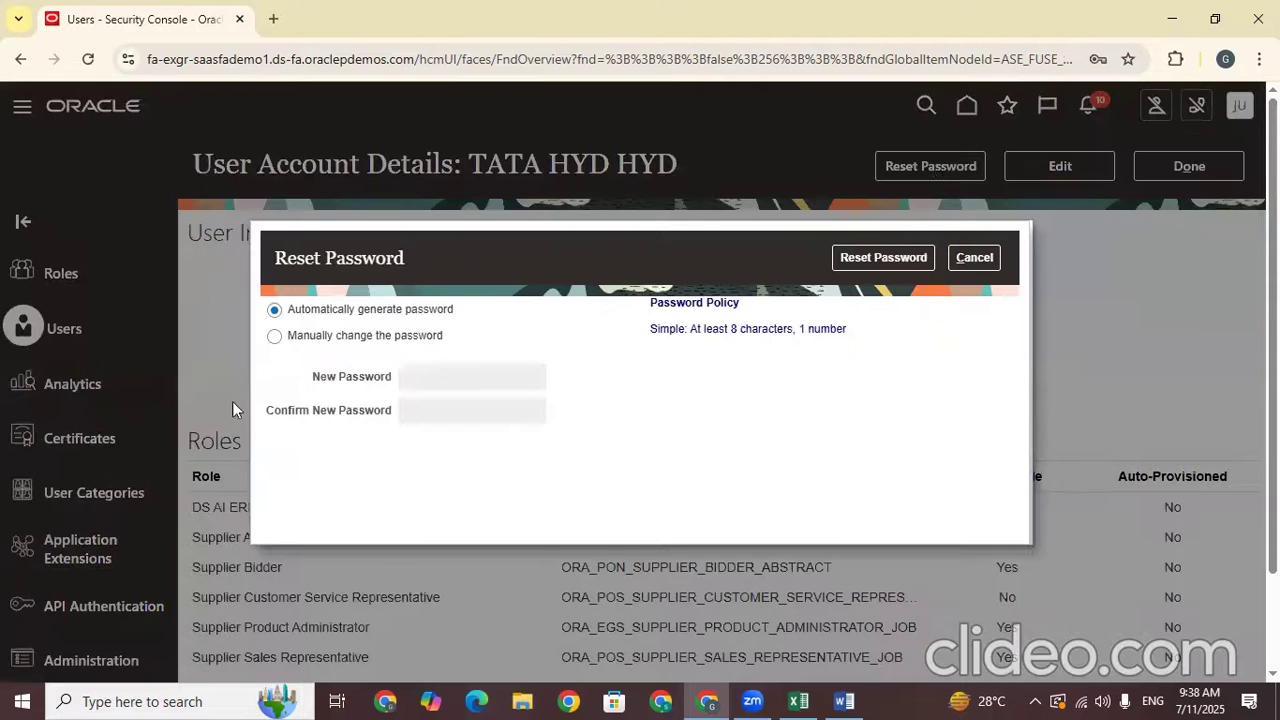
left_click(274, 336)
left_click(466, 382)
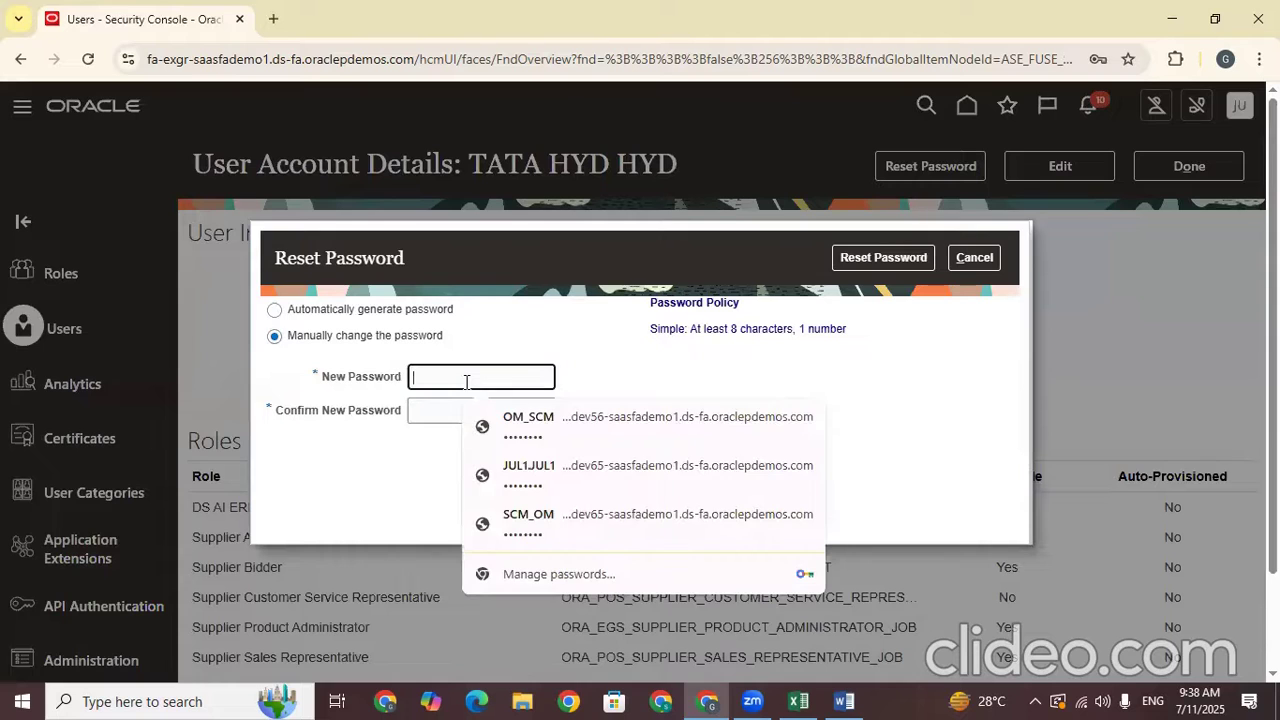
type("•••••••••")
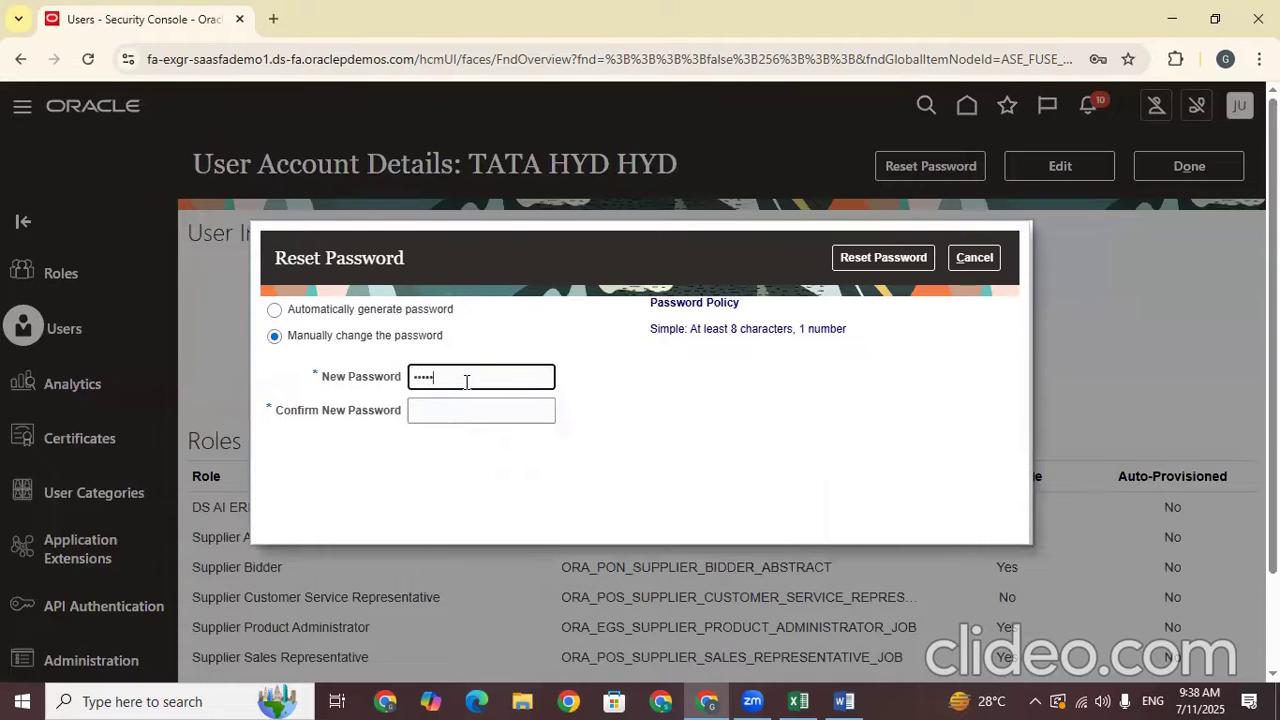
left_click(483, 406)
type("•••")
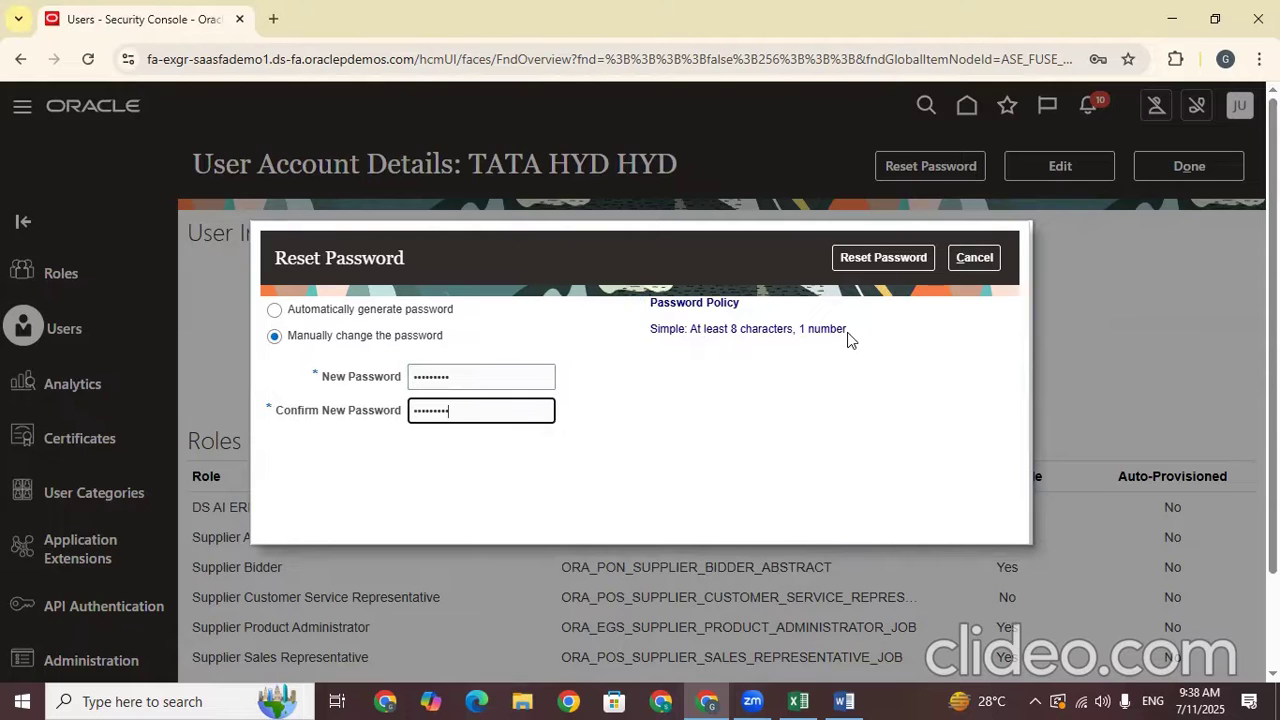
left_click(884, 260)
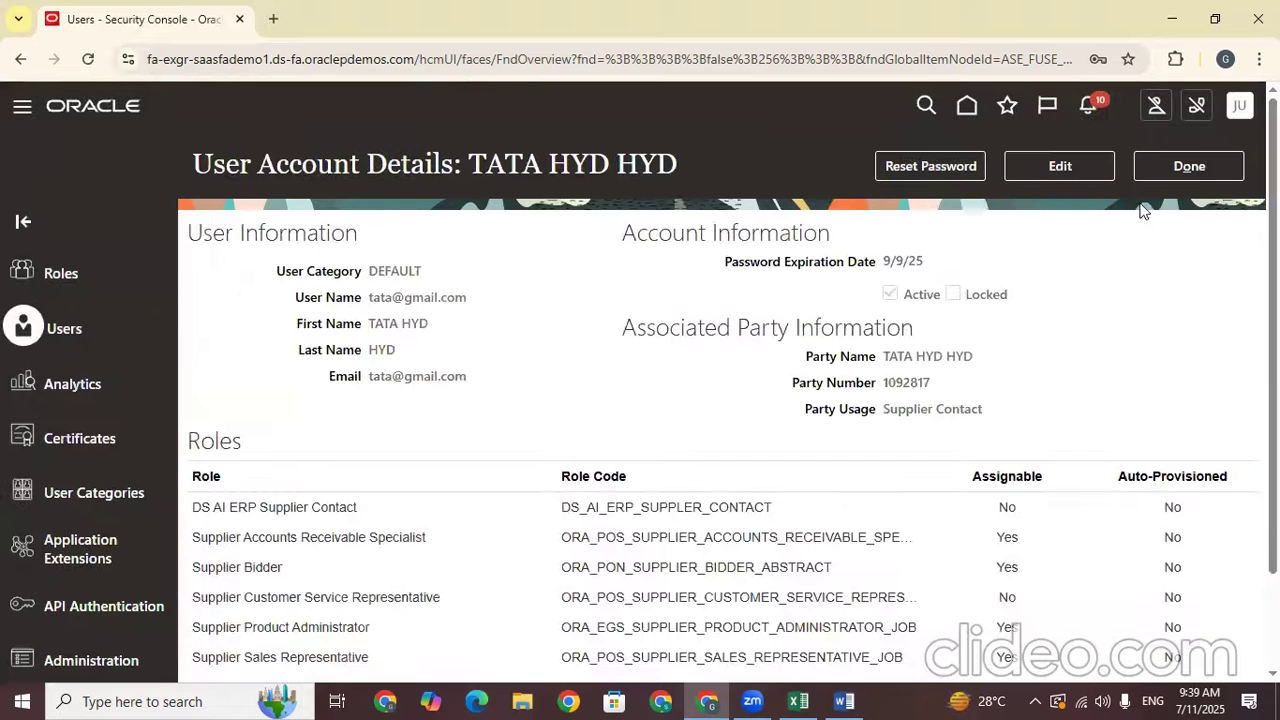
Copy the supplier's user name and Fusion URL, then load that URL in Incognito
left_click(1185, 171)
left_click_drag(469, 297, 380, 295)
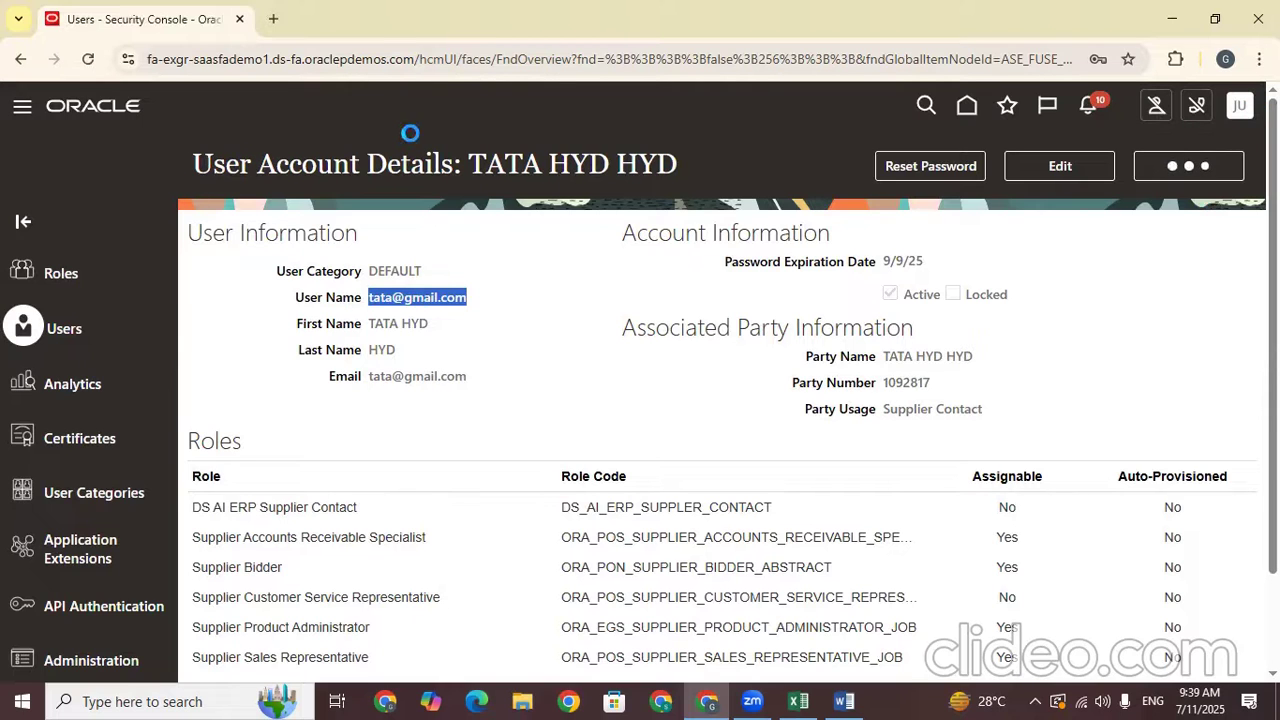
left_click_drag(418, 60, 146, 88)
key("ctrl+c")
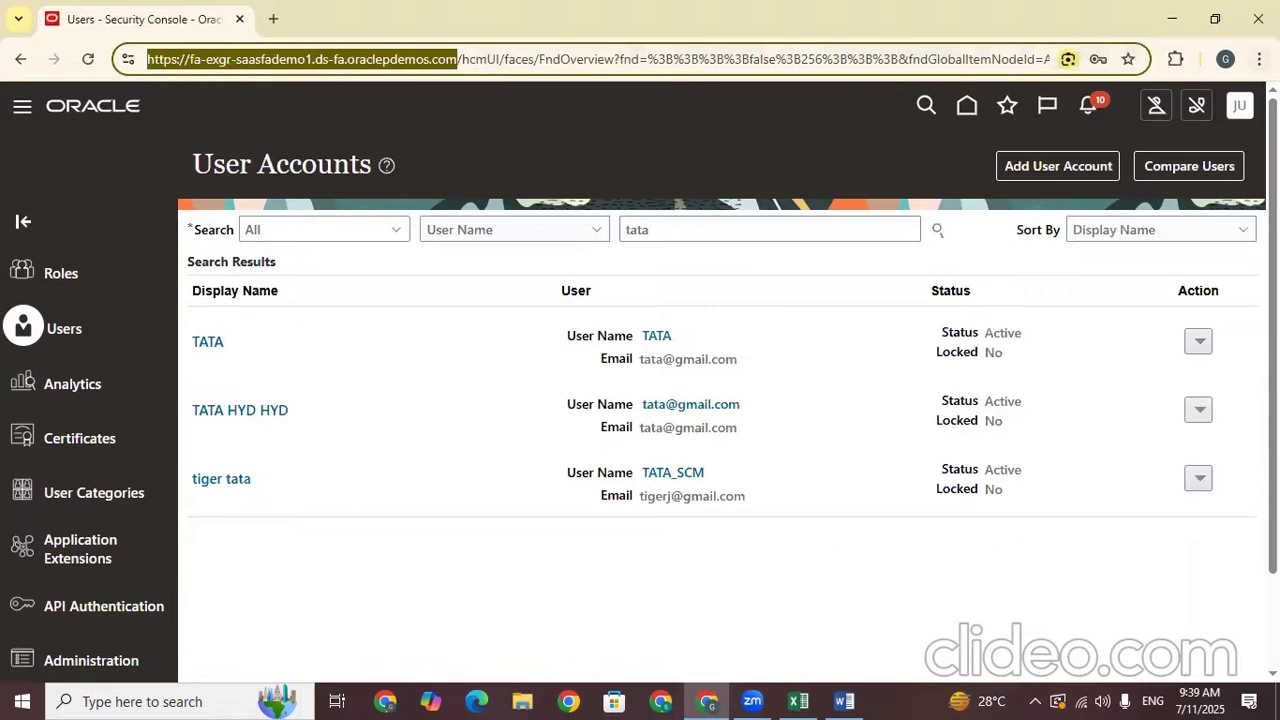
left_click(1259, 59)
left_click(1102, 202)
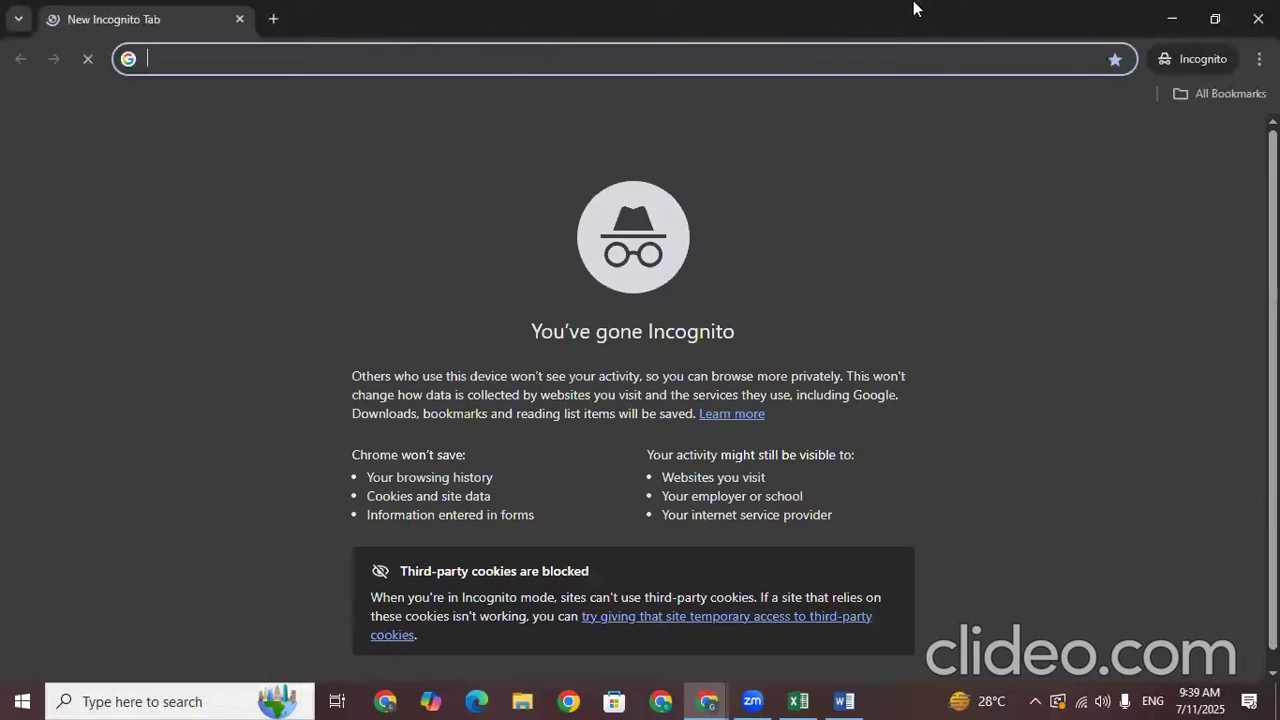
key("ctrl+v")
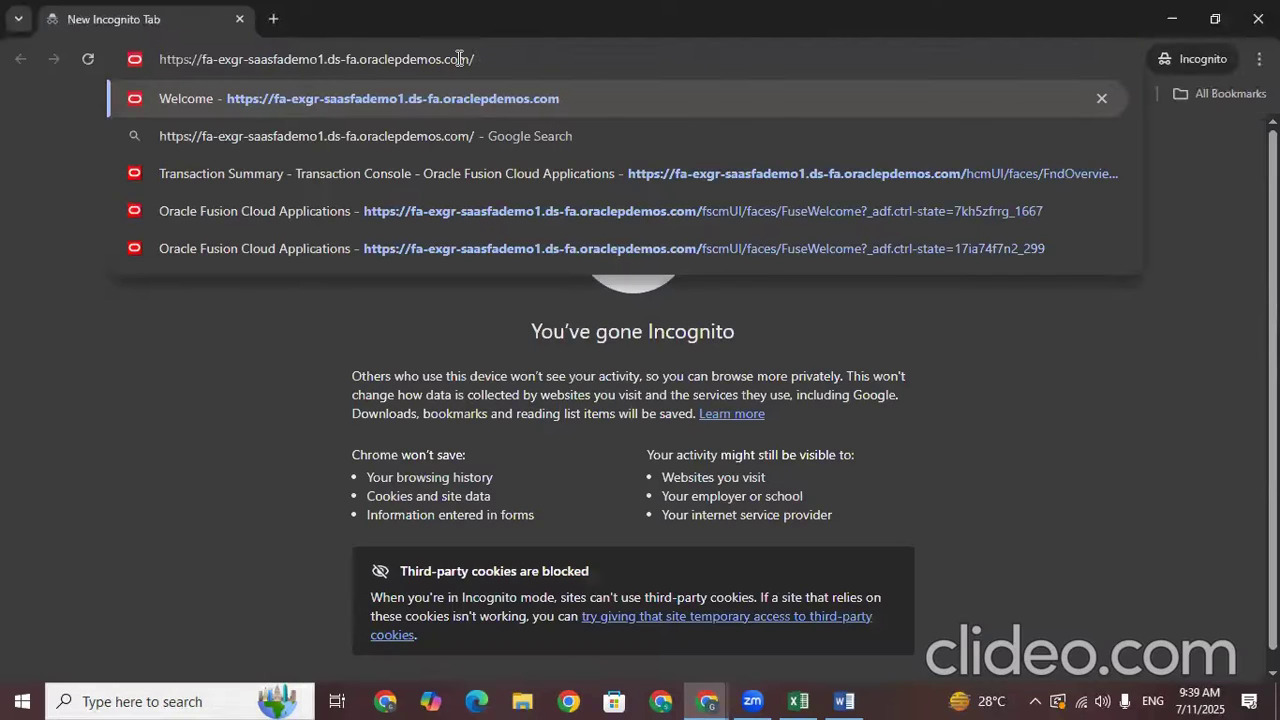
key("Return")
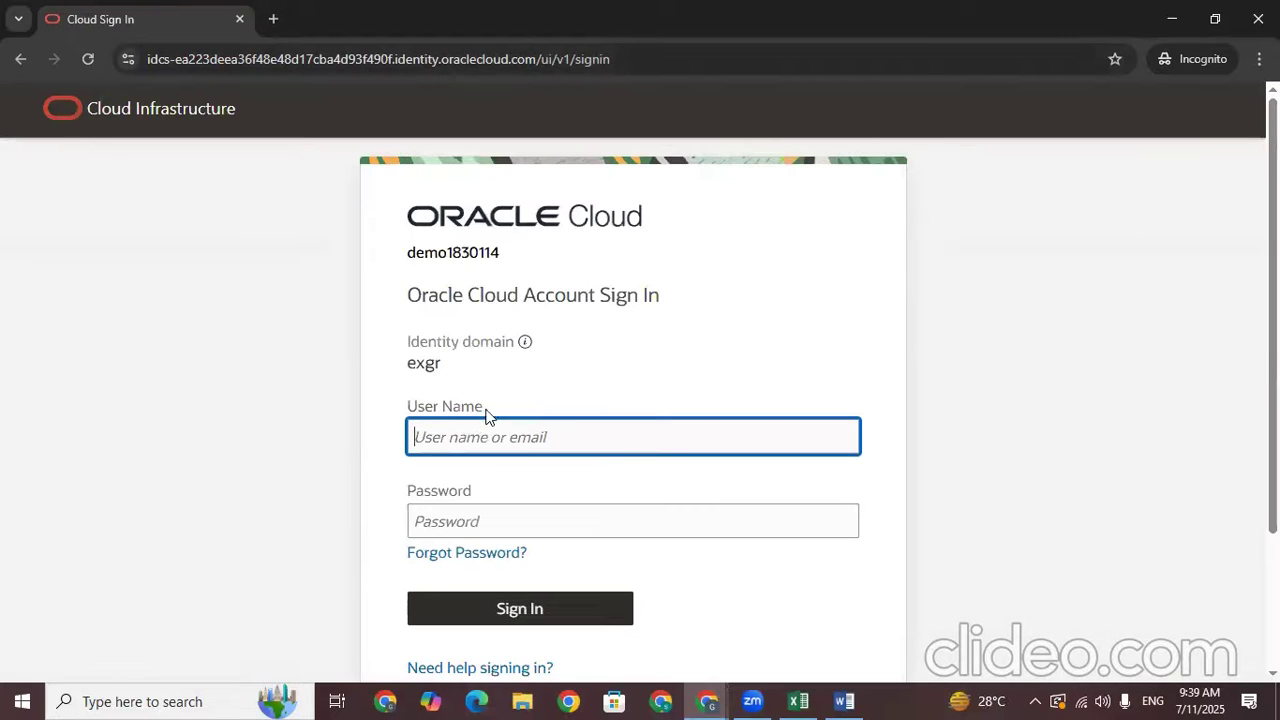
Sign in with the supplier's e-mail user name and the new password
left_click(489, 437)
key("ctrl+v")
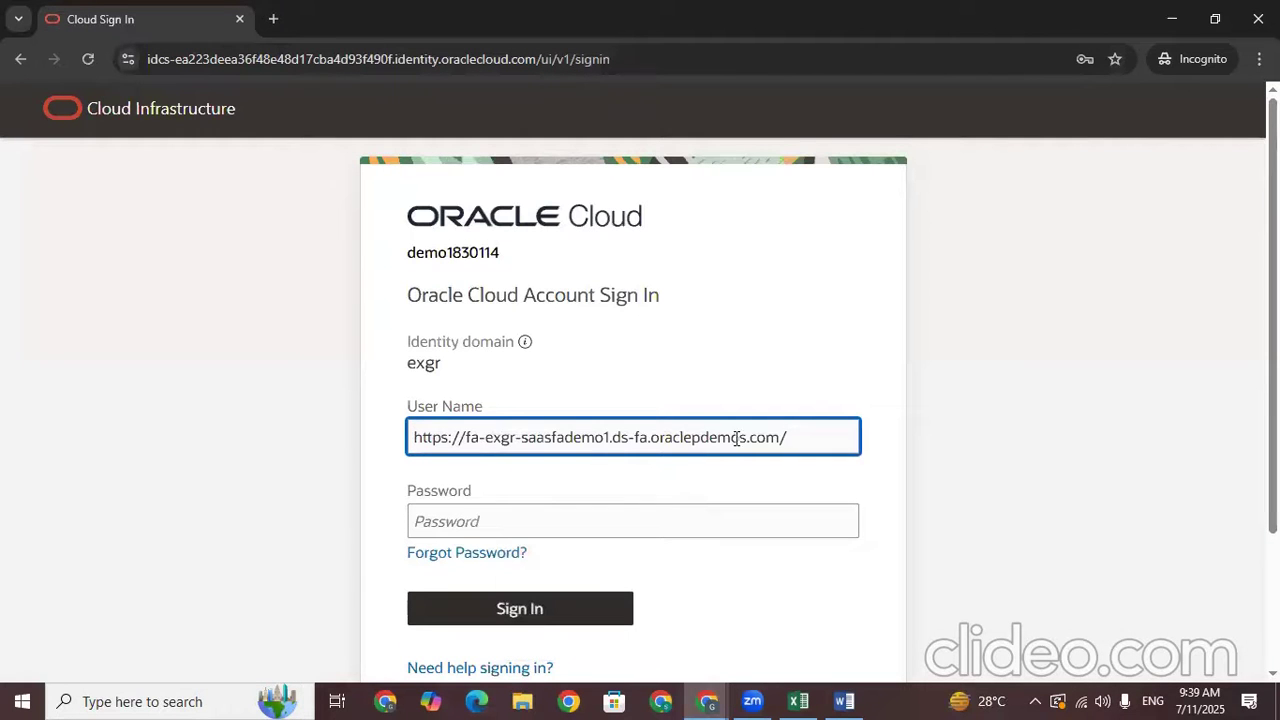
left_click_drag(834, 434, 0, 487)
key("BackSpace")
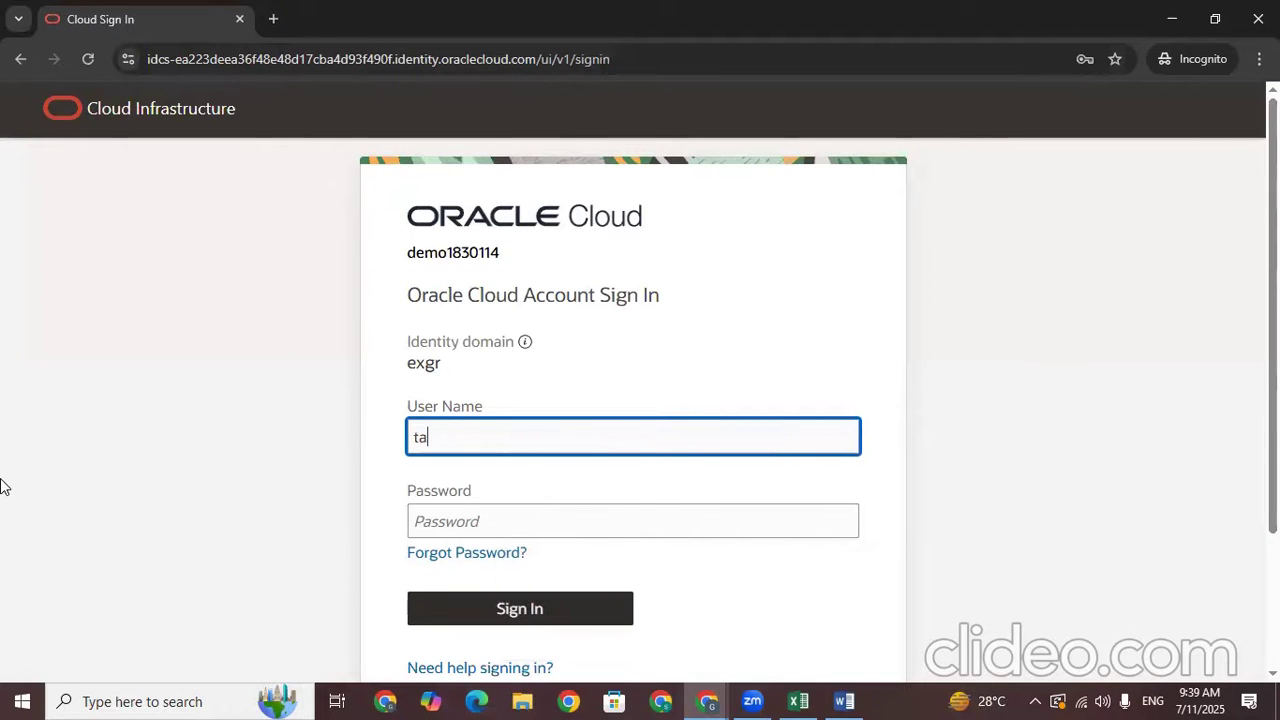
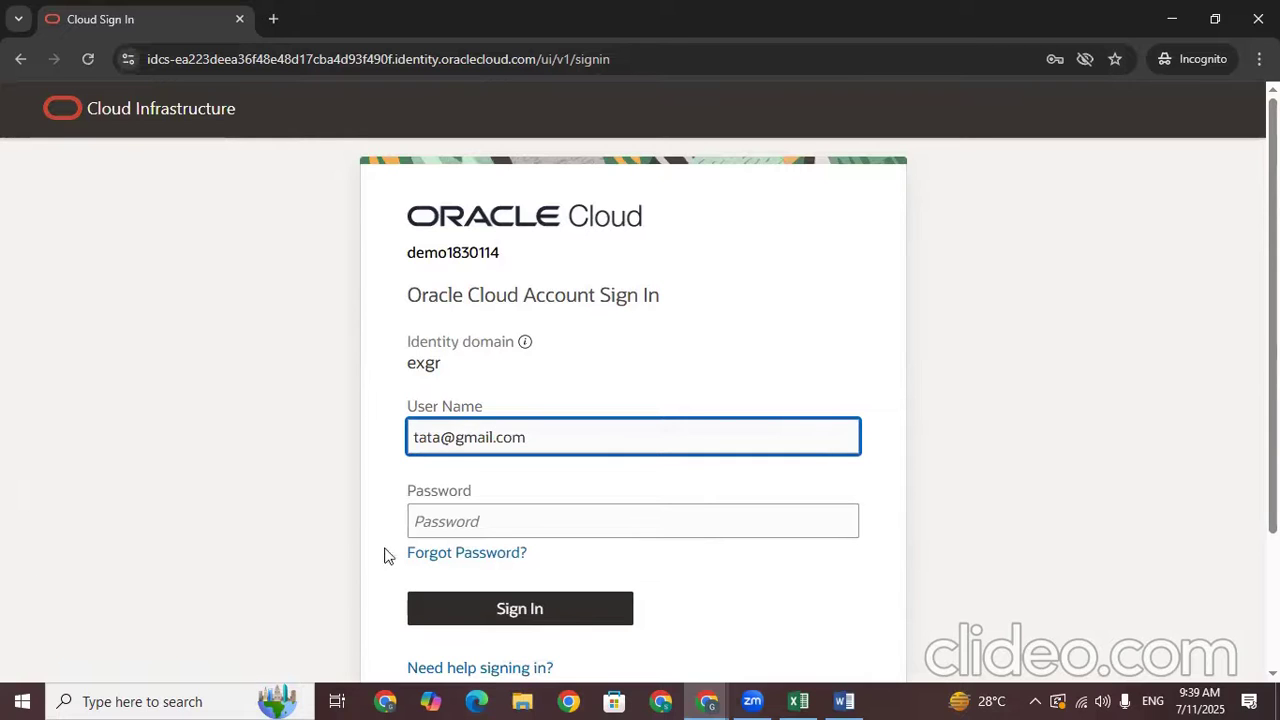
left_click(522, 510)
type("••••••••")
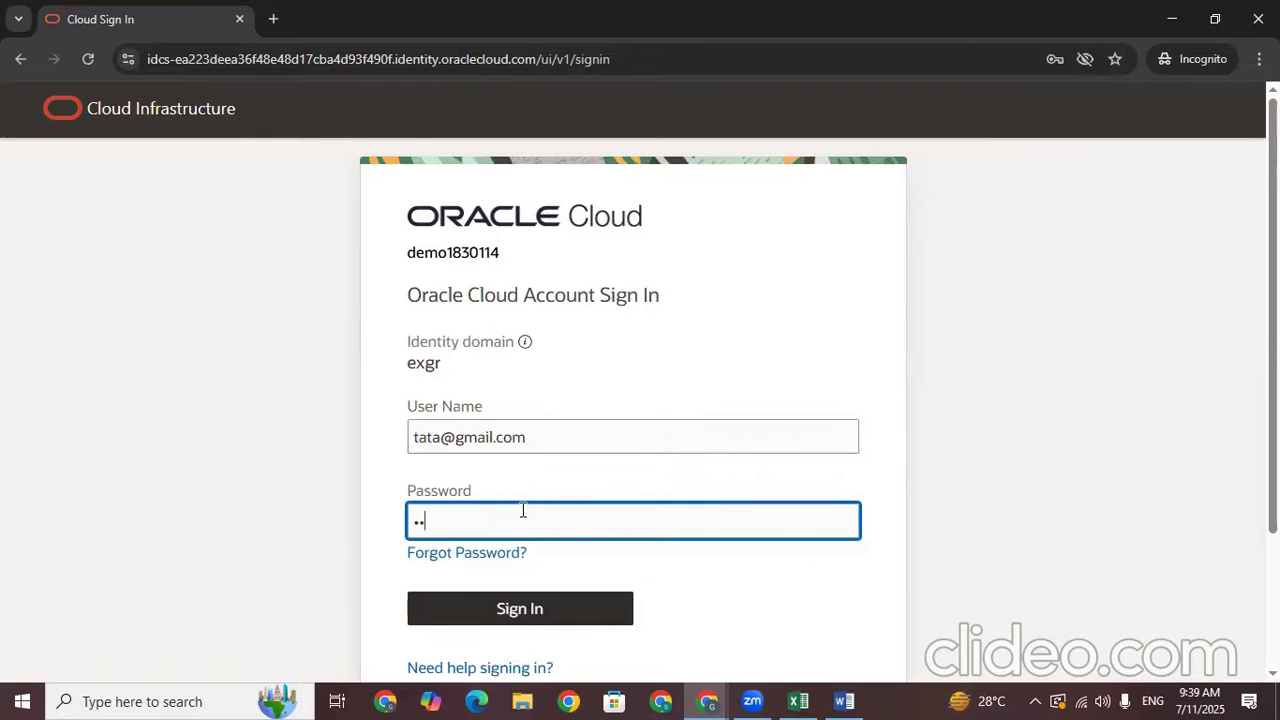
type("•")
left_click(588, 606)
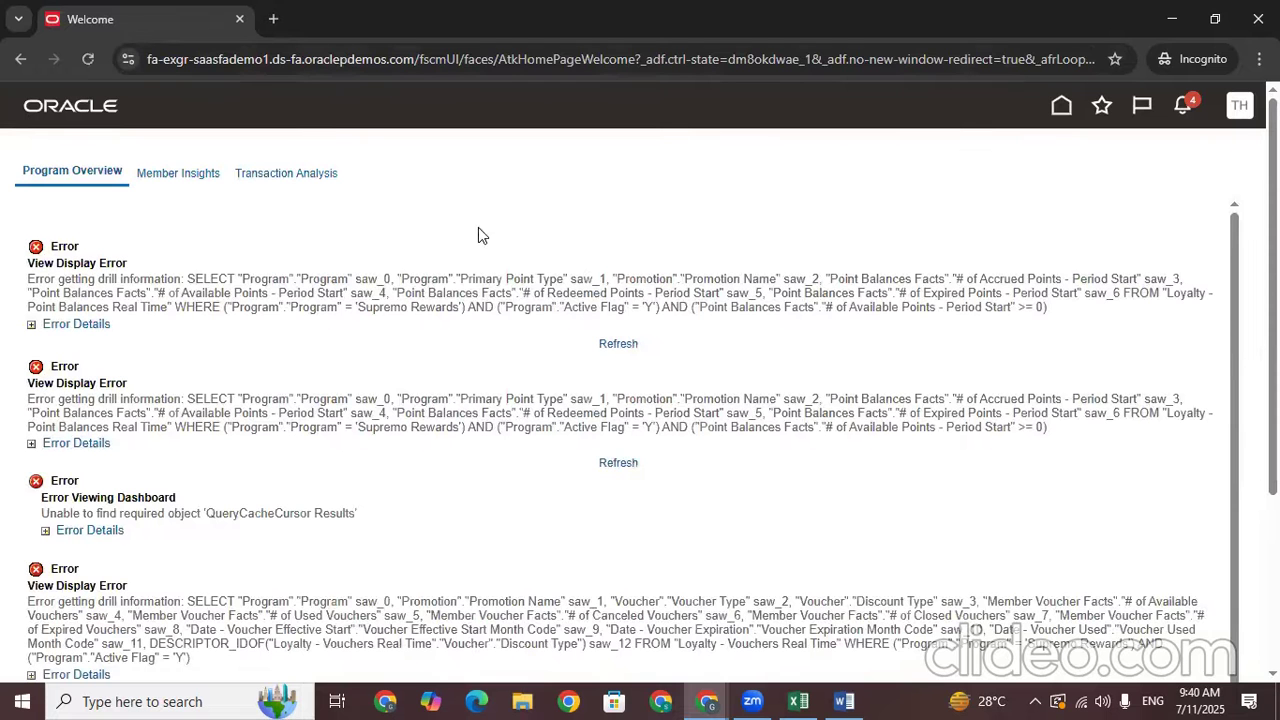
From the Home springboard, open the Supplier Portal app
left_click(1060, 108)
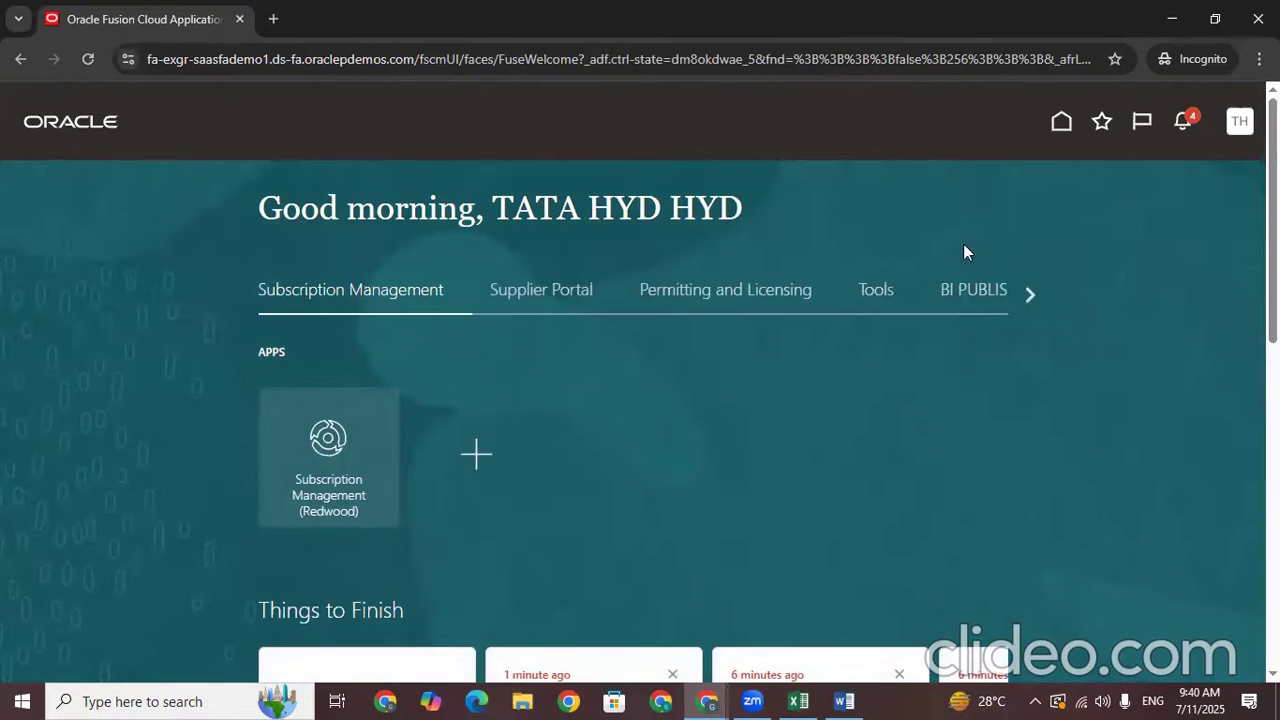
left_click(1030, 295)
left_click(240, 294)
left_click(240, 294)
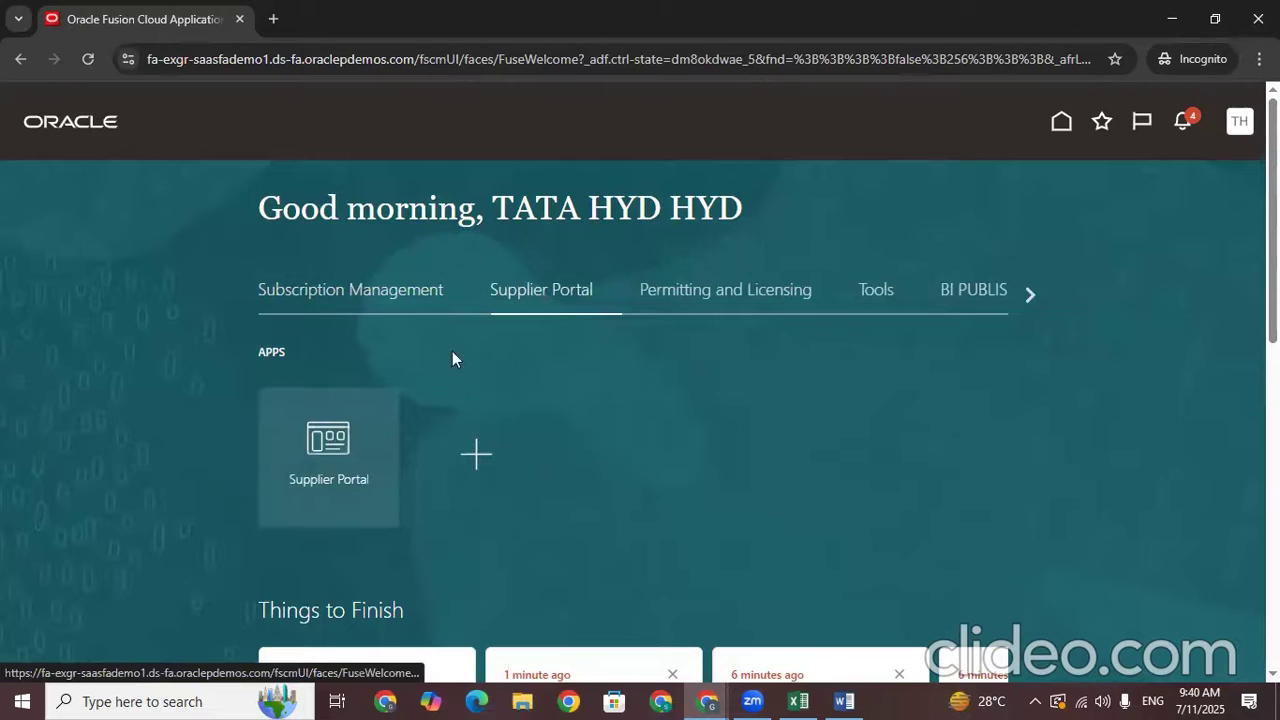
left_click(320, 463)
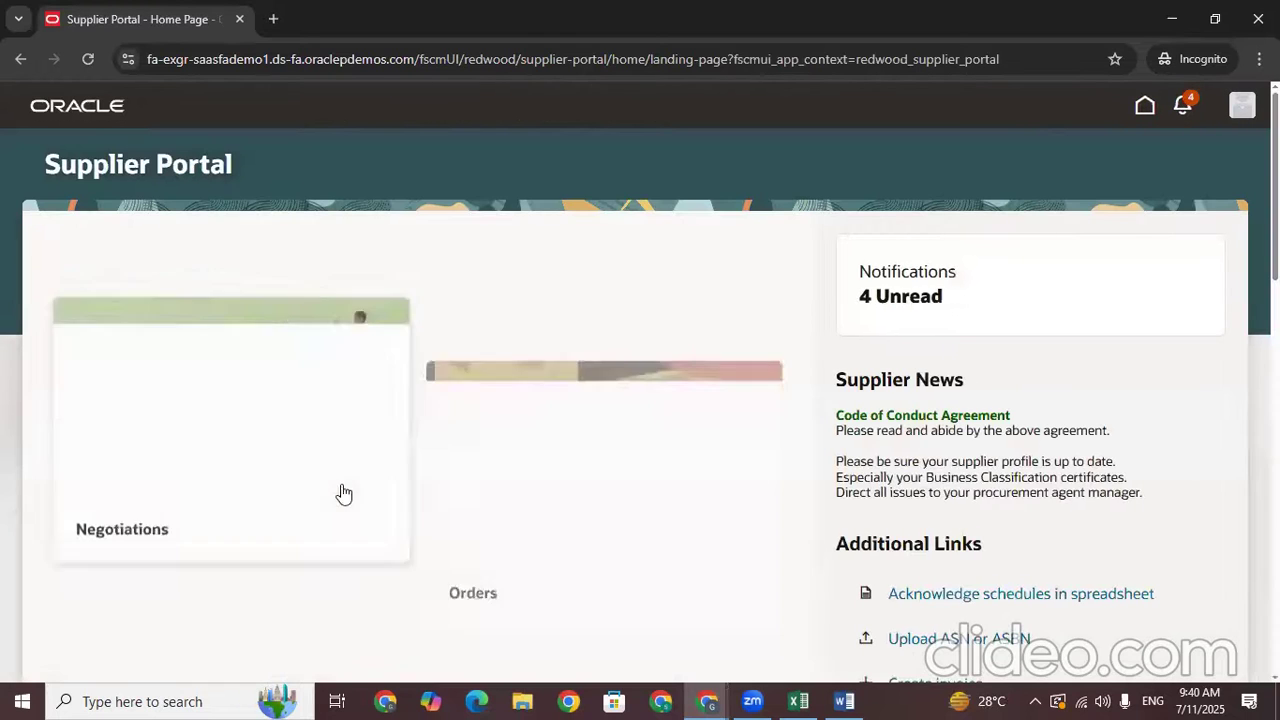
scroll(640, 400, "down", 2)
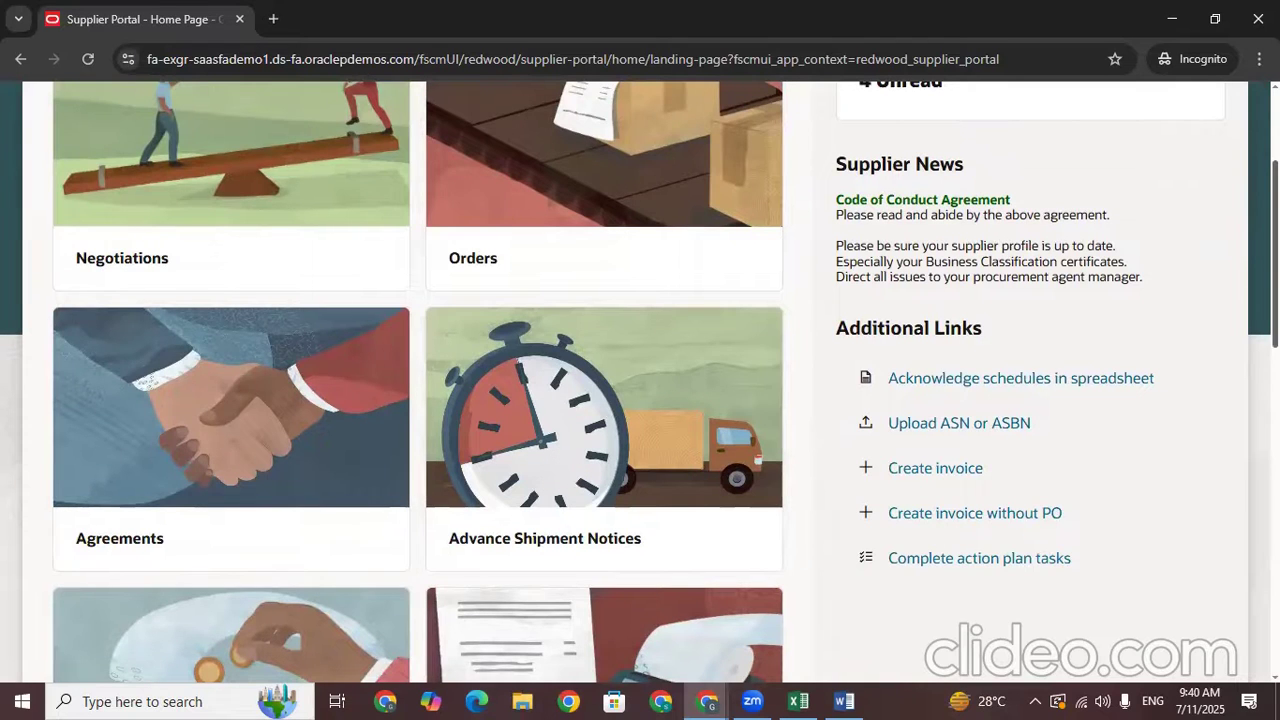
scroll(874, 277, "down", 3)
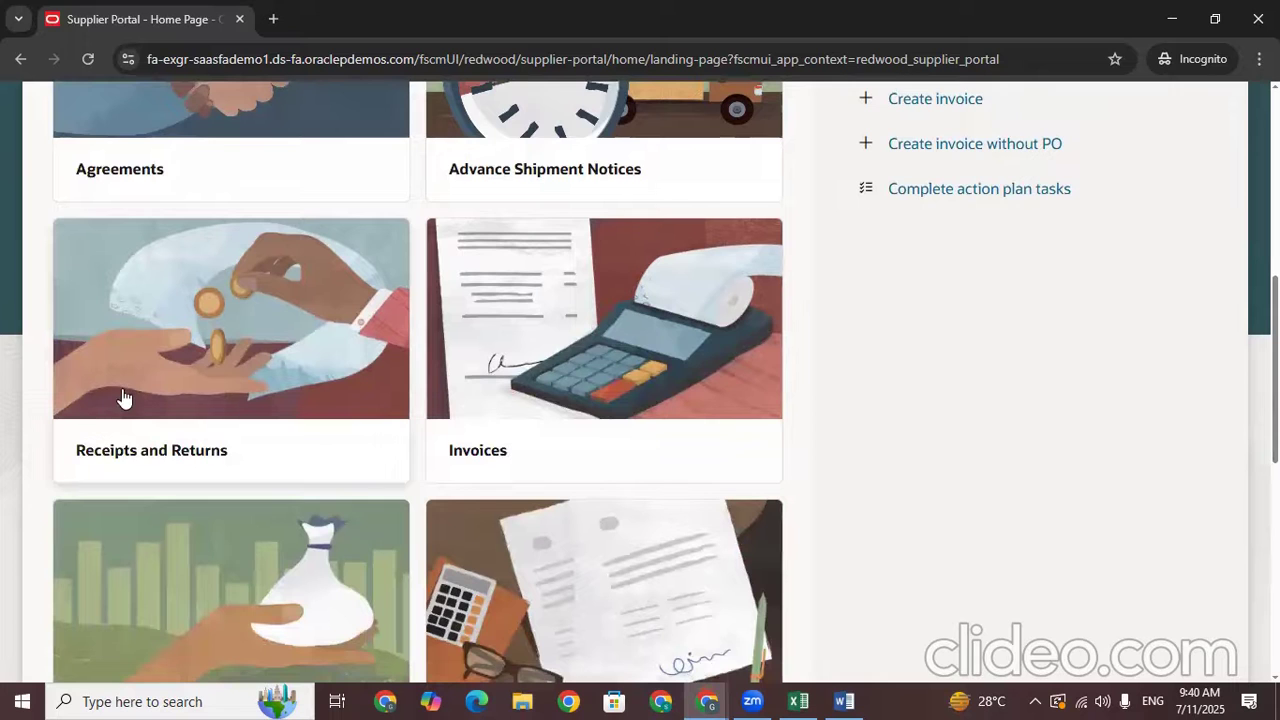
scroll(634, 374, "down", 3)
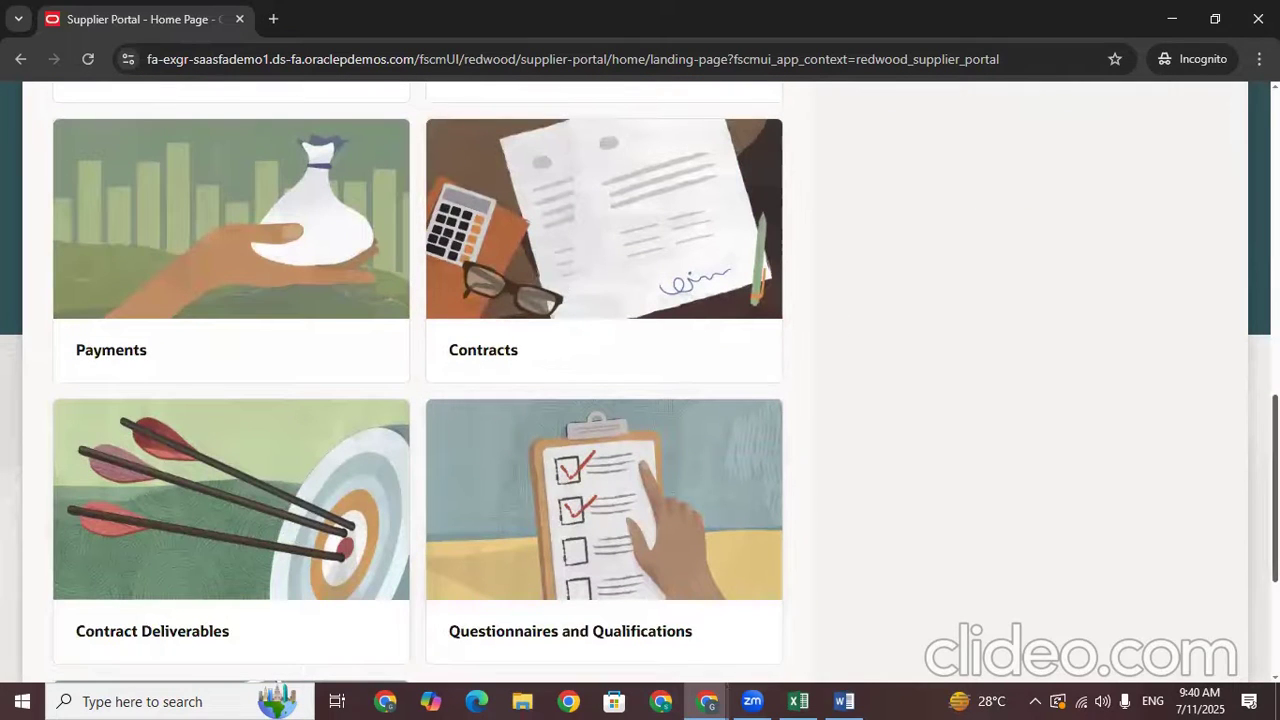
scroll(974, 417, "down", 3)
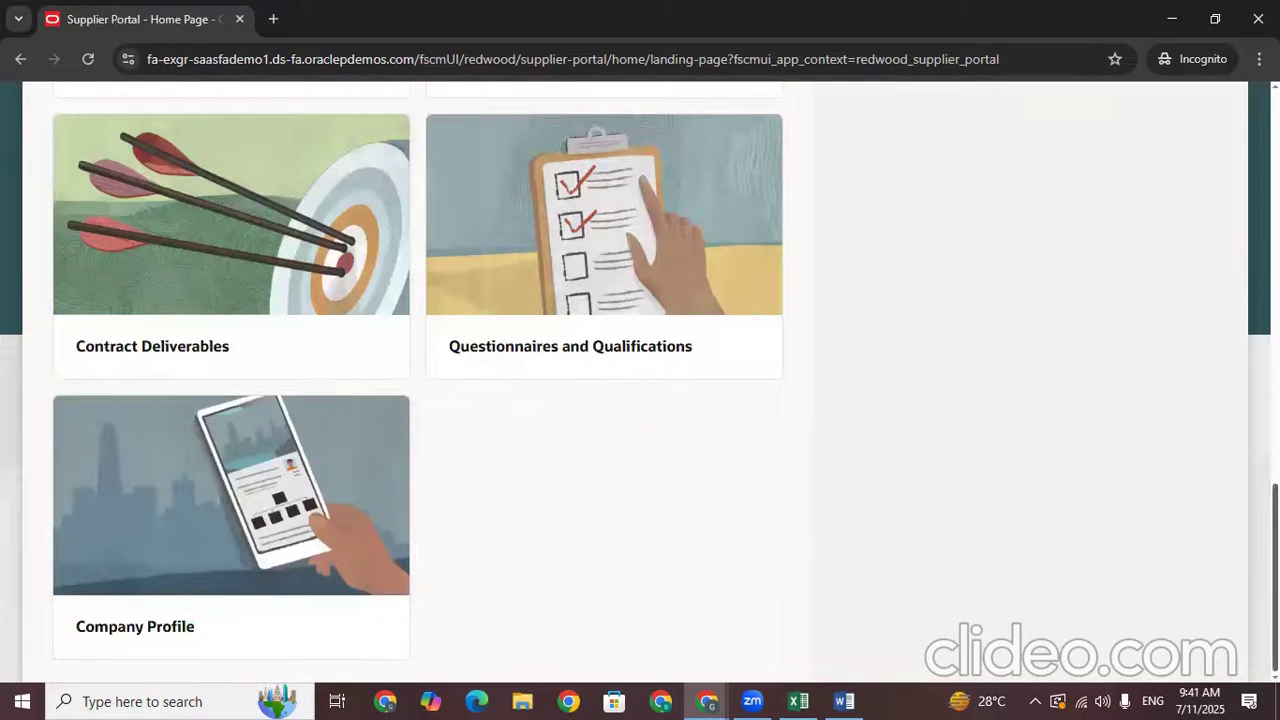
scroll(640, 383, "up", 12)
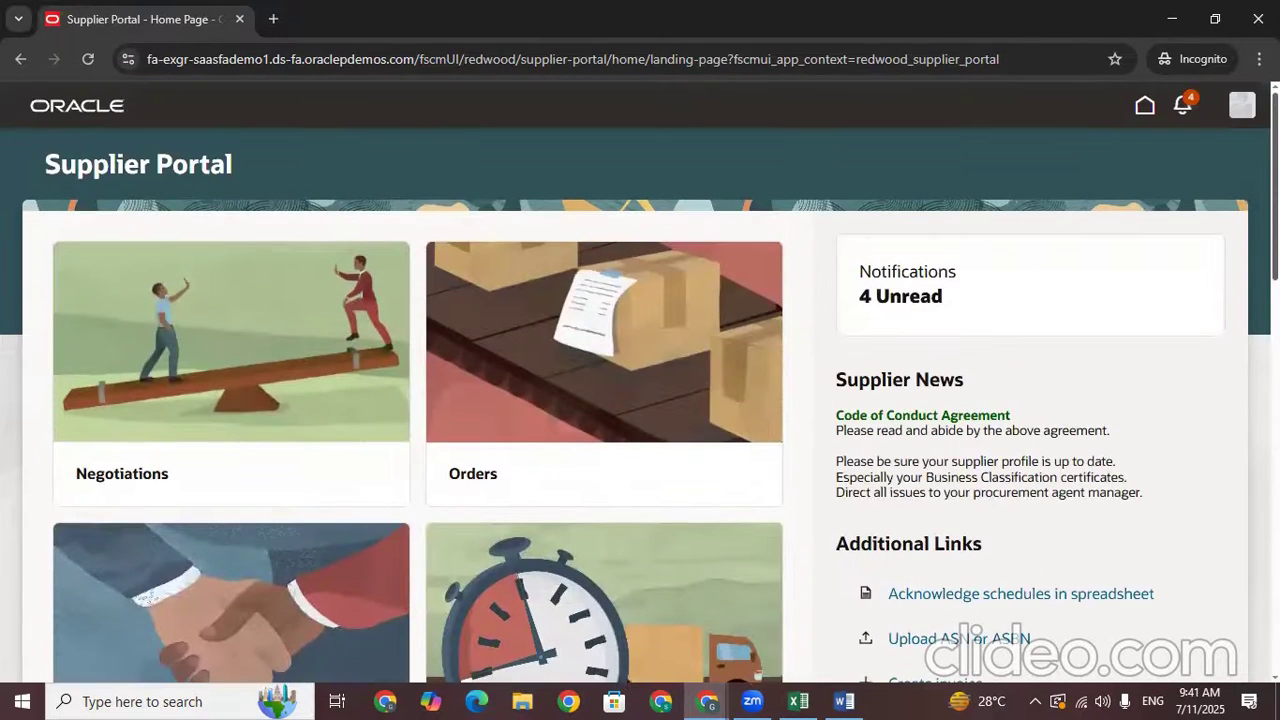
scroll(640, 383, "down", 1)
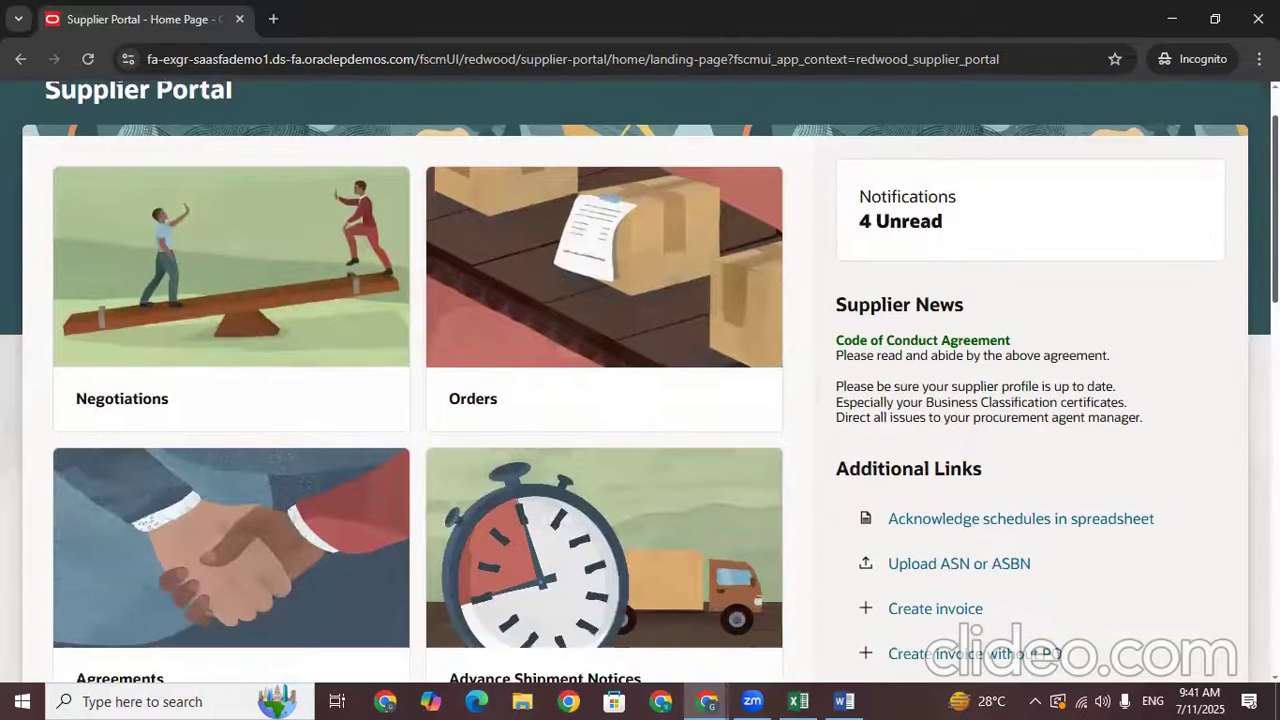
scroll(640, 383, "down", 1)
scroll(640, 383, "up", 2)
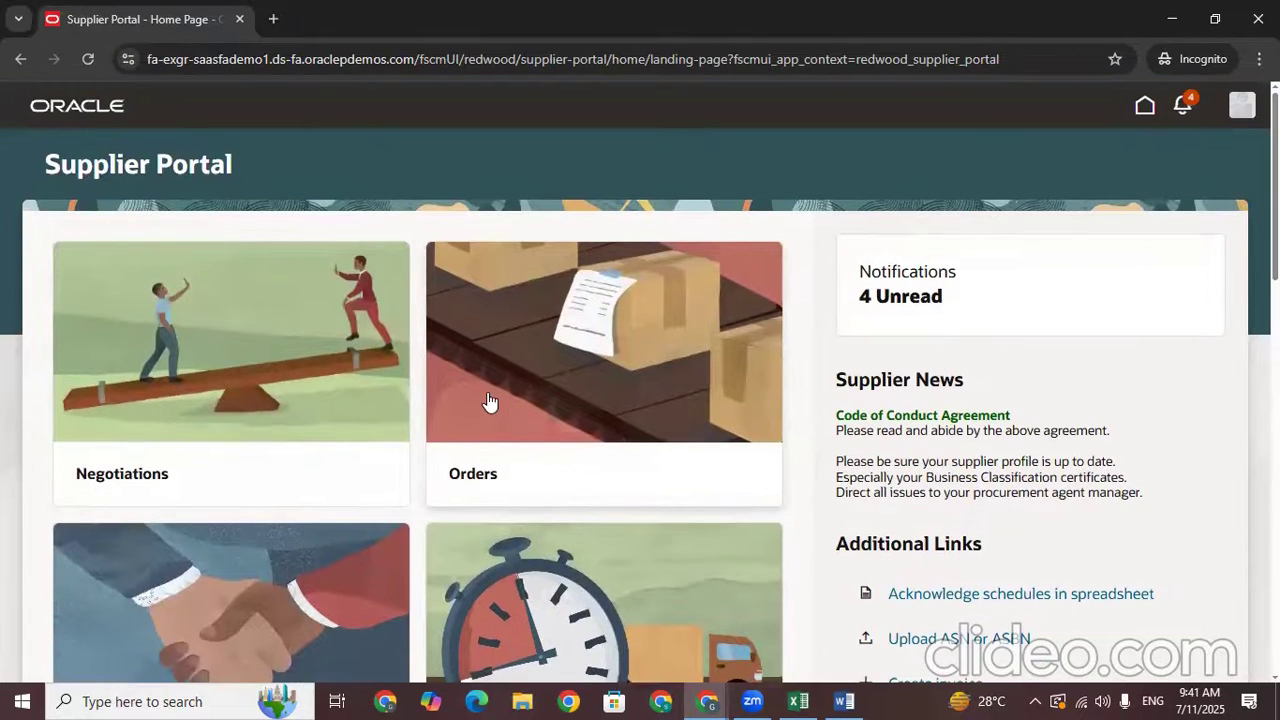
Open Orders to browse the Manage Orders page, then close it with Done
left_click(566, 376)
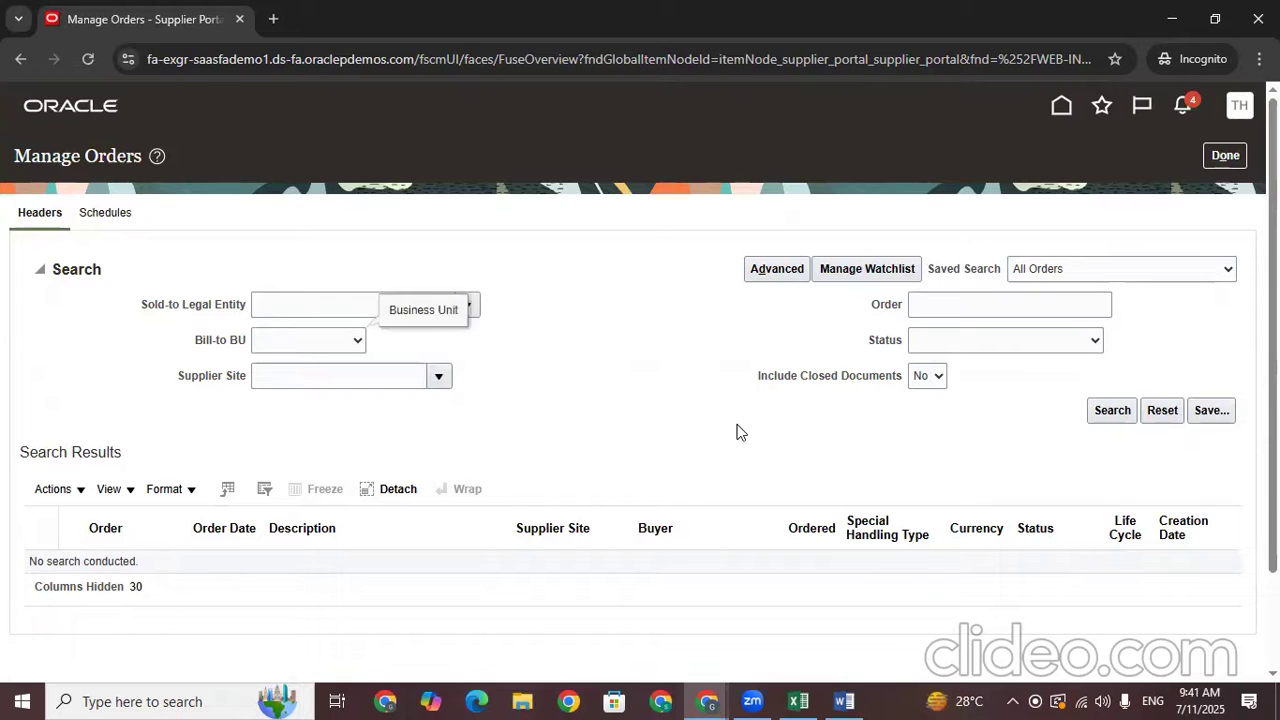
left_click(946, 306)
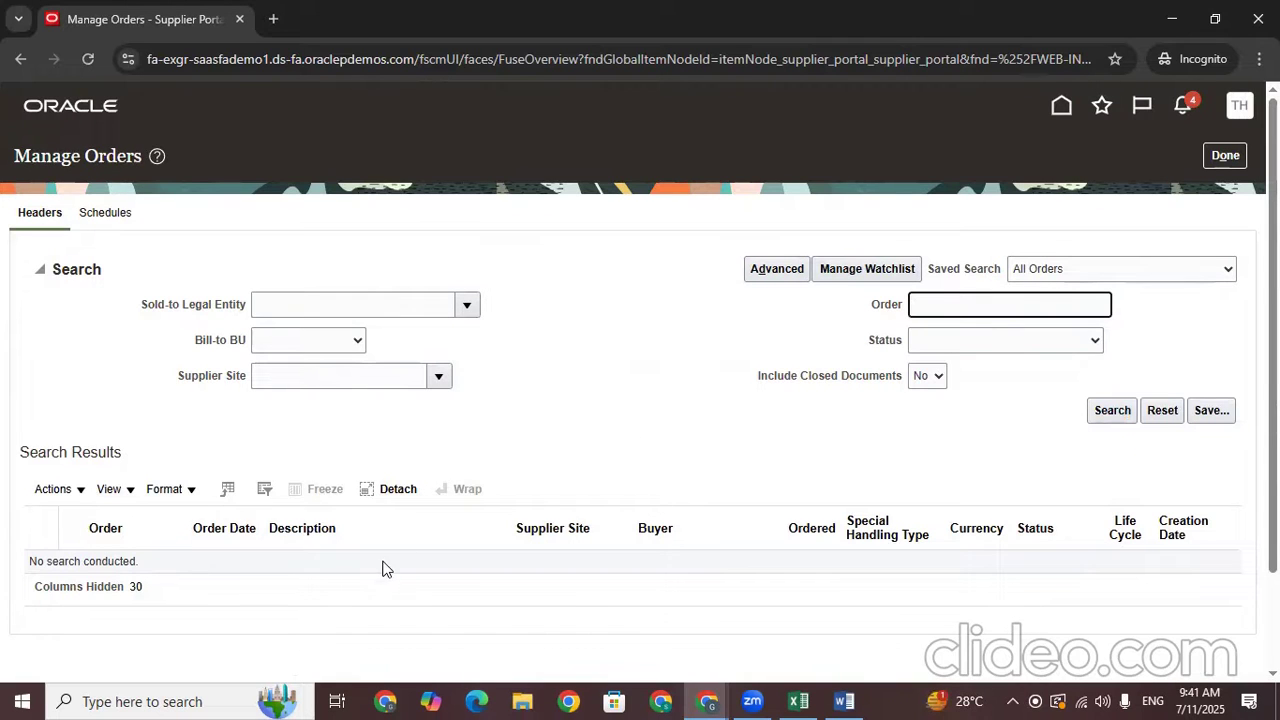
scroll(380, 561, "down", 2)
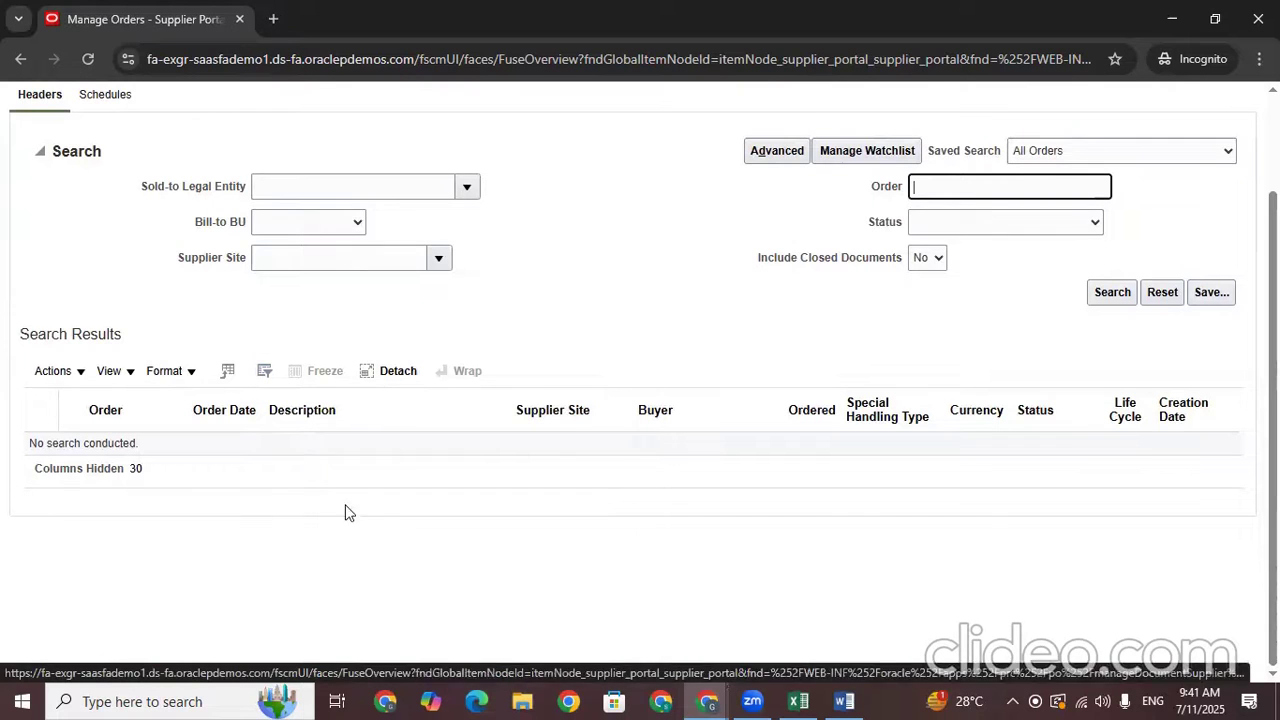
scroll(330, 486, "up", 2)
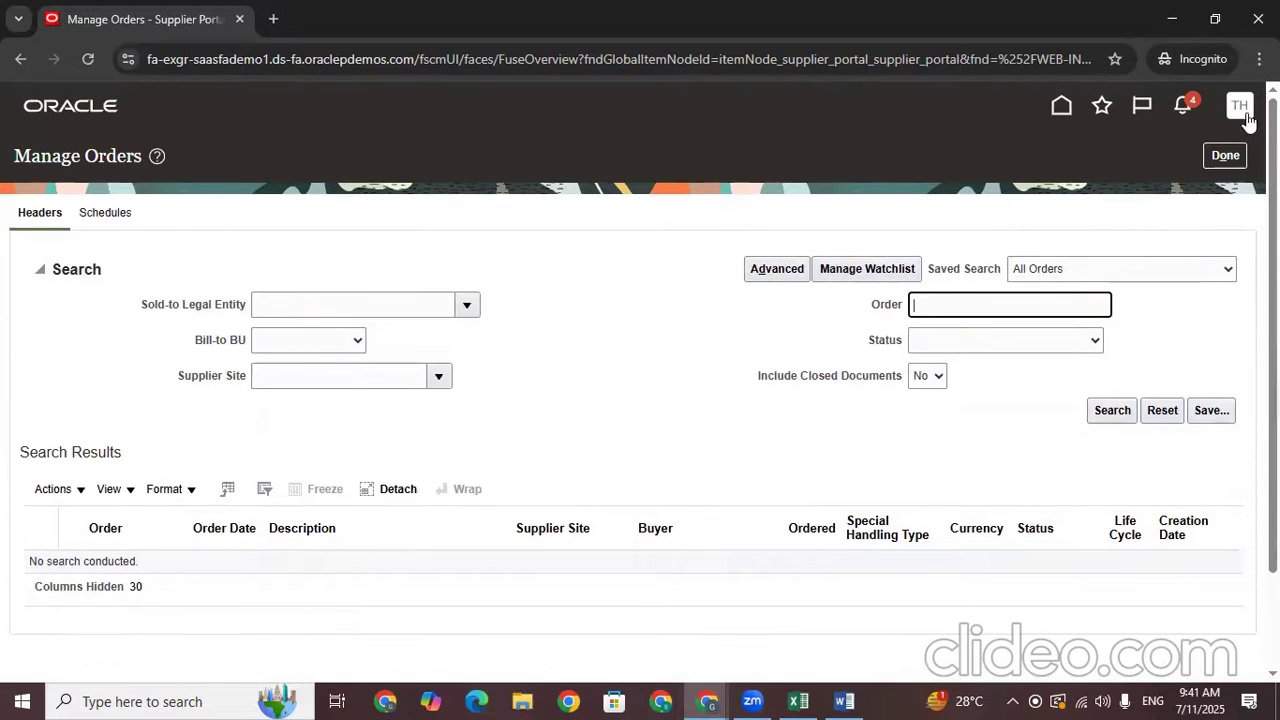
left_click(1226, 157)
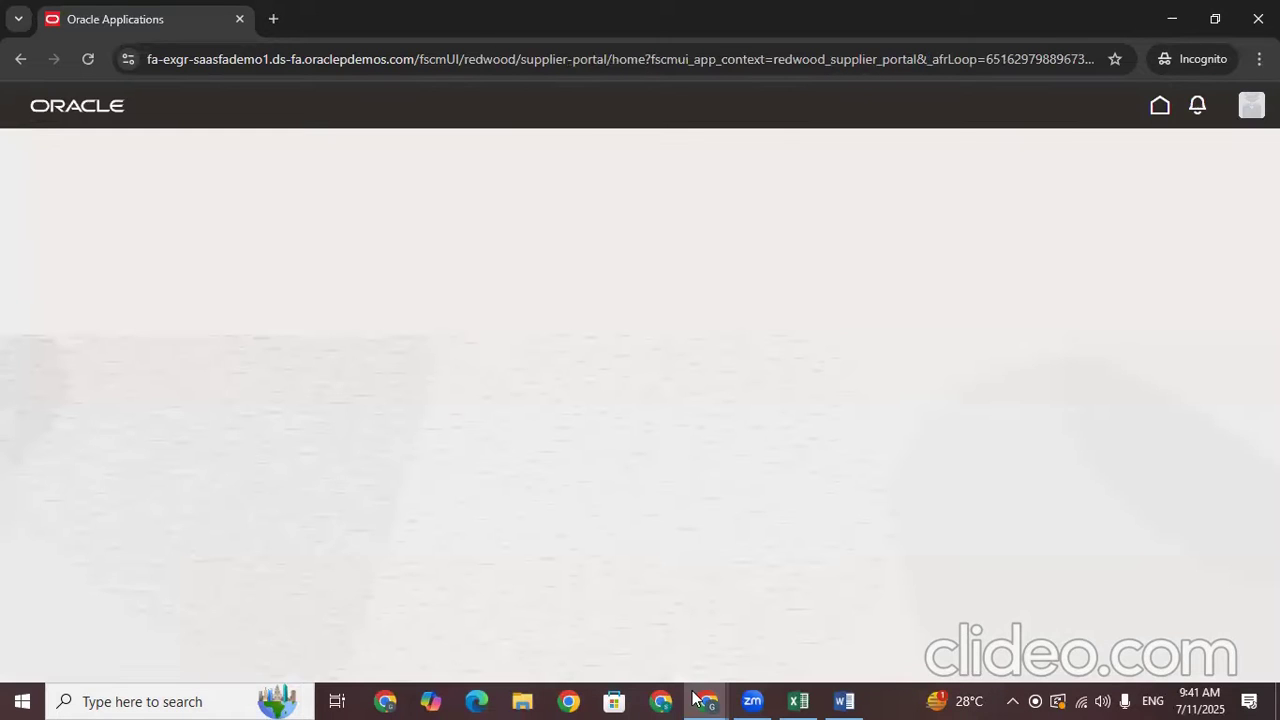
Commit the supplier's login e-mail in Excel cell C695, then return to the browser
left_click(800, 701)
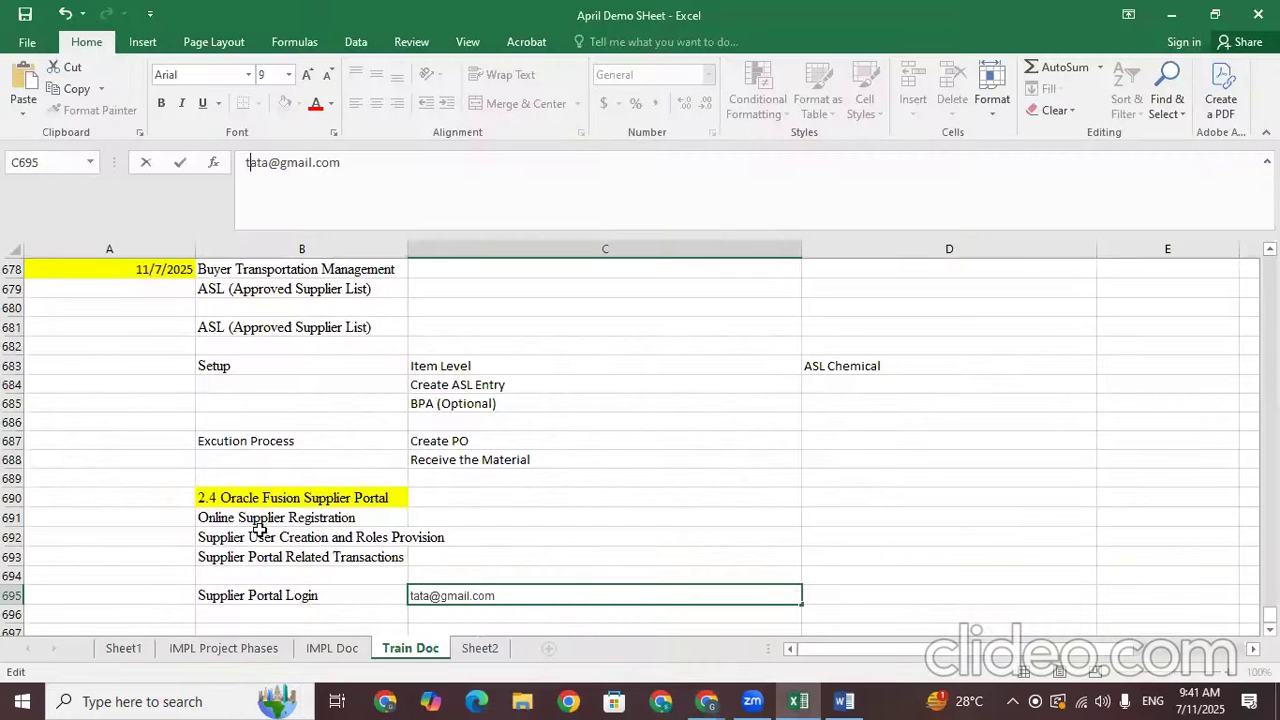
left_click(270, 570)
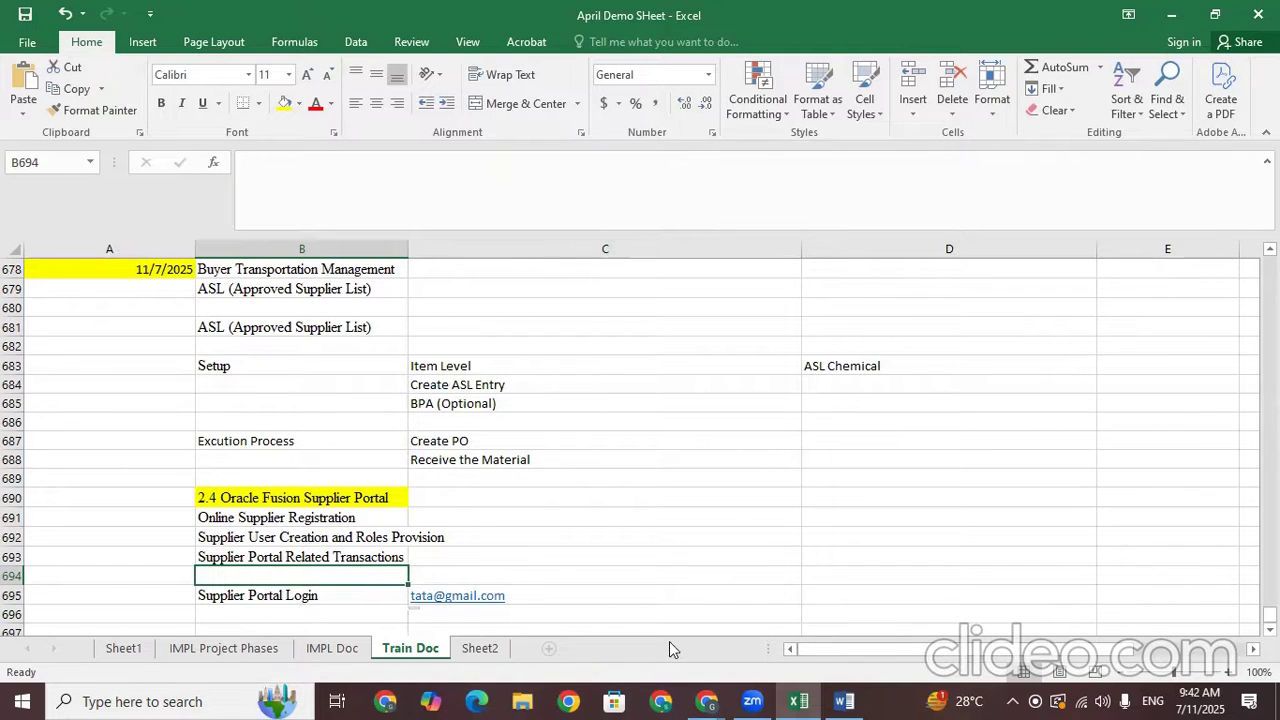
left_click(707, 701)
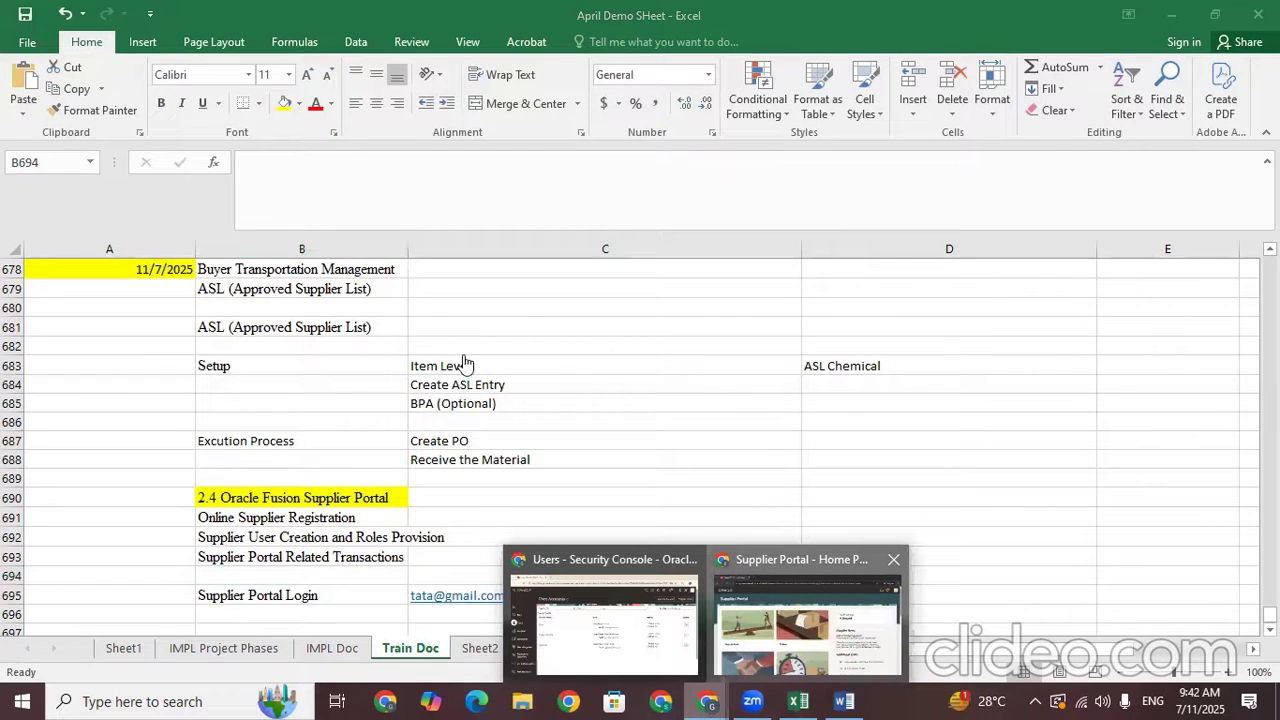
left_click(807, 624)
scroll(605, 380, "down", 6)
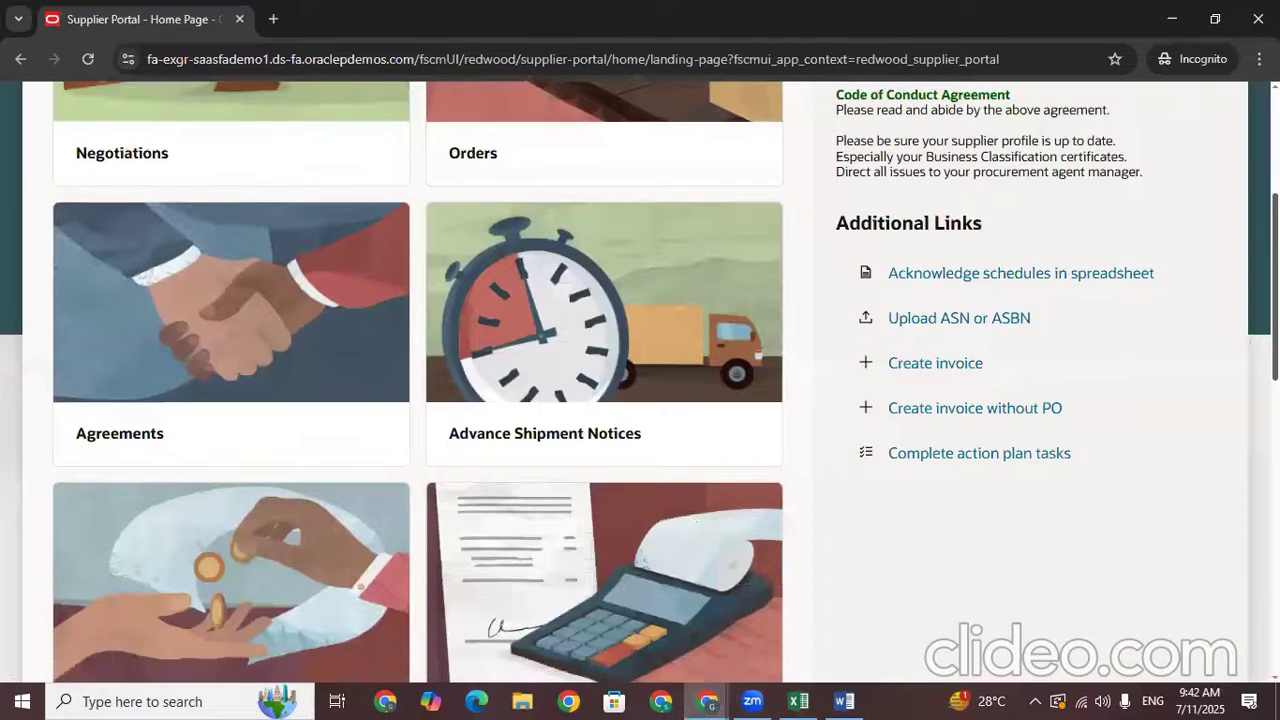
scroll(605, 380, "up", 3)
scroll(468, 362, "up", 3)
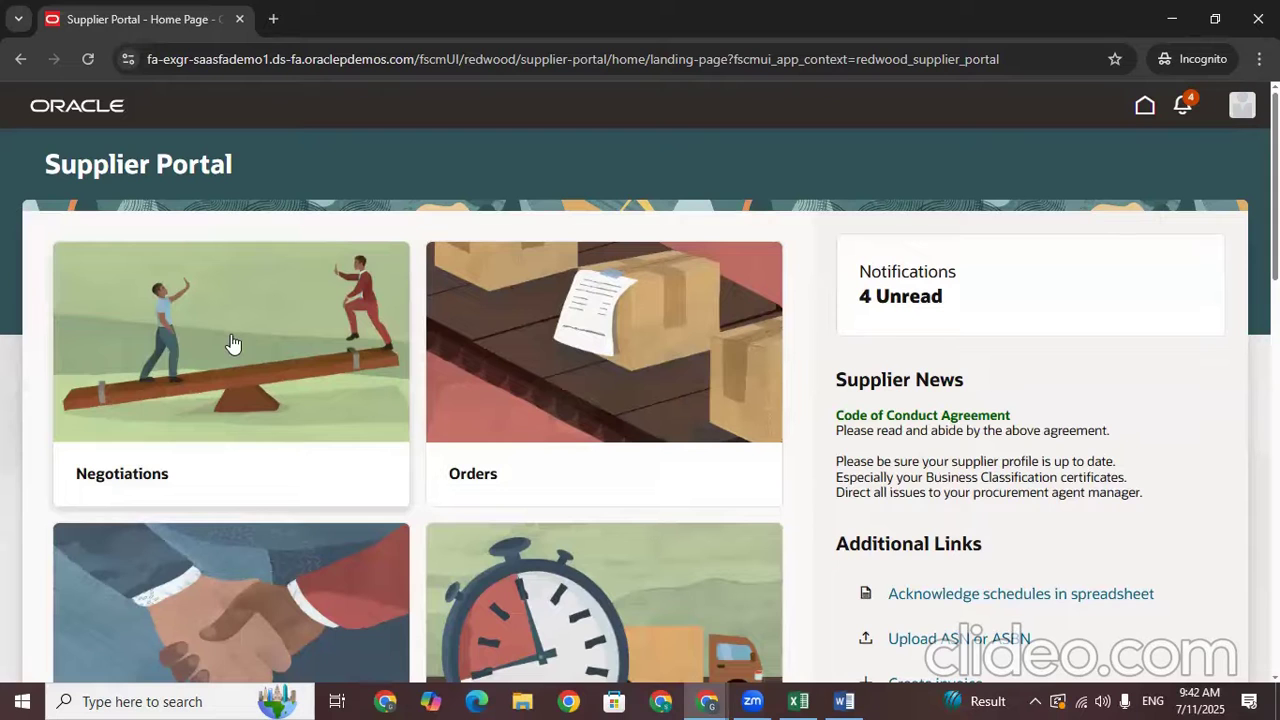
scroll(231, 344, "down", 3)
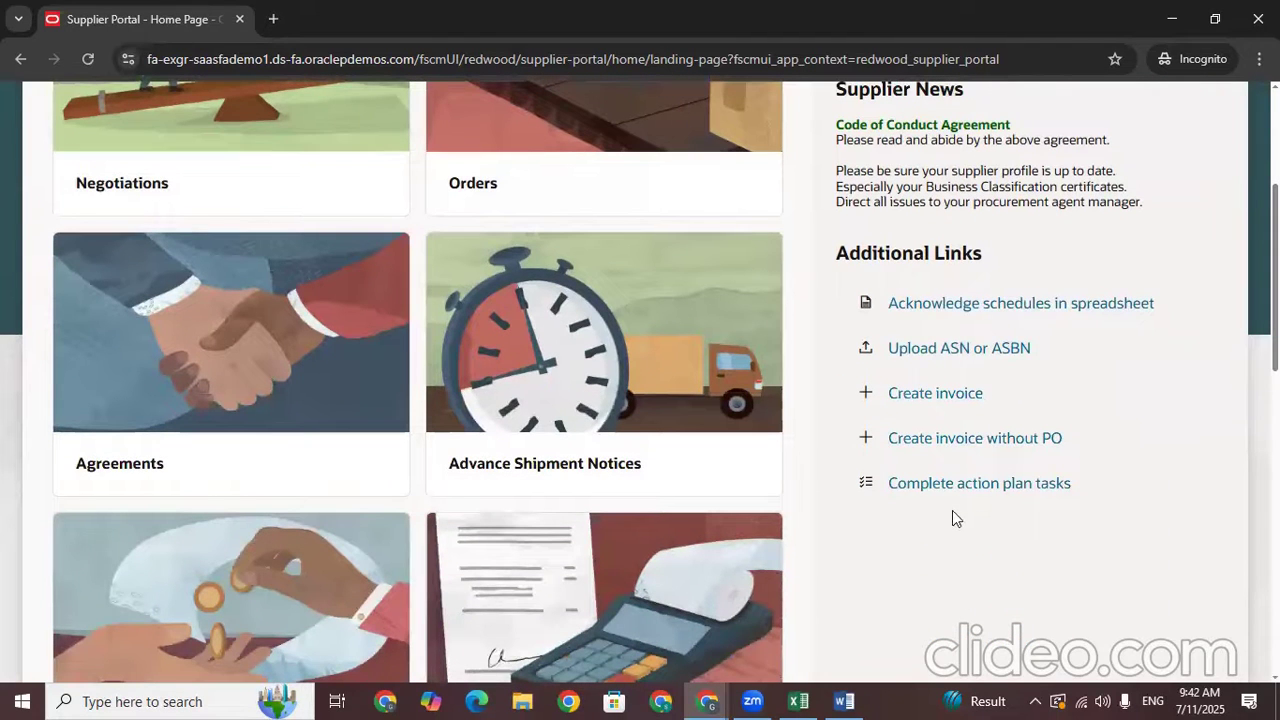
scroll(640, 380, "down", 8)
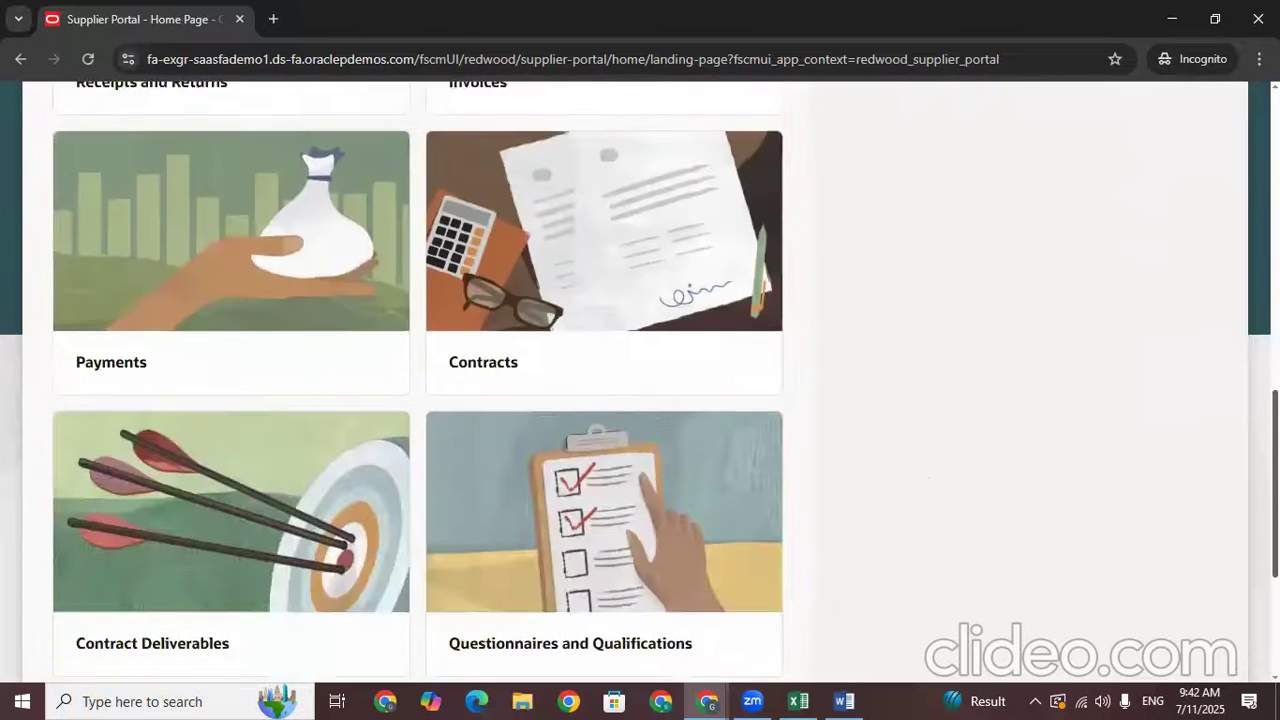
scroll(418, 380, "down", 1)
scroll(418, 380, "up", 10)
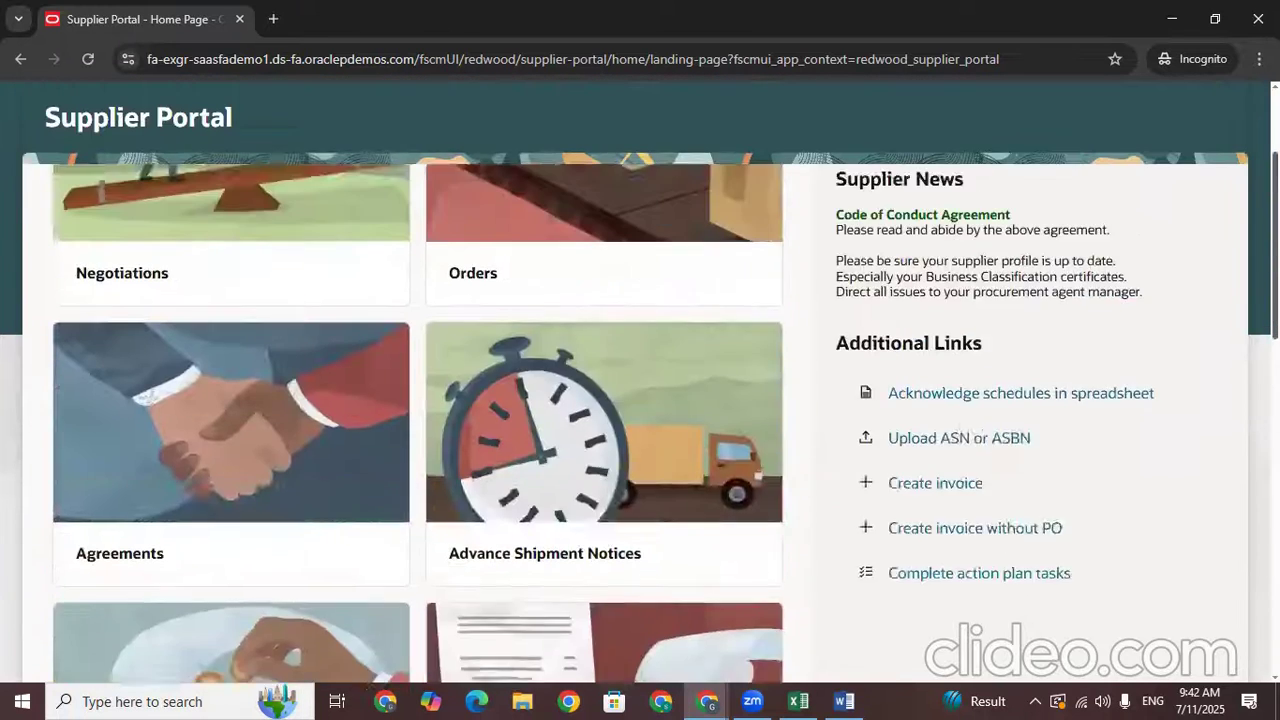